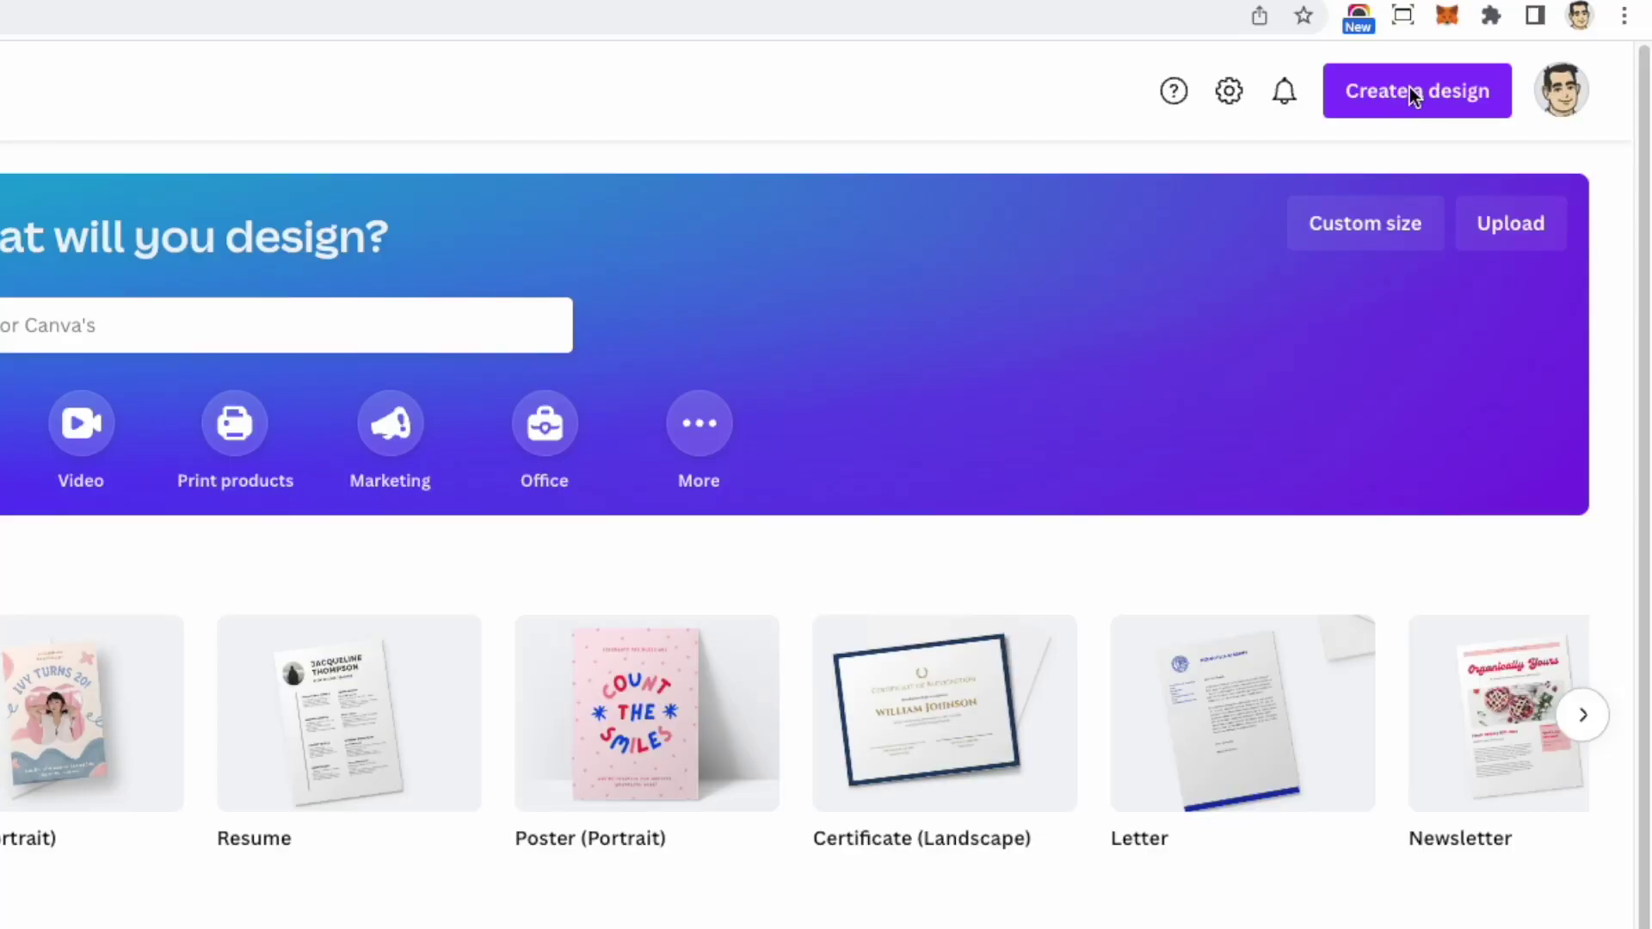
# Step: Create a new custom-size design of 4500 × 5400 px and show its library of elements
pyautogui.click(1529, 82)
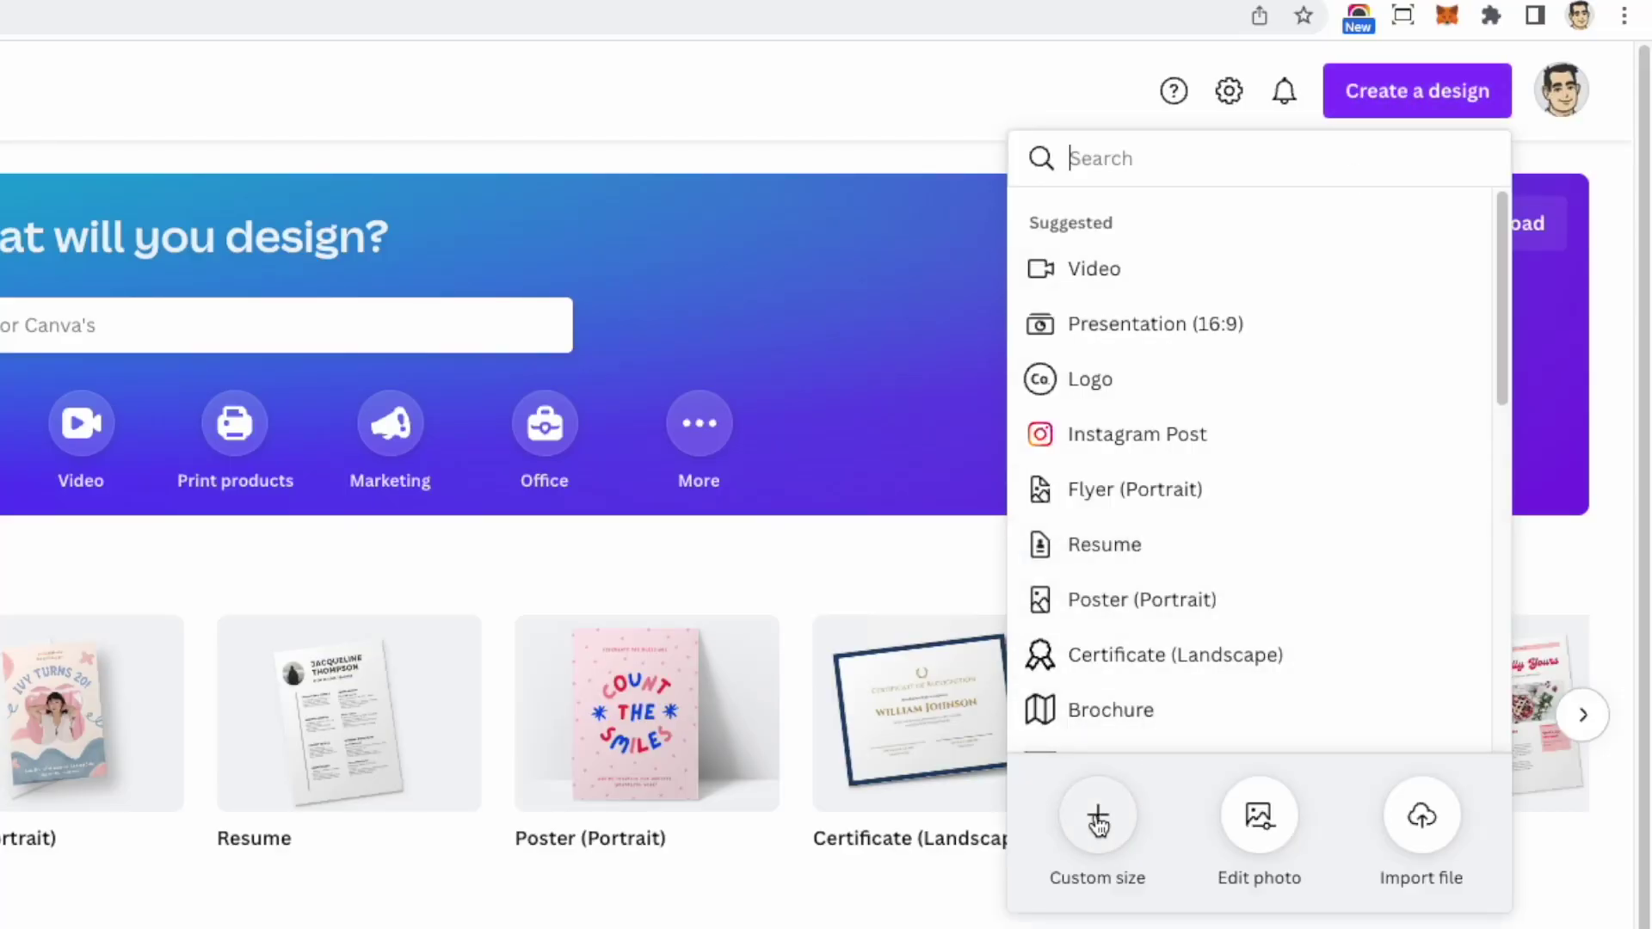
pyautogui.click(1096, 817)
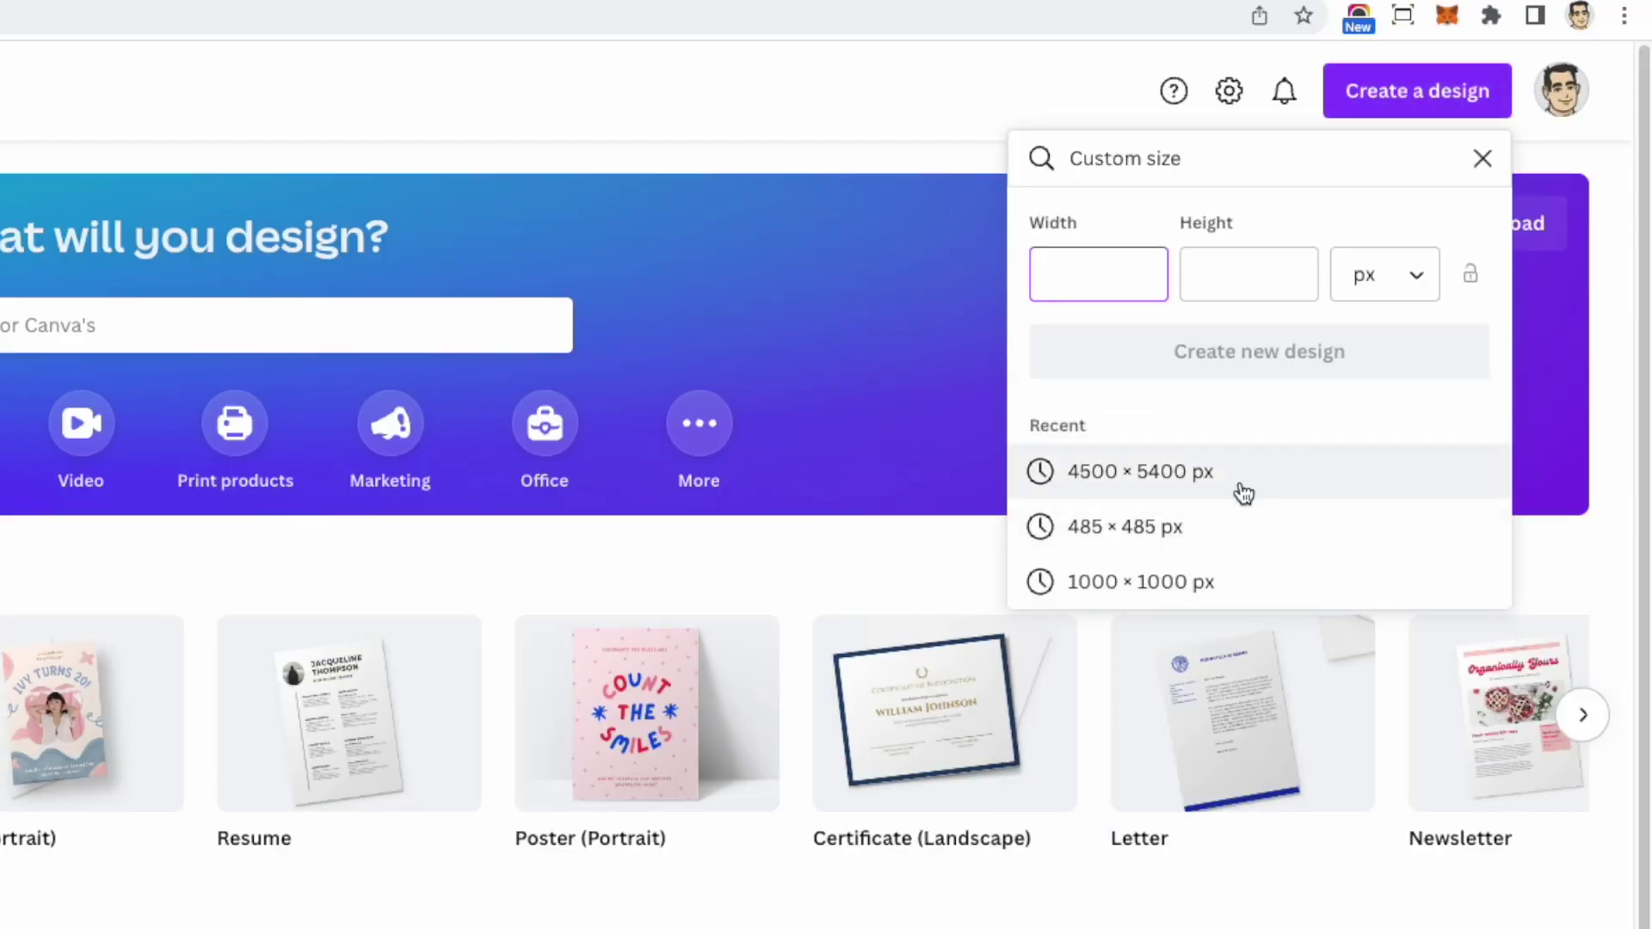
pyautogui.click(1135, 472)
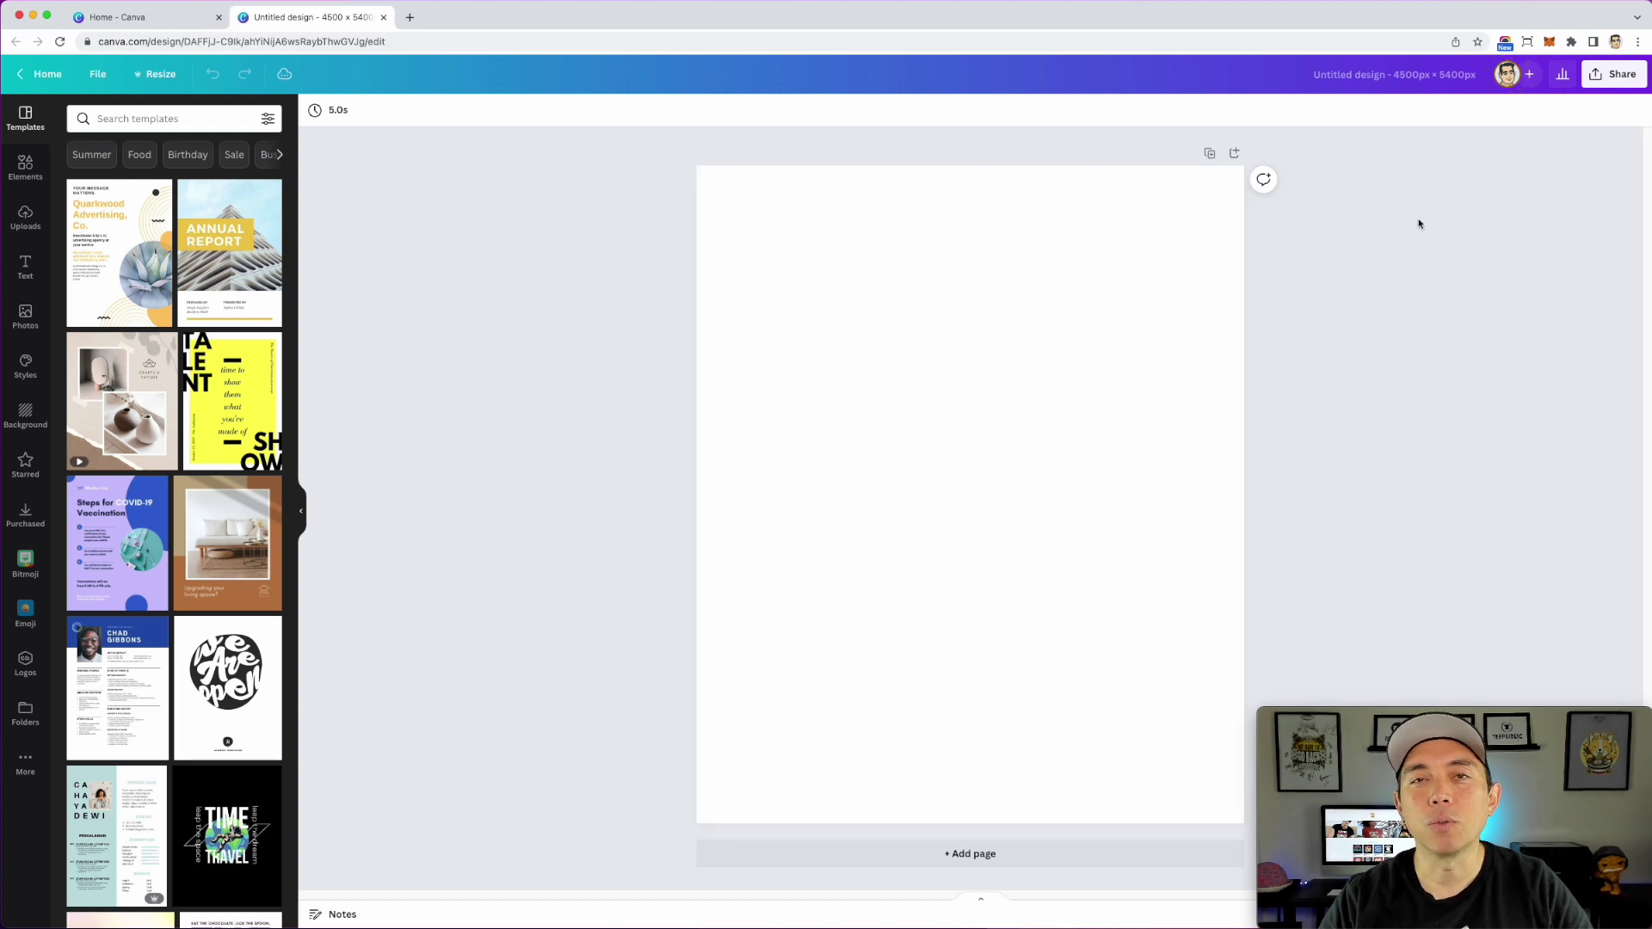
pyautogui.click(27, 168)
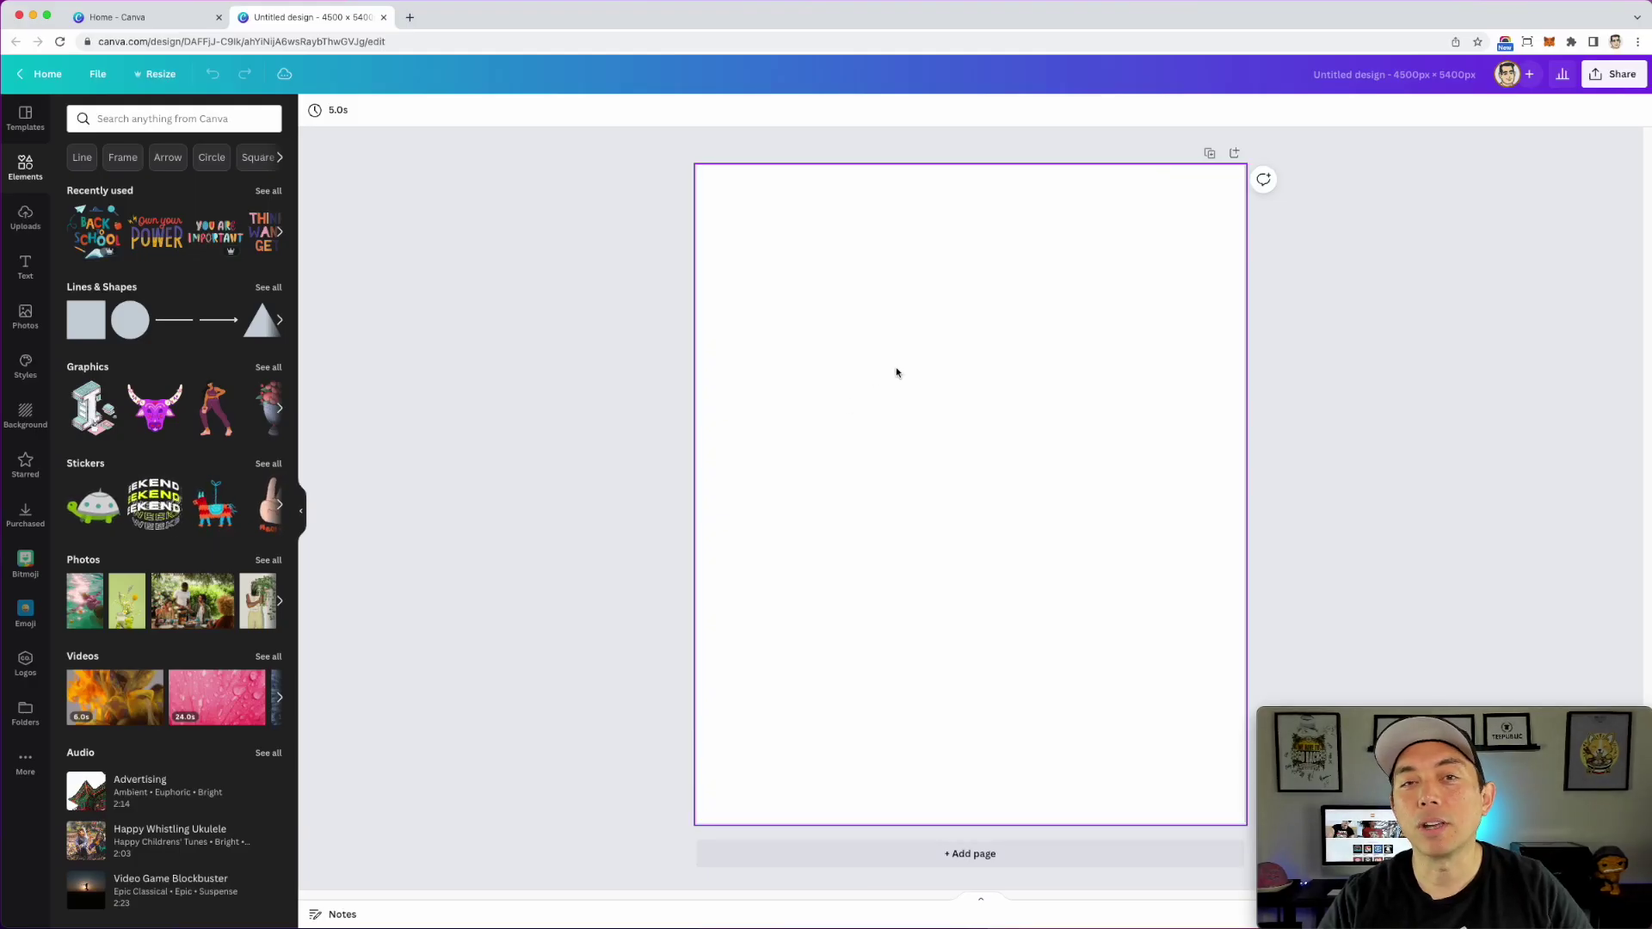
# Step: Try a paragraph text box in the TT Milks Casual 900 One font, and delete it
pyautogui.click(897, 370)
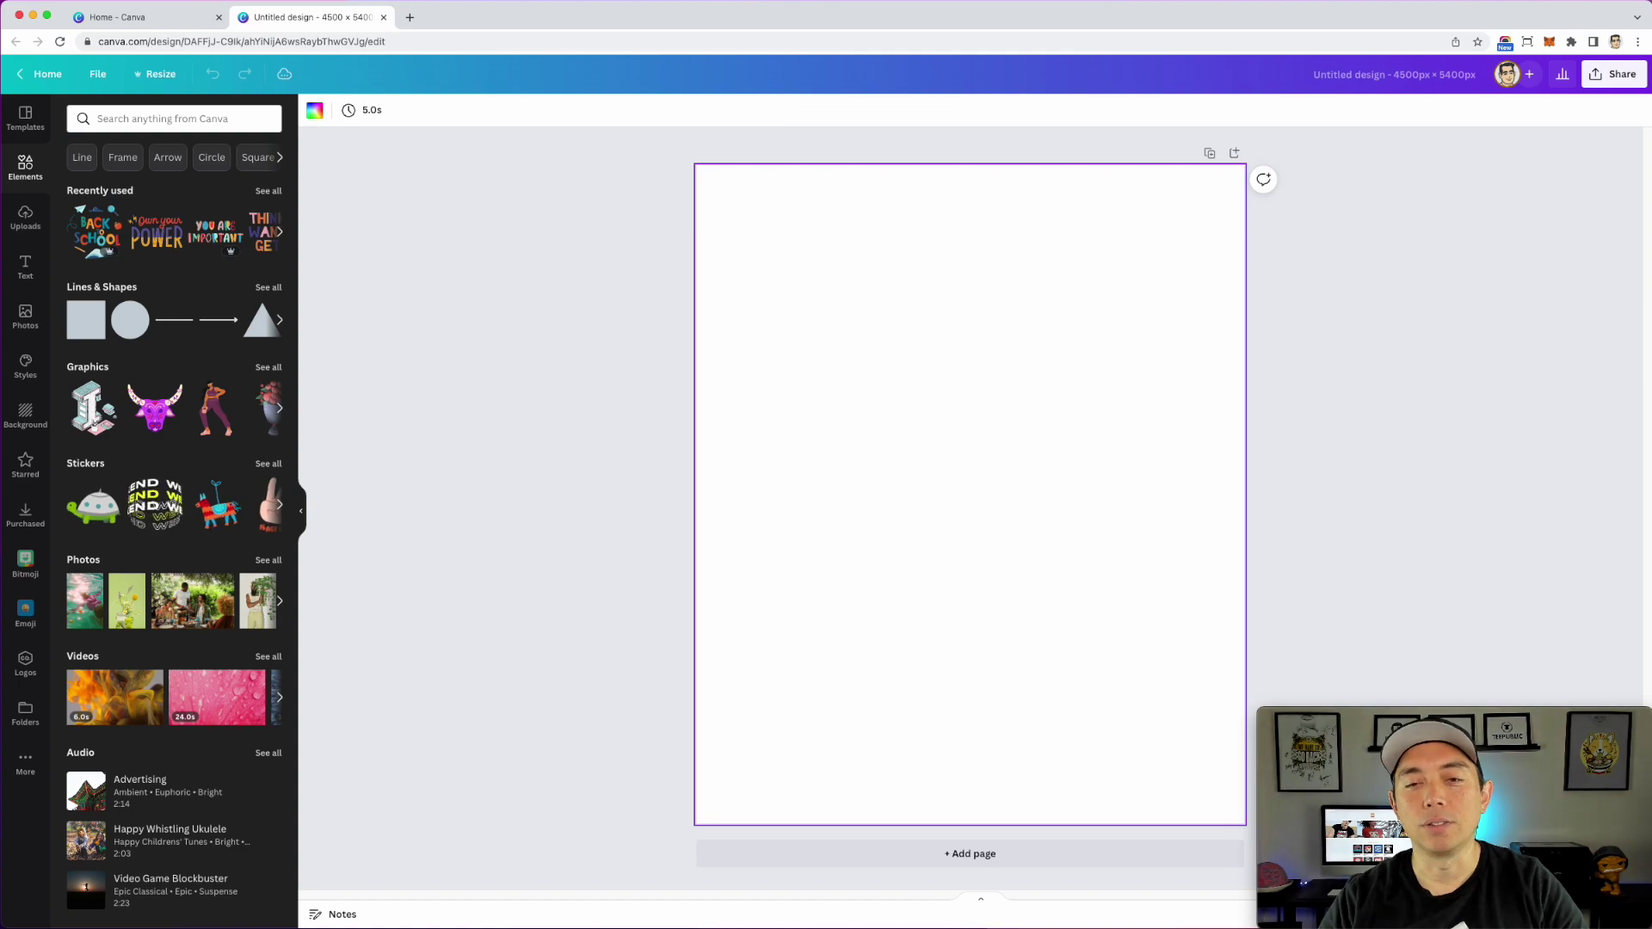
pyautogui.press('t')
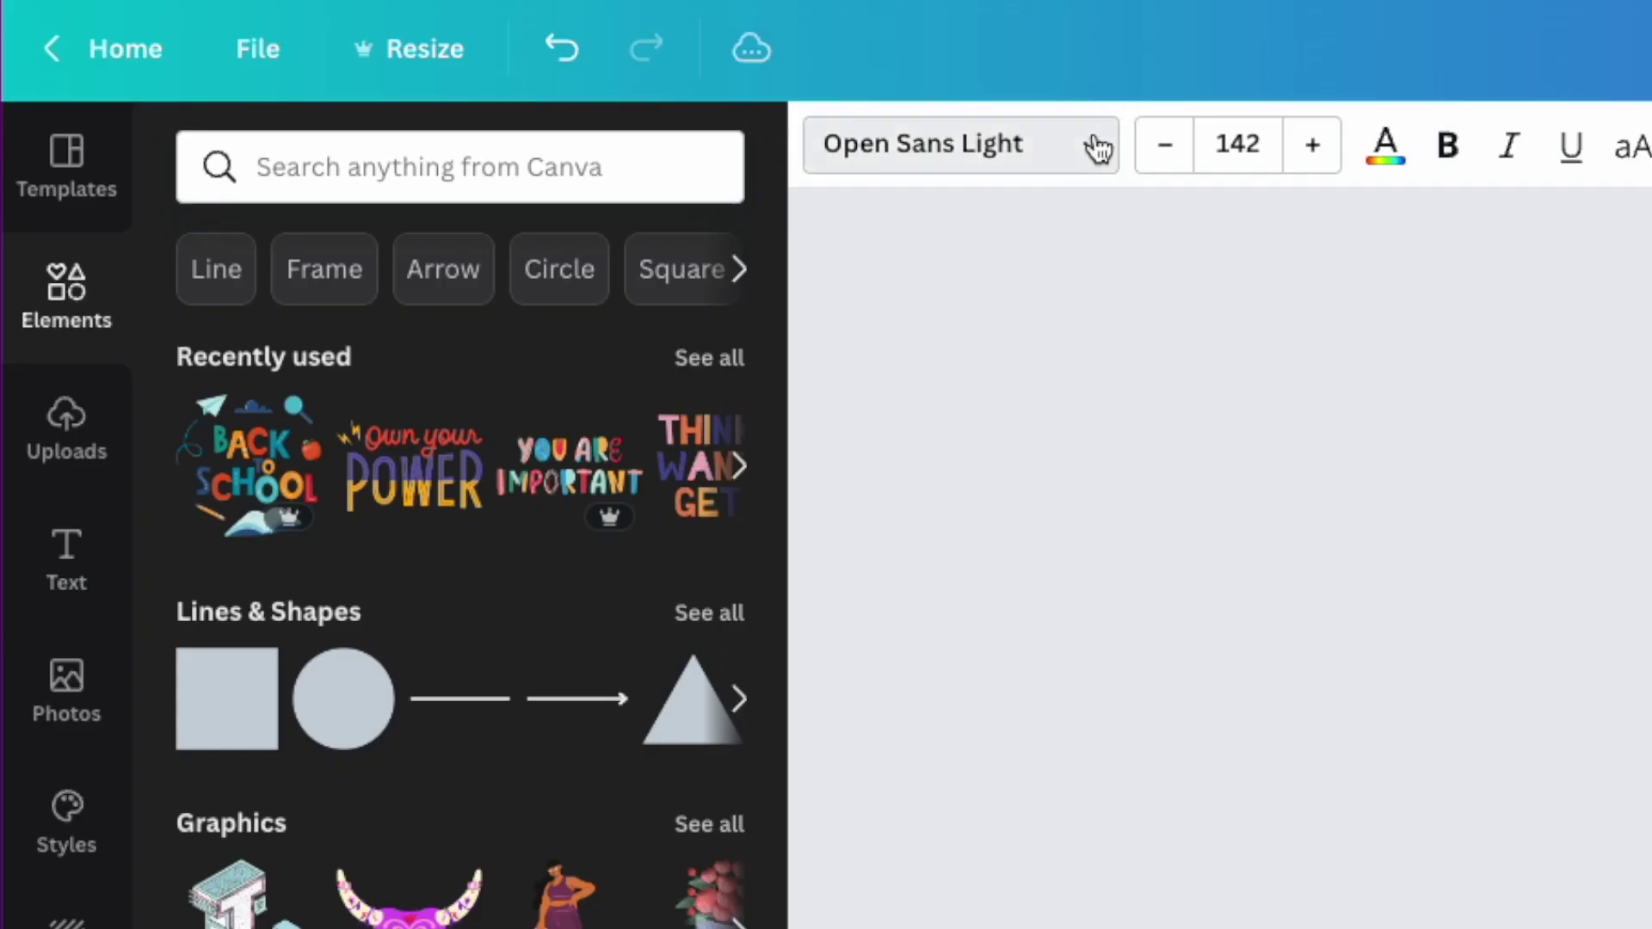
pyautogui.click(413, 110)
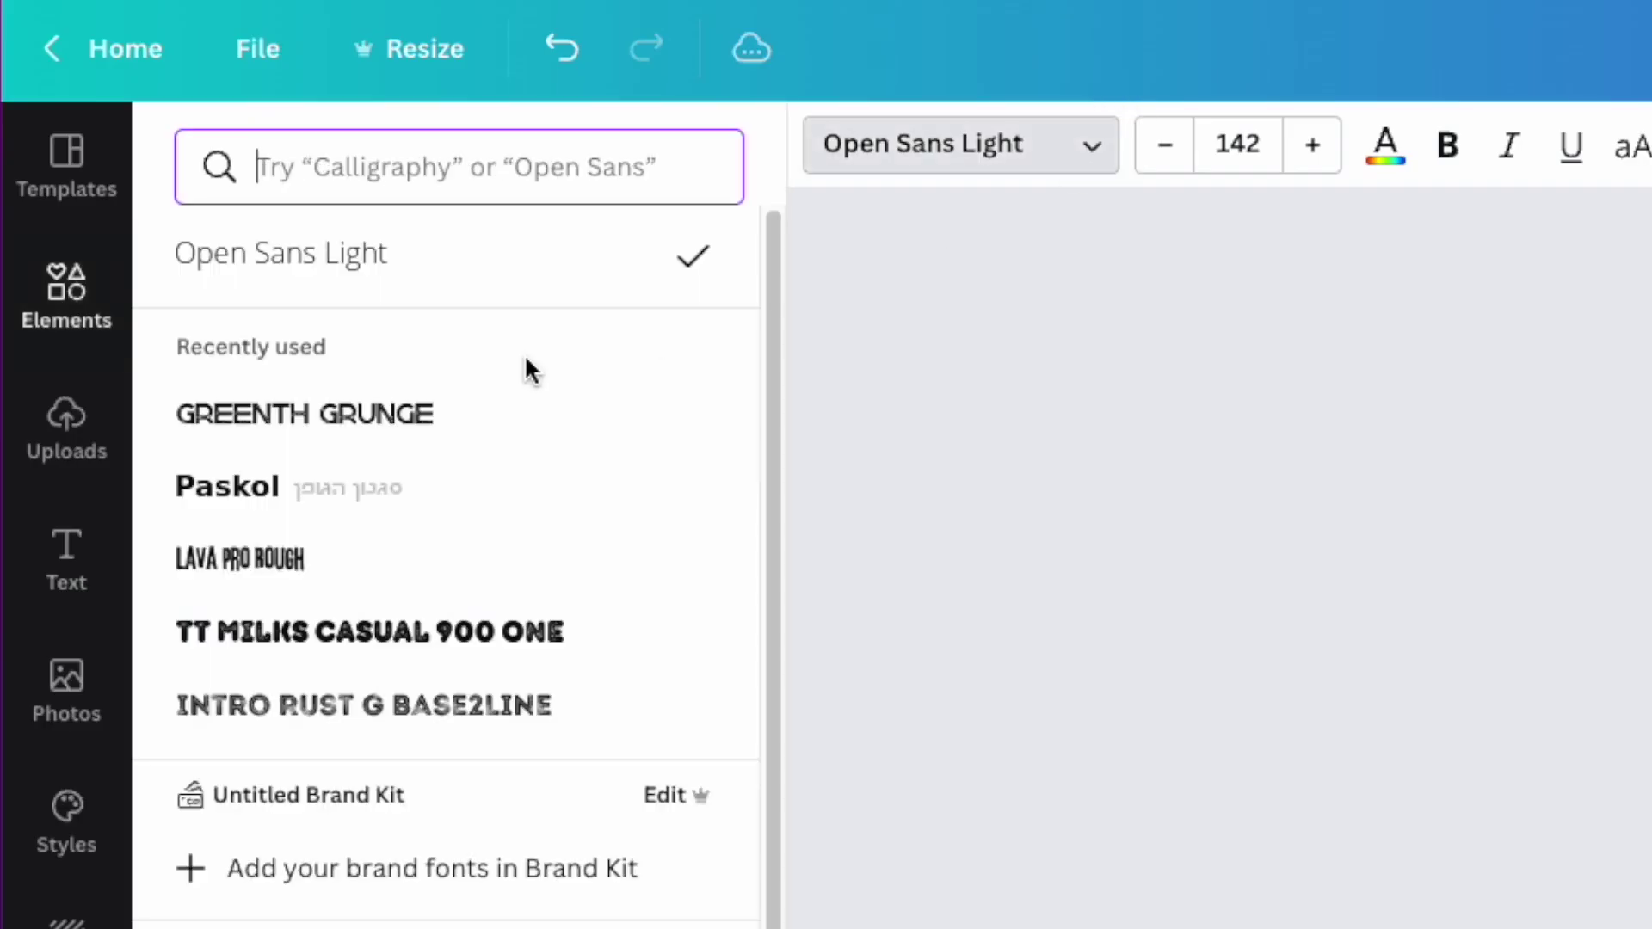
pyautogui.click(433, 654)
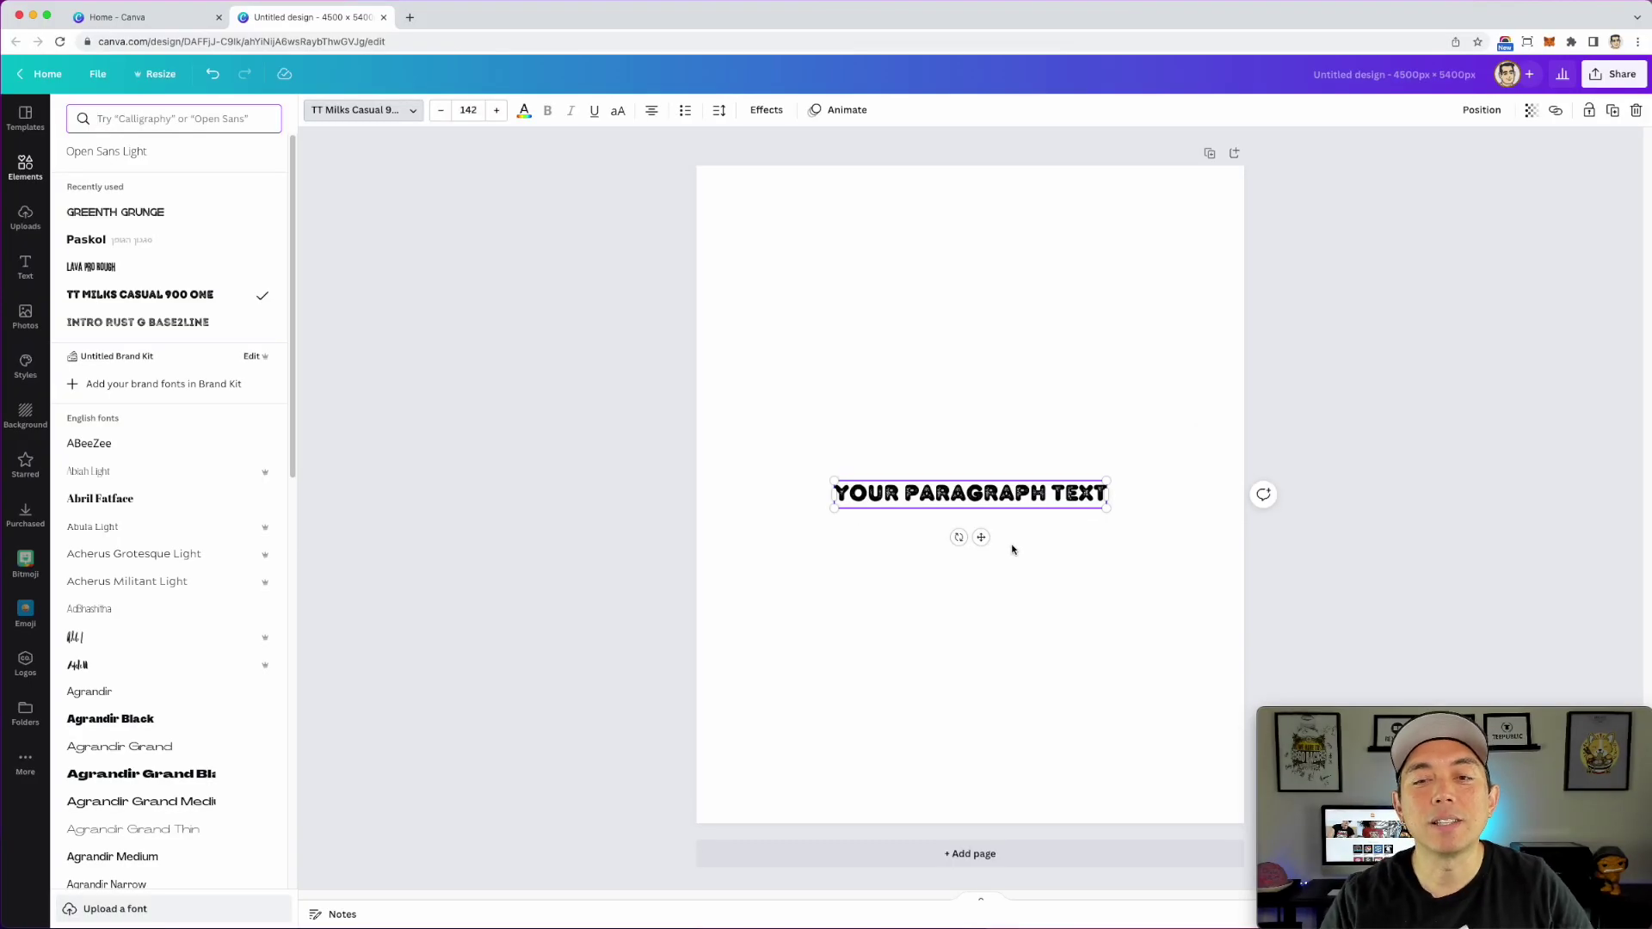
pyautogui.click(1032, 439)
pyautogui.click(970, 493)
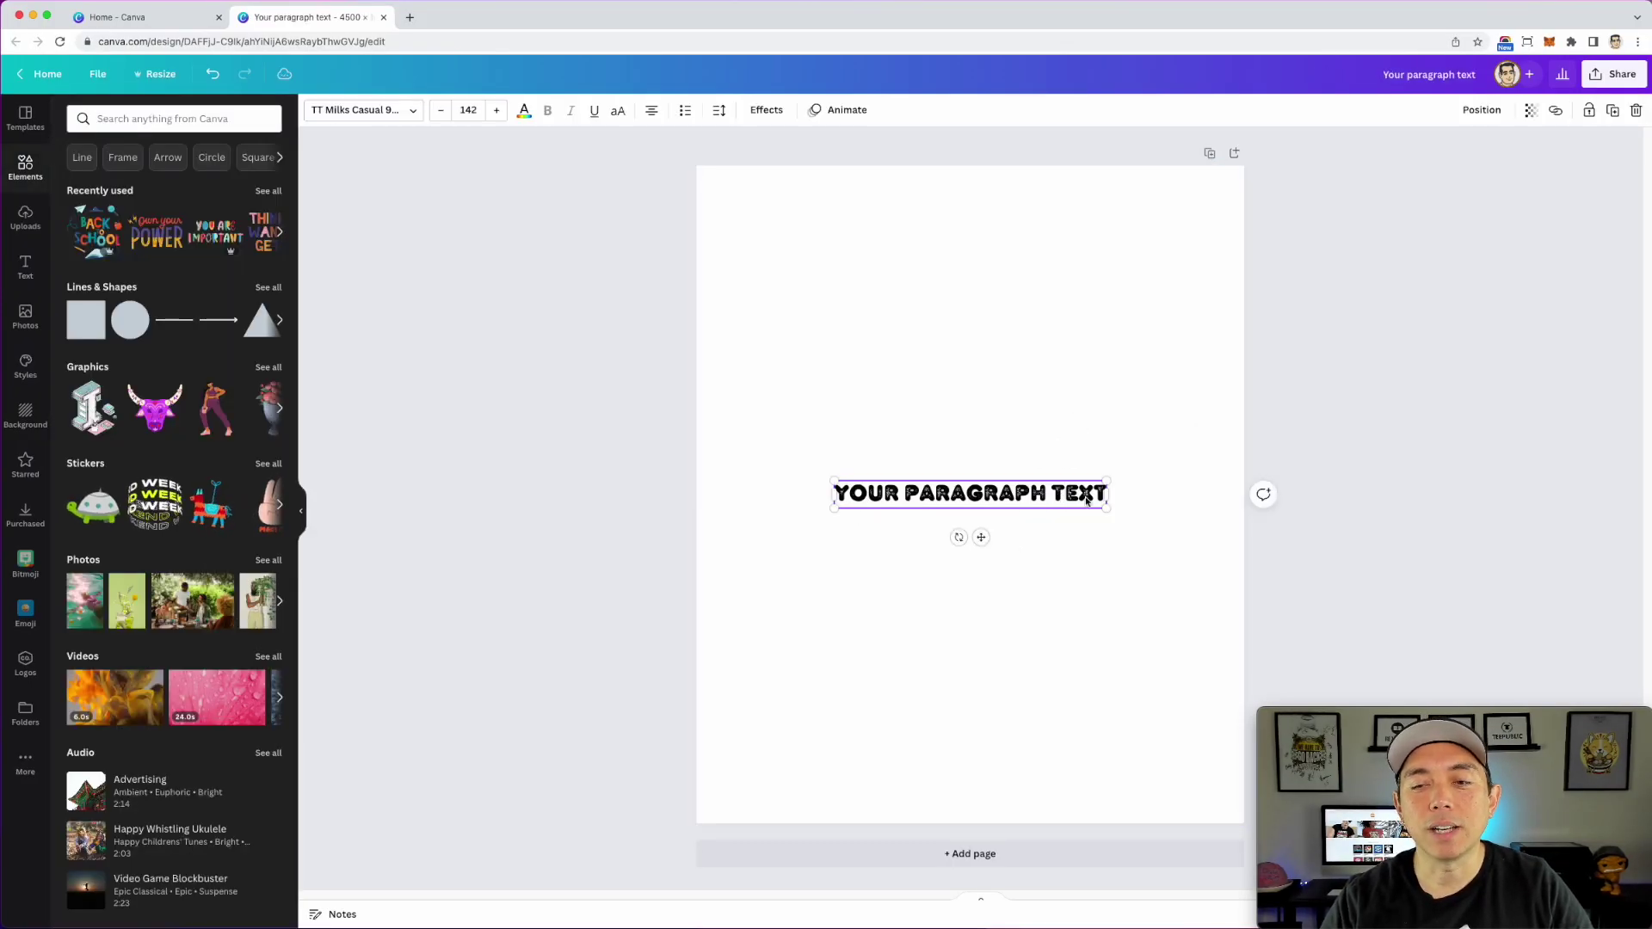
pyautogui.press('Delete')
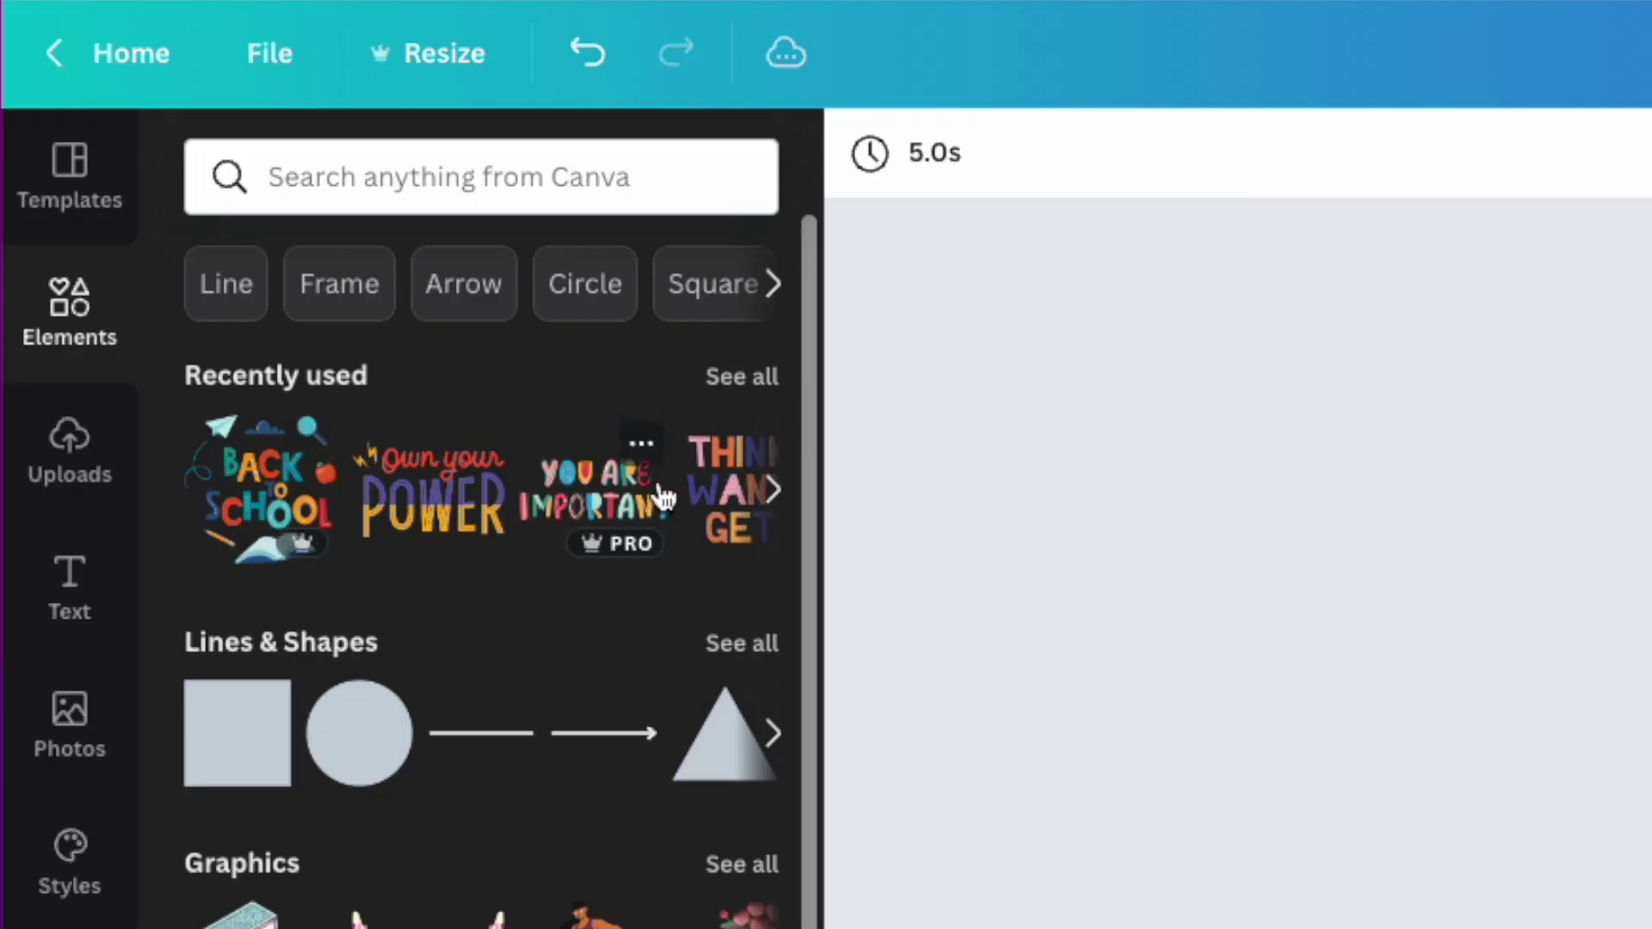
# Step: Browse the recently used graphics and search the elements library for "you can"
pyautogui.click(279, 231)
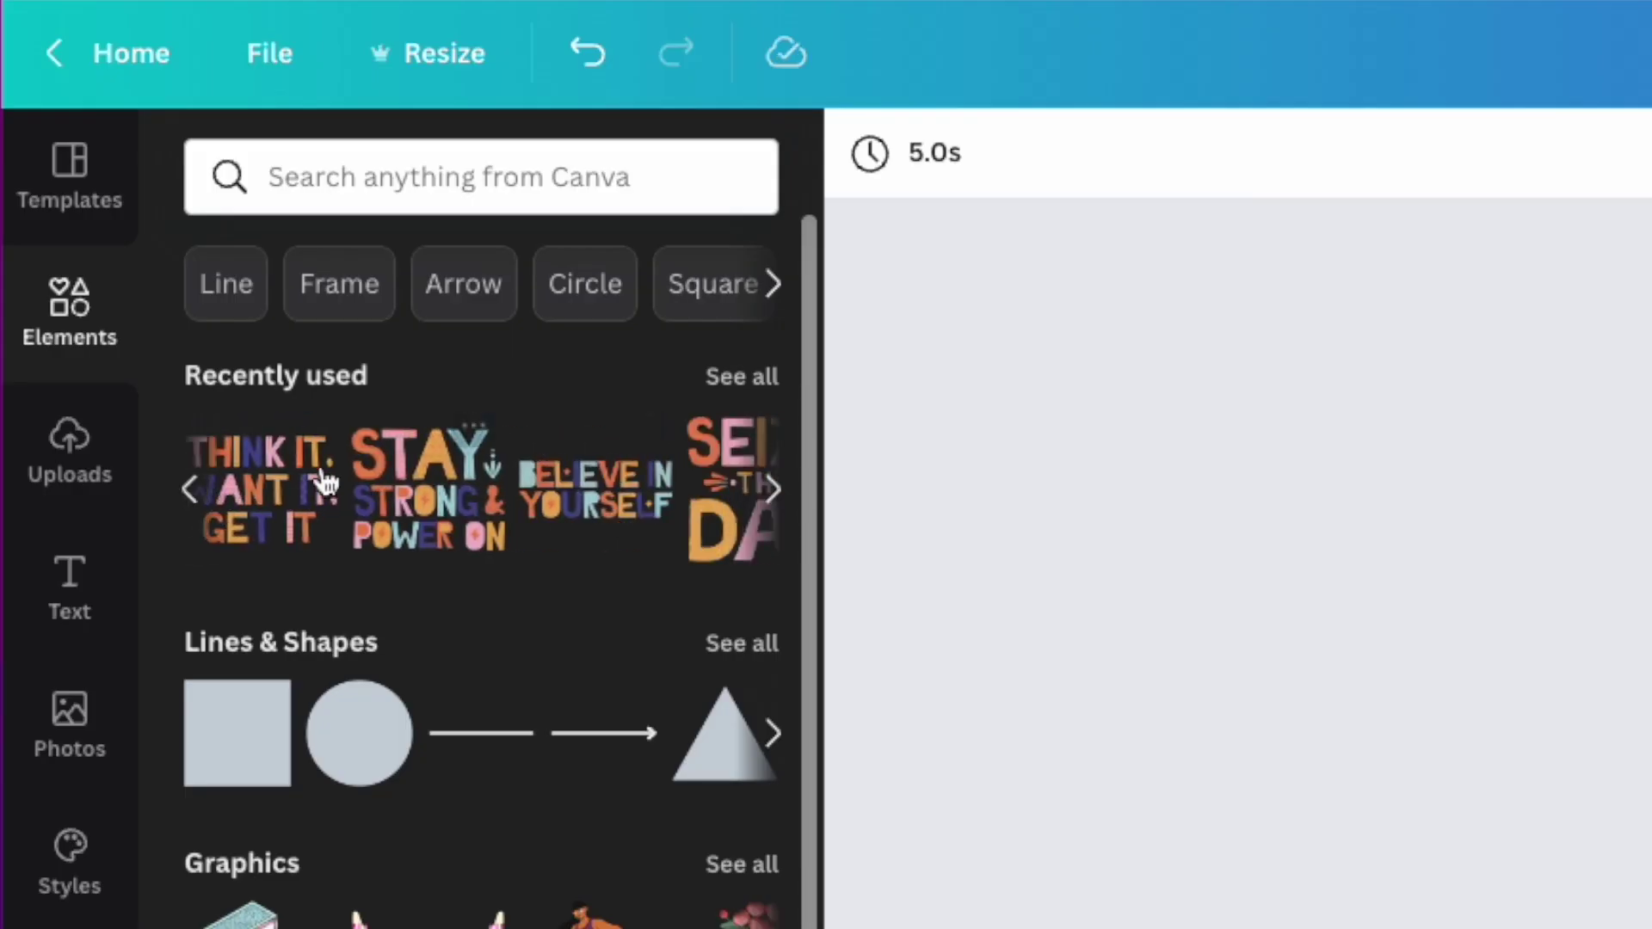
pyautogui.click(774, 492)
pyautogui.click(334, 185)
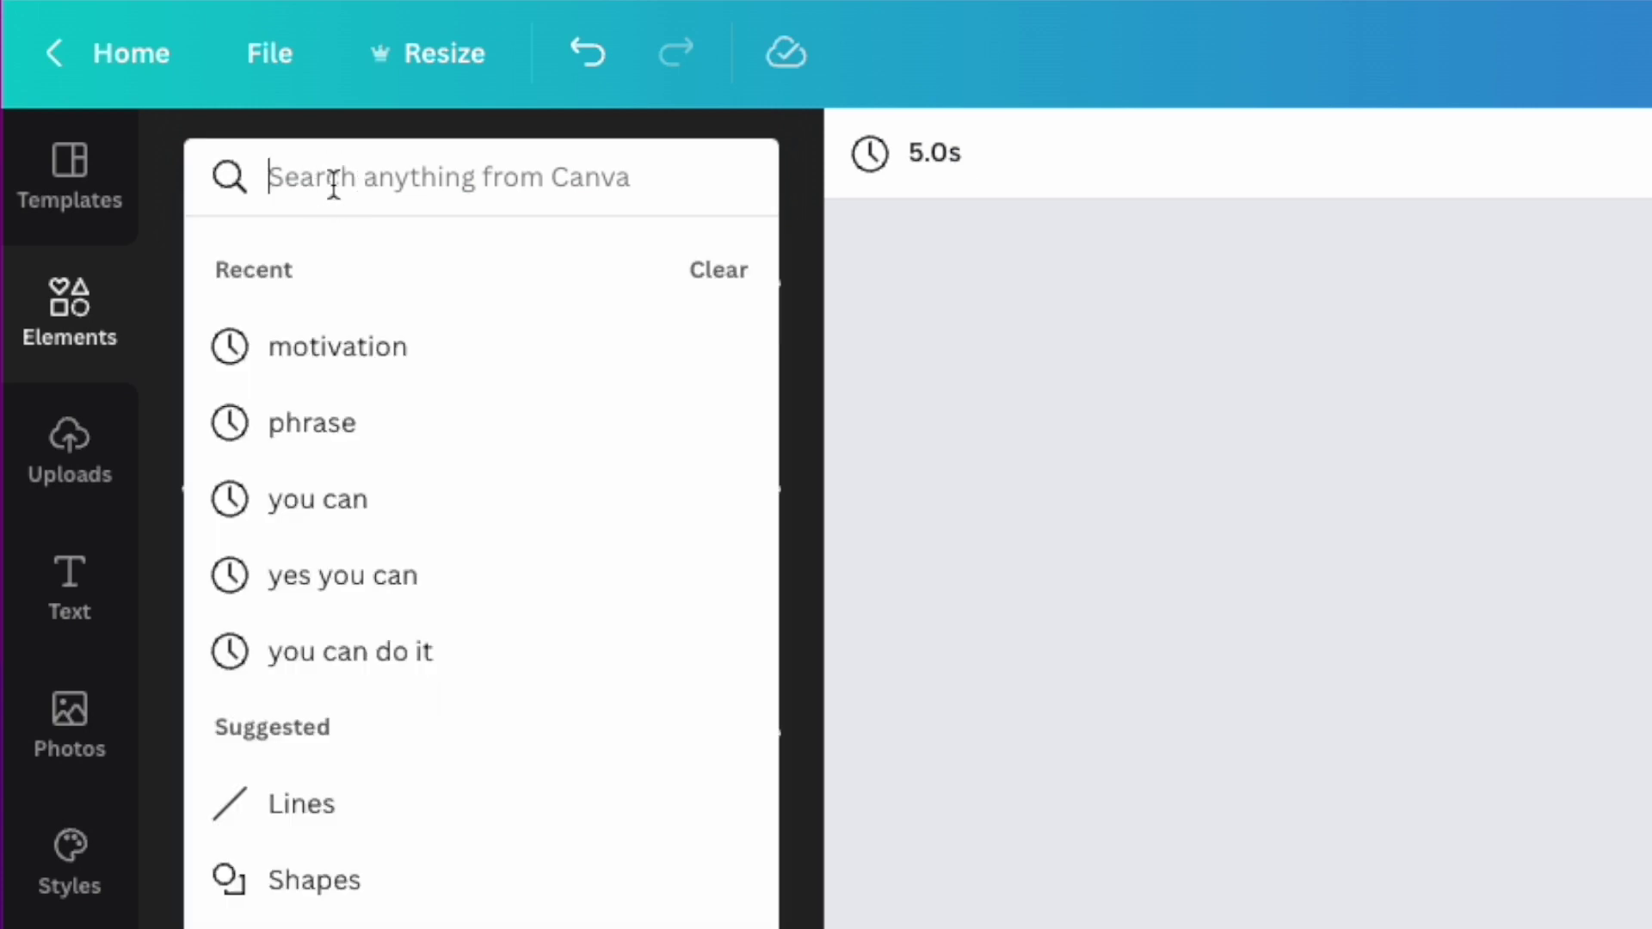
pyautogui.write('you can')
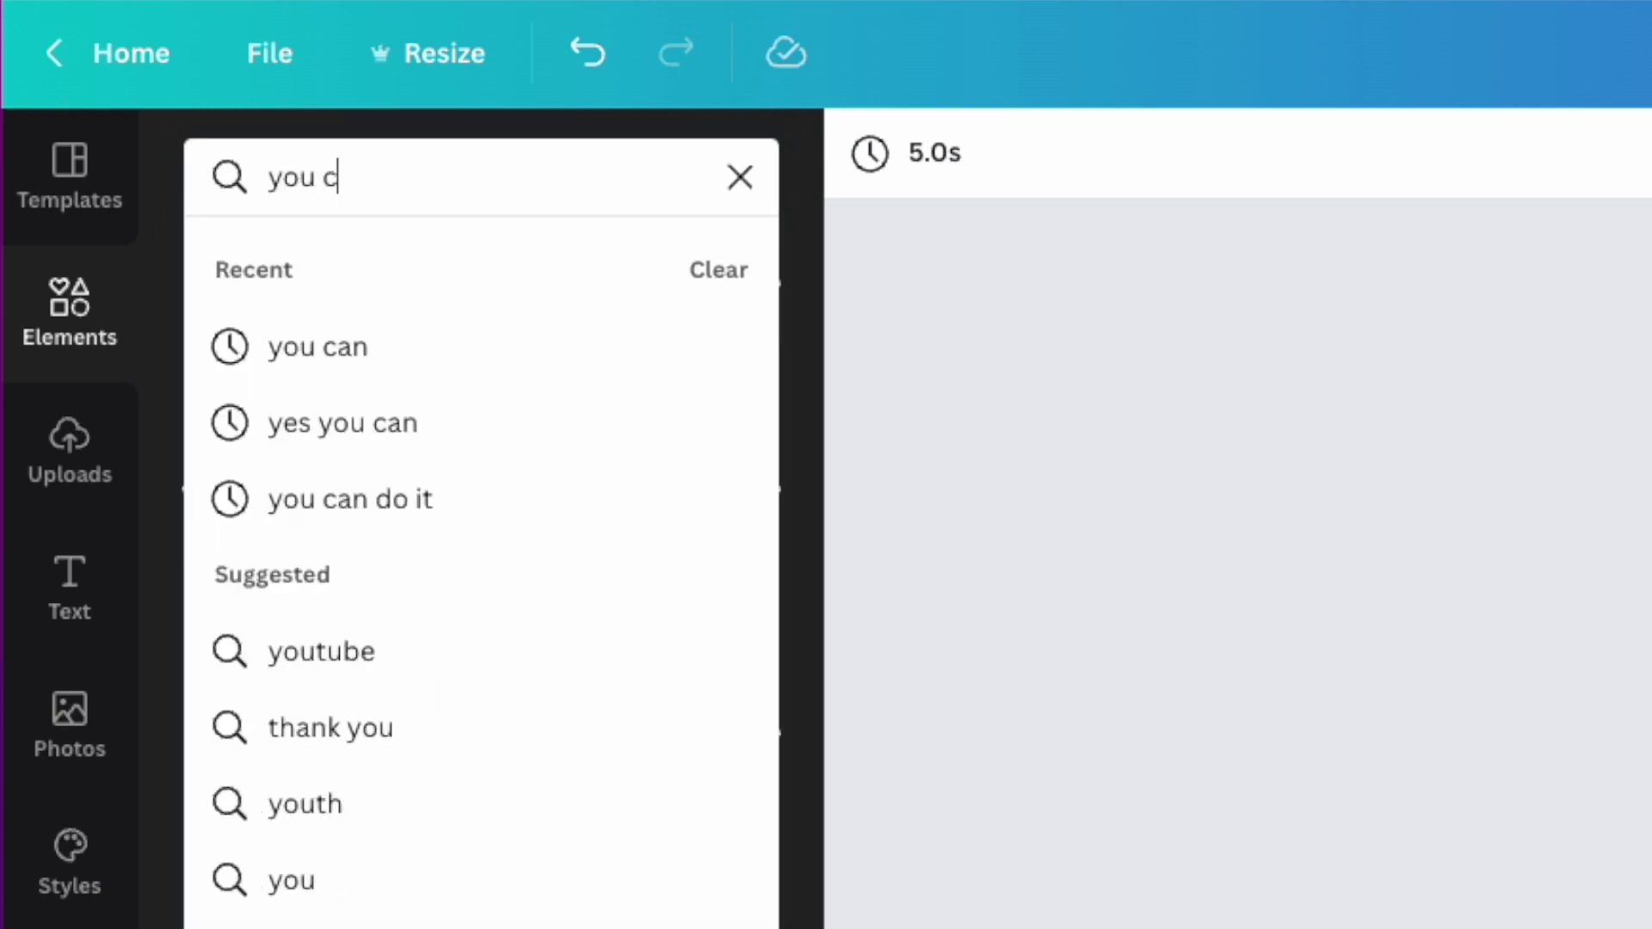
pyautogui.press('Return')
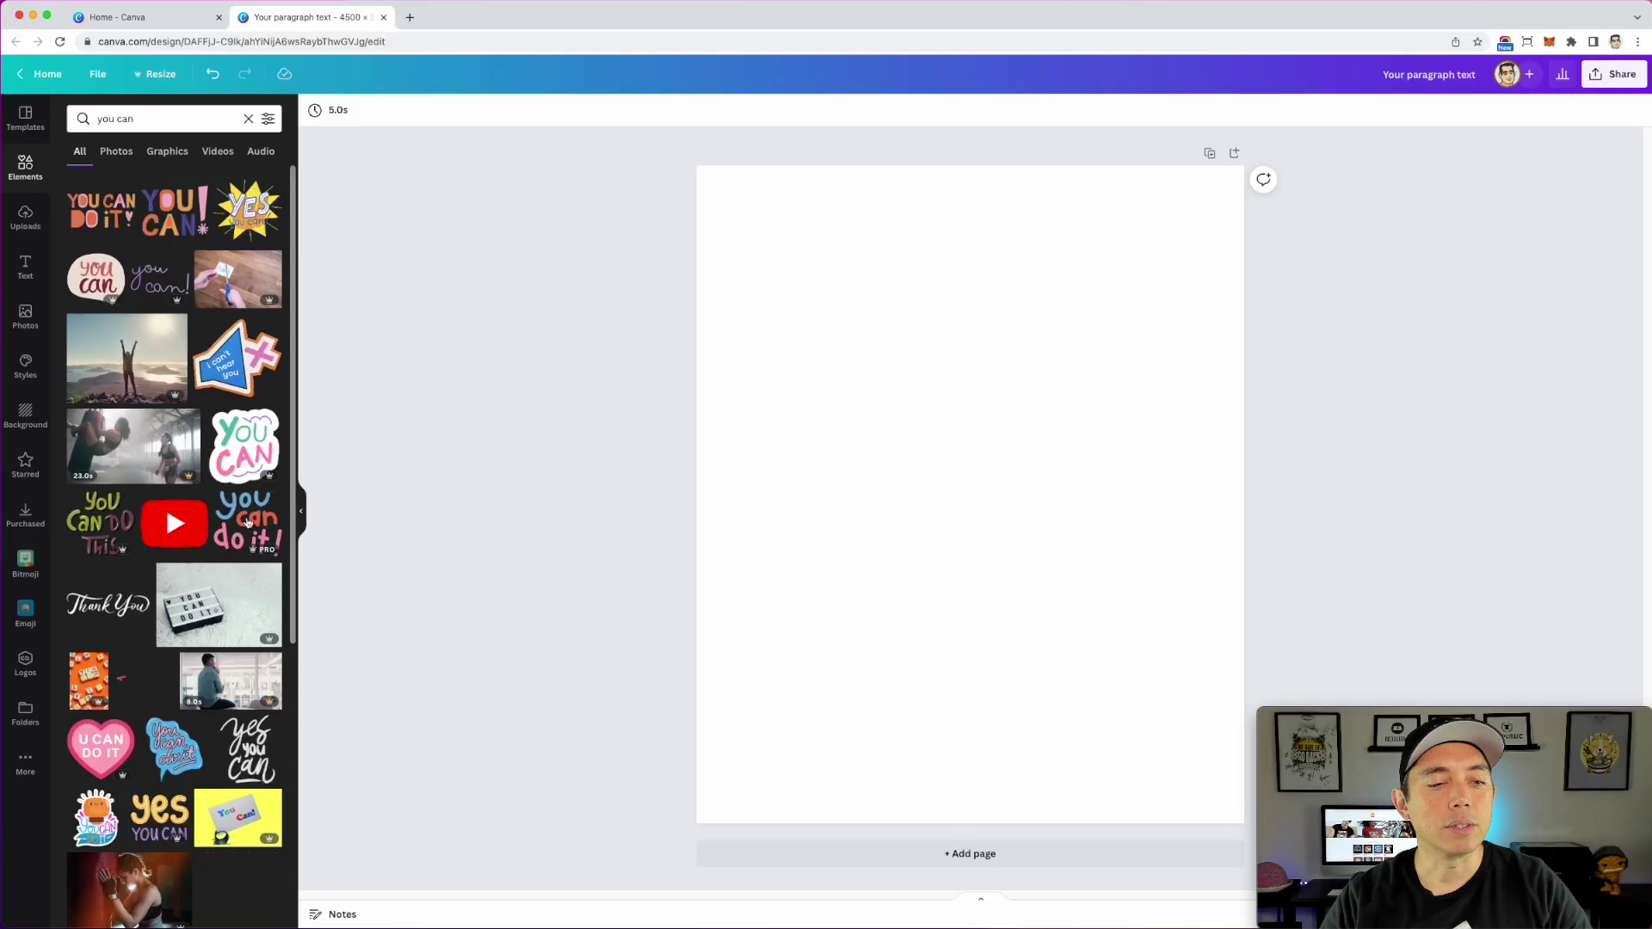
# Step: Try the multicoloured hand-lettered "YOU CAN DO IT" graphic on the page, and delete it
pyautogui.scroll(-5, 247, 522)
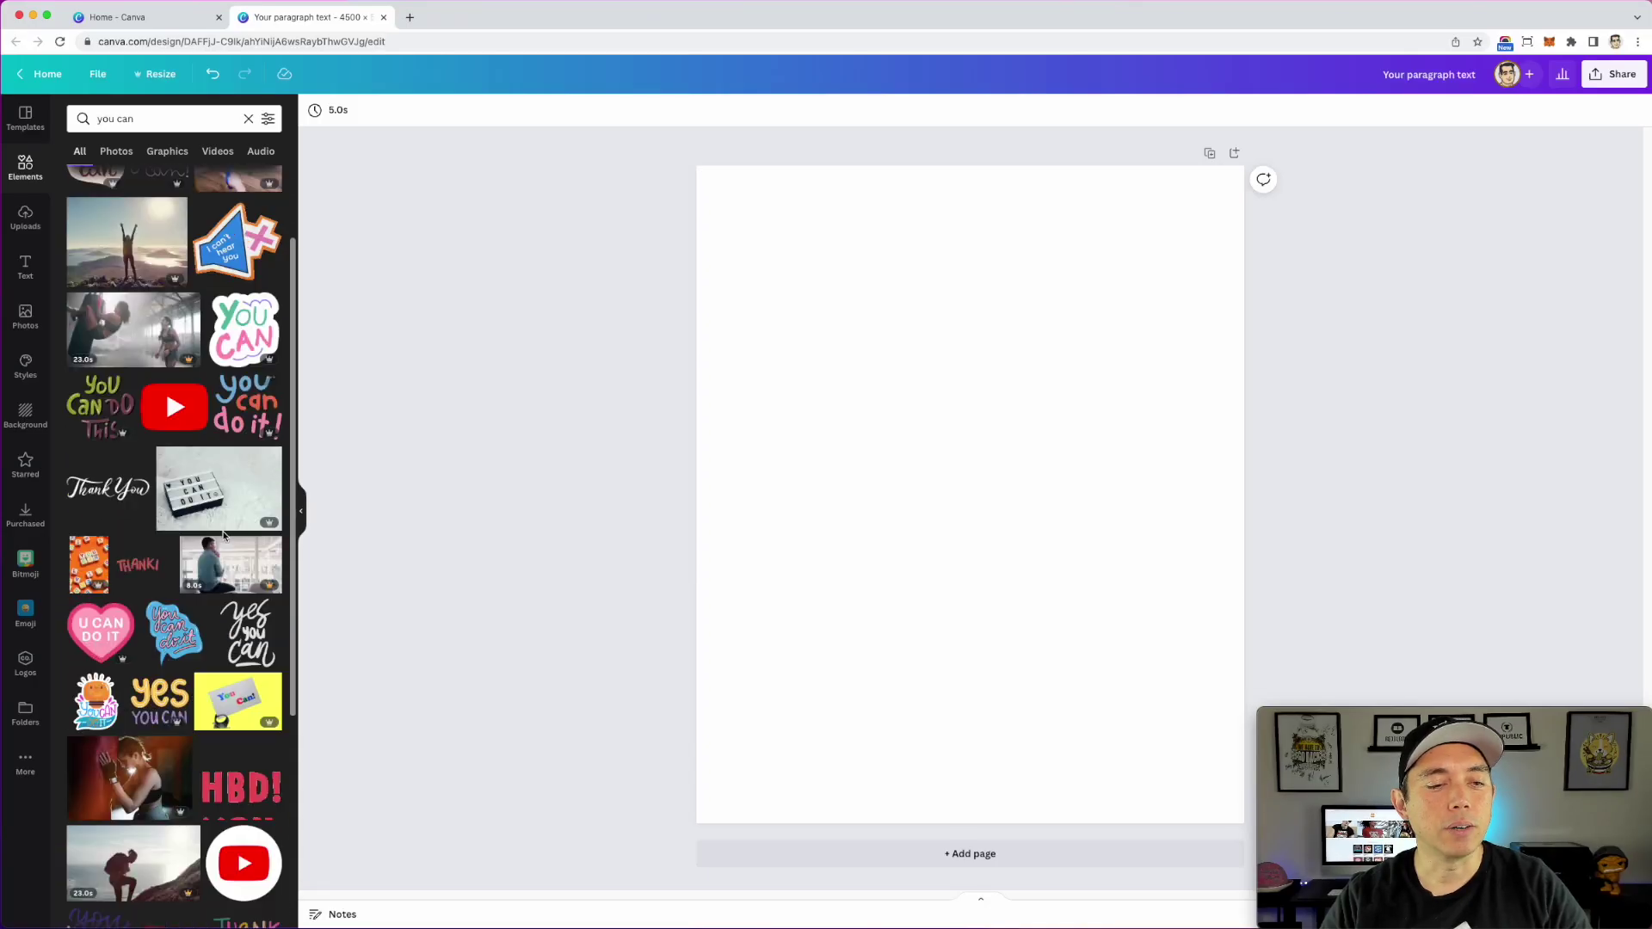
pyautogui.scroll(-1, 219, 525)
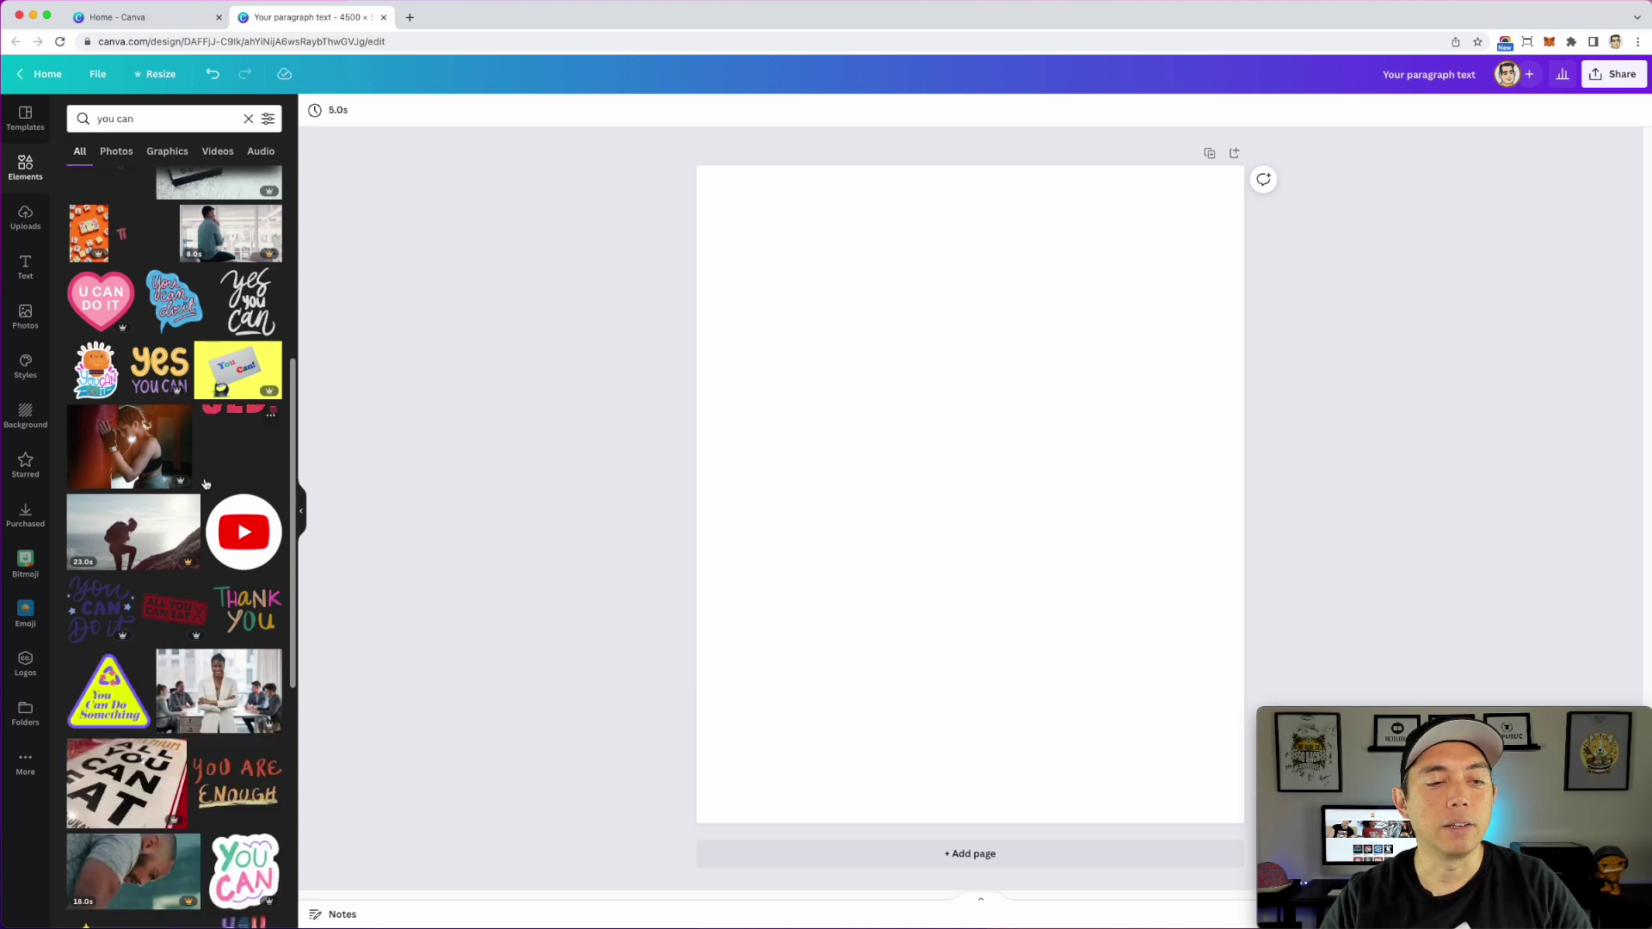
pyautogui.scroll(-6, 206, 485)
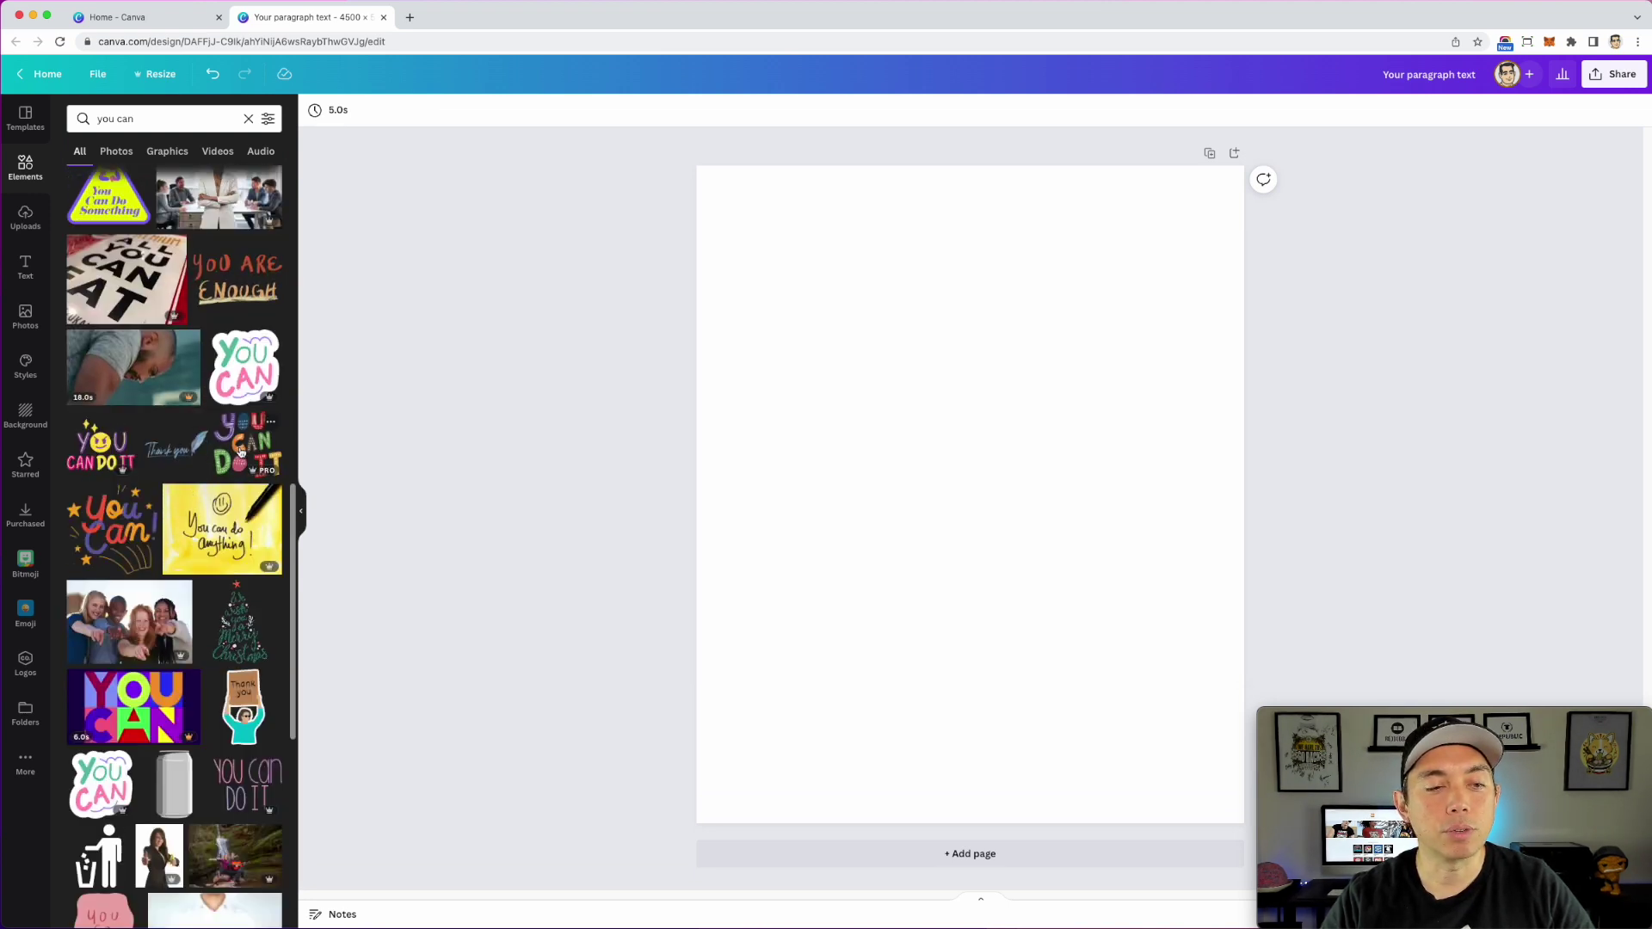
pyautogui.click(241, 453)
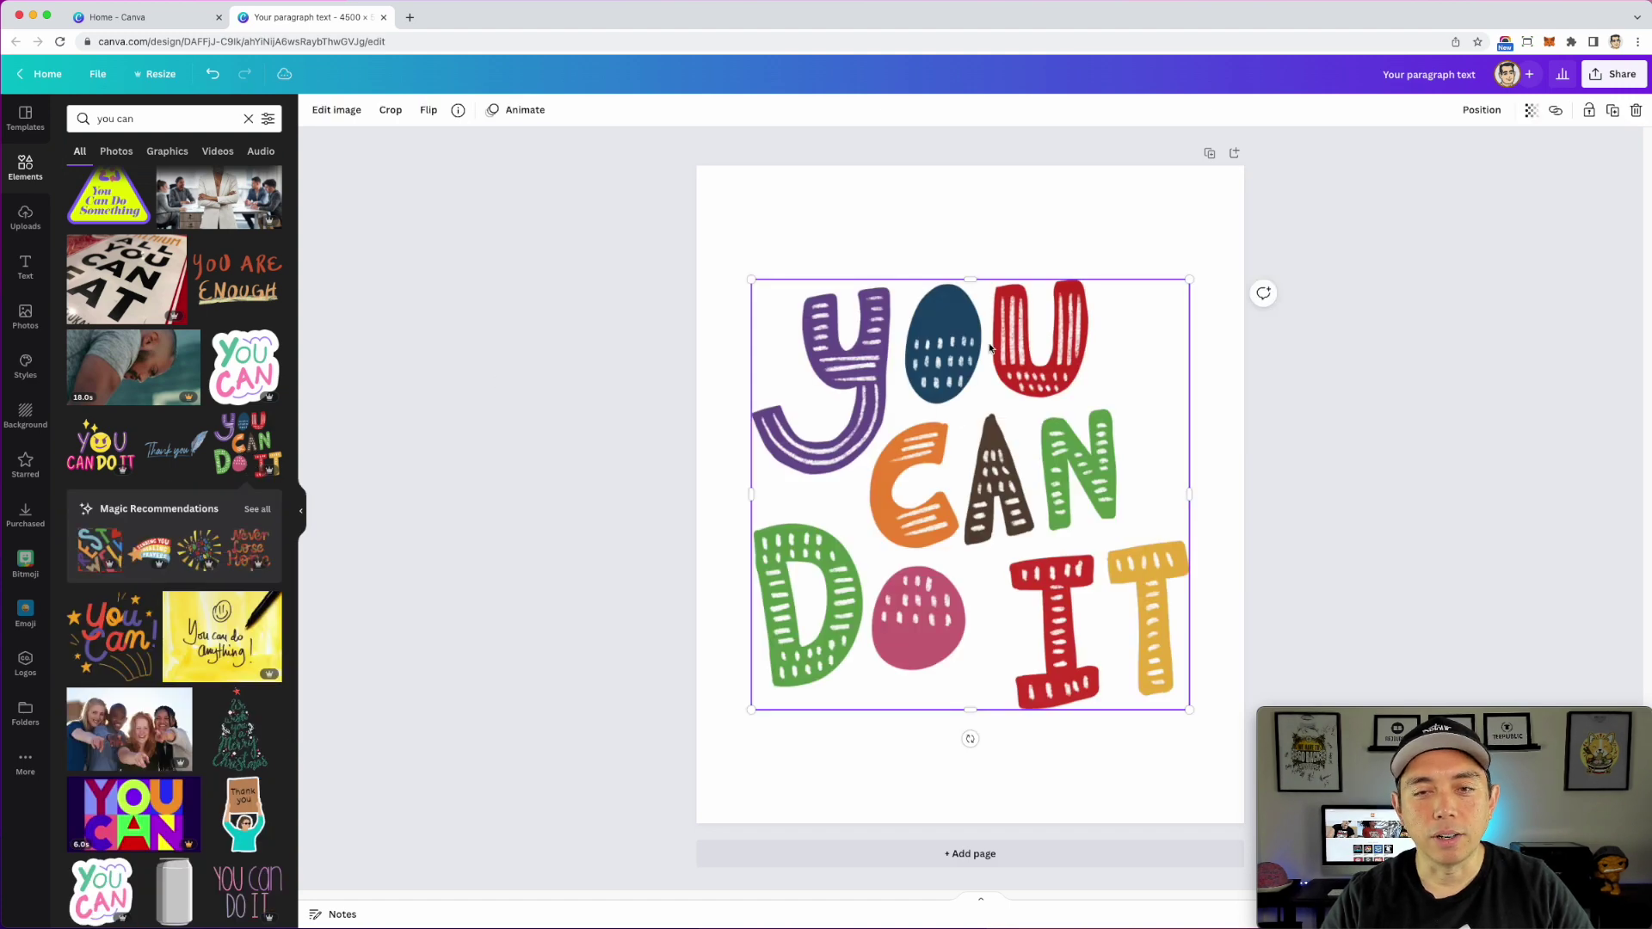
pyautogui.press('BackSpace')
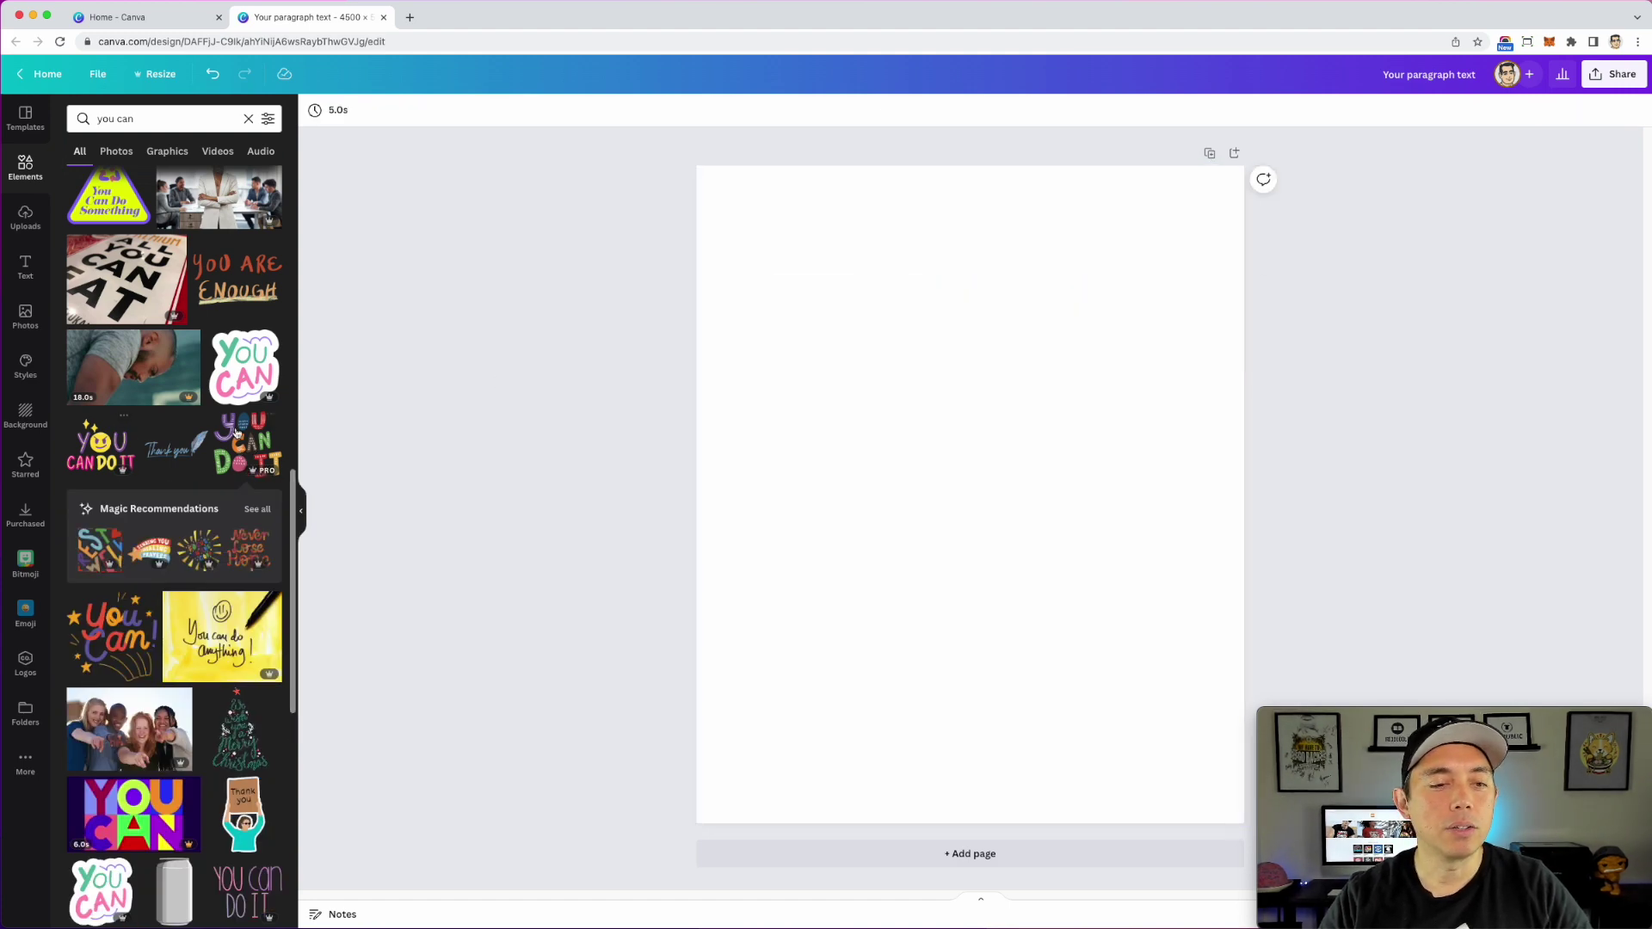
# Step: Place the orange "YOU CAN DO IT!" graphic small in the page's upper-left corner and list all its Magic Recommendations
pyautogui.scroll(15, 235, 427)
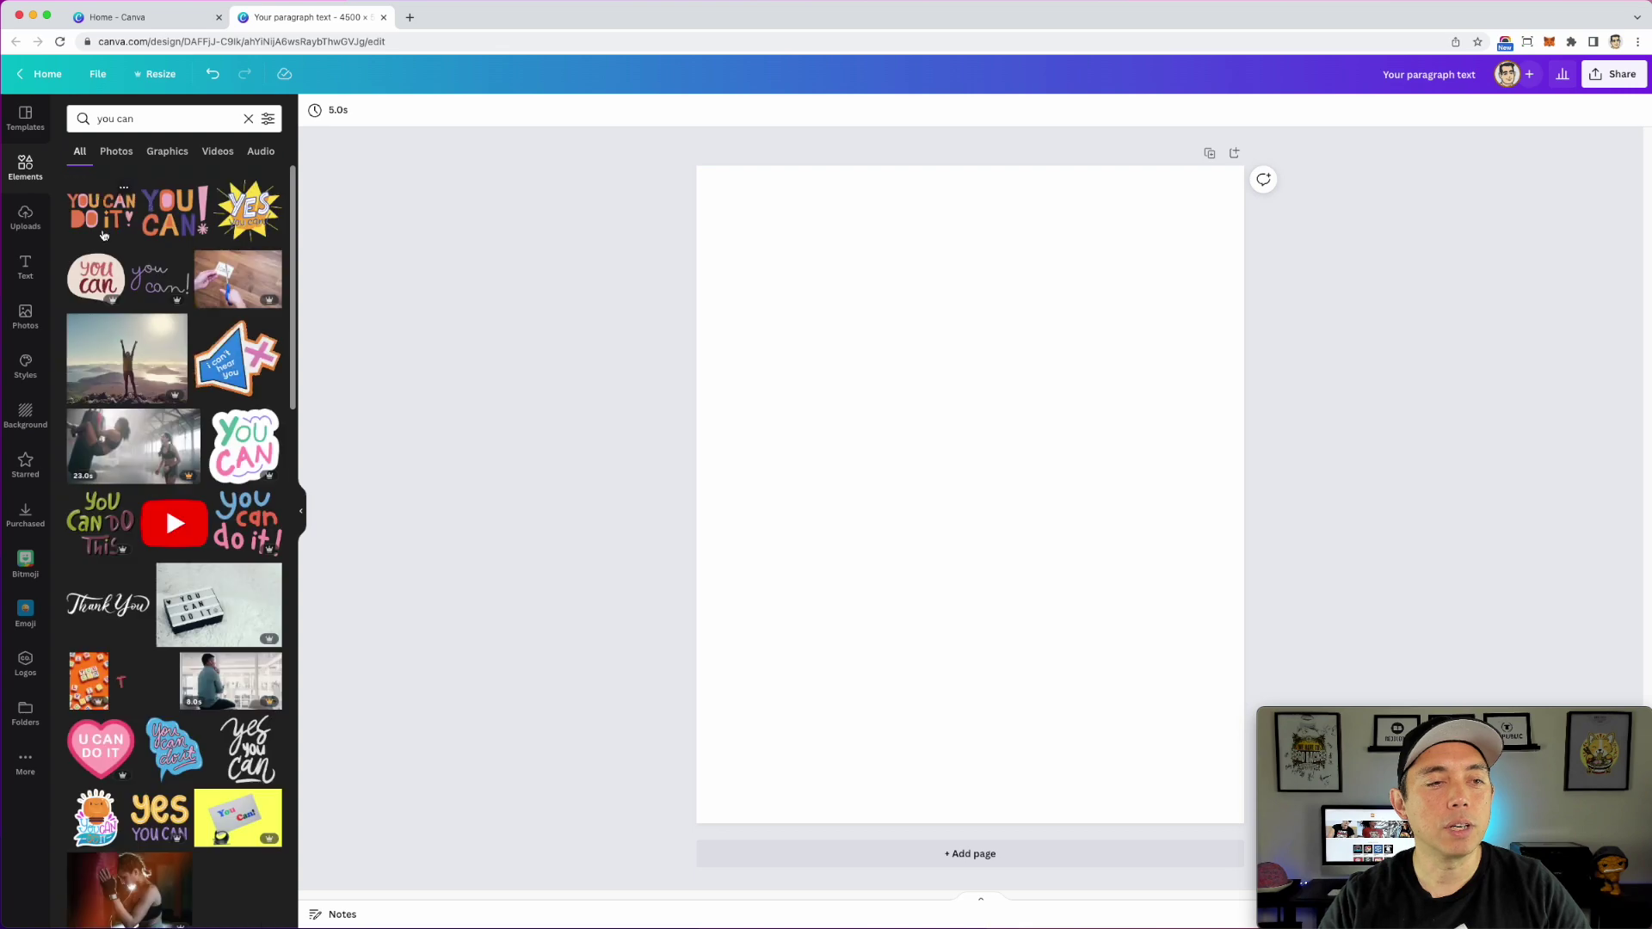
pyautogui.click(103, 228)
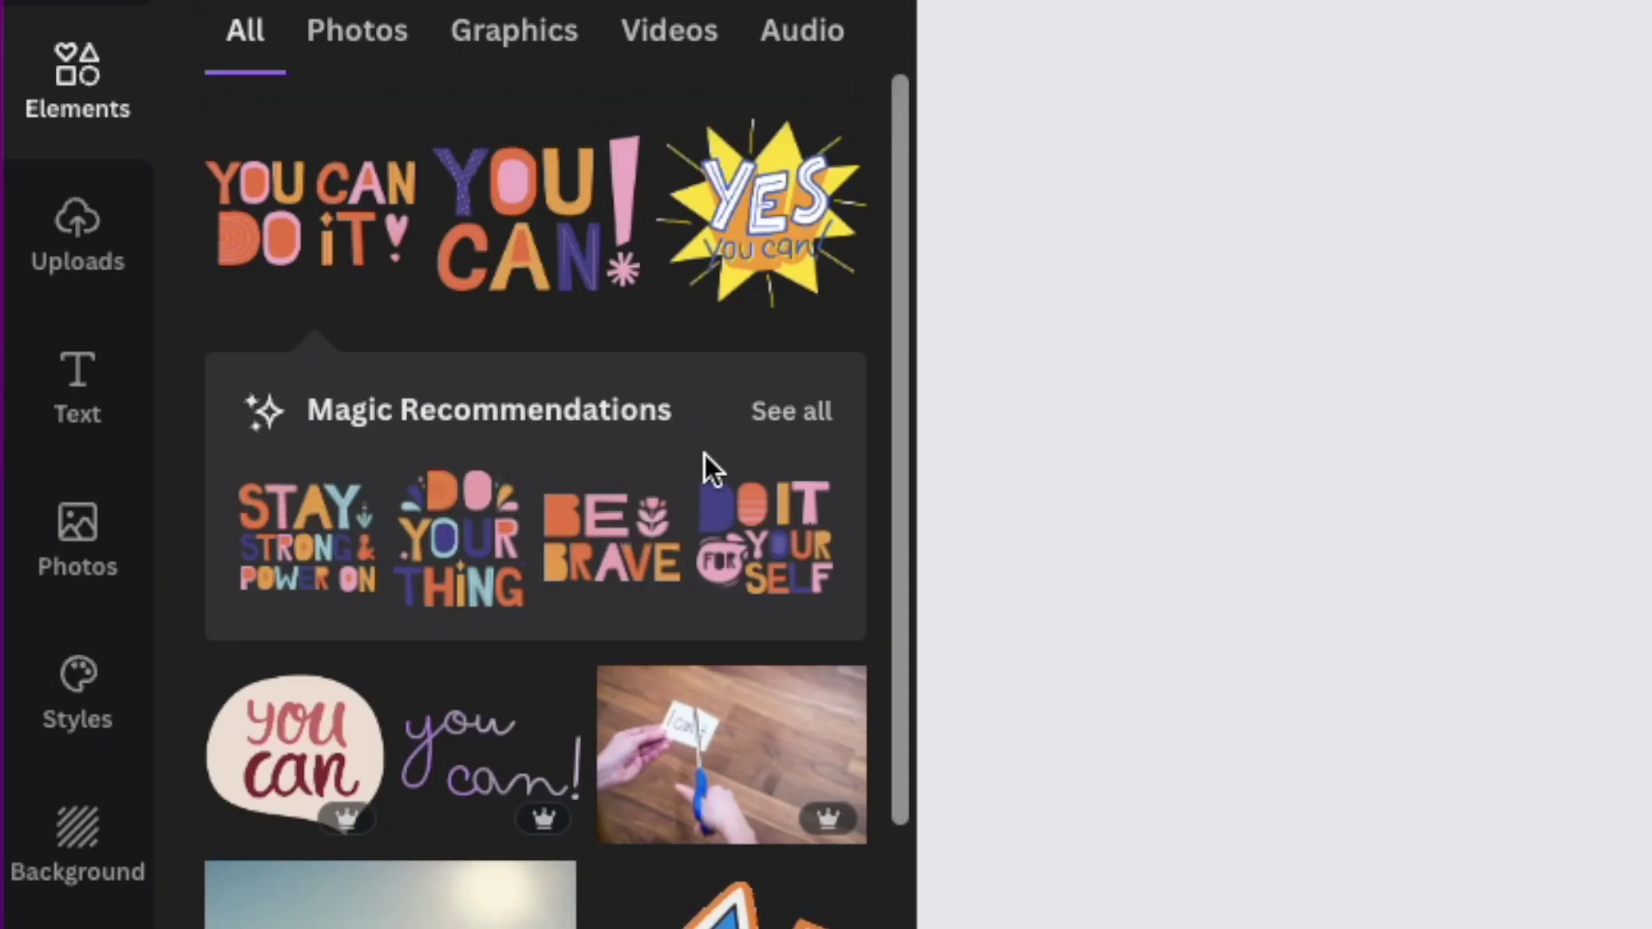
pyautogui.click(824, 433)
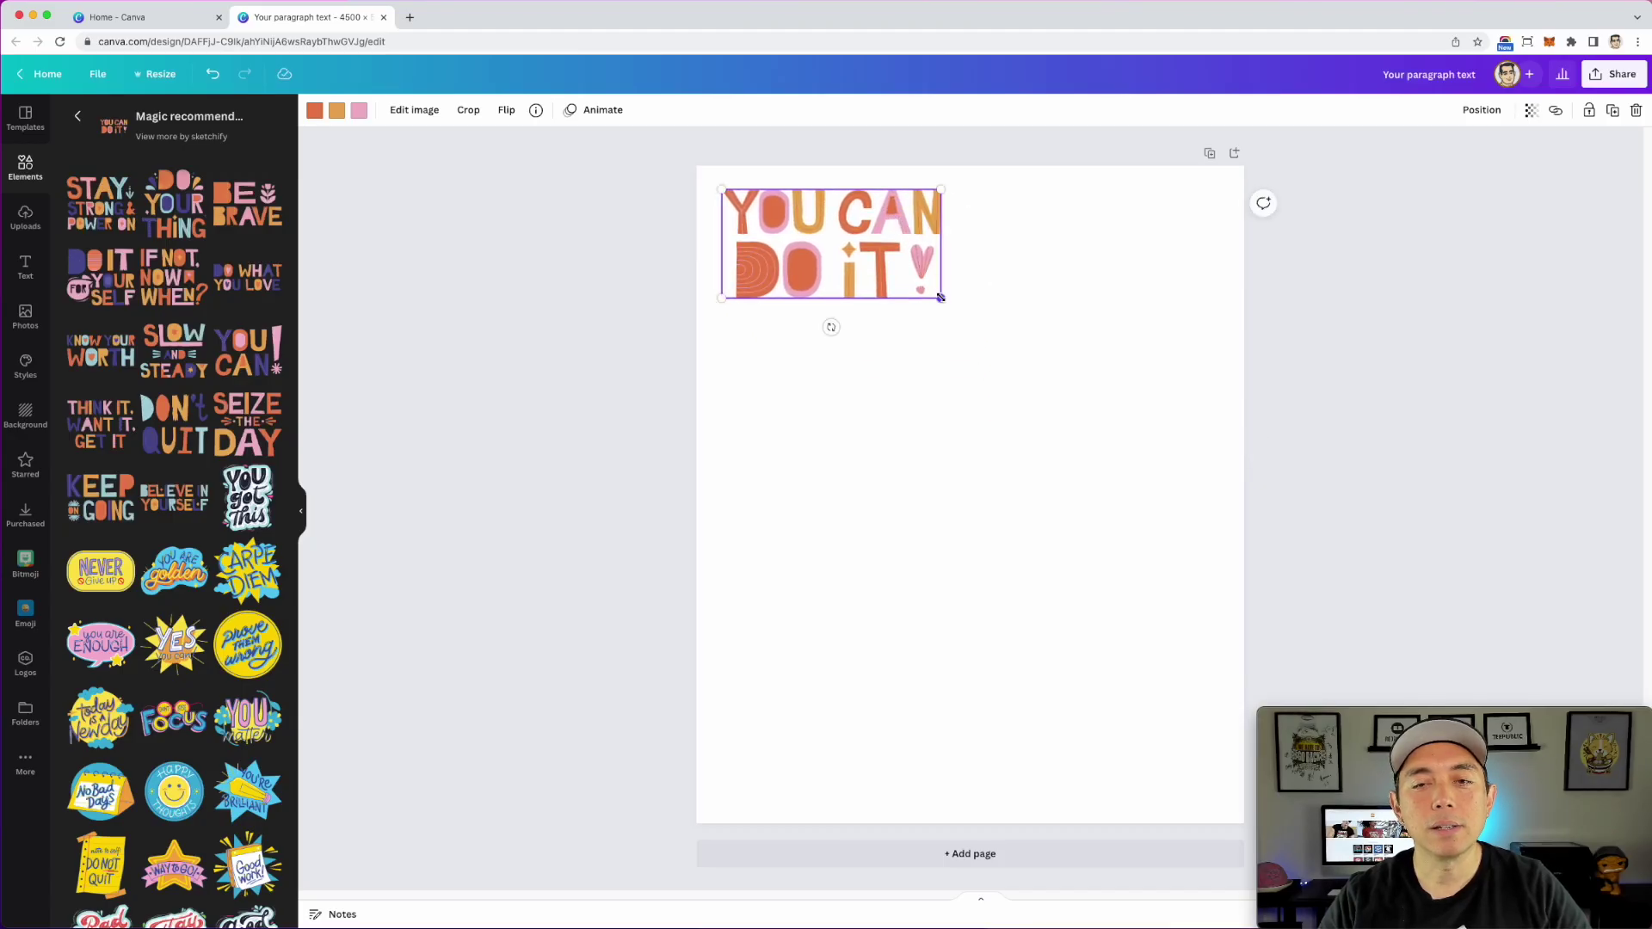
pyautogui.moveTo(940, 297); pyautogui.dragTo(848, 251)
# Step: Add the "STAY STRONG & POWER ON" graphic to the right of "YOU CAN DO IT!" and shrink it to a similar height
pyautogui.click(100, 206)
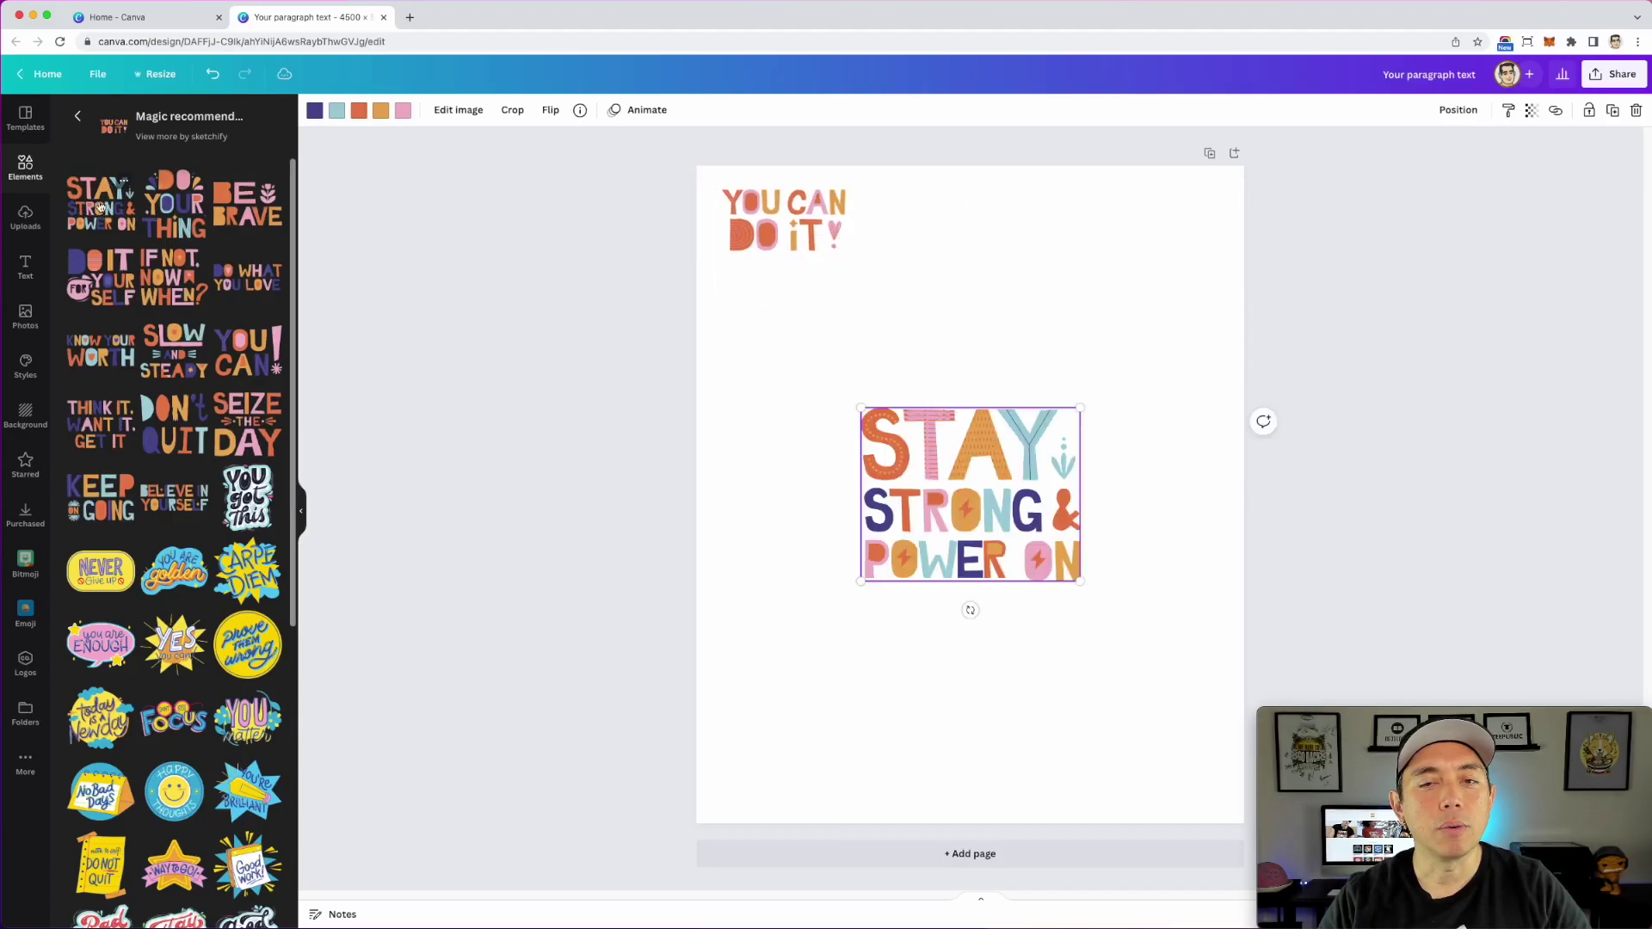
pyautogui.moveTo(970, 458); pyautogui.dragTo(970, 240)
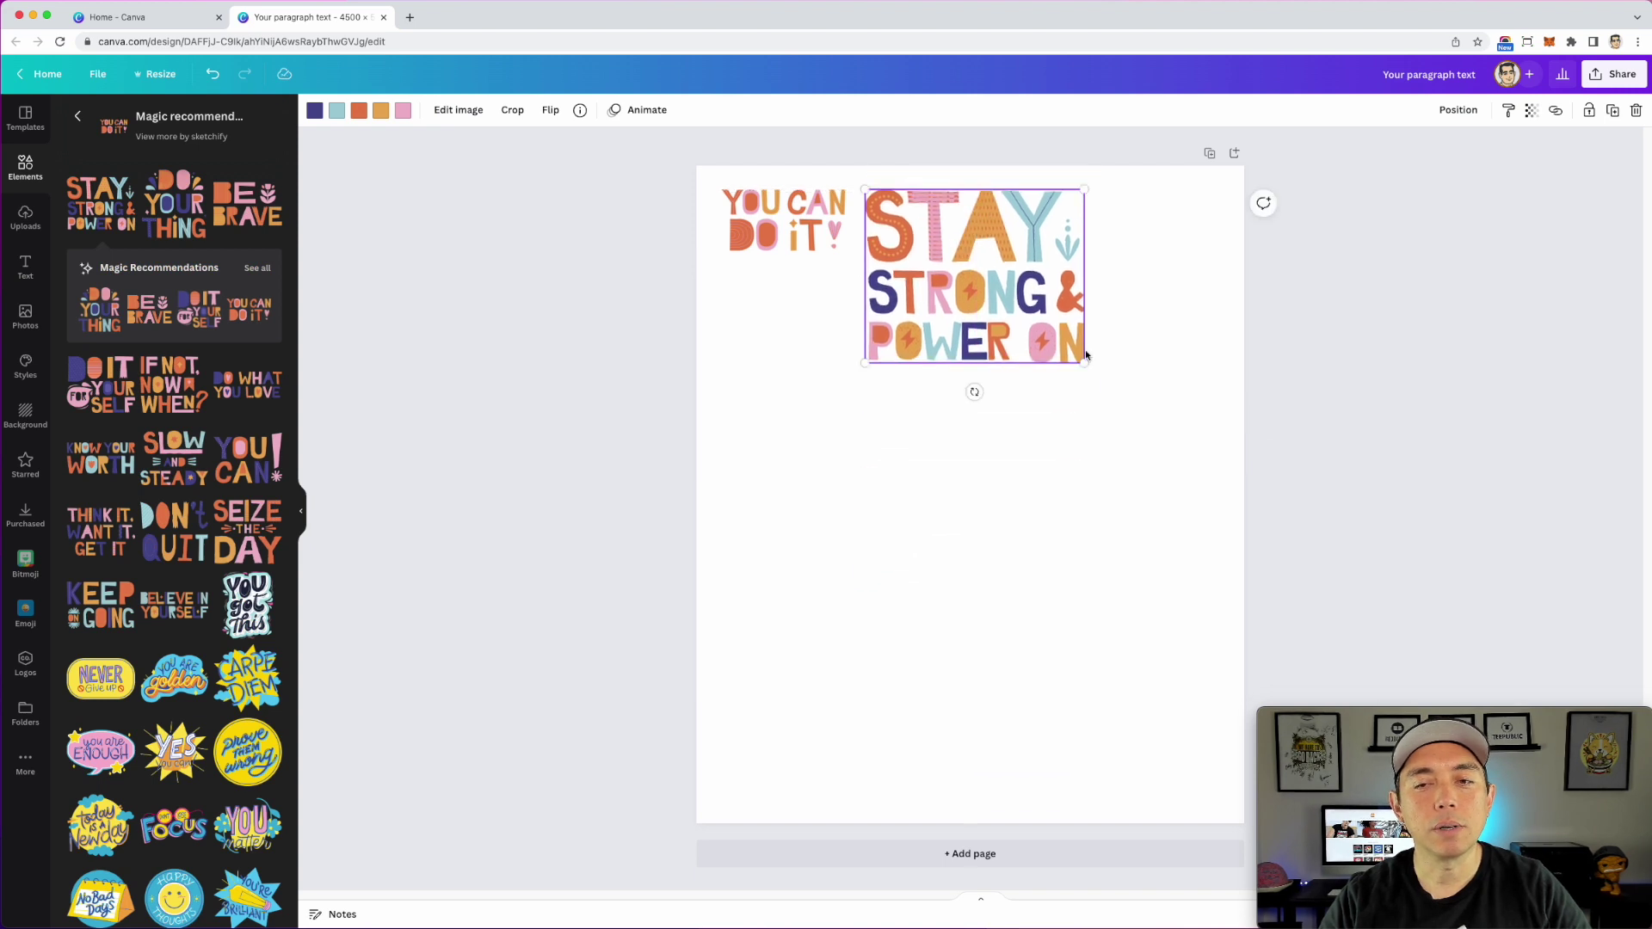
pyautogui.moveTo(1085, 363); pyautogui.dragTo(955, 259)
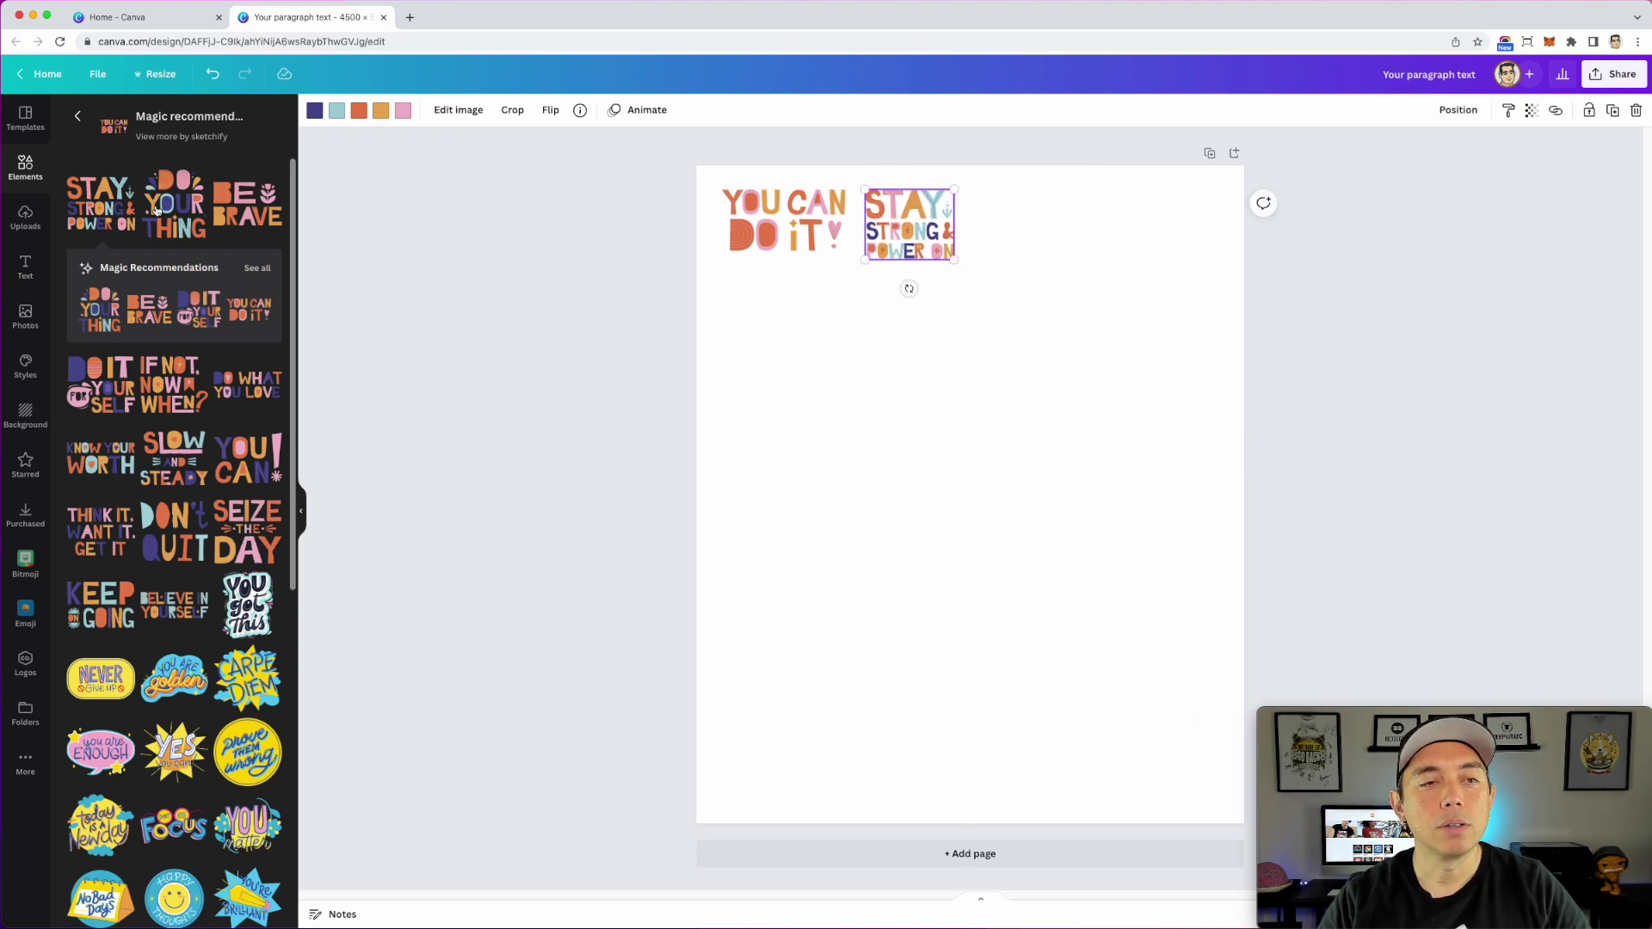
# Step: Add the "DO YOUR THING" and "BE BRAVE" graphics at reduced size to complete the page's first row
pyautogui.click(175, 204)
pyautogui.moveTo(1080, 610); pyautogui.dragTo(1002, 224)
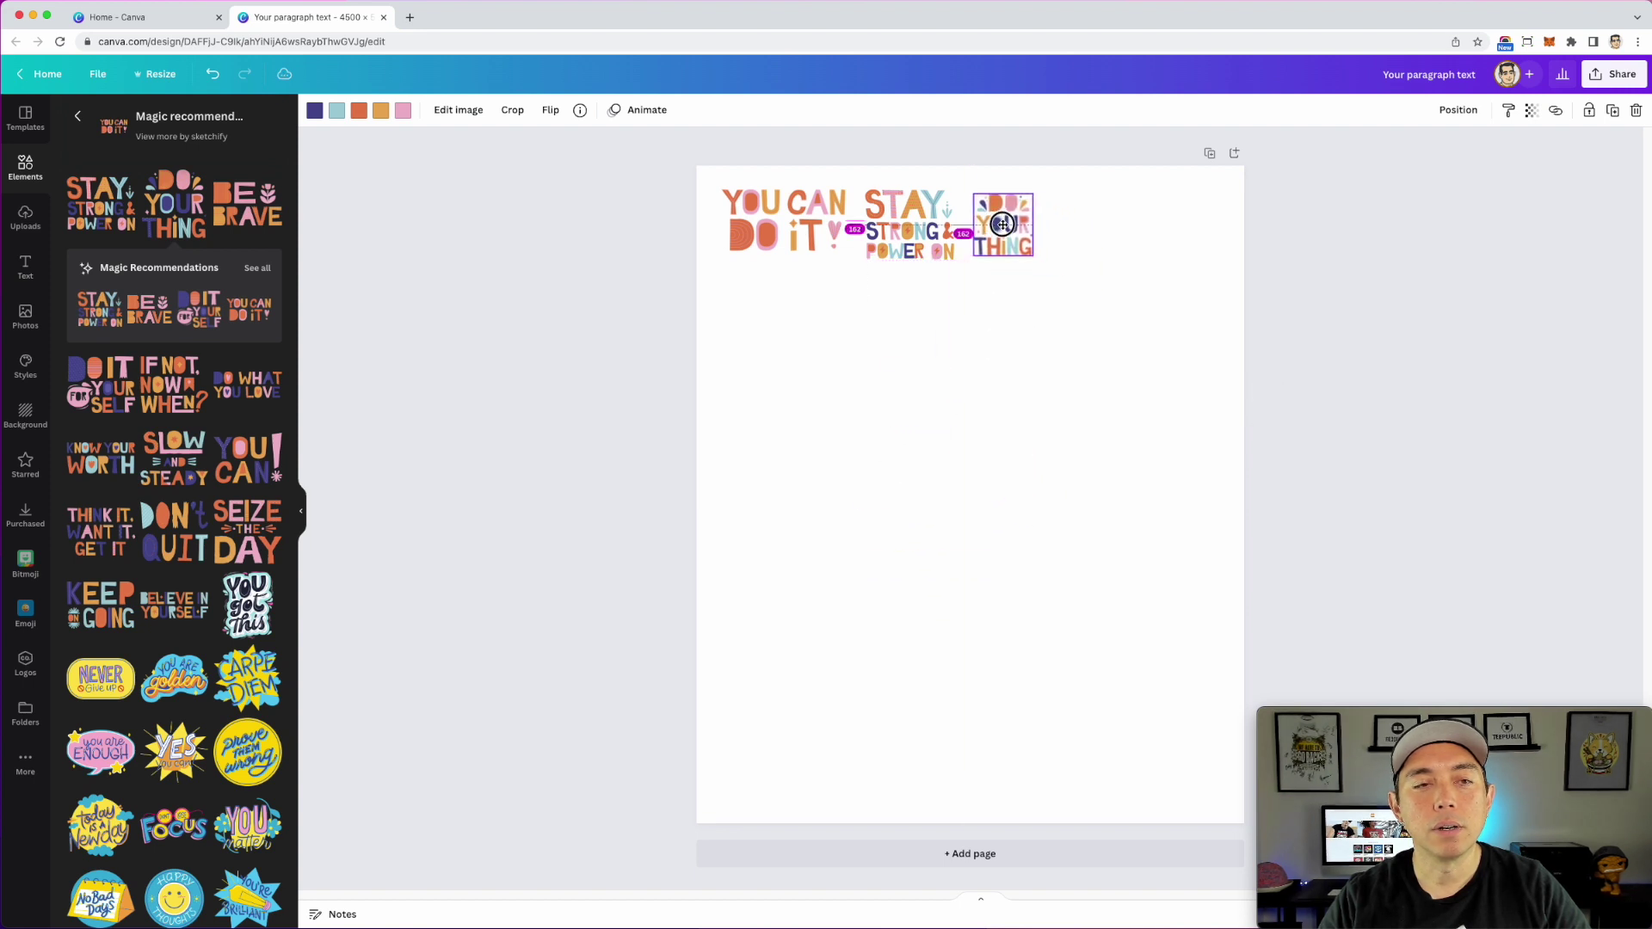
pyautogui.click(247, 203)
pyautogui.moveTo(1027, 457); pyautogui.dragTo(1120, 318)
pyautogui.moveTo(948, 432); pyautogui.dragTo(1137, 231)
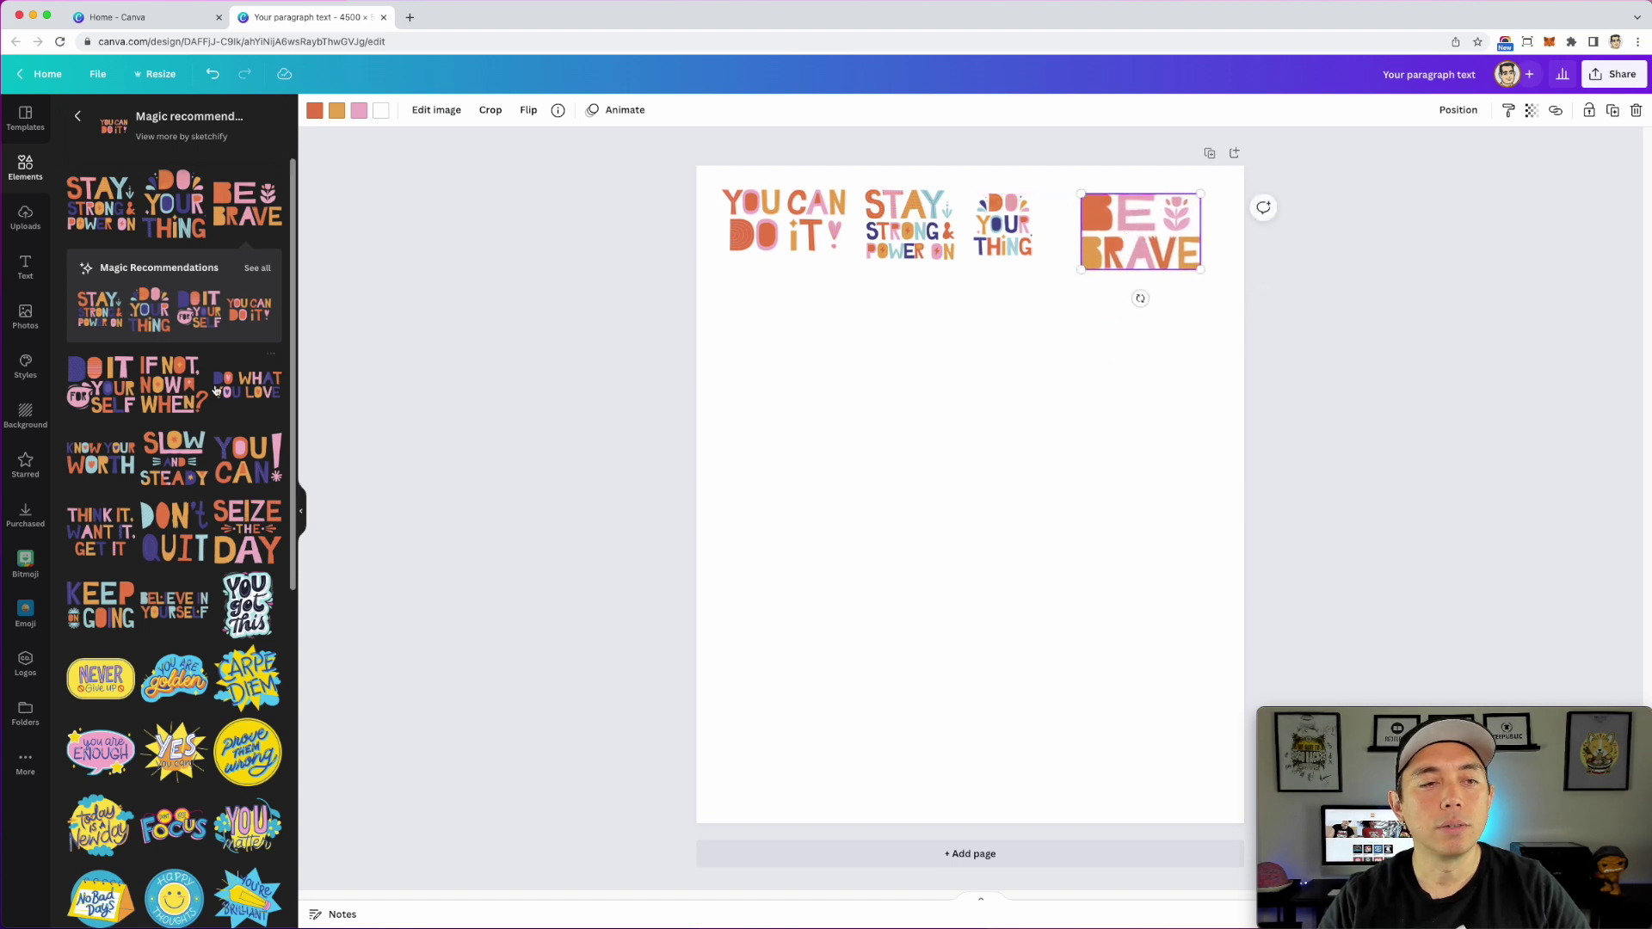
# Step: Add the "DO IT FOR YOURSELF" graphic at the start of the second row and shrink it
pyautogui.click(106, 372)
pyautogui.moveTo(1040, 487); pyautogui.dragTo(894, 367)
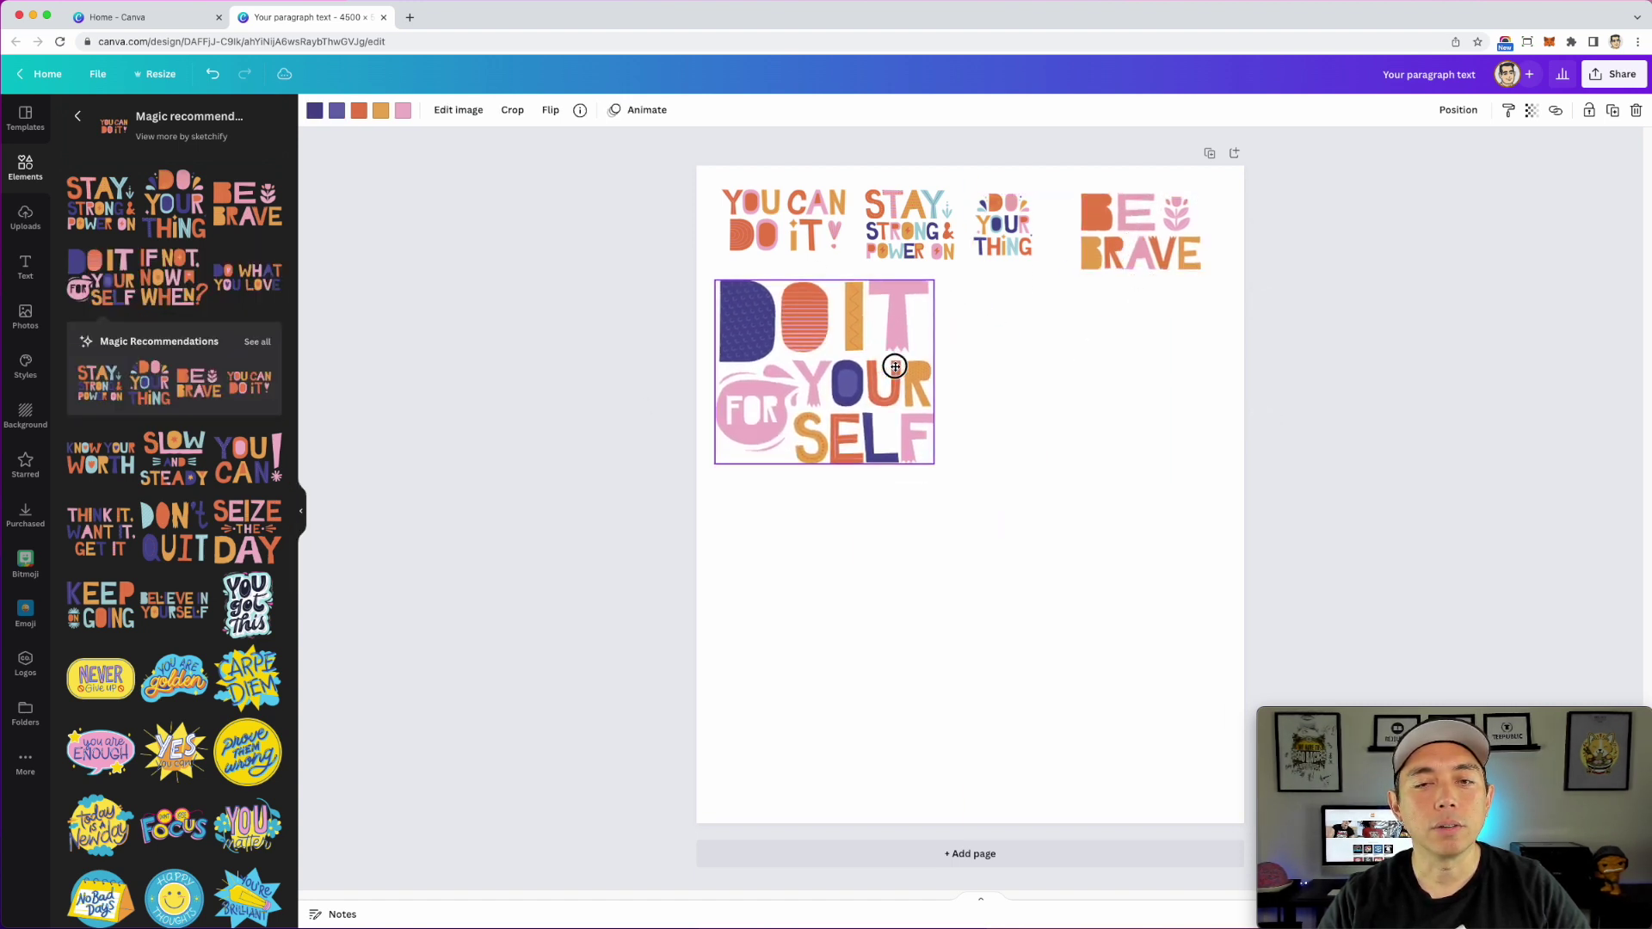
pyautogui.moveTo(936, 465); pyautogui.dragTo(854, 395)
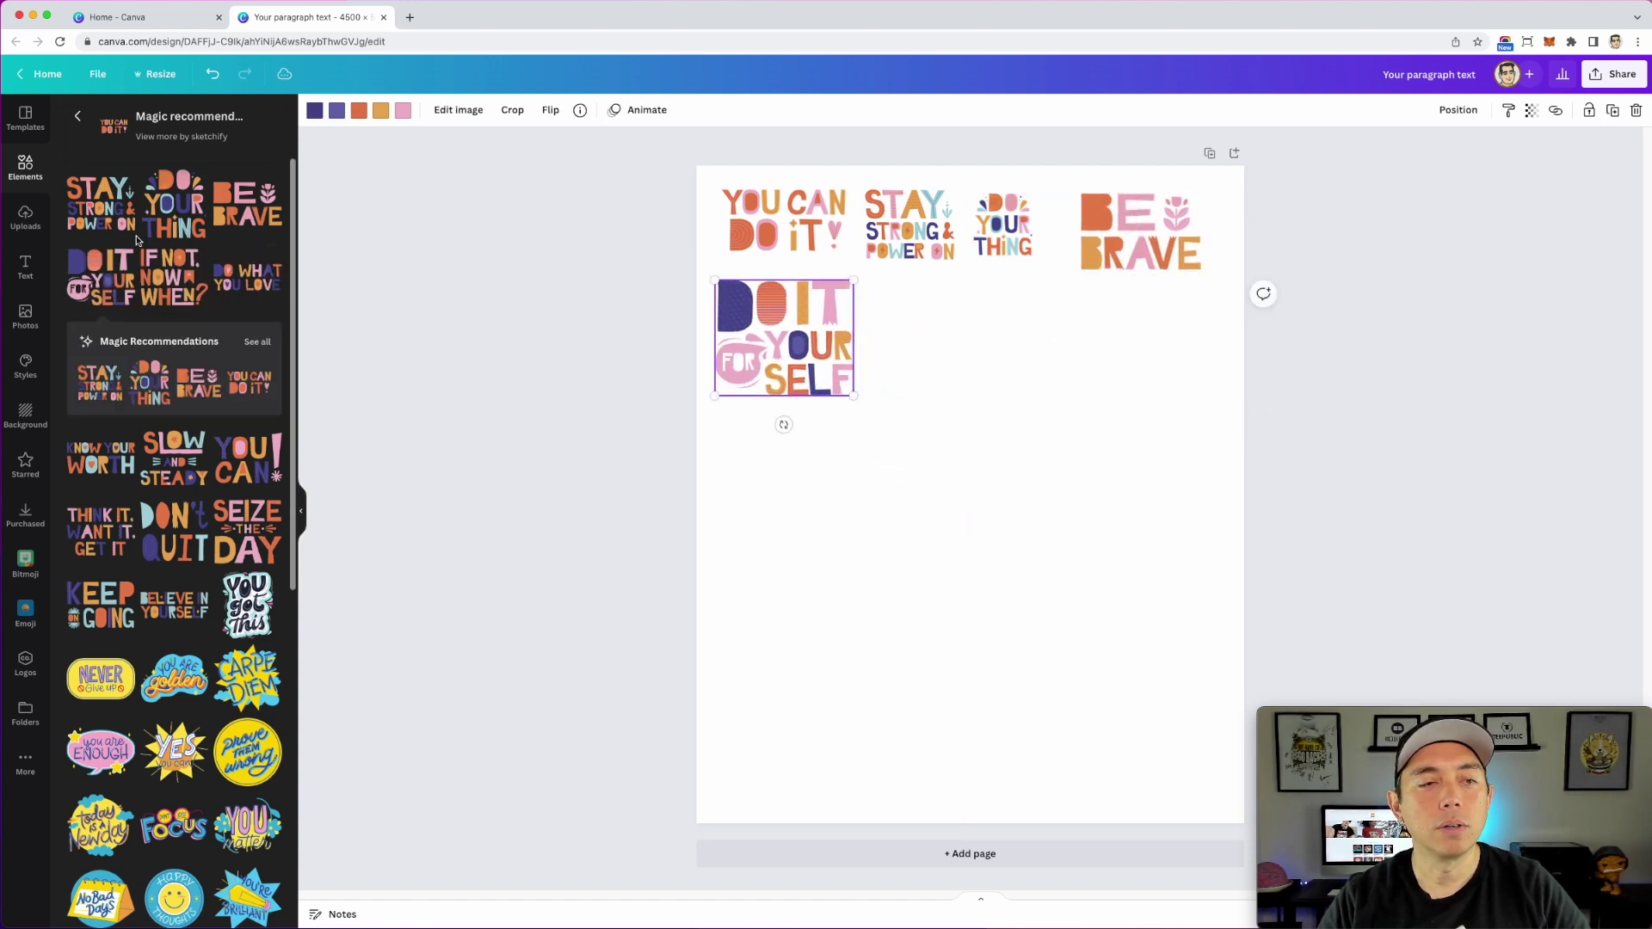
# Step: Add a reduced "IF NOT, NOW WHEN?" graphic and the "DO WHAT YOU LOVE" graphic to complete the second row
pyautogui.click(172, 272)
pyautogui.moveTo(1002, 516); pyautogui.dragTo(1004, 398)
pyautogui.moveTo(1082, 464); pyautogui.dragTo(983, 384)
pyautogui.click(247, 277)
pyautogui.moveTo(1016, 487); pyautogui.dragTo(1134, 341)
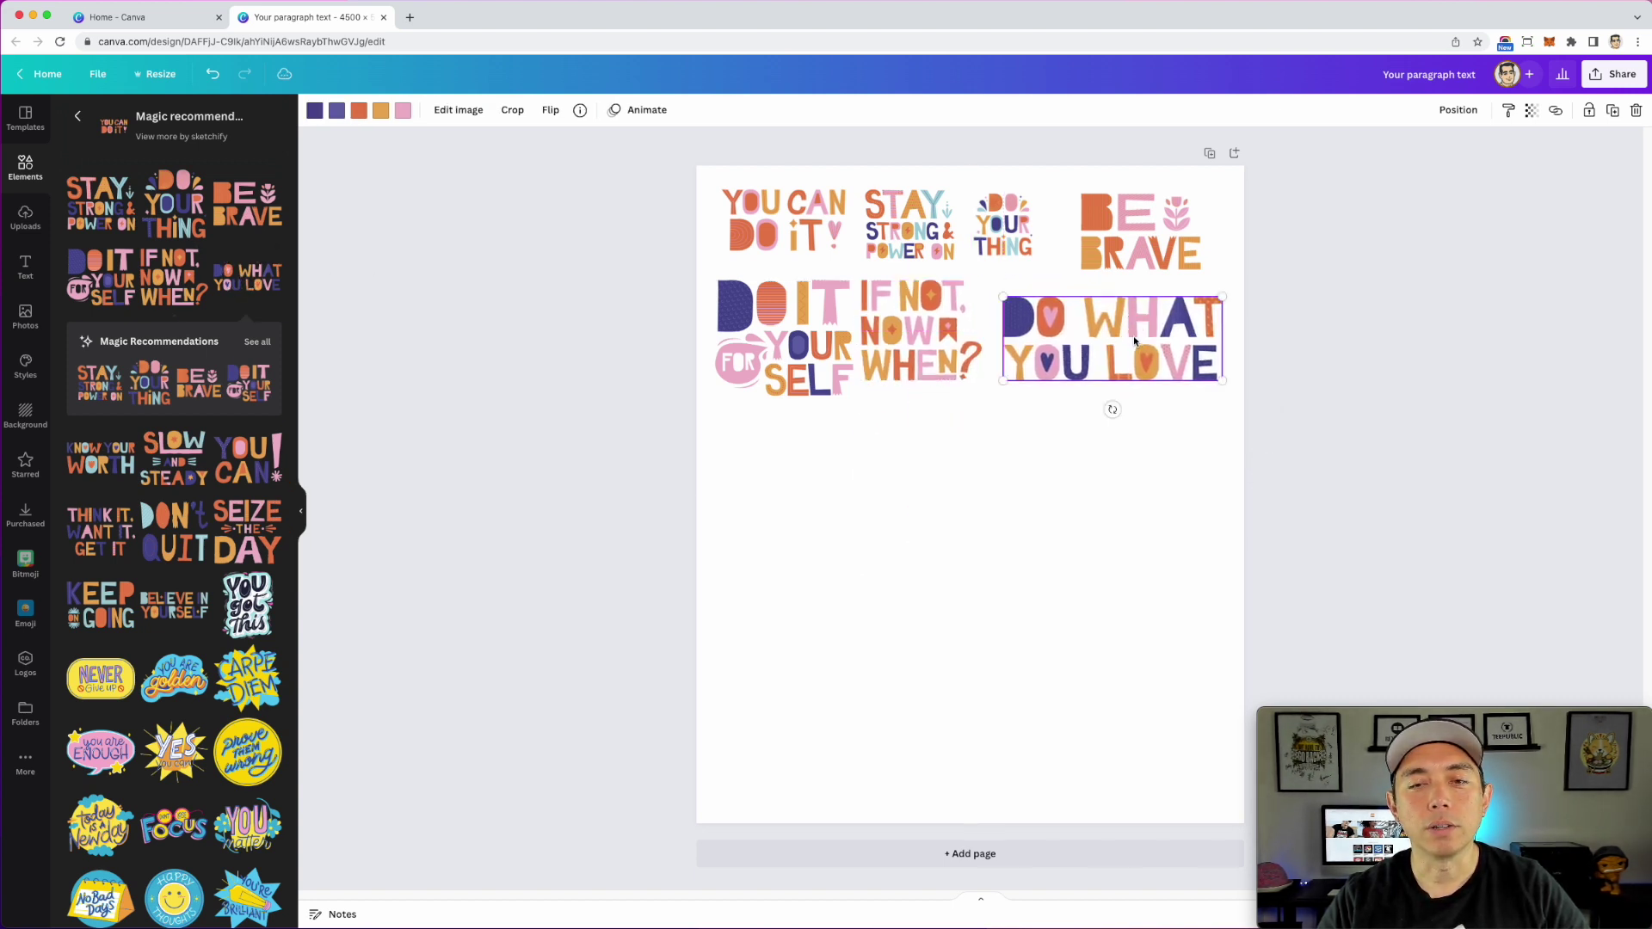
# Step: Add the "KNOW YOUR WORTH" graphic at the start of the third row and shrink it
pyautogui.click(101, 459)
pyautogui.moveTo(942, 479); pyautogui.dragTo(803, 451)
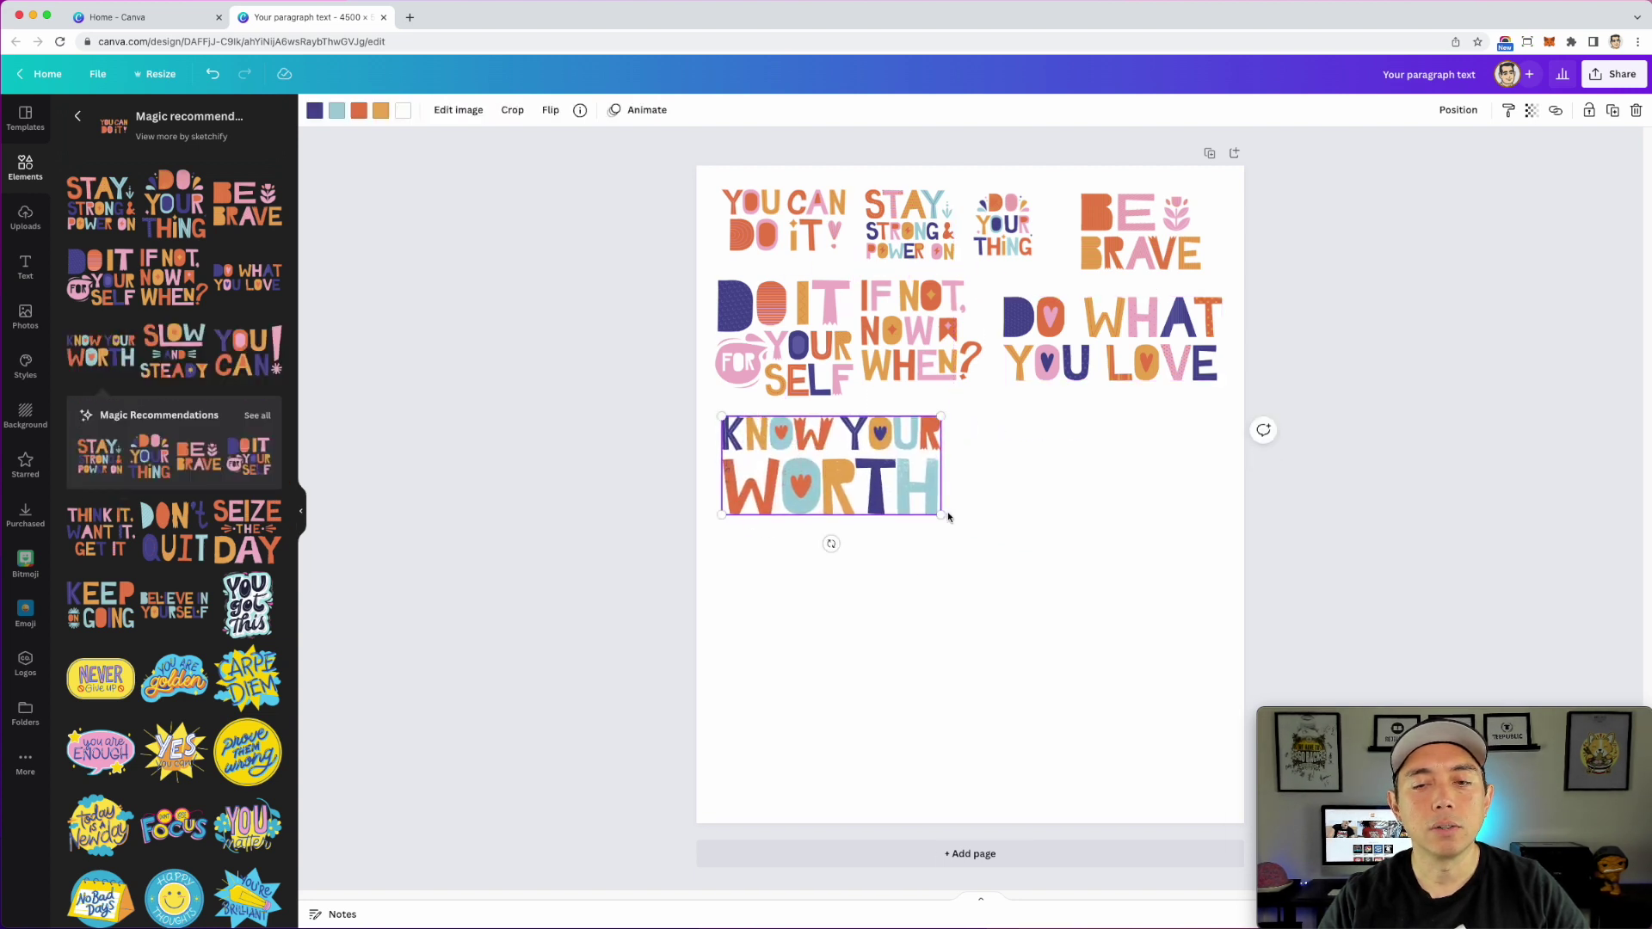
pyautogui.moveTo(942, 514); pyautogui.dragTo(879, 487)
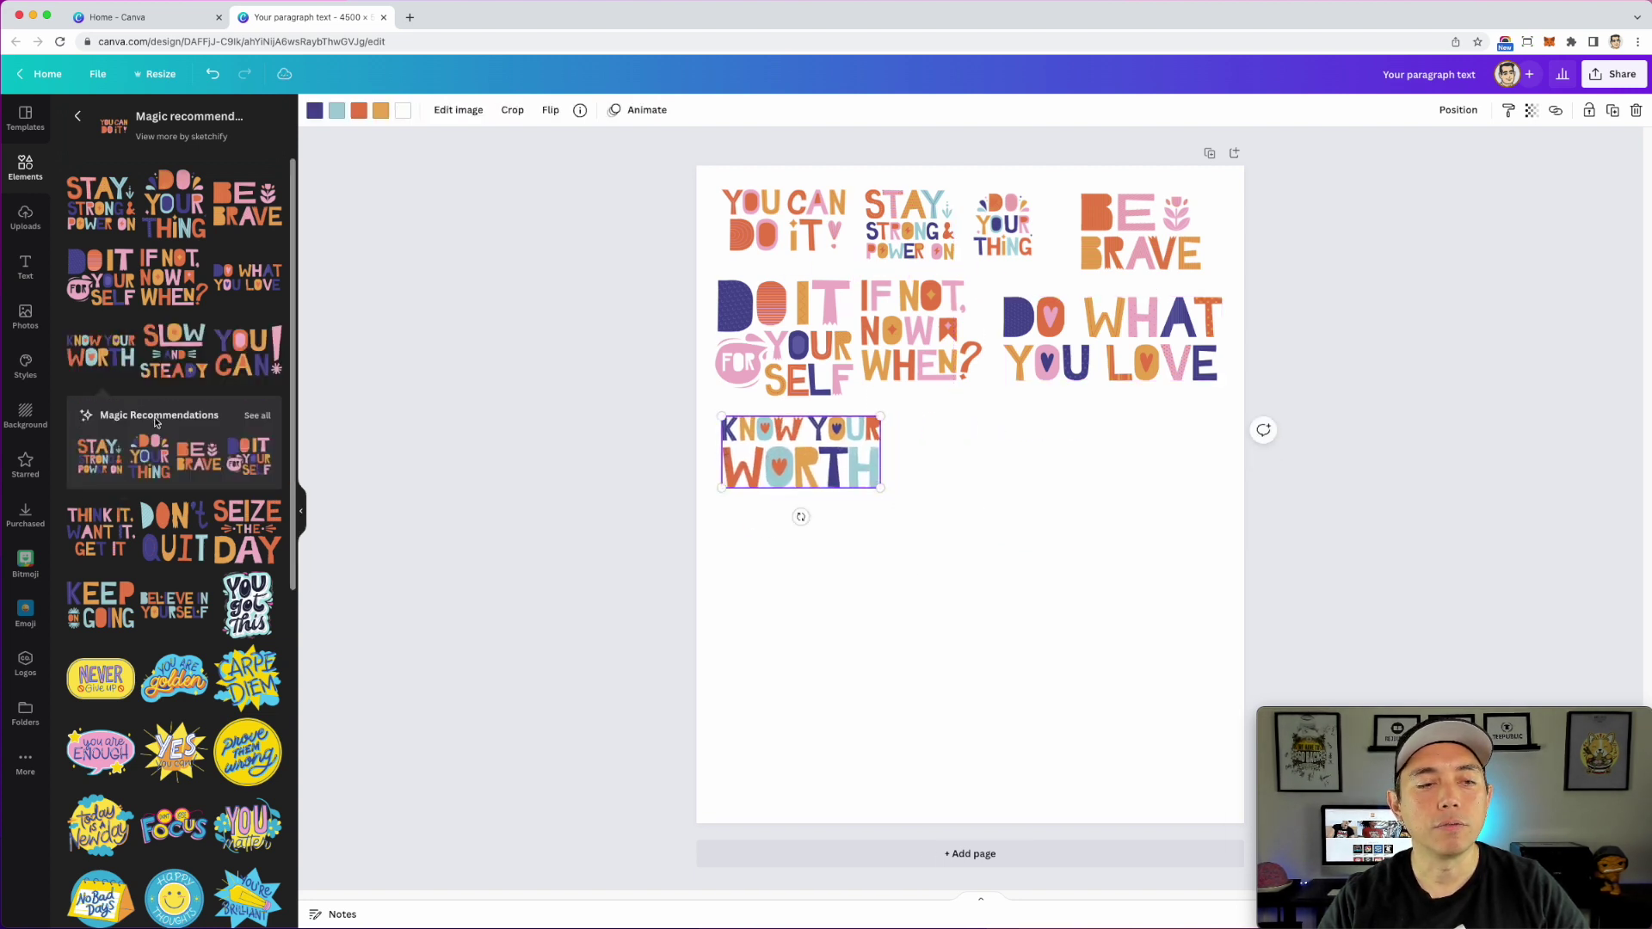
# Step: Add the "SLOW AND STEADY" and "YOU CAN!" graphics at reduced size beside "KNOW YOUR WORTH" in the third row
pyautogui.click(165, 359)
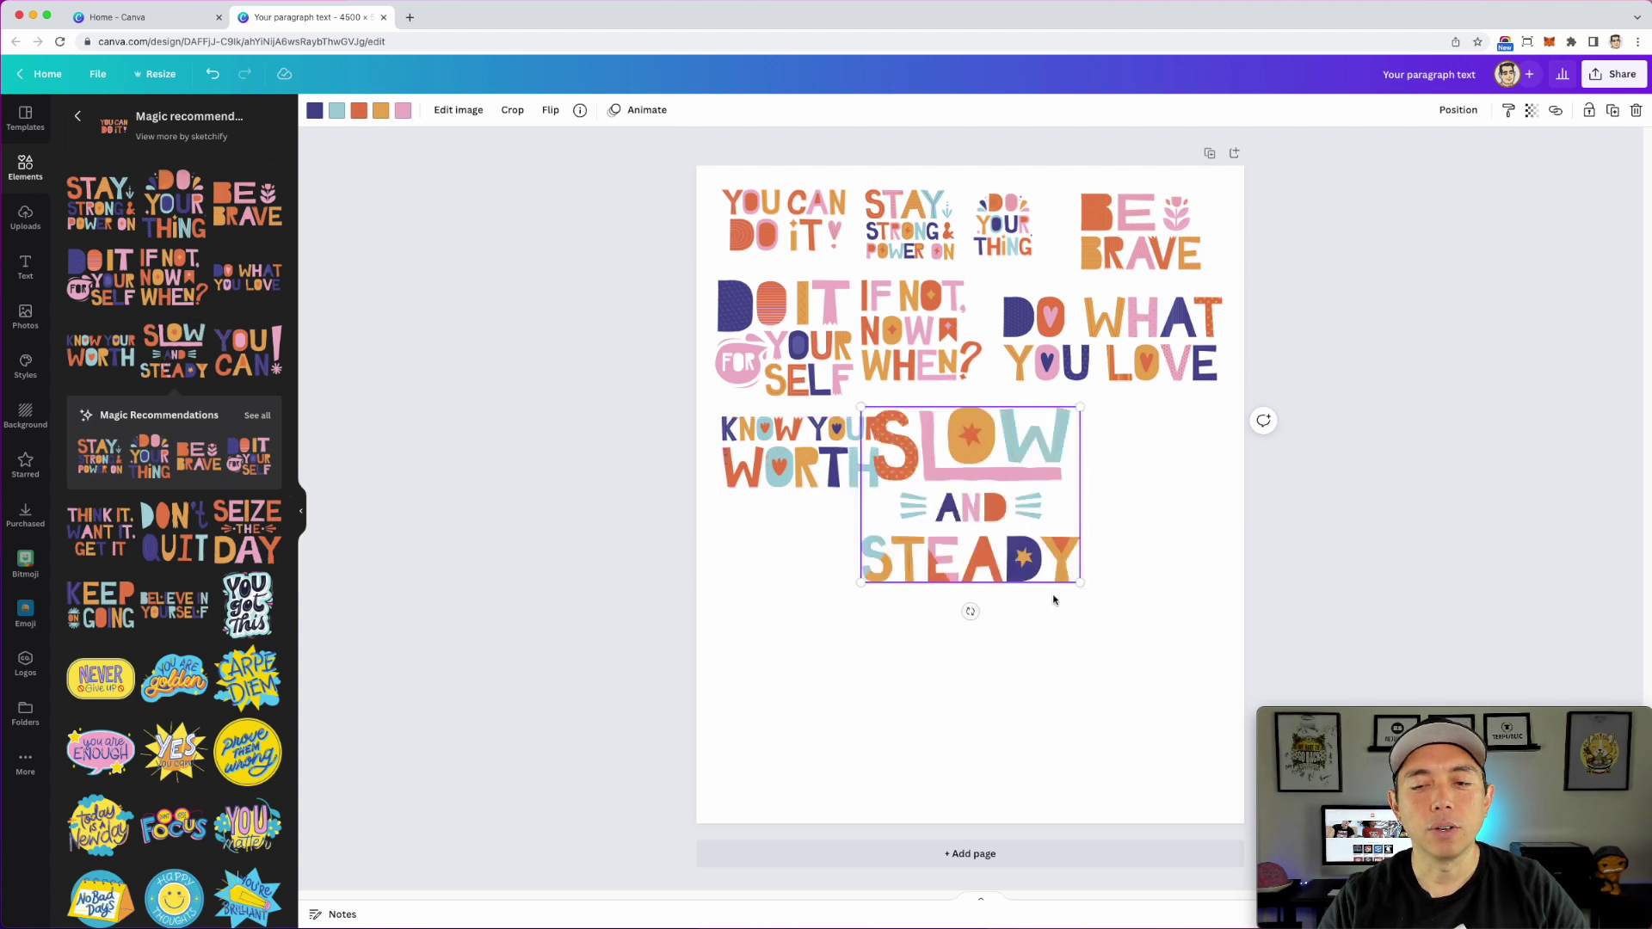
pyautogui.moveTo(1082, 581); pyautogui.dragTo(944, 445)
pyautogui.click(248, 351)
pyautogui.moveTo(946, 559); pyautogui.dragTo(1075, 560)
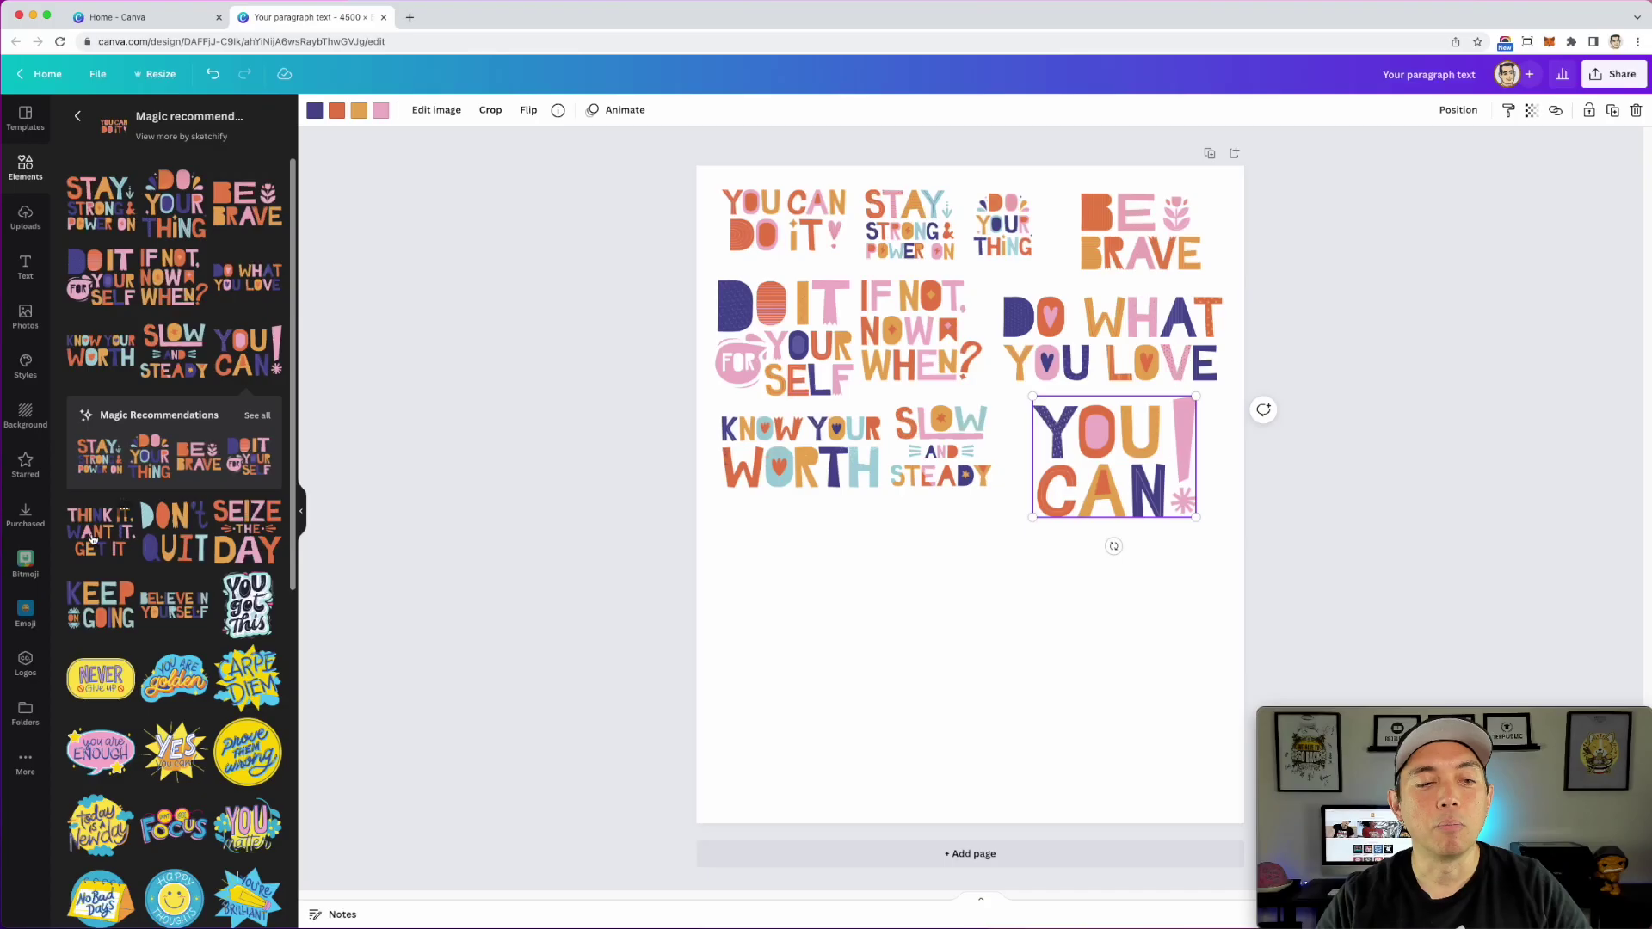
# Step: Add the "THINK IT. WANT IT. GET IT" graphic at the start of the fourth row and shrink it
pyautogui.click(259, 914)
pyautogui.moveTo(1064, 522); pyautogui.dragTo(883, 601)
pyautogui.moveTo(936, 661); pyautogui.dragTo(869, 615)
# Step: Add the "DON'T QUIT" and "SEIZE THE DAY" graphics at reduced size to complete the fourth row
pyautogui.click(171, 435)
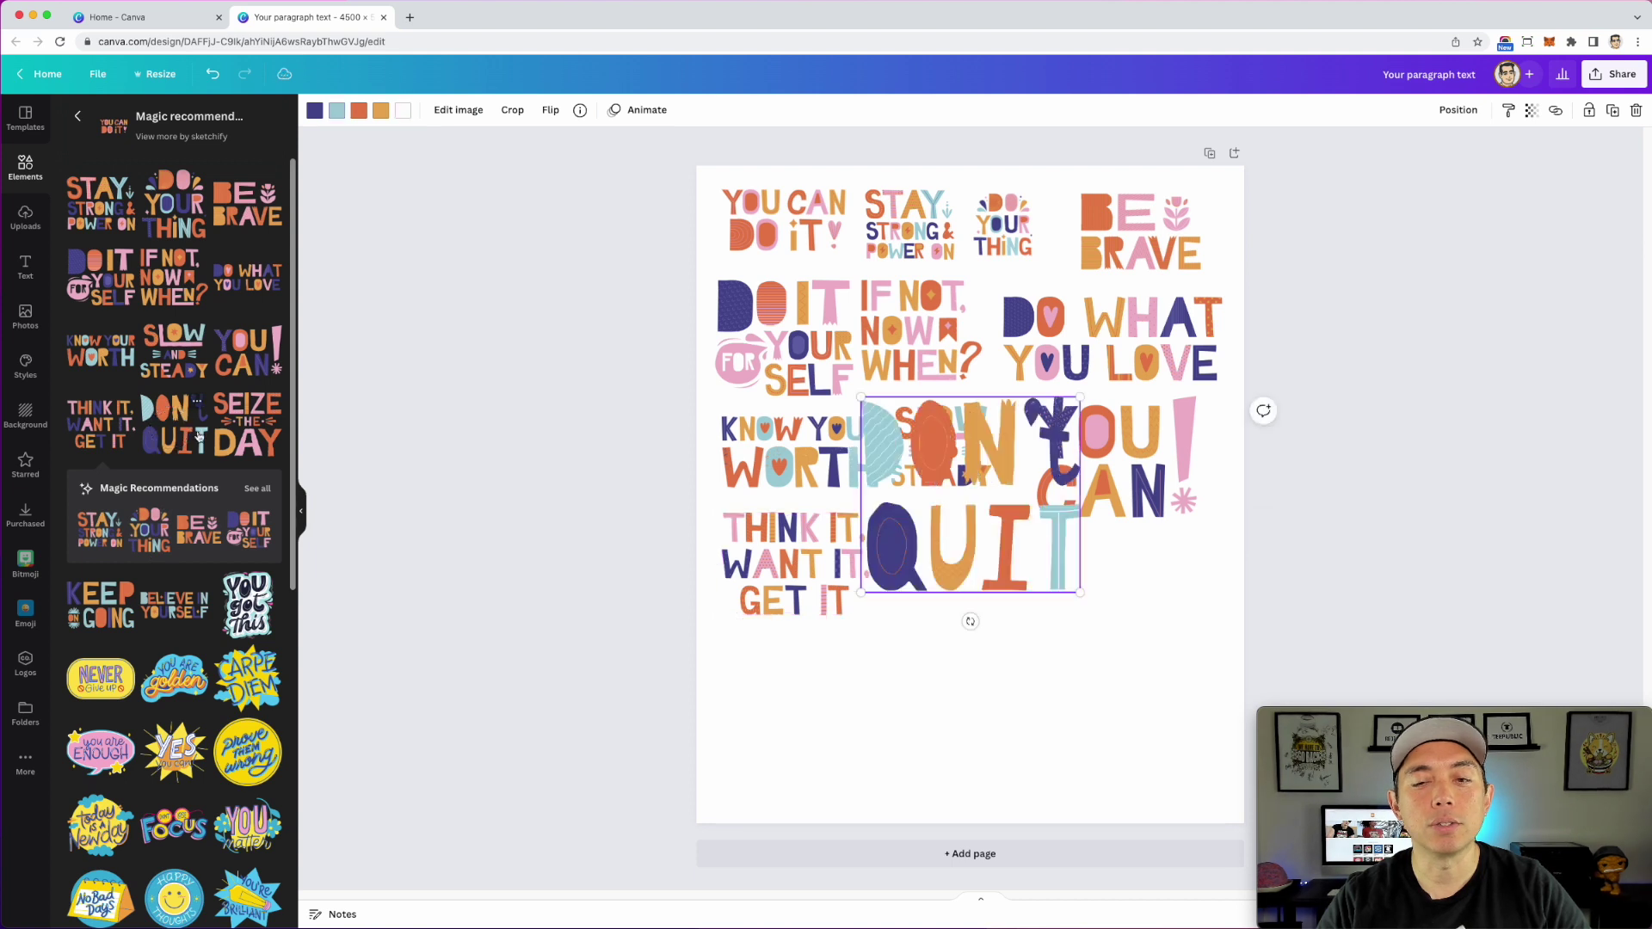
pyautogui.moveTo(1037, 535); pyautogui.dragTo(1061, 664)
pyautogui.moveTo(1112, 717); pyautogui.dragTo(1010, 617)
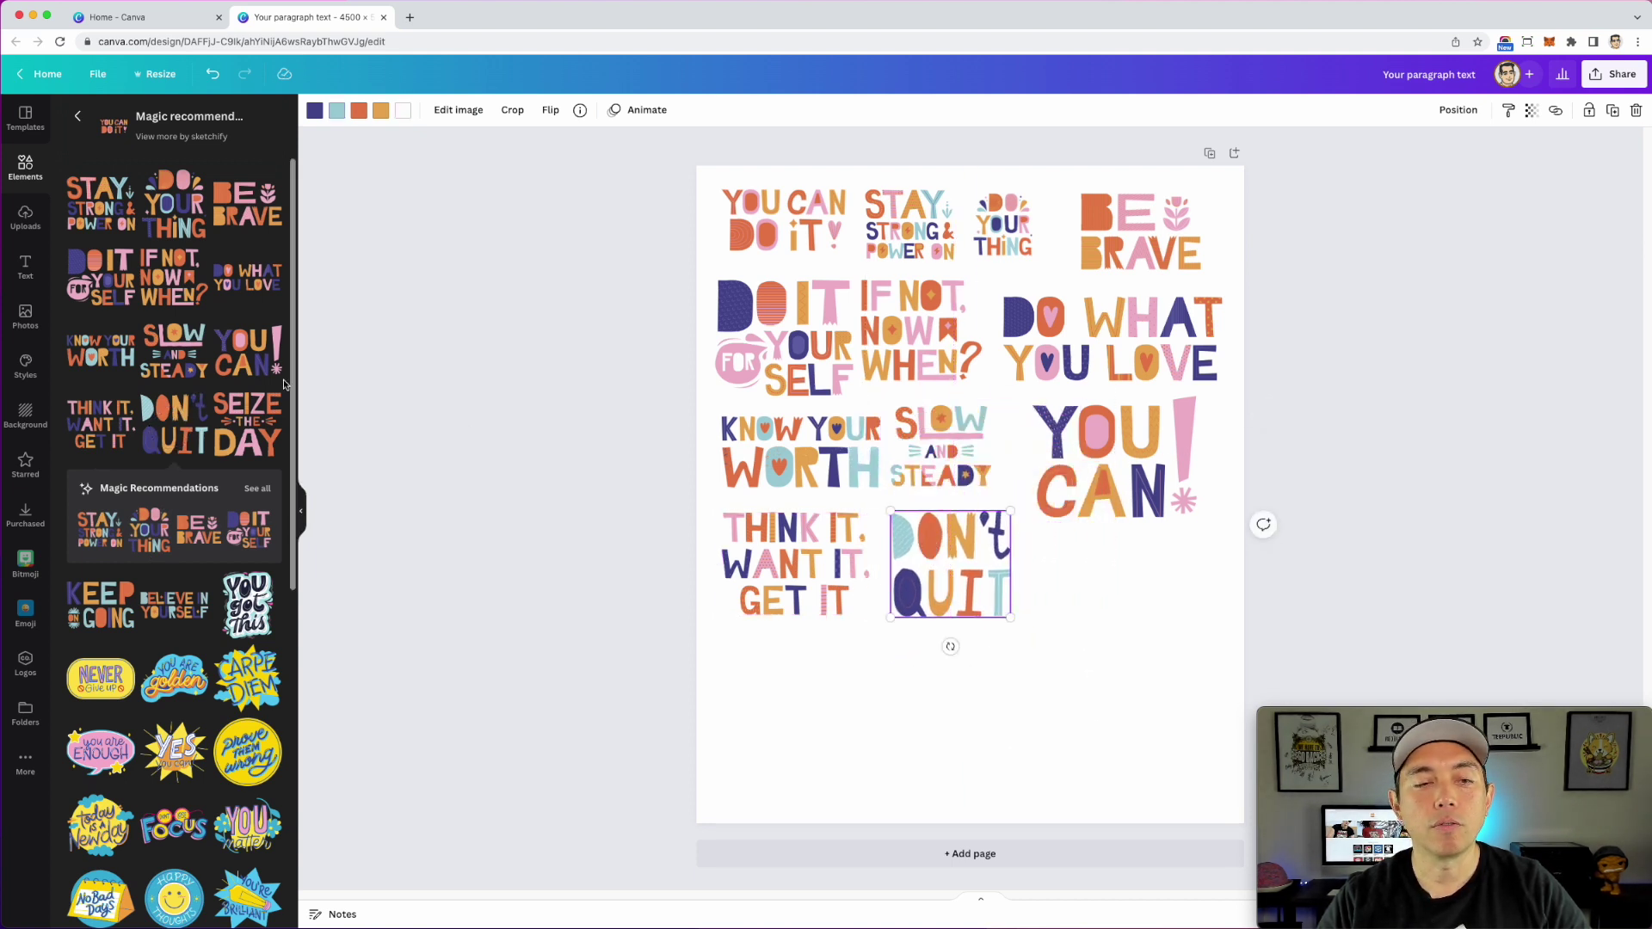
pyautogui.moveTo(270, 400); pyautogui.dragTo(1039, 700)
pyautogui.moveTo(1109, 637); pyautogui.dragTo(1142, 602)
# Step: Add the "KEEP ON GOING" and "BELIEVE IN YOURSELF" graphics side by side as the fifth row
pyautogui.moveTo(117, 609); pyautogui.dragTo(810, 741)
pyautogui.moveTo(928, 647); pyautogui.dragTo(907, 661)
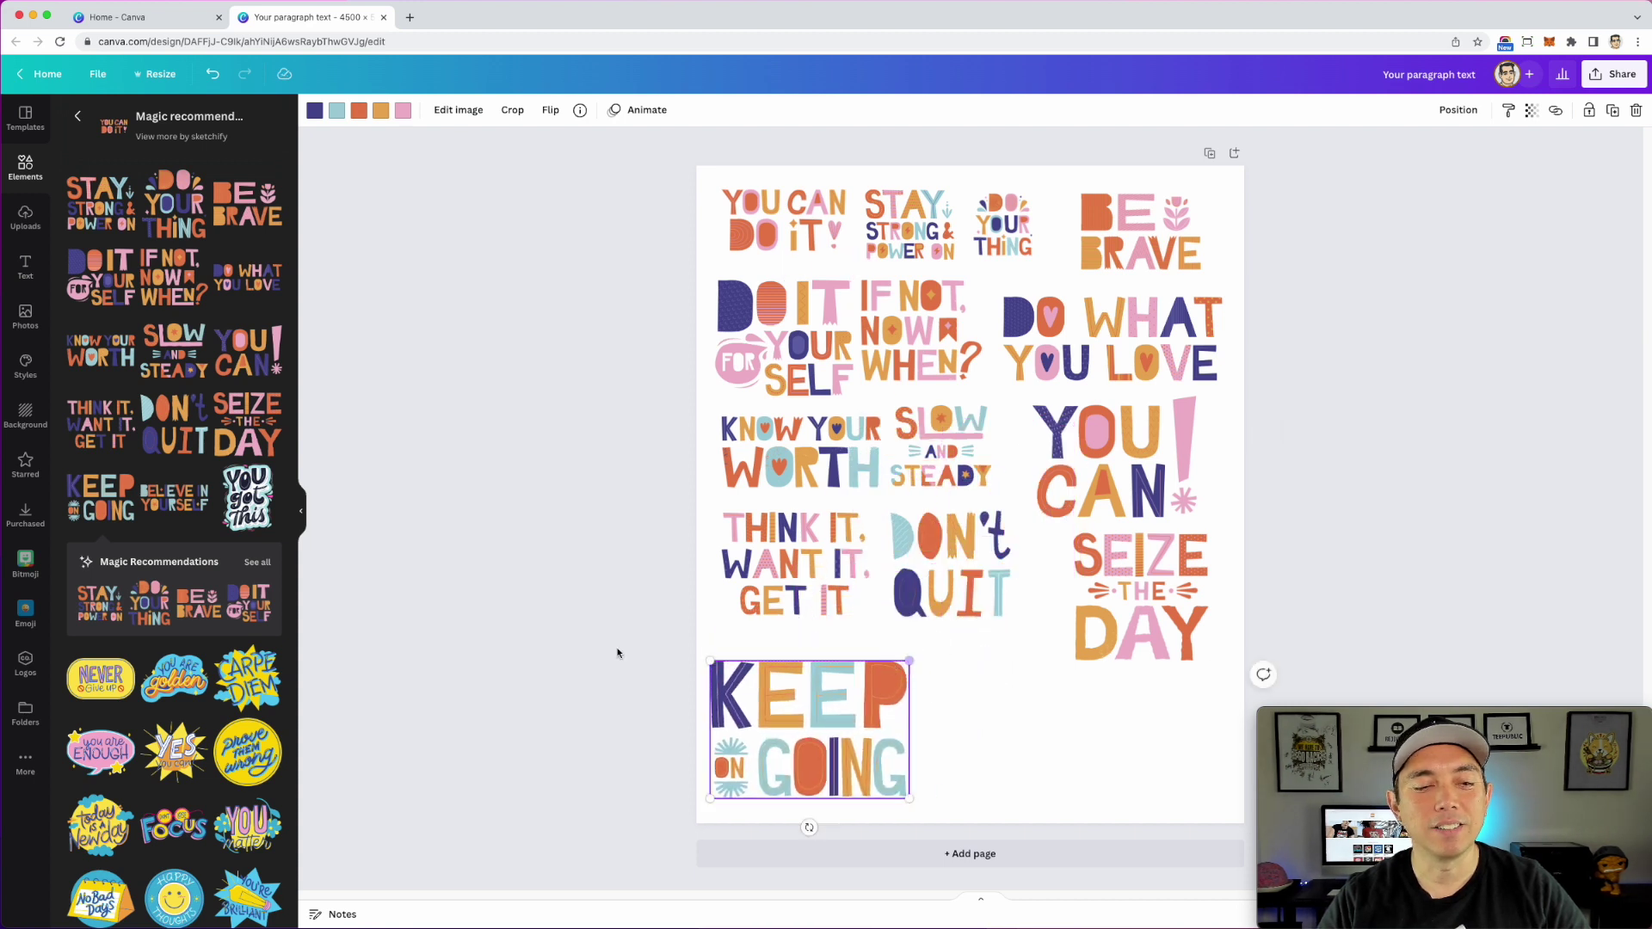
pyautogui.moveTo(174, 497); pyautogui.dragTo(970, 495)
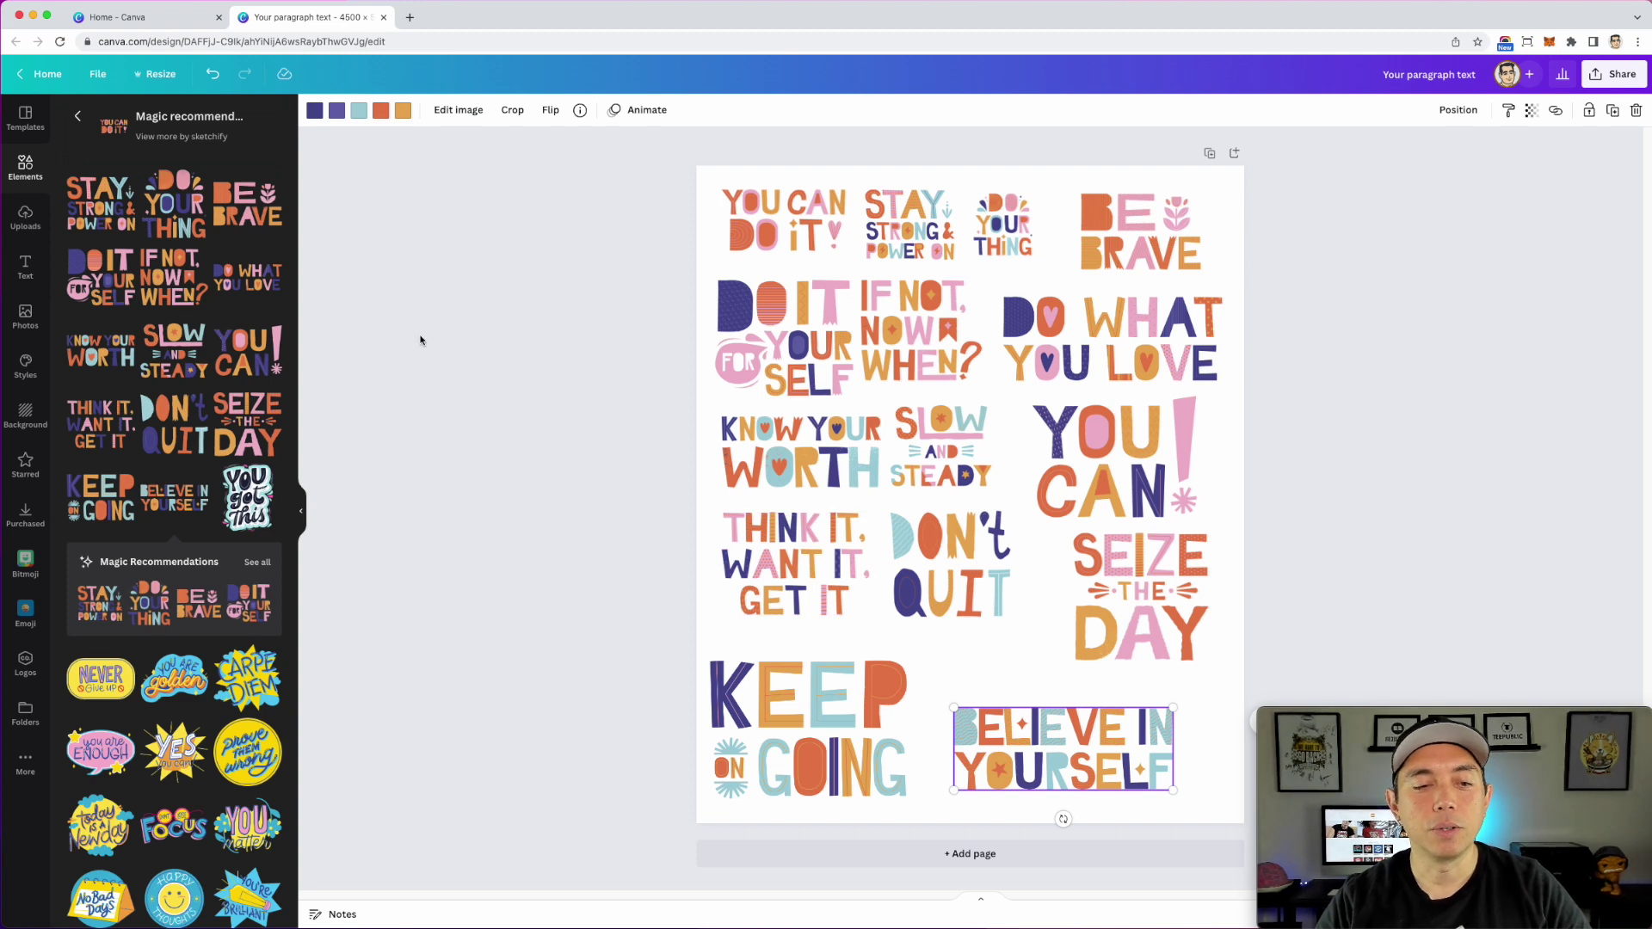
pyautogui.click(494, 355)
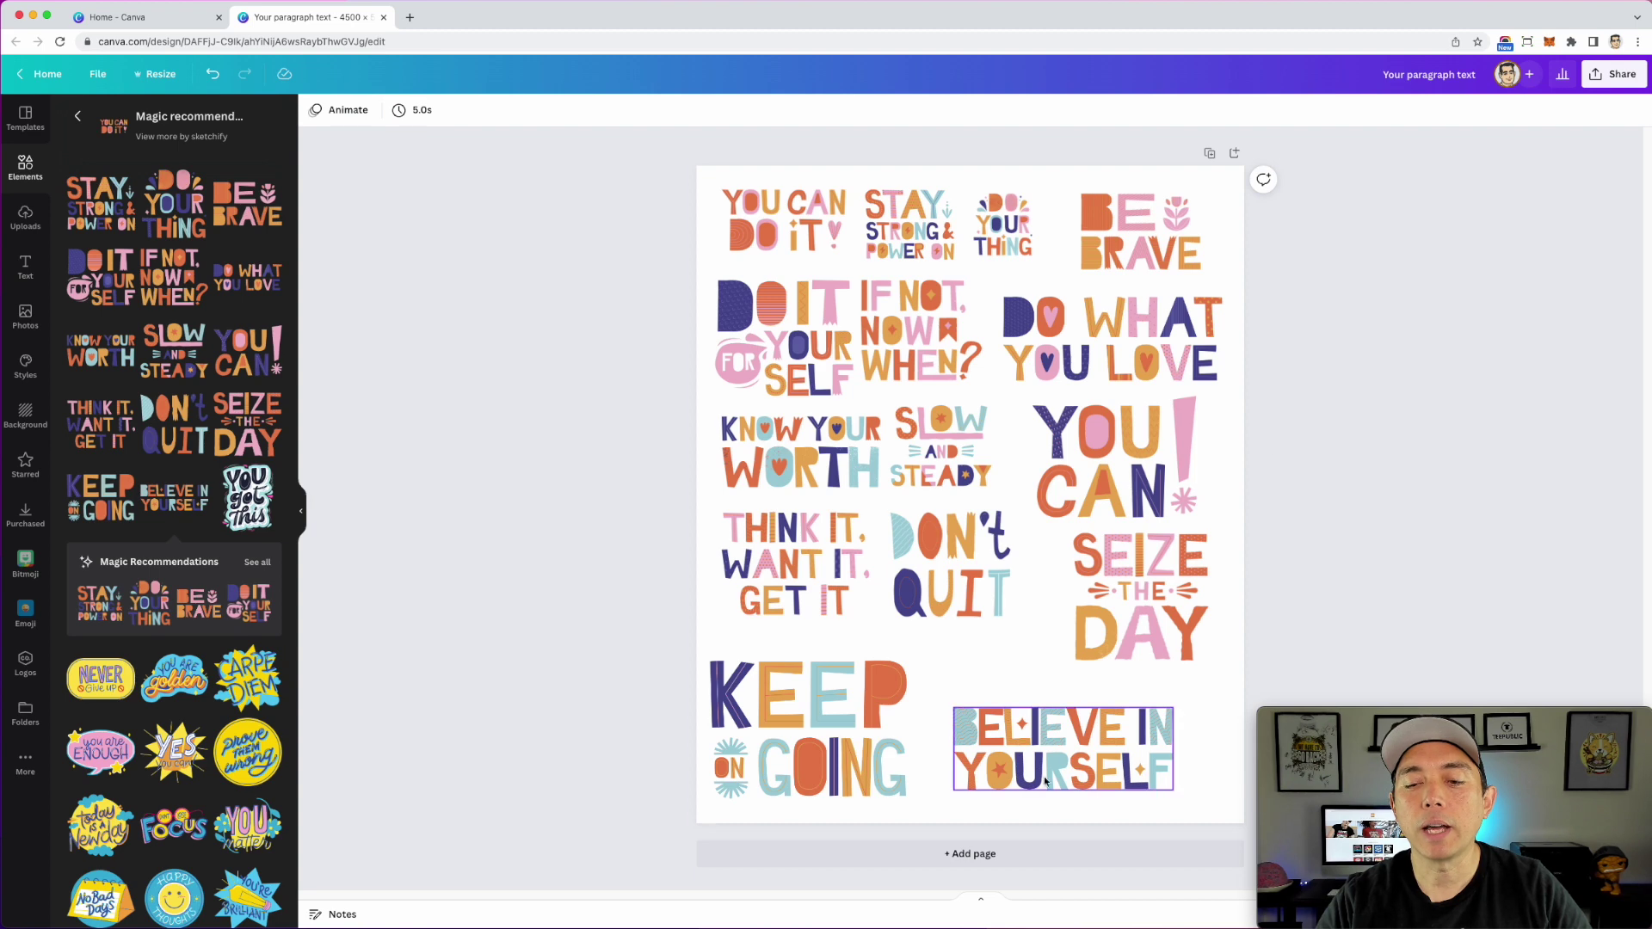
# Step: Add a blank second page below the page of phrase graphics
pyautogui.click(969, 854)
pyautogui.scroll(6, 1307, 511)
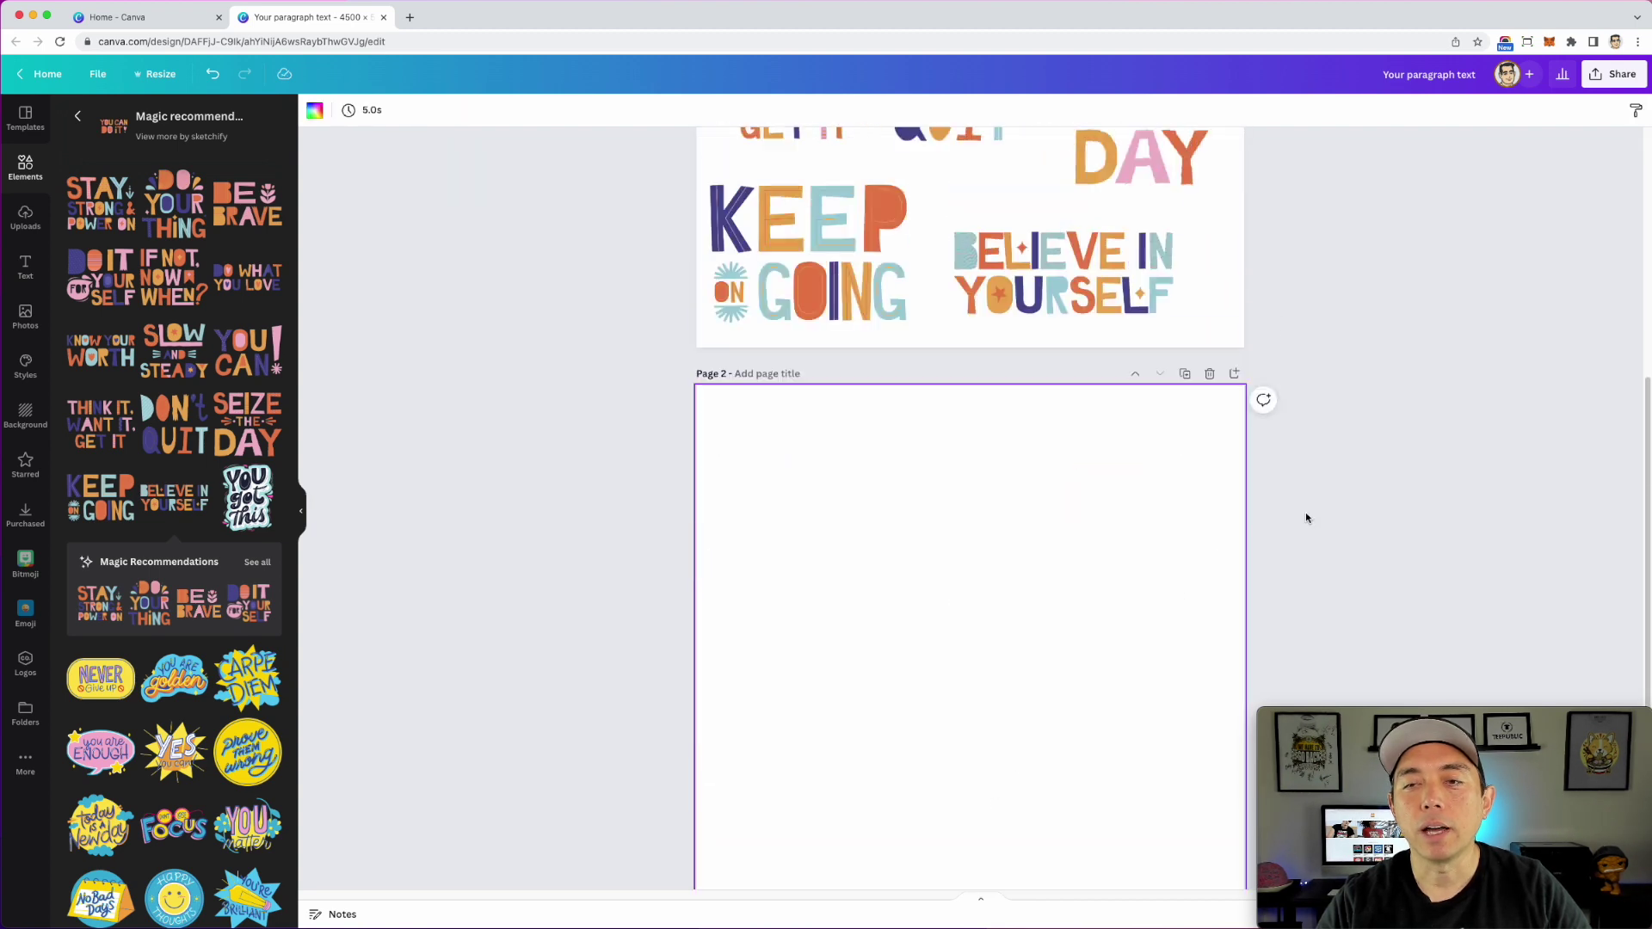
pyautogui.scroll(2, 1306, 517)
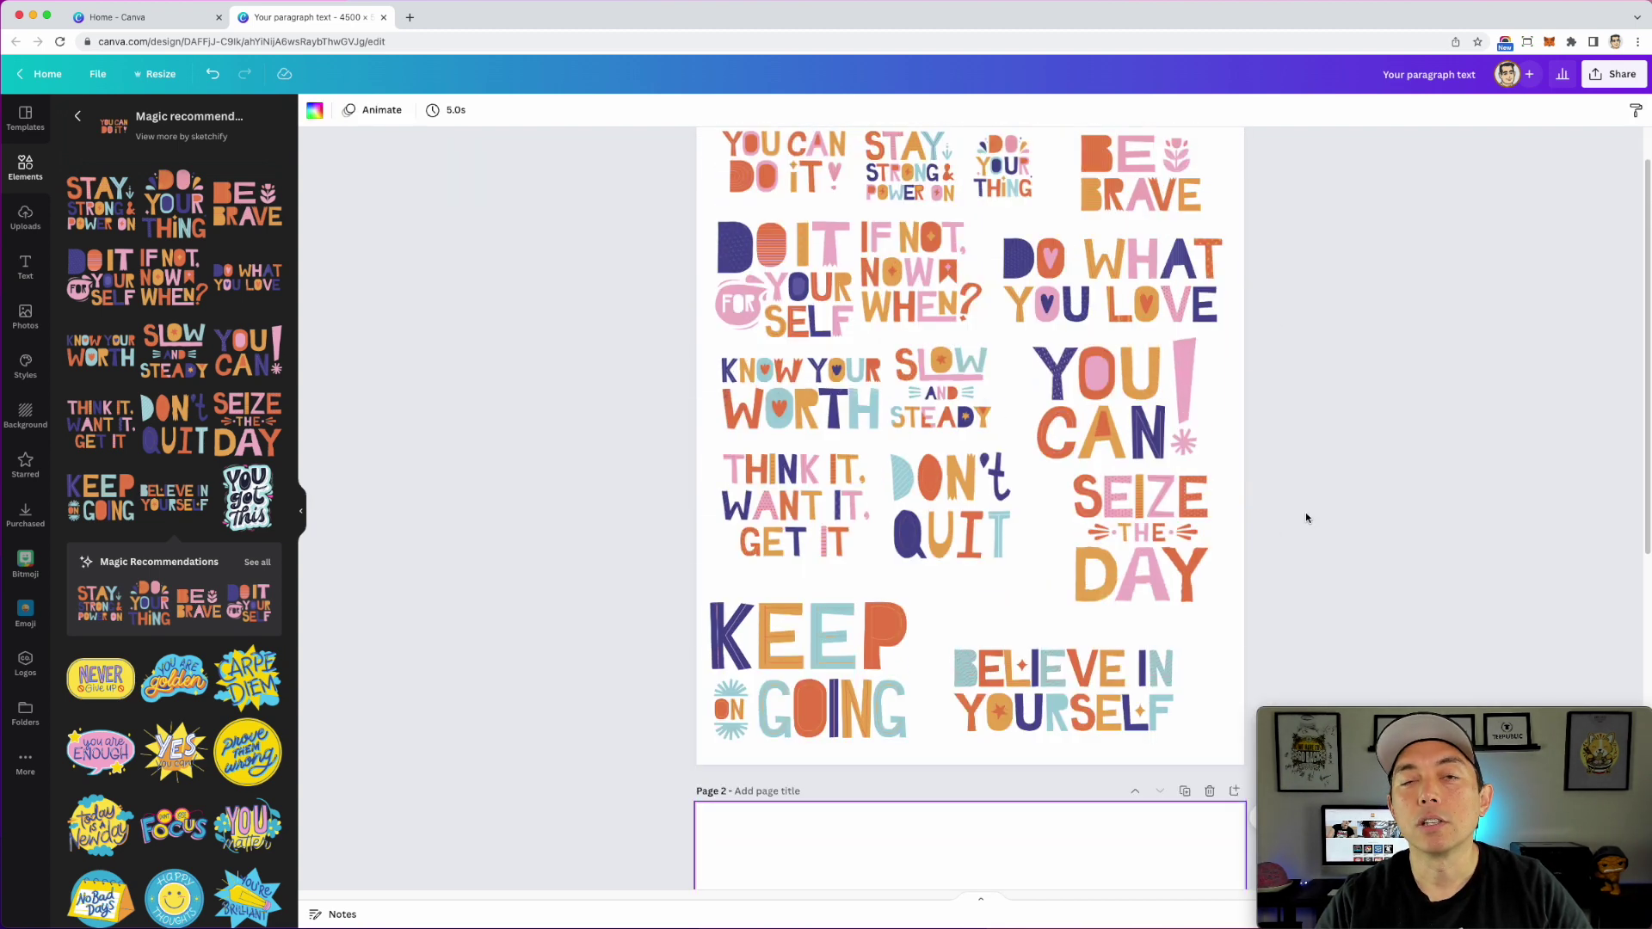
pyautogui.scroll(1, 1306, 517)
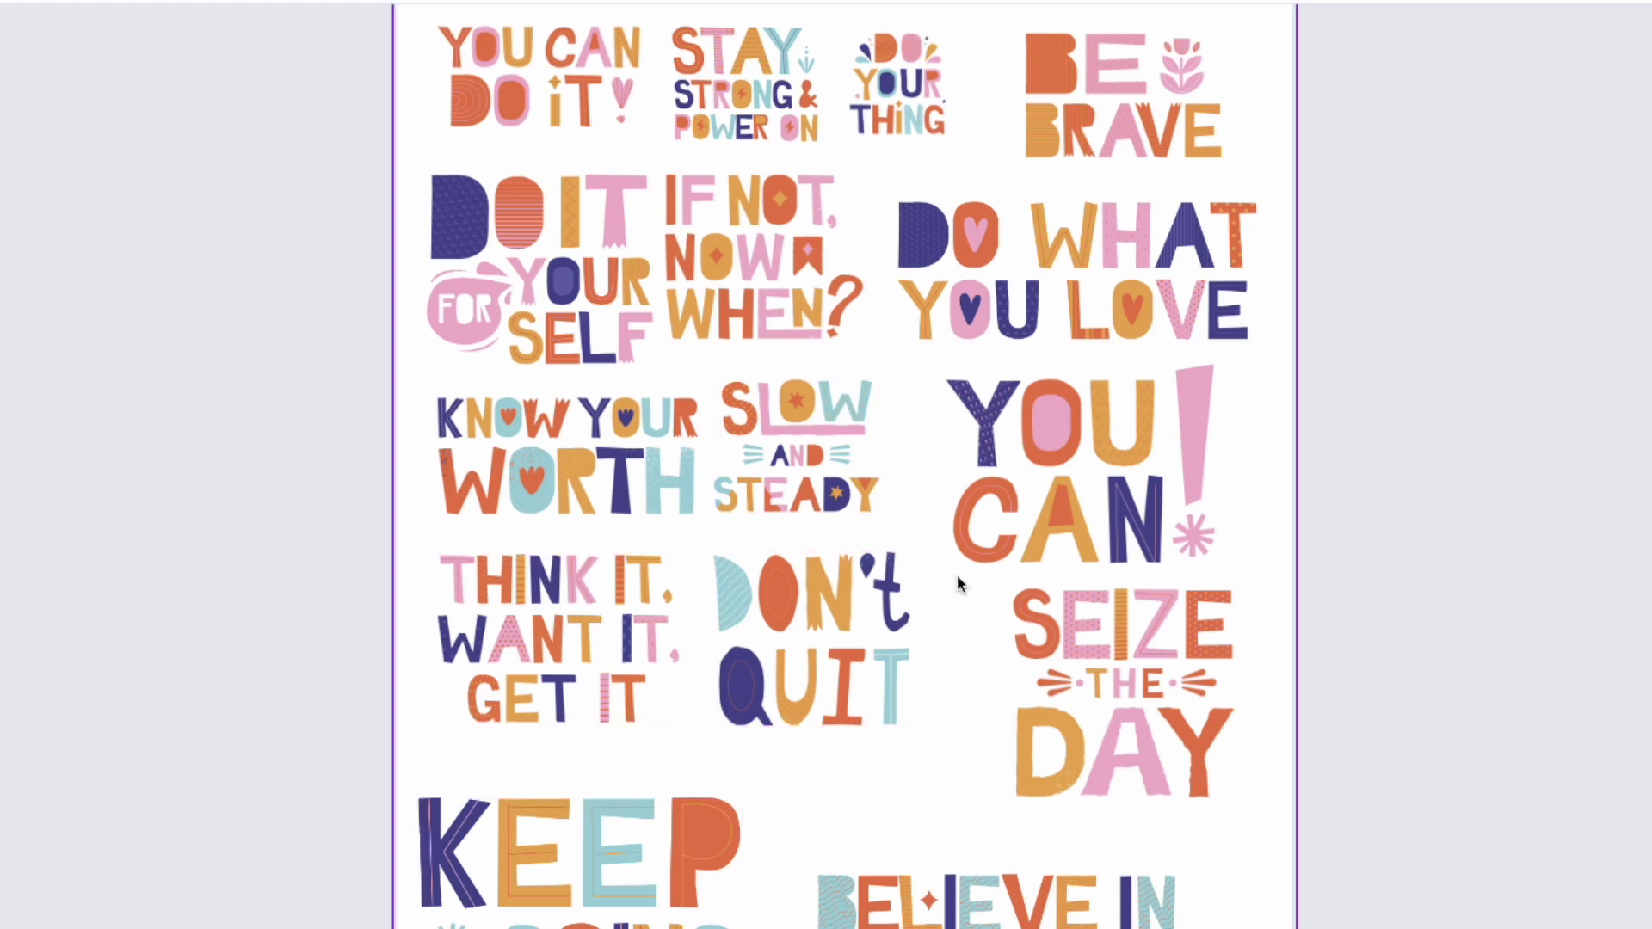
pyautogui.scroll(1, 922, 447)
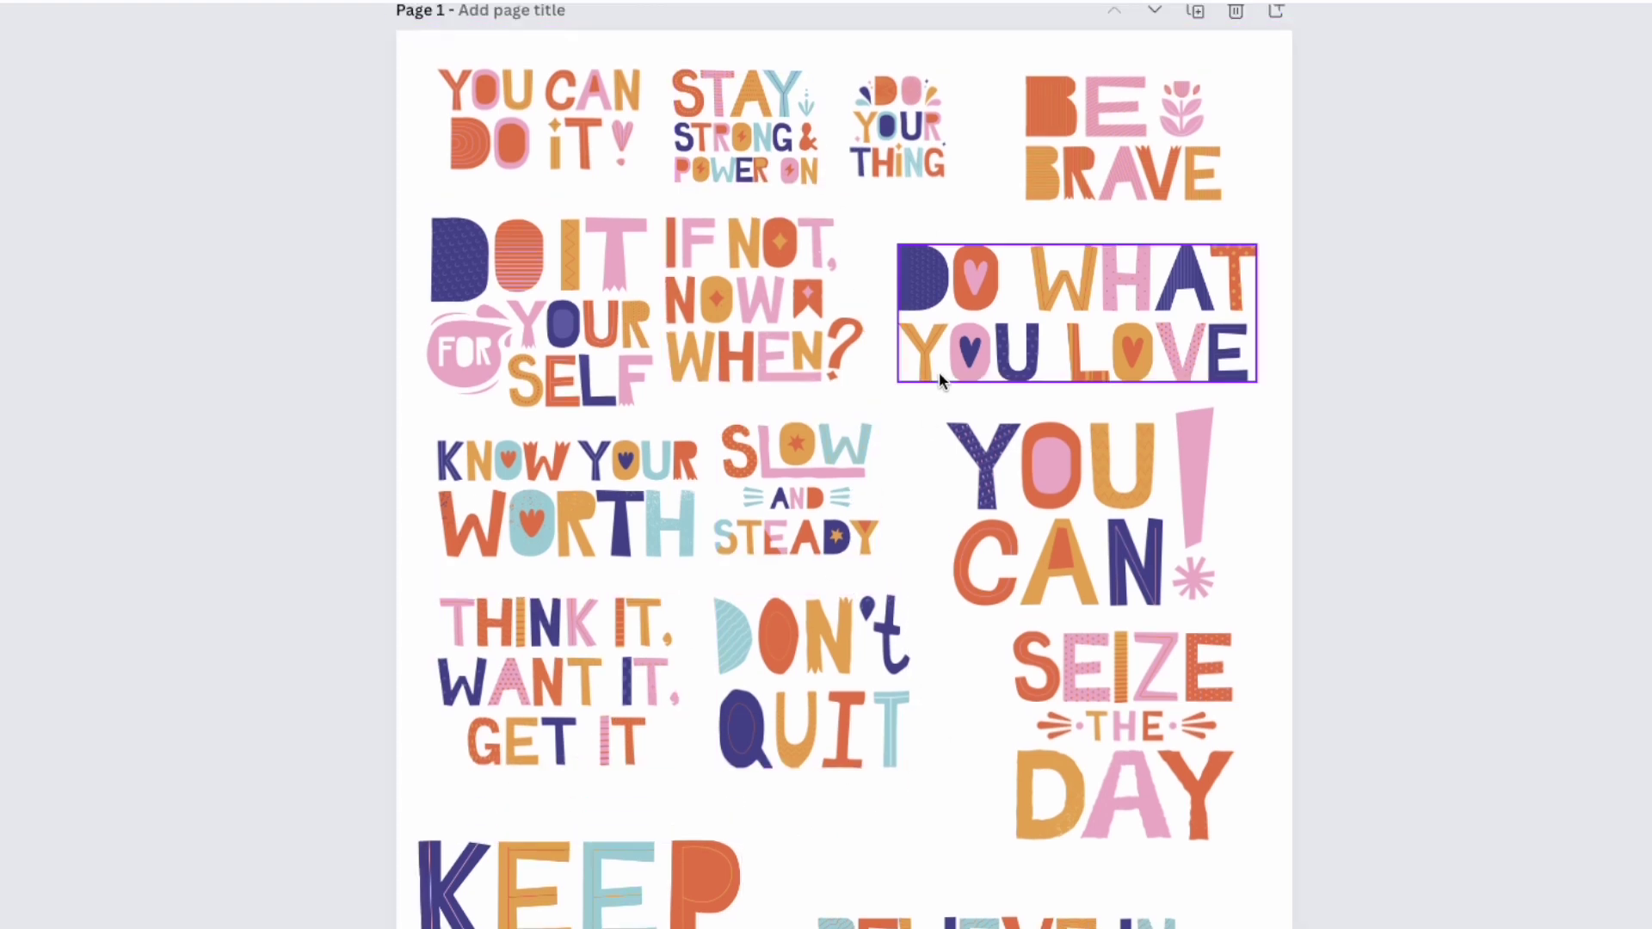
# Step: Copy the "STAY STRONG & POWER ON" graphic from page 1 onto page 2 and enlarge it
pyautogui.click(742, 123)
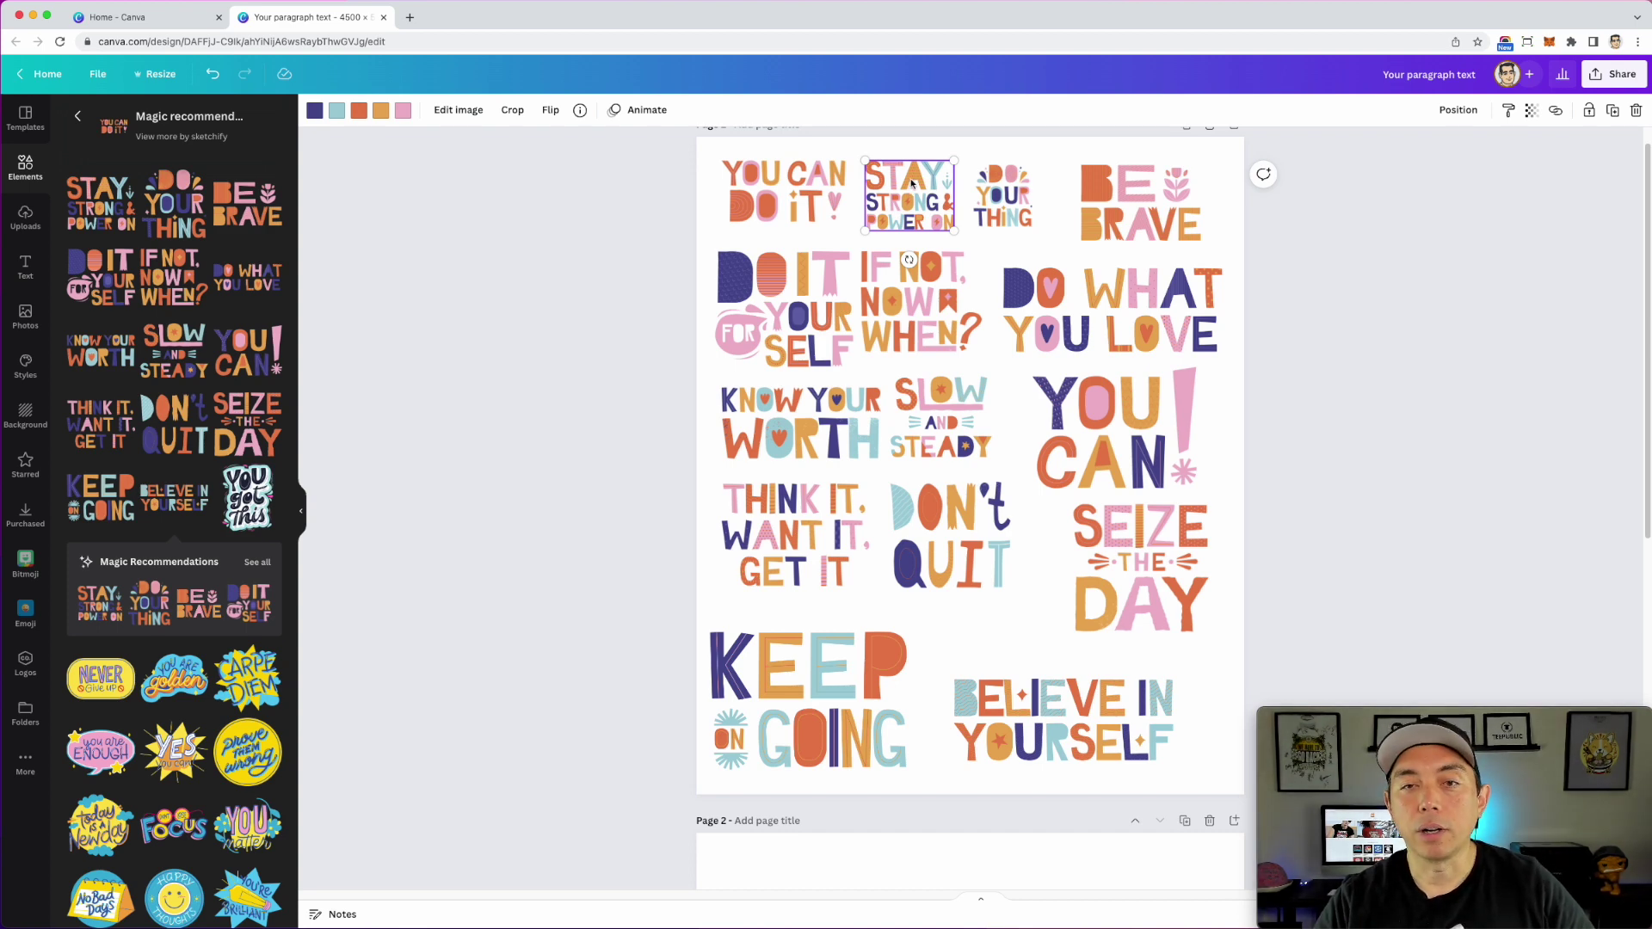
pyautogui.press('super+c')
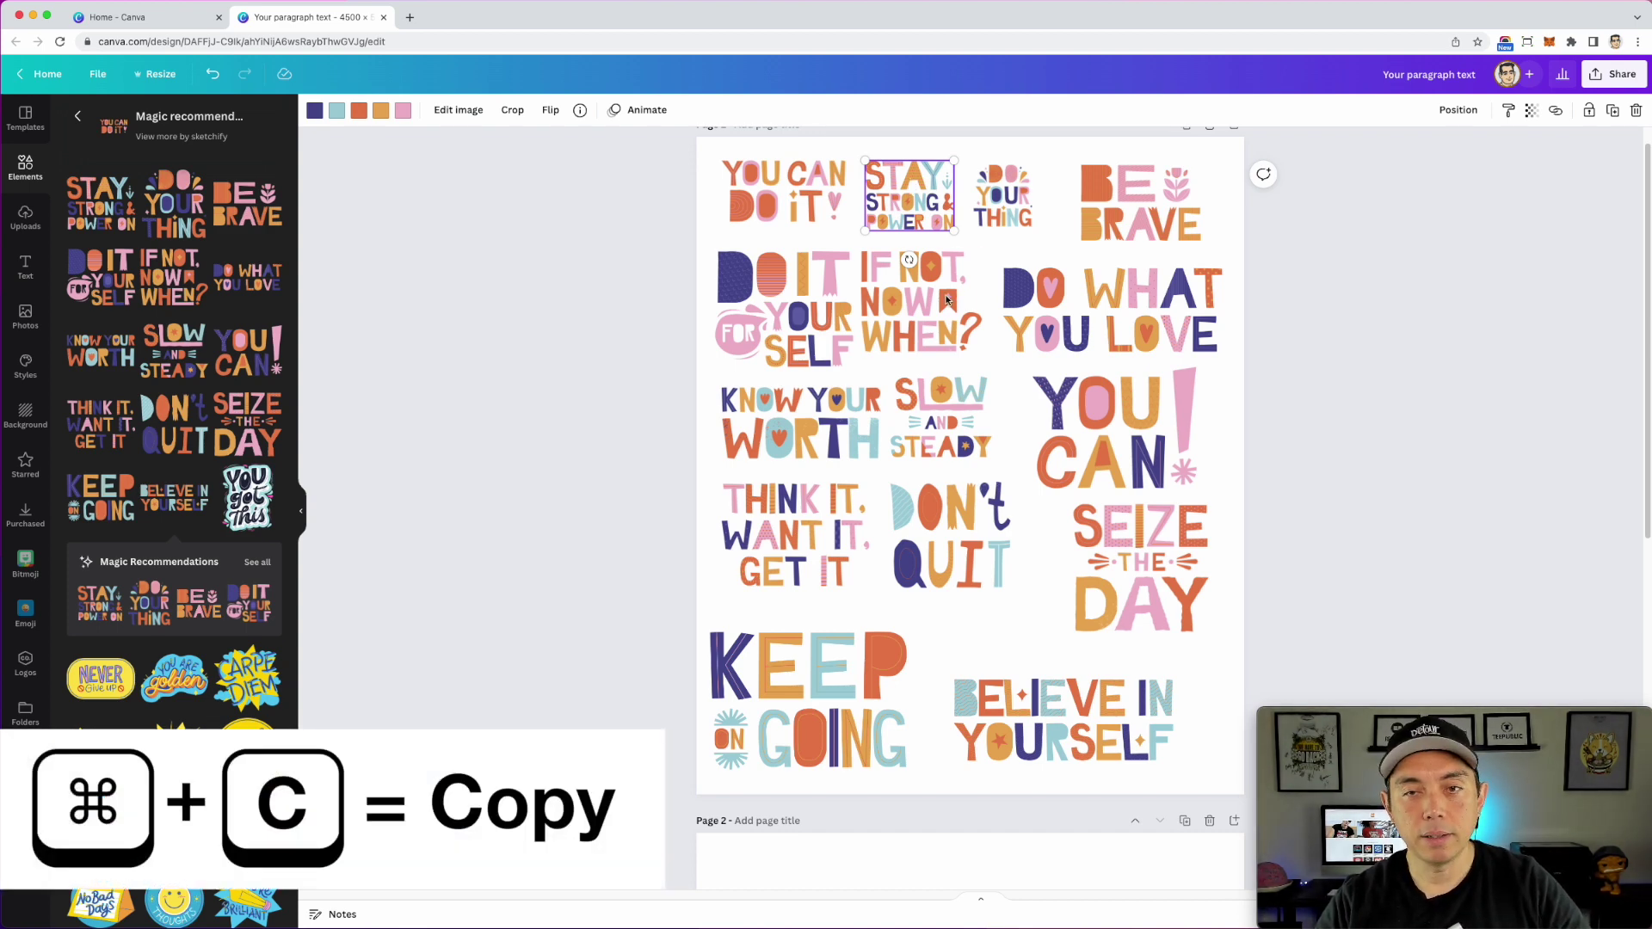
pyautogui.scroll(-10, 950, 301)
pyautogui.click(929, 339)
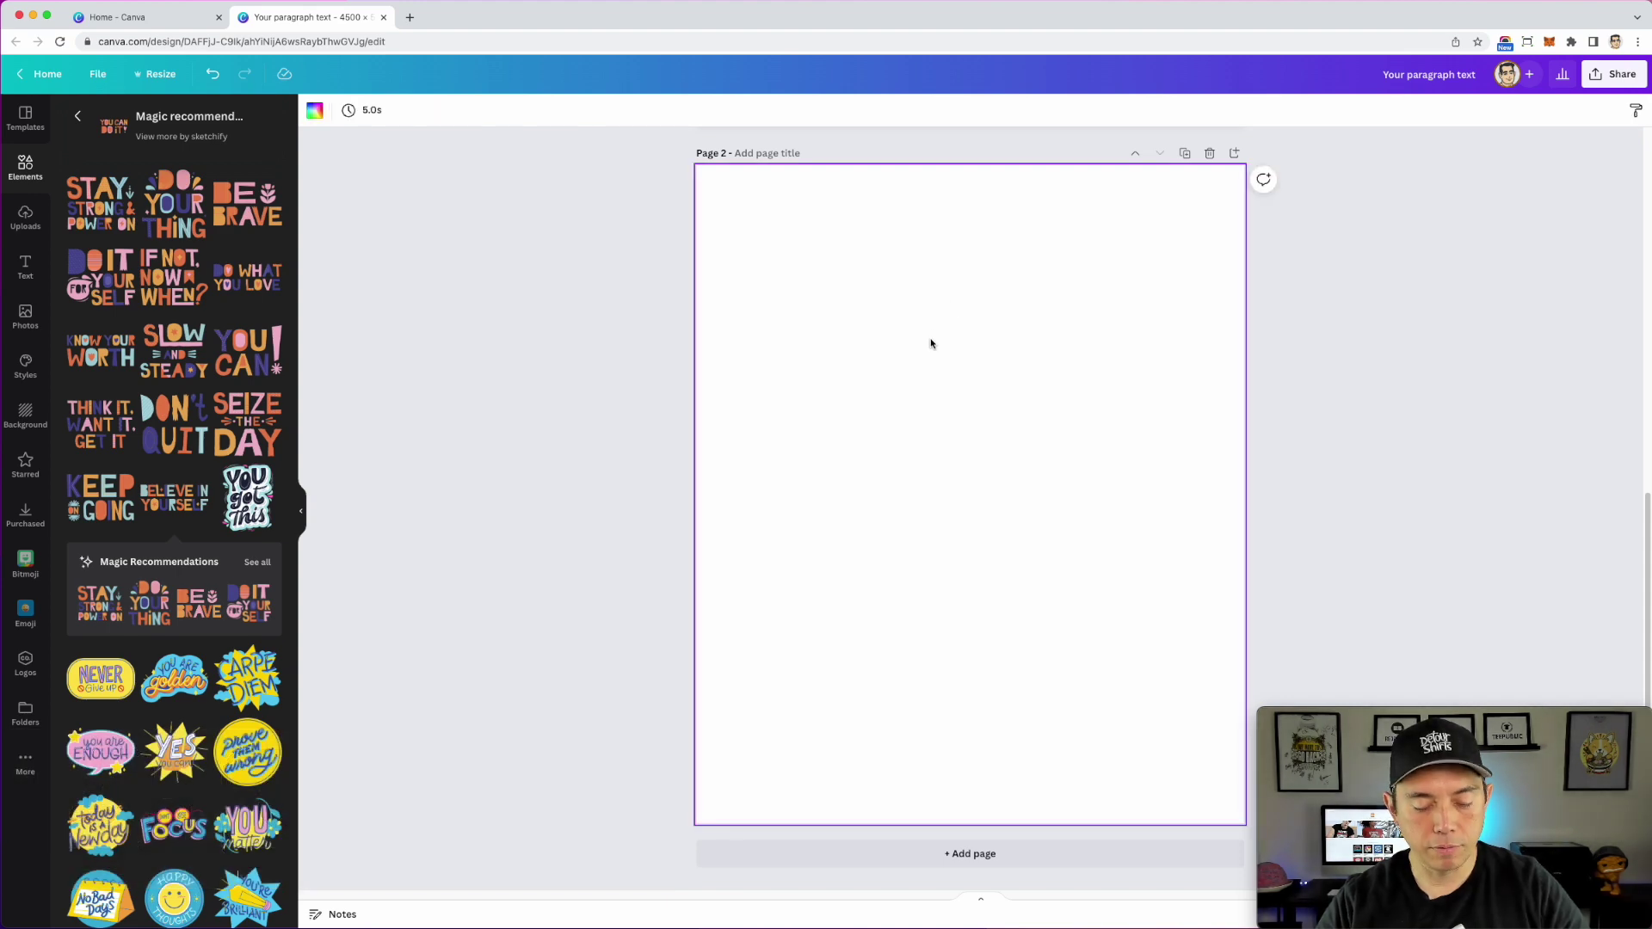
pyautogui.press('super+v')
pyautogui.moveTo(958, 269); pyautogui.dragTo(939, 325)
# Step: Try to crop the copied "STAY STRONG & POWER ON" graphic to its first S, and delete the cropped letter
pyautogui.click(513, 111)
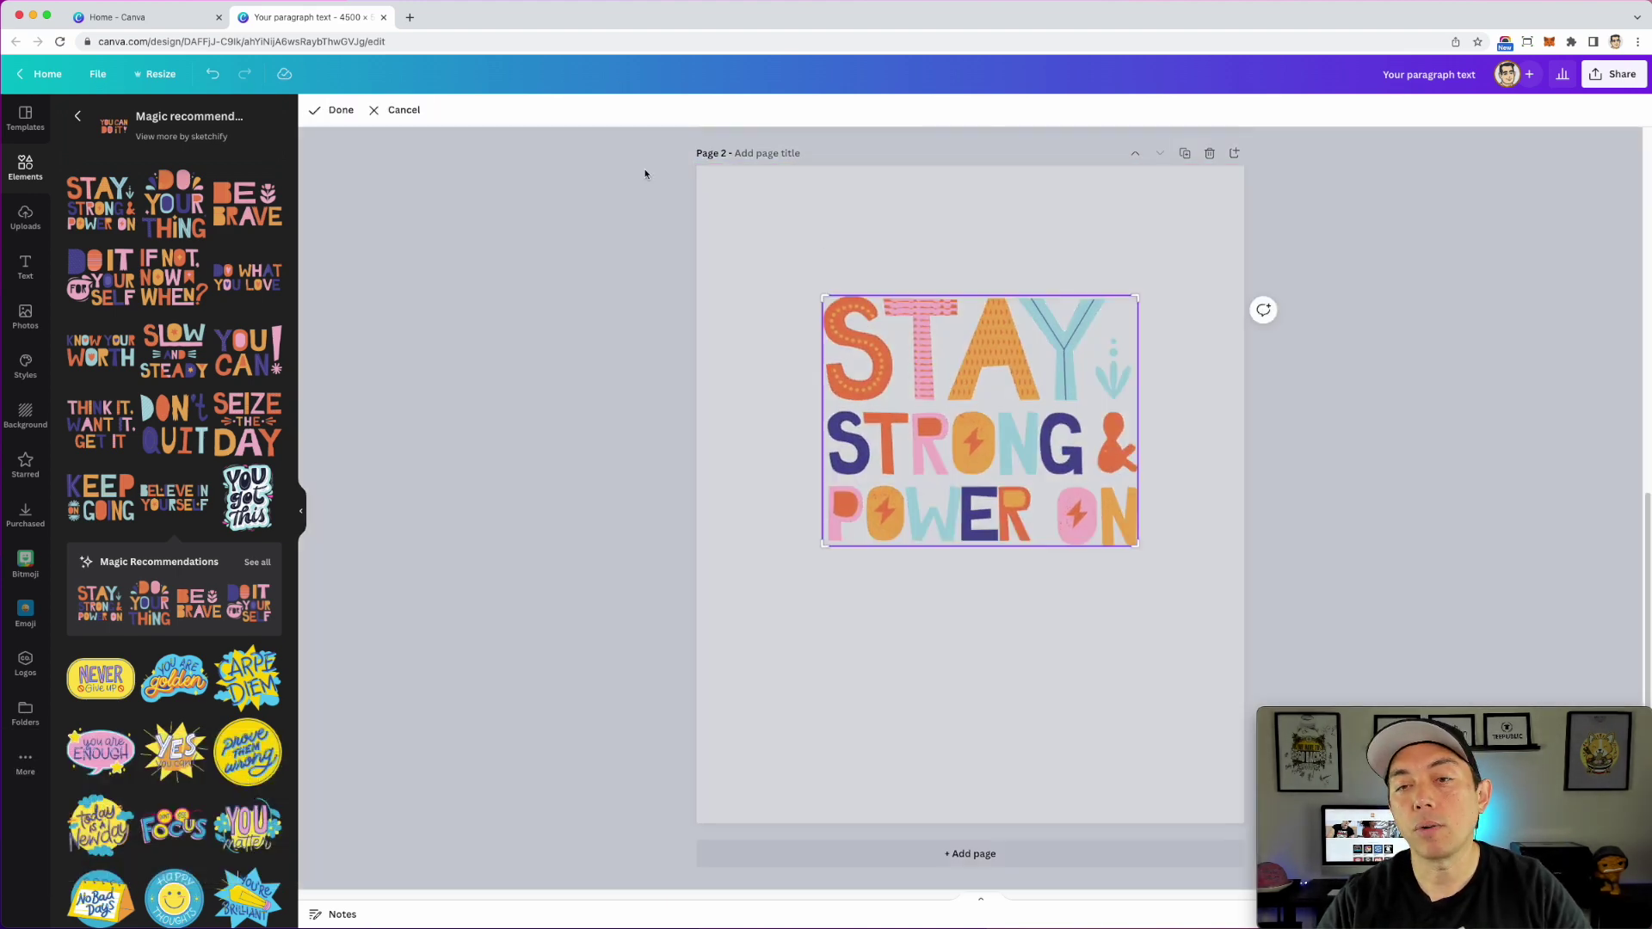
pyautogui.moveTo(1145, 300); pyautogui.dragTo(904, 285)
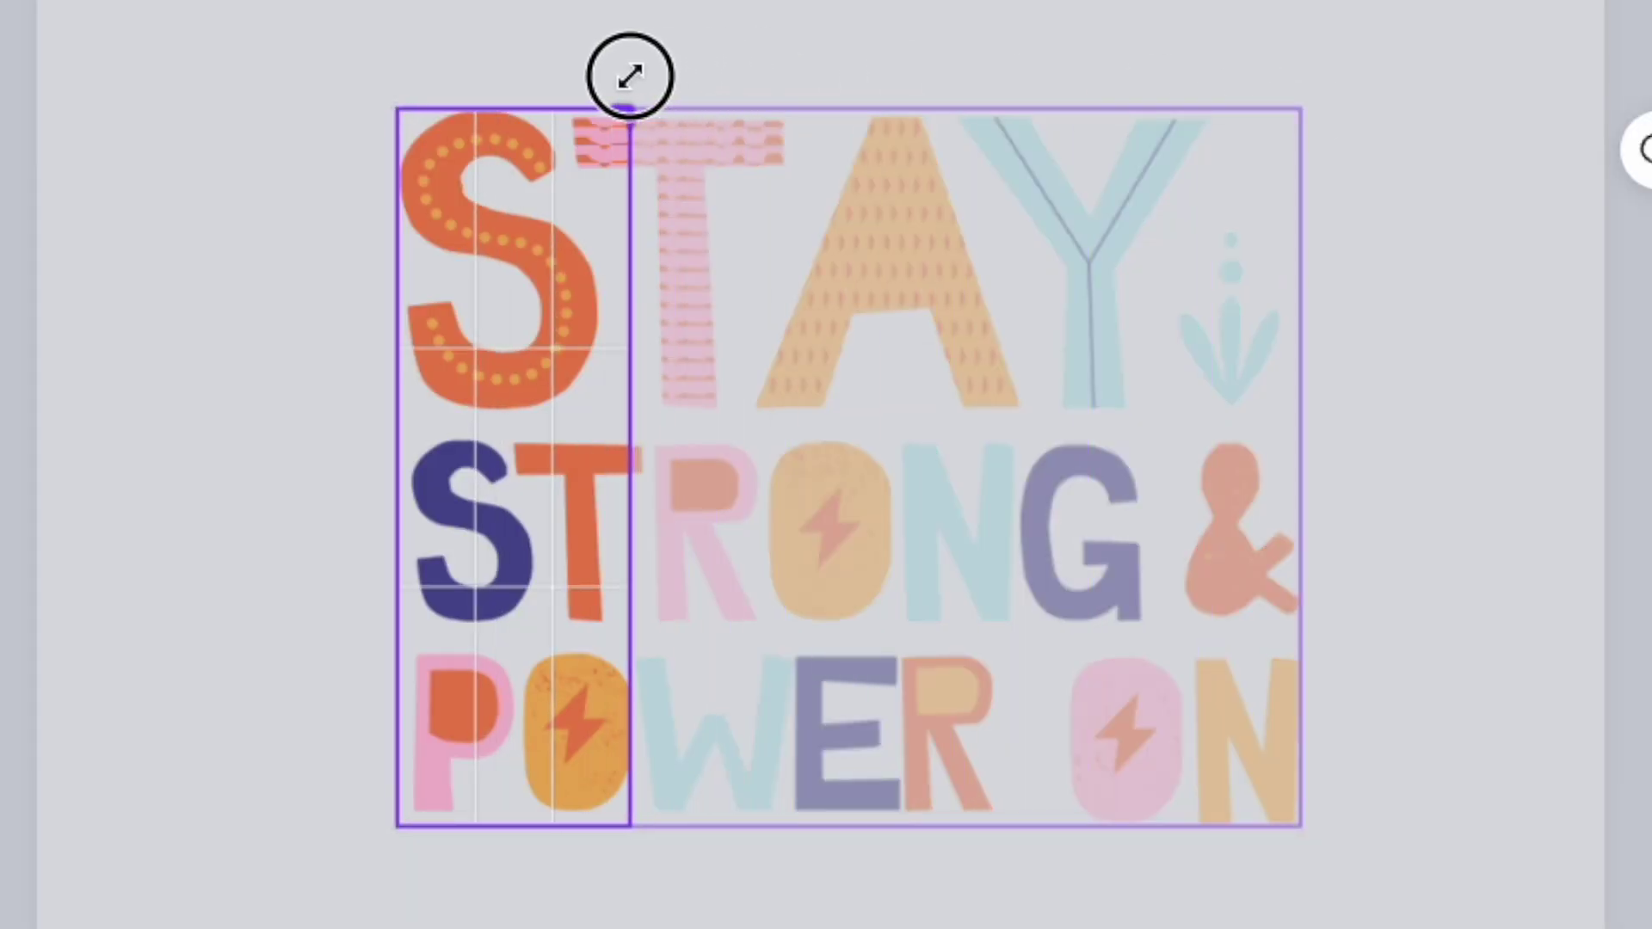
pyautogui.moveTo(635, 821); pyautogui.dragTo(606, 423)
pyautogui.click(604, 168)
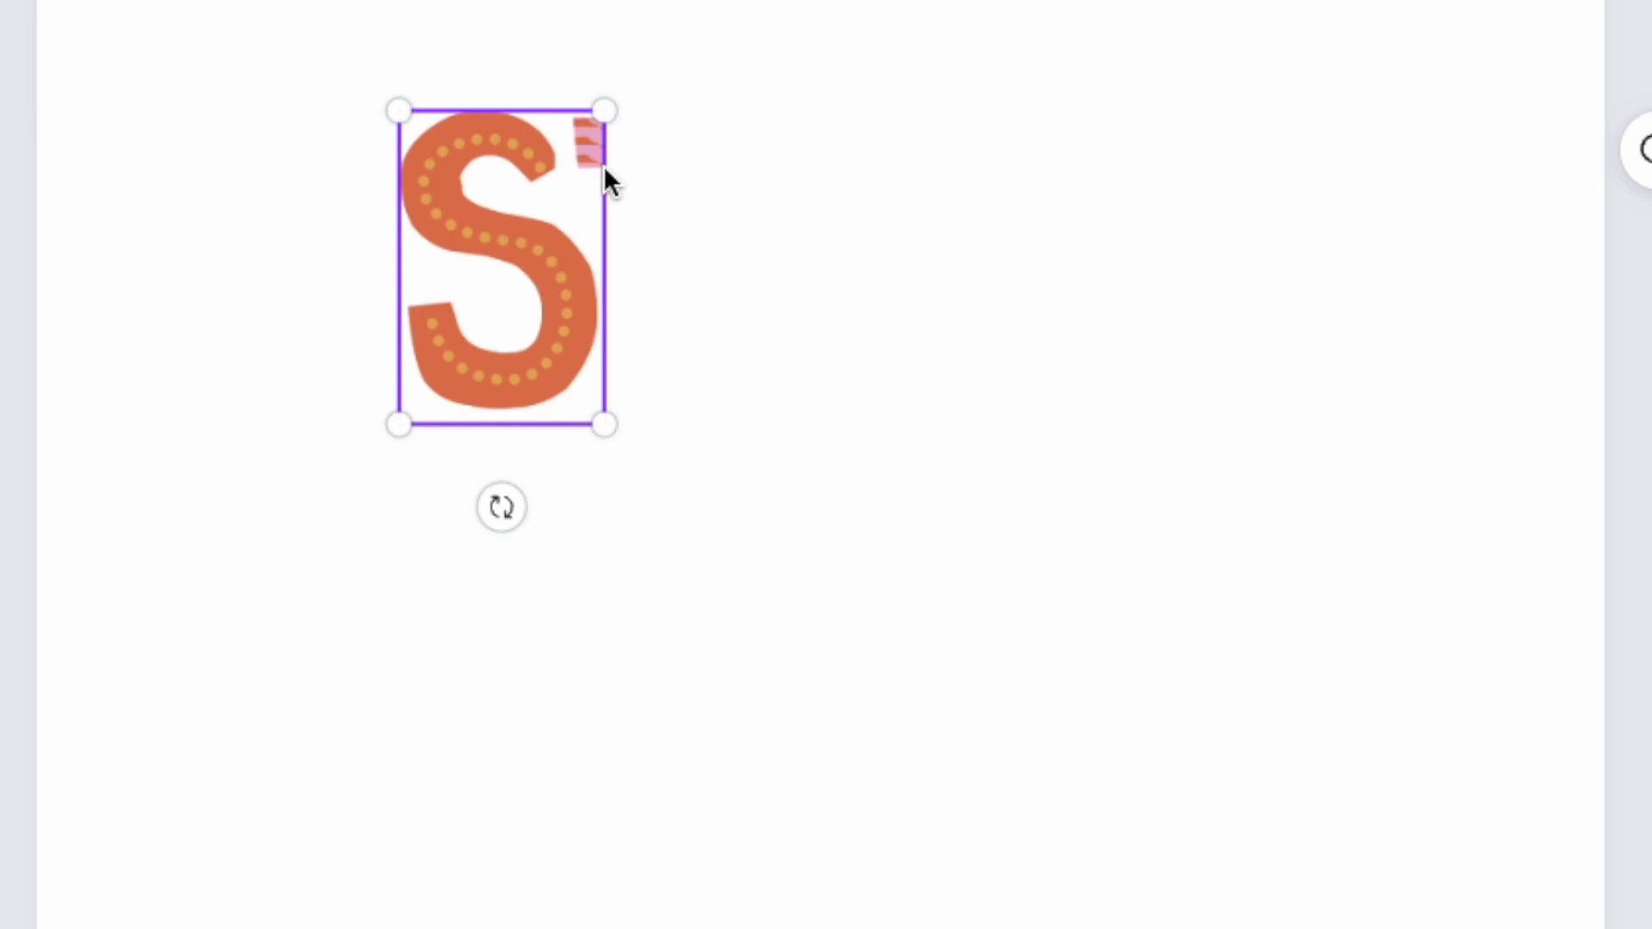
pyautogui.moveTo(600, 114); pyautogui.dragTo(598, 118)
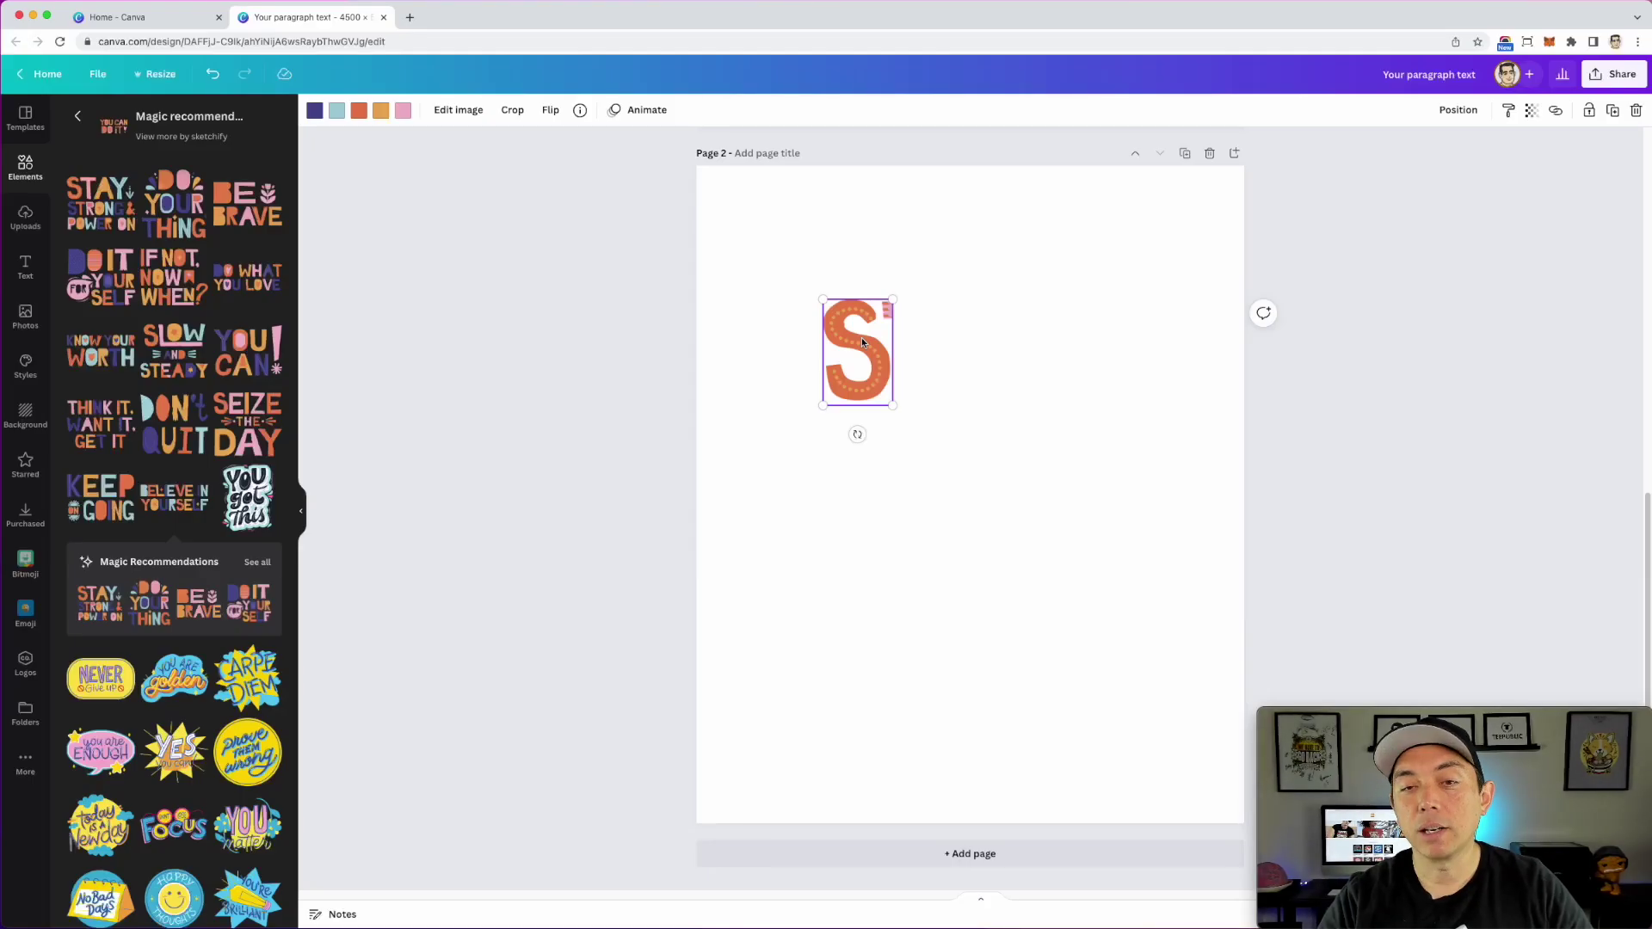
pyautogui.press('Delete')
# Step: Copy the "SLOW AND STEADY" graphic from page 1 onto page 2, enlarge it and position it in the upper middle
pyautogui.scroll(3, 863, 344)
pyautogui.scroll(5, 963, 328)
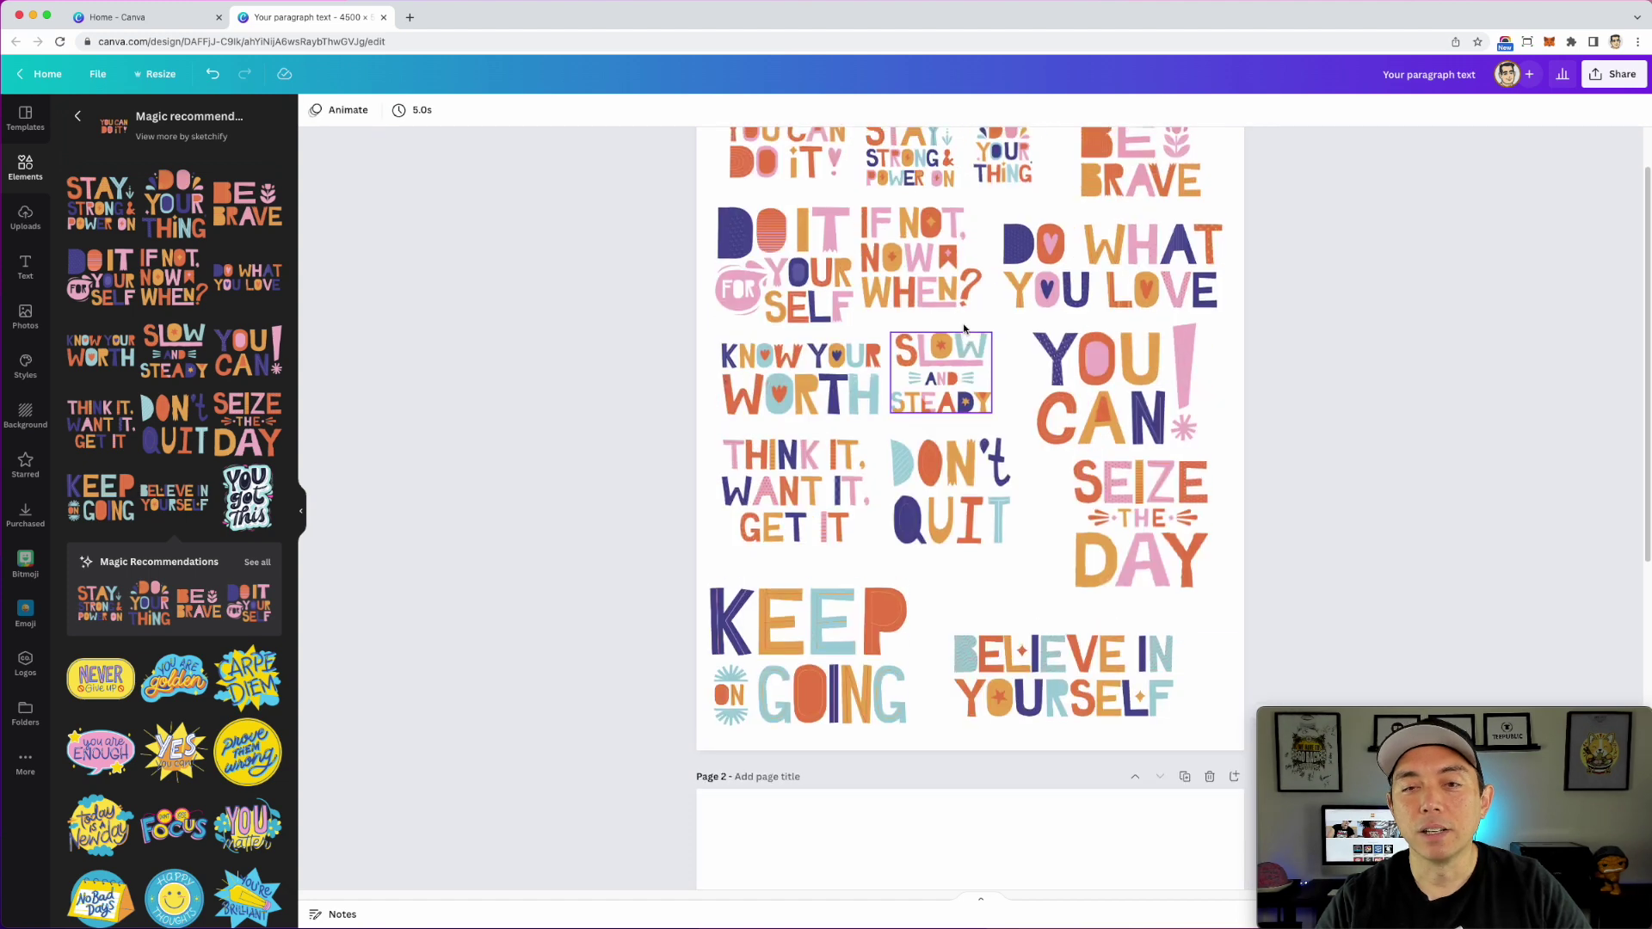
pyautogui.scroll(-3, 962, 364)
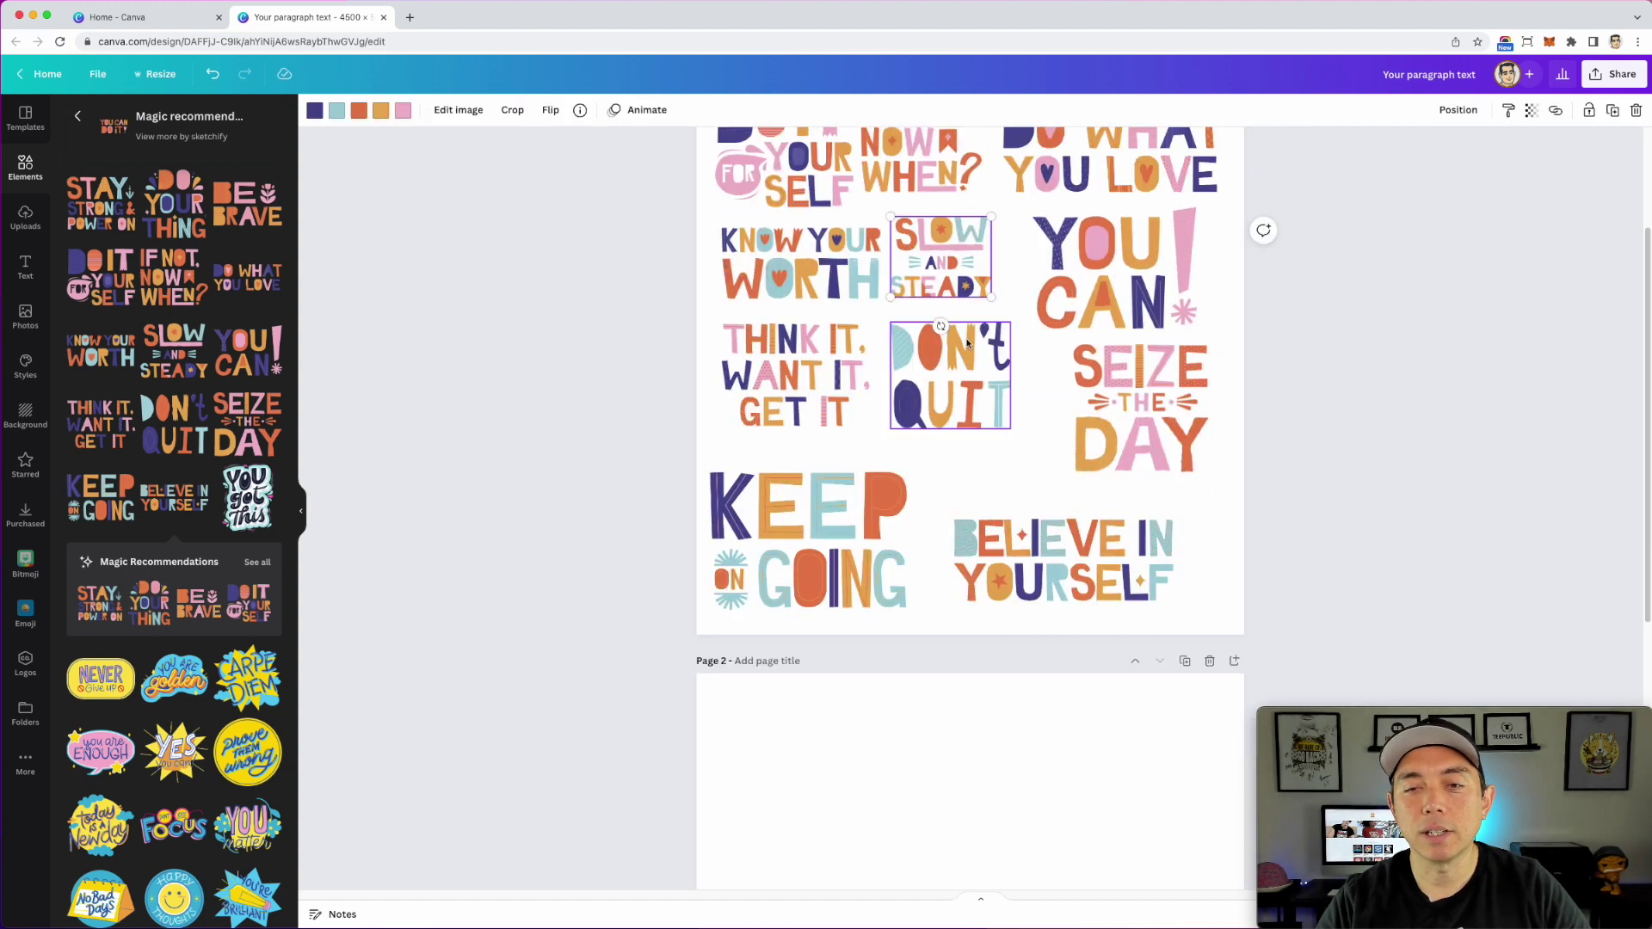
pyautogui.press('super+c')
pyautogui.scroll(-8, 967, 258)
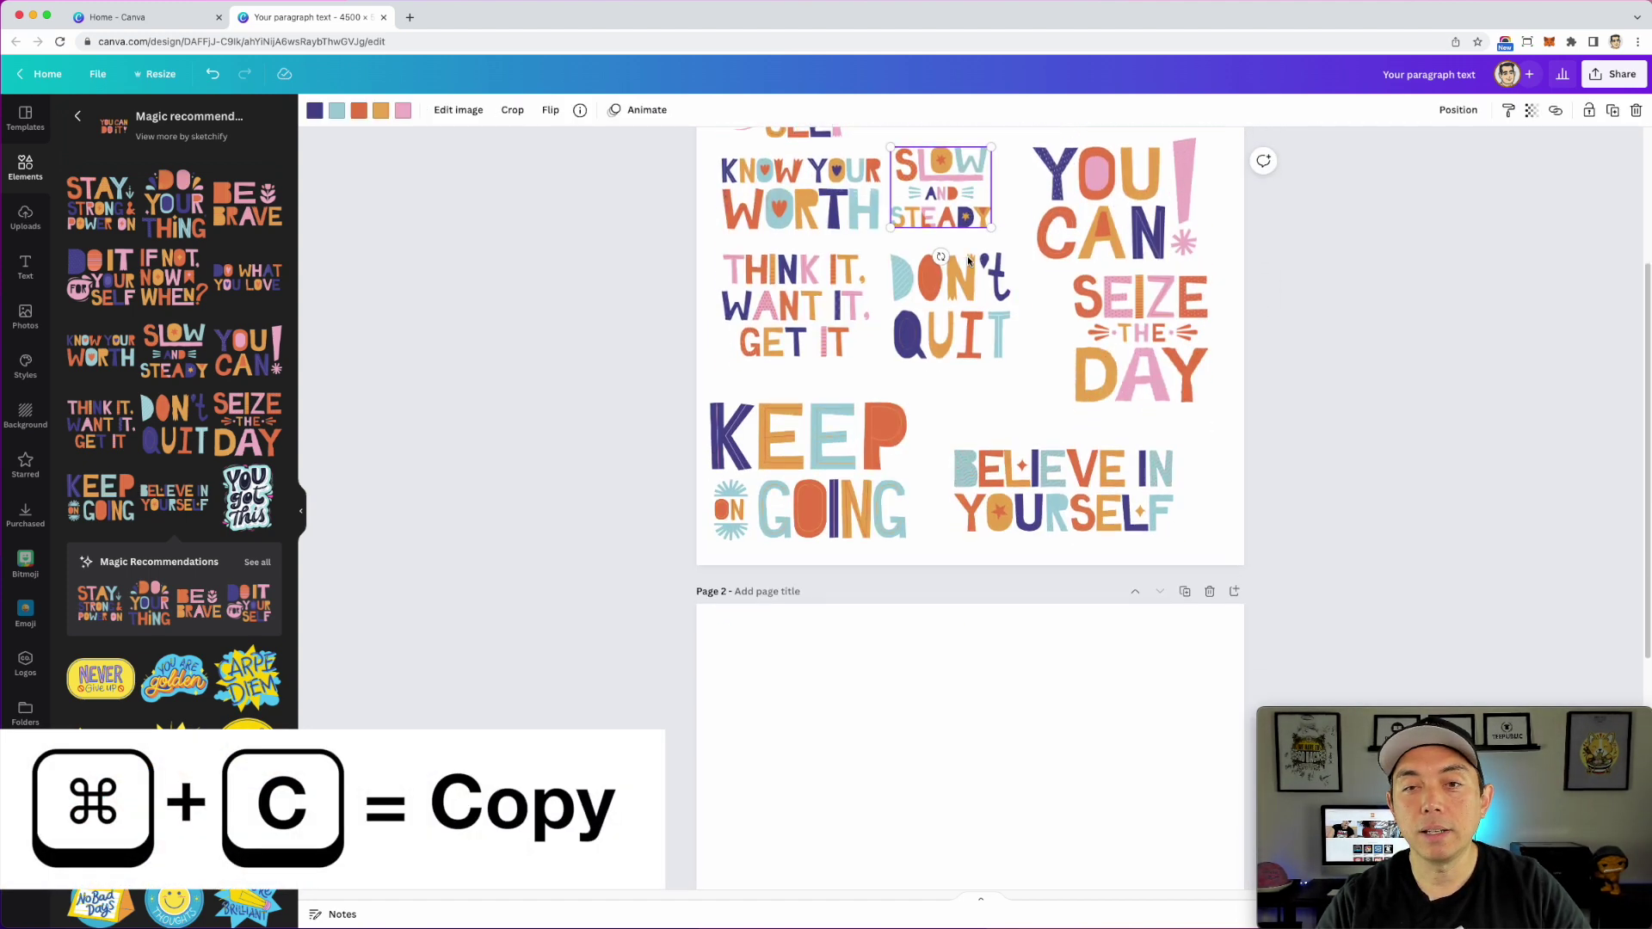
pyautogui.scroll(-3, 945, 486)
pyautogui.press('super+v')
pyautogui.moveTo(992, 488); pyautogui.dragTo(1144, 608)
pyautogui.moveTo(1048, 497); pyautogui.dragTo(977, 431)
# Step: Crop the "SLOW AND STEADY" copy down to the dotted orange S of "SLOW" and enlarge the letter
pyautogui.click(513, 109)
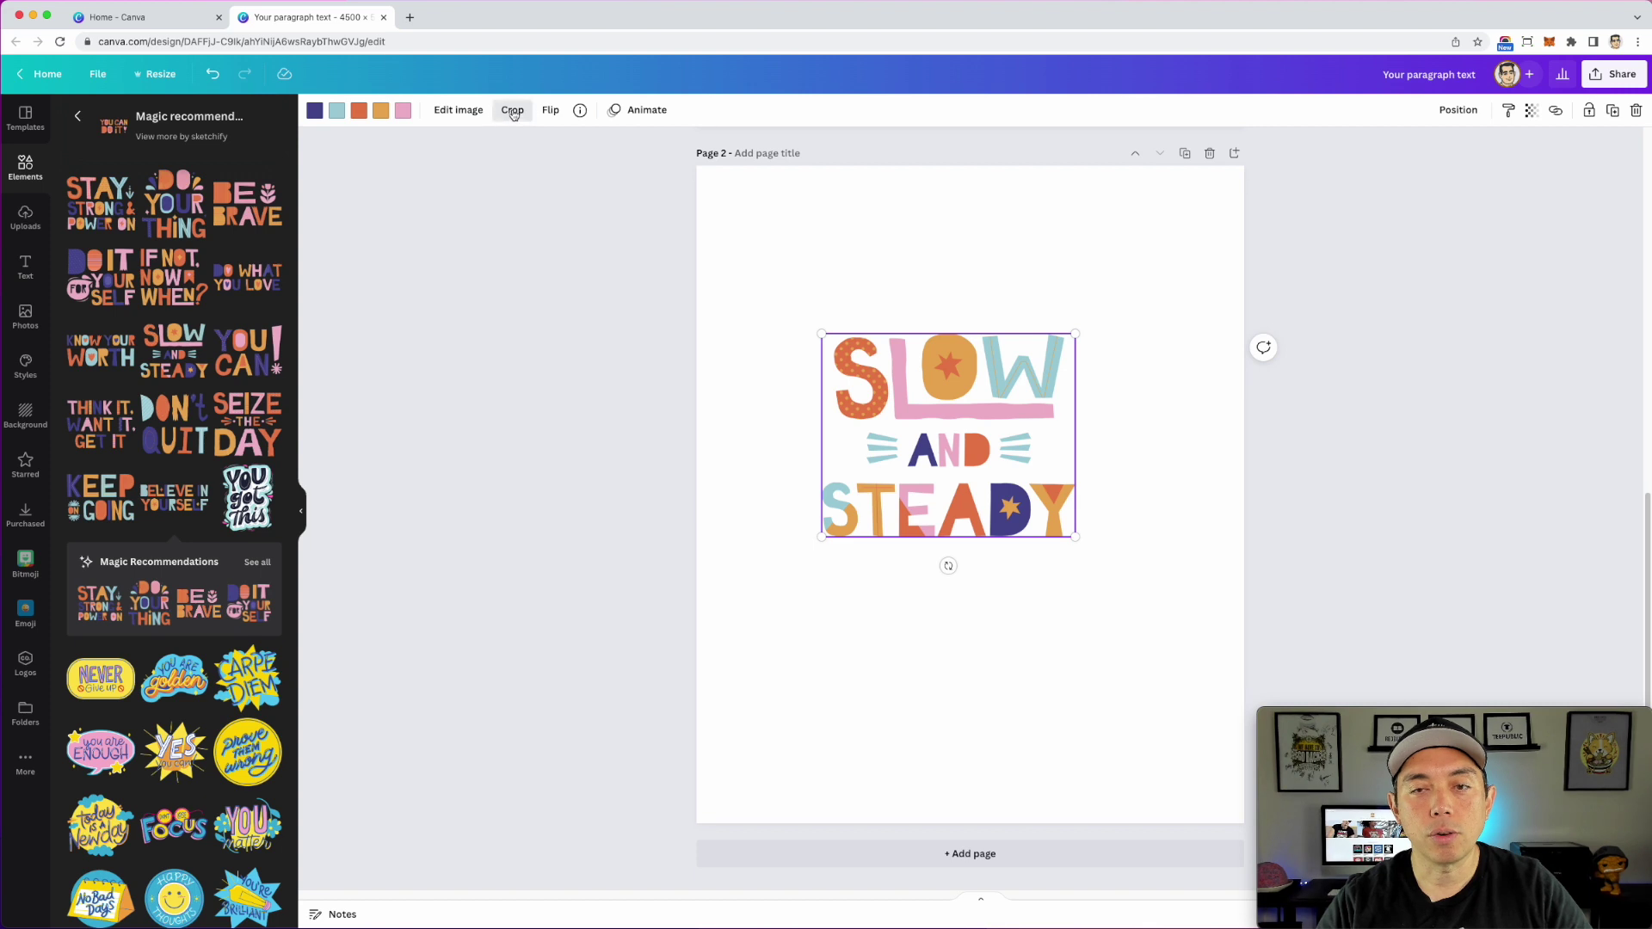
pyautogui.moveTo(1094, 170); pyautogui.dragTo(602, 129)
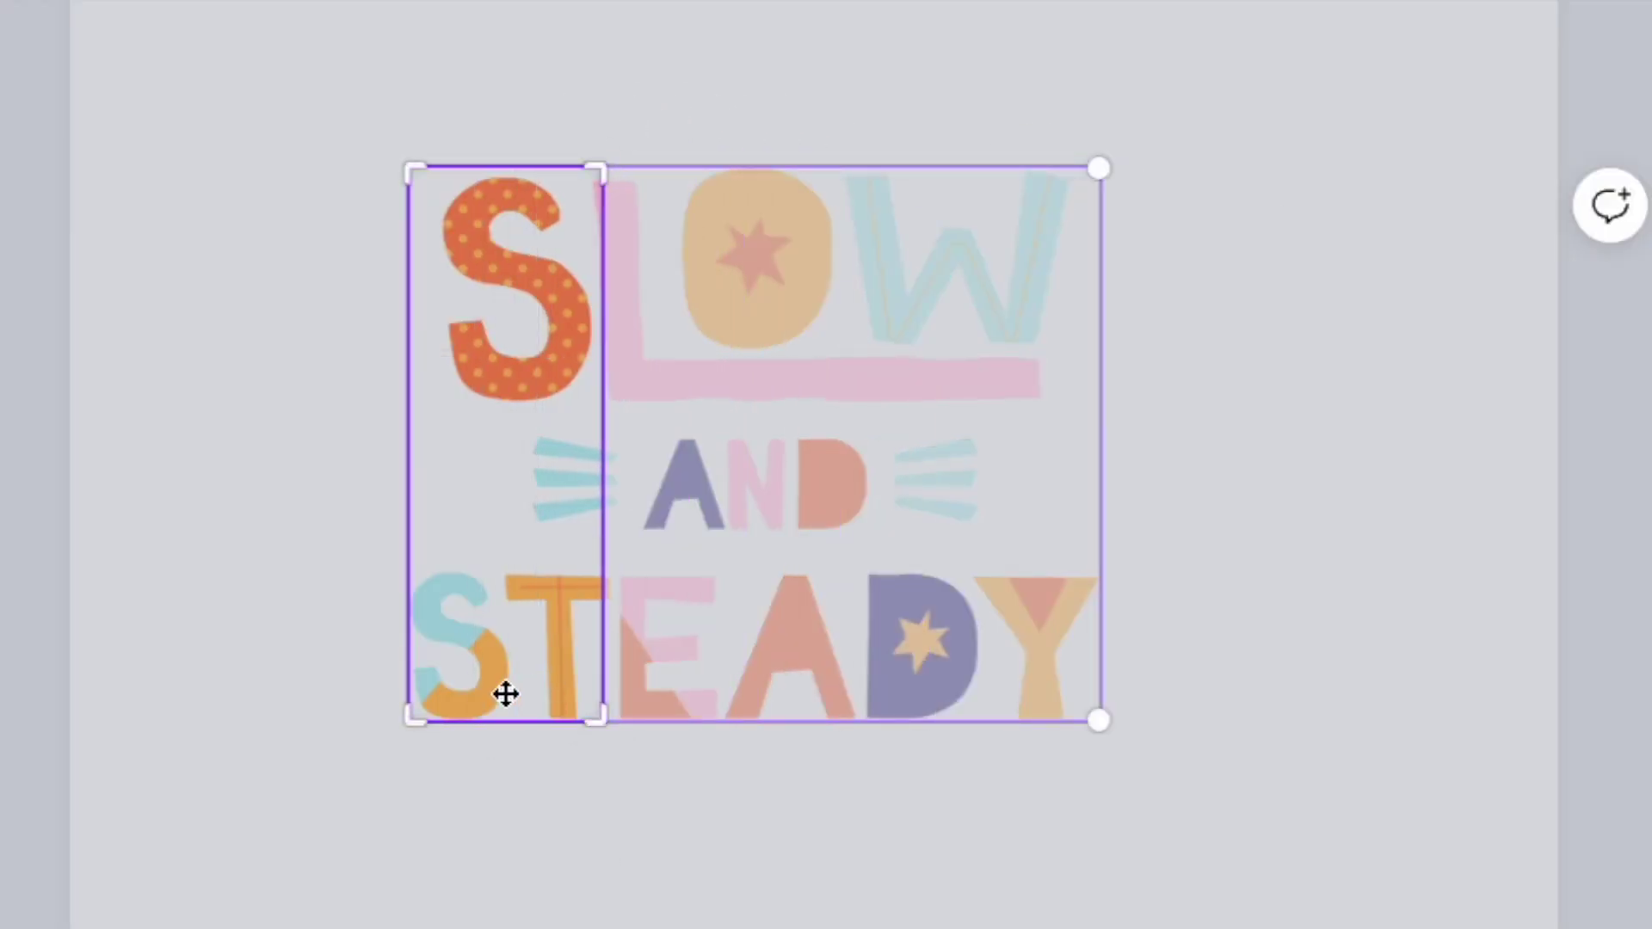
pyautogui.moveTo(602, 722); pyautogui.dragTo(593, 417)
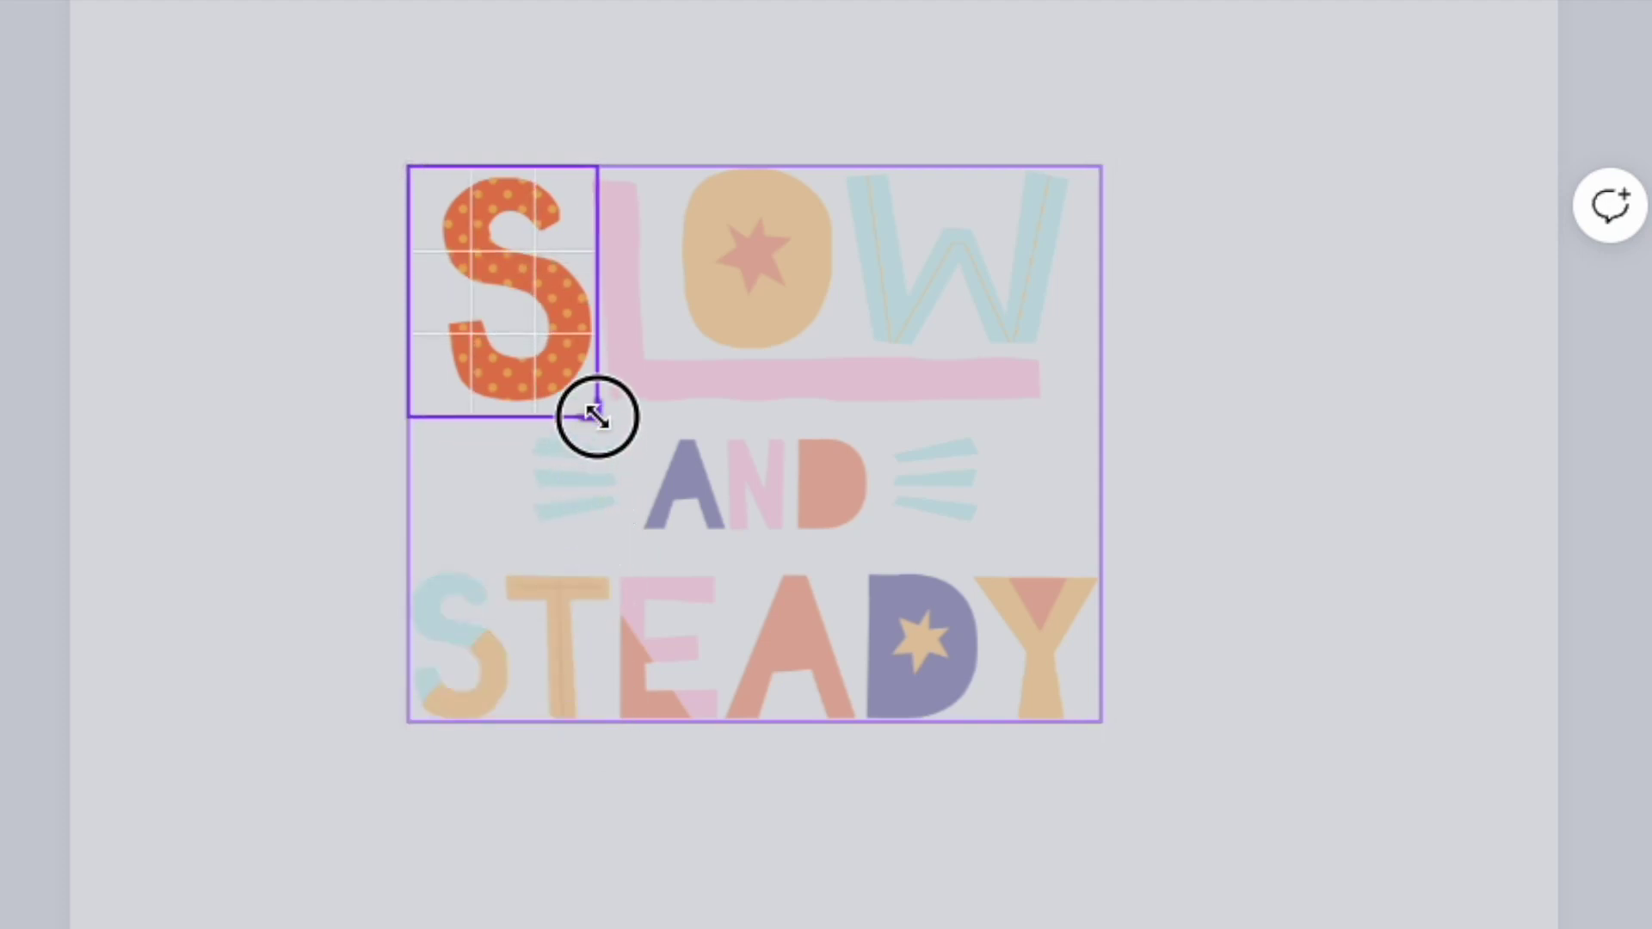
pyautogui.click(677, 69)
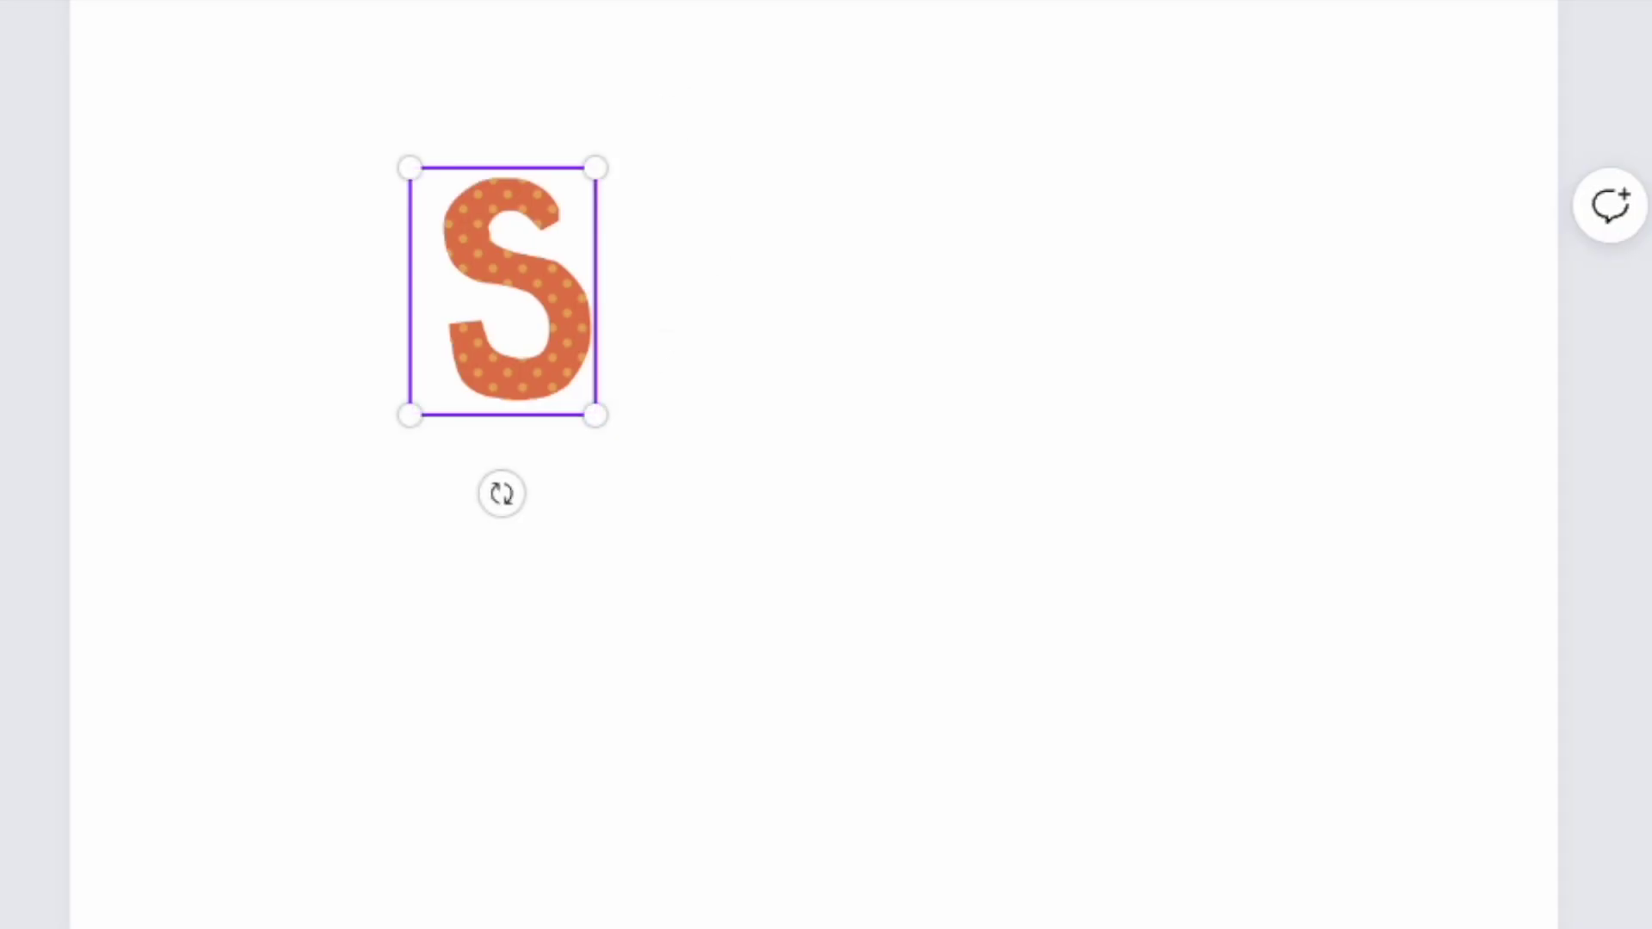
pyautogui.moveTo(599, 422); pyautogui.dragTo(925, 701)
pyautogui.click(1081, 310)
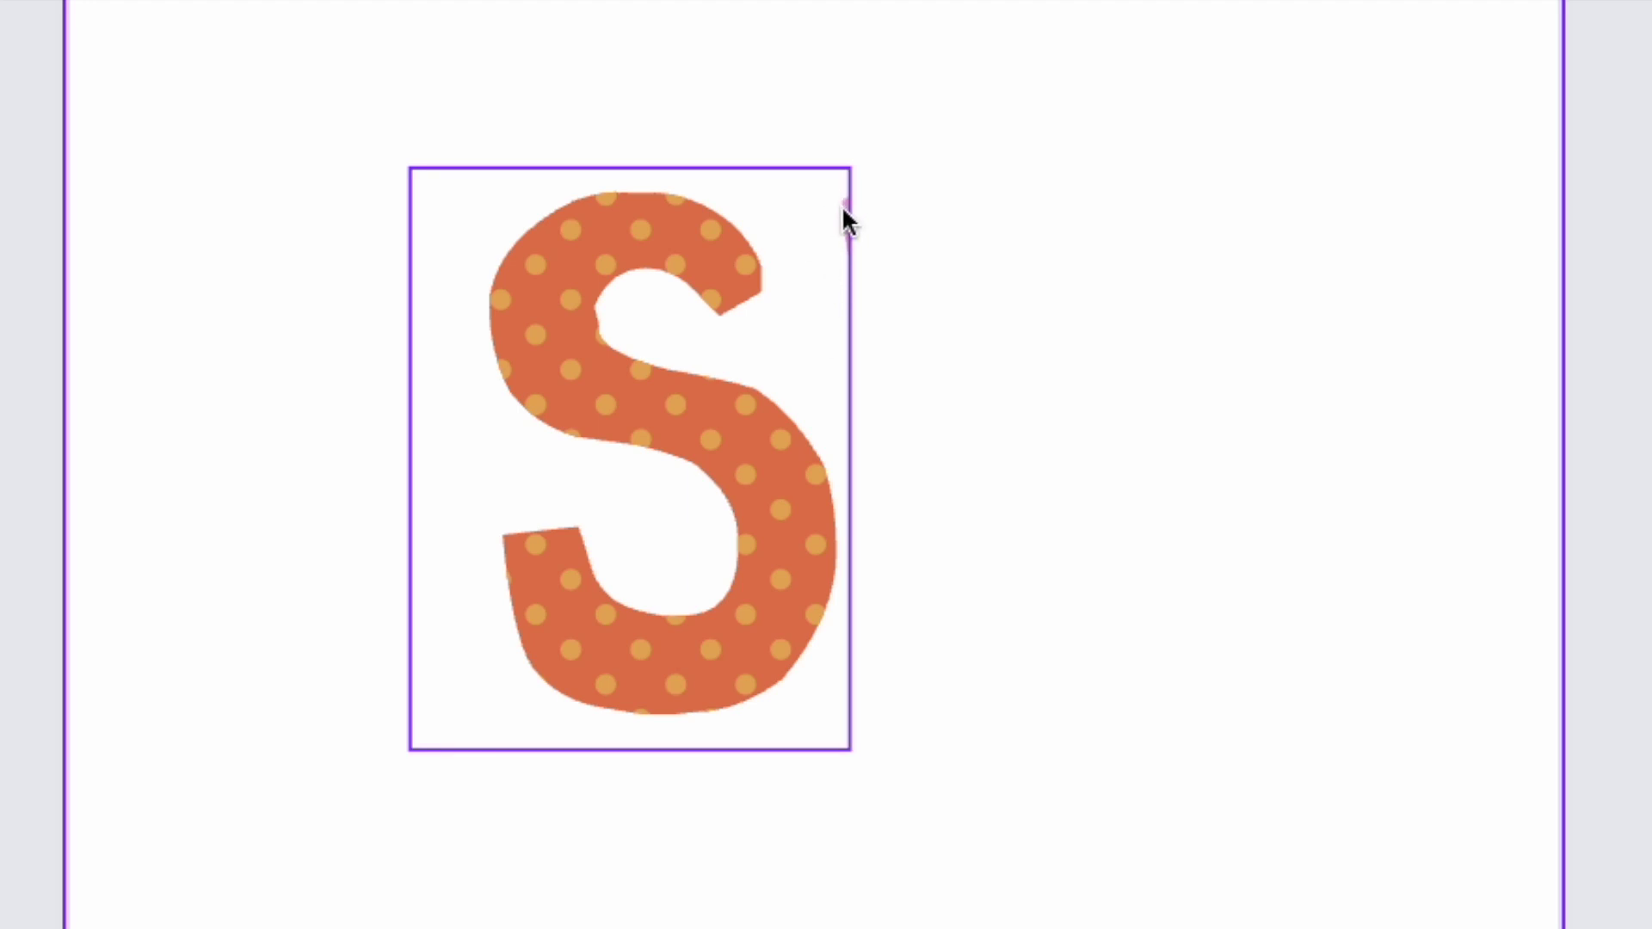
# Step: Trim the pink sliver off the edge of the S, and reposition and shrink the letter on page 2
pyautogui.click(669, 361)
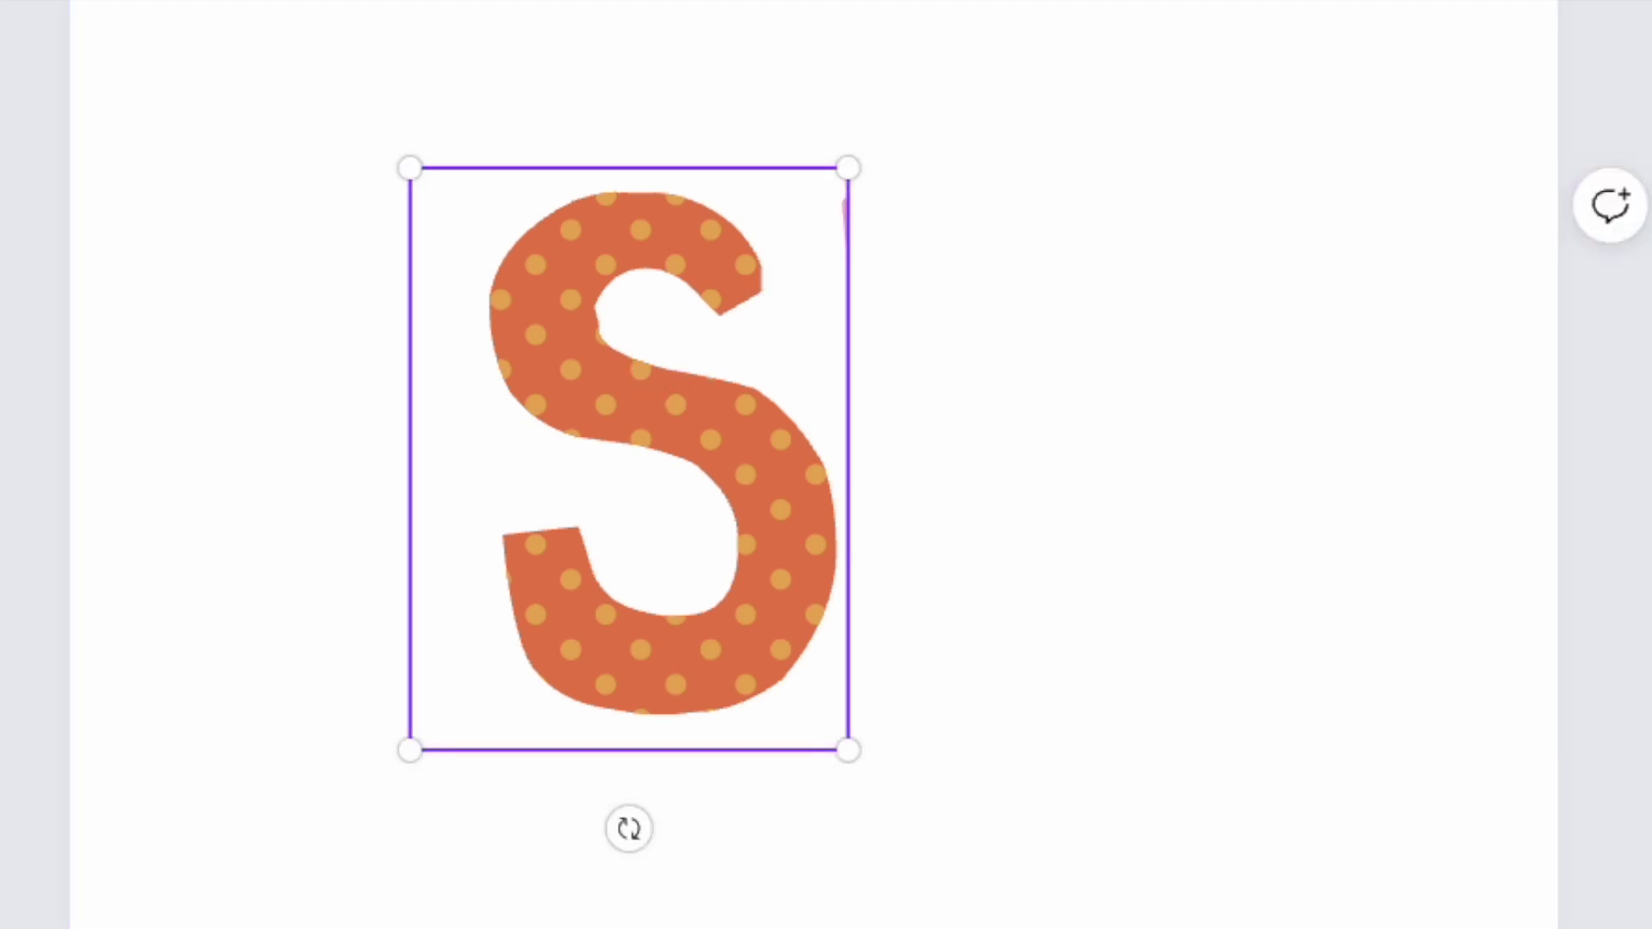
pyautogui.doubleClick(669, 362)
pyautogui.moveTo(854, 175); pyautogui.dragTo(840, 176)
pyautogui.press('Return')
pyautogui.click(1383, 446)
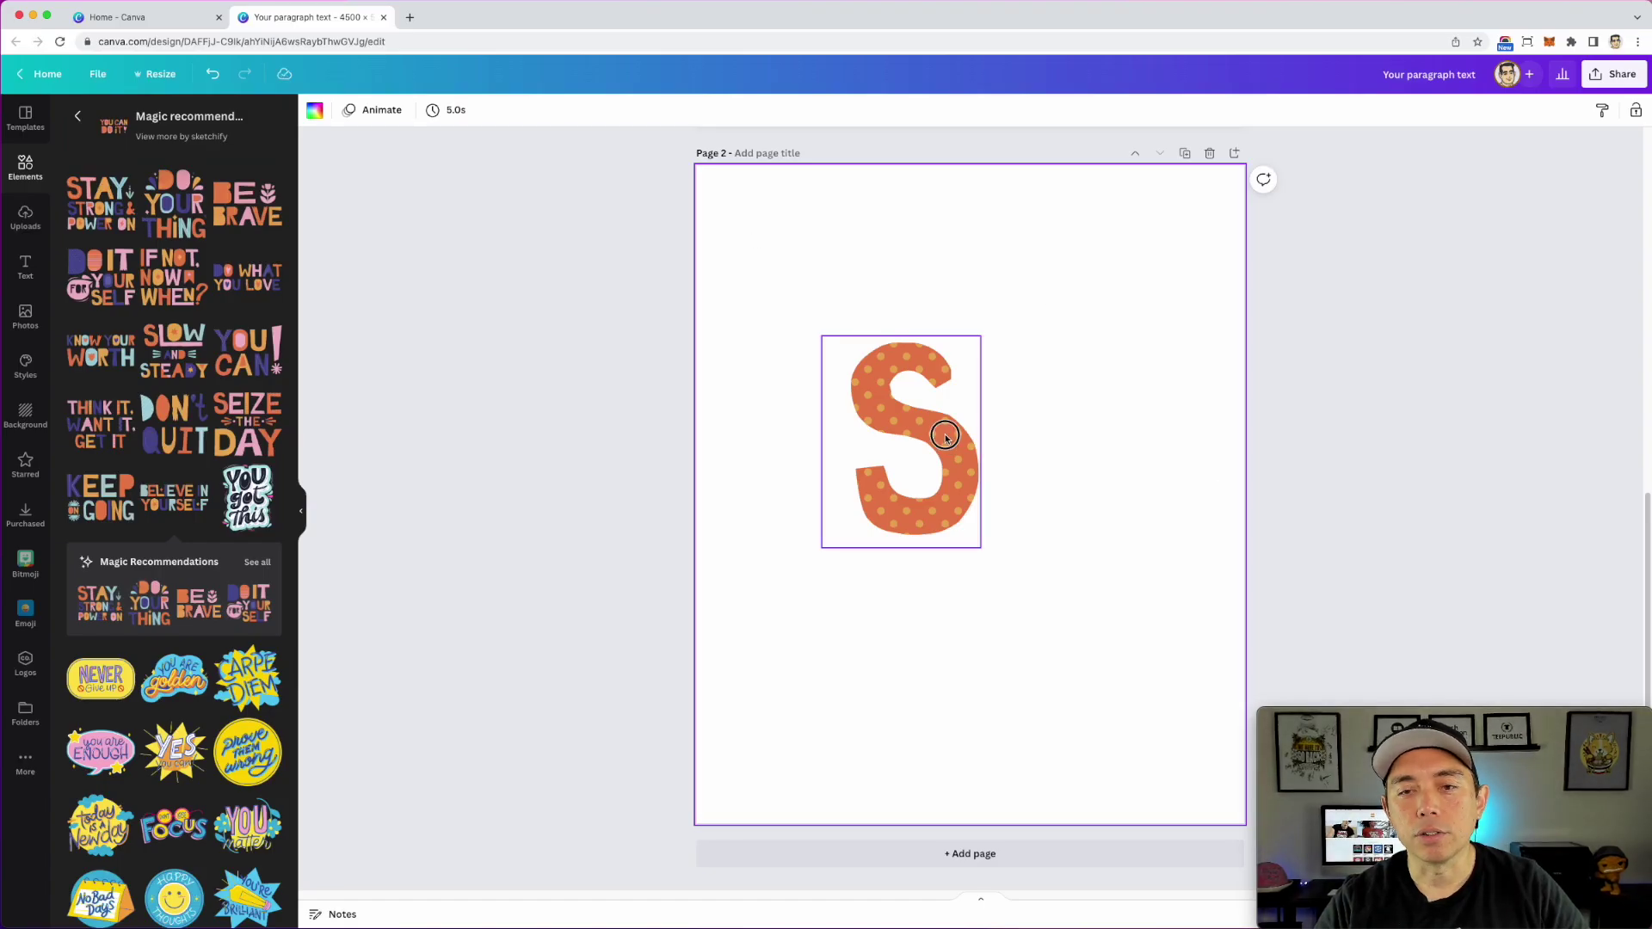
pyautogui.moveTo(944, 437); pyautogui.dragTo(890, 402)
pyautogui.moveTo(923, 503); pyautogui.dragTo(851, 425)
# Step: Place a copy of page 1's "YOU CAN!" graphic on page 2 beside the S
pyautogui.scroll(1, 1016, 430)
pyautogui.scroll(8, 1003, 461)
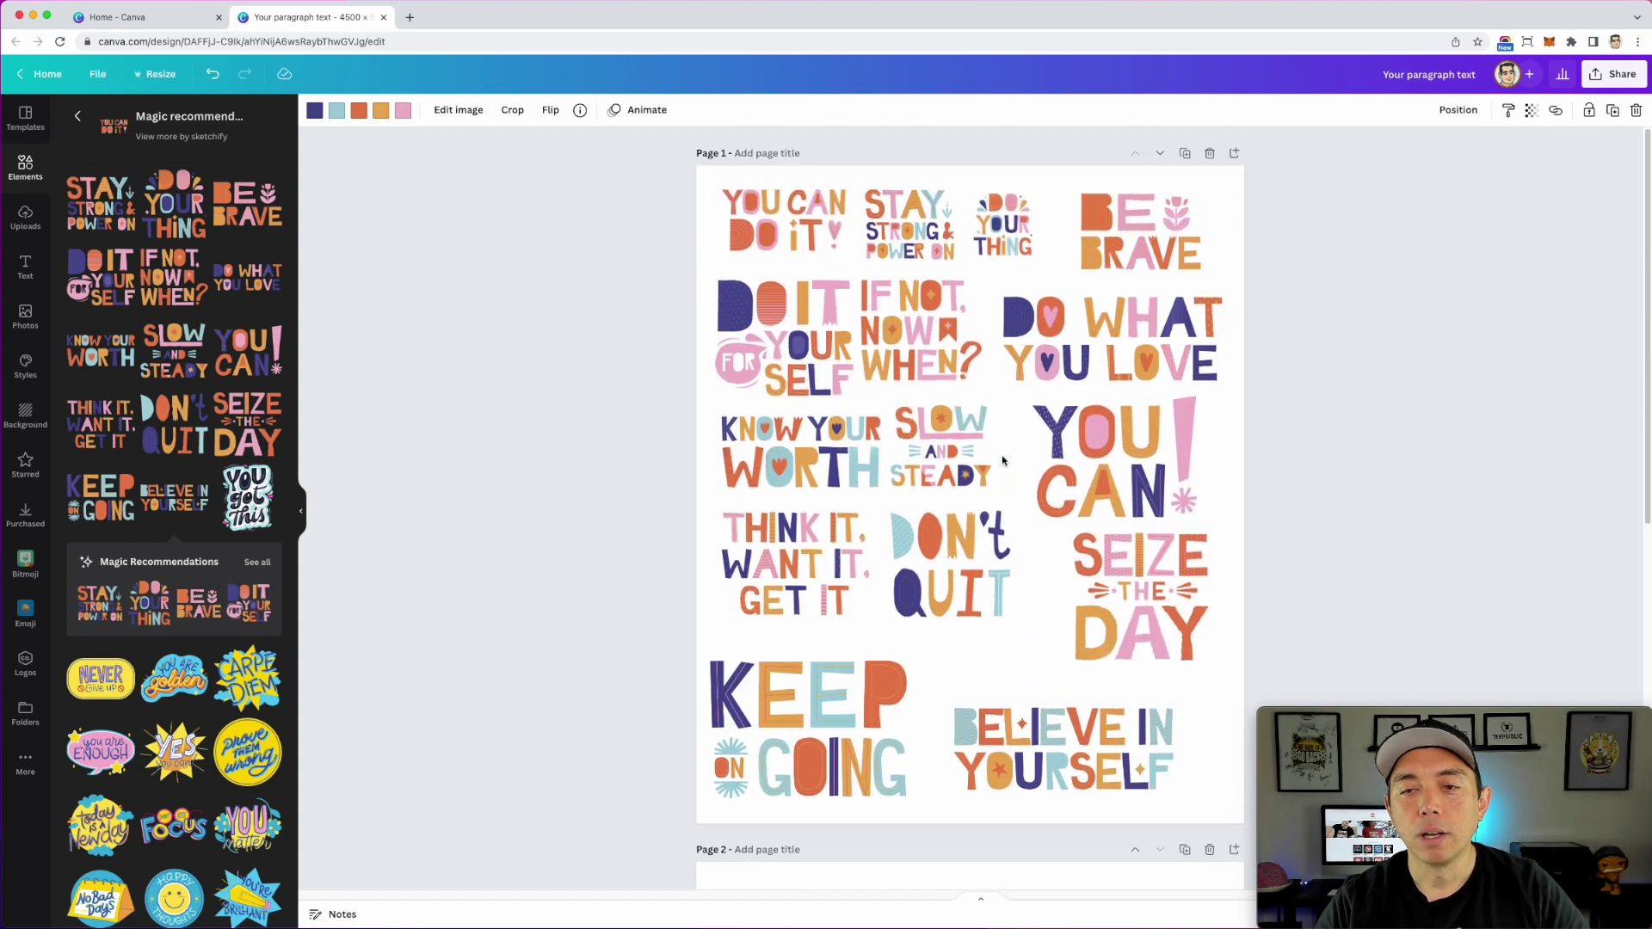
pyautogui.scroll(-1, 1003, 461)
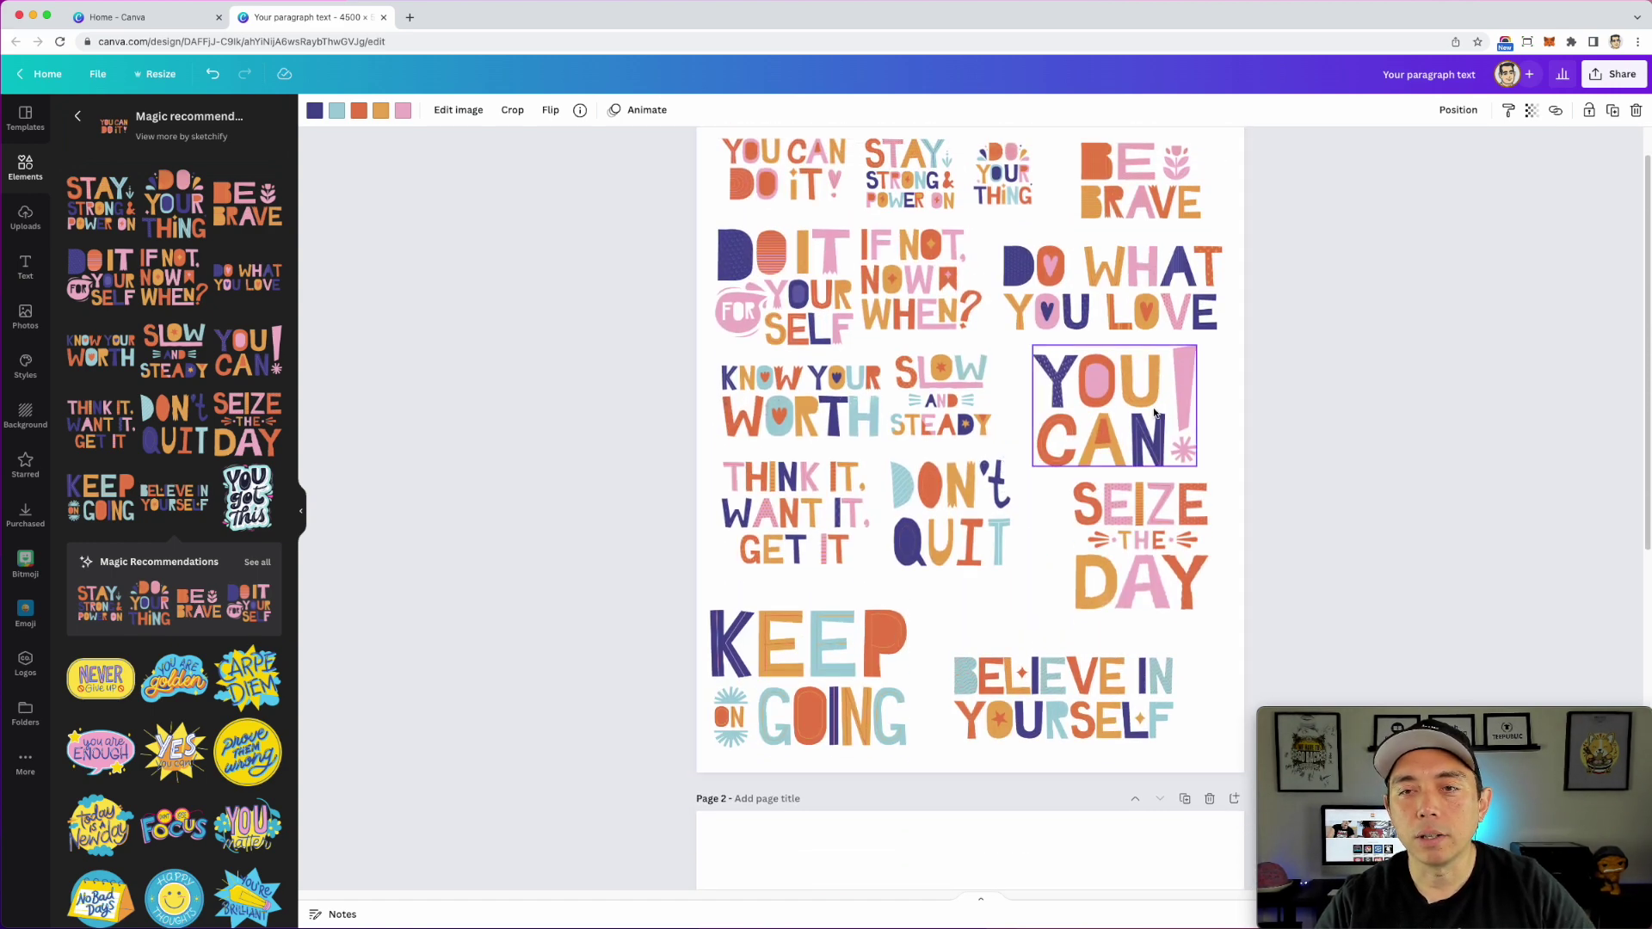
pyautogui.scroll(-4, 1153, 413)
pyautogui.click(1127, 217)
pyautogui.moveTo(1127, 217); pyautogui.dragTo(1038, 794)
pyautogui.scroll(-4, 1118, 612)
pyautogui.scroll(-4, 1118, 612)
# Step: Crop the "YOU CAN!" copy to its orange U, enlarge it to about 937 × 1,284 px and place it right after the S
pyautogui.click(489, 109)
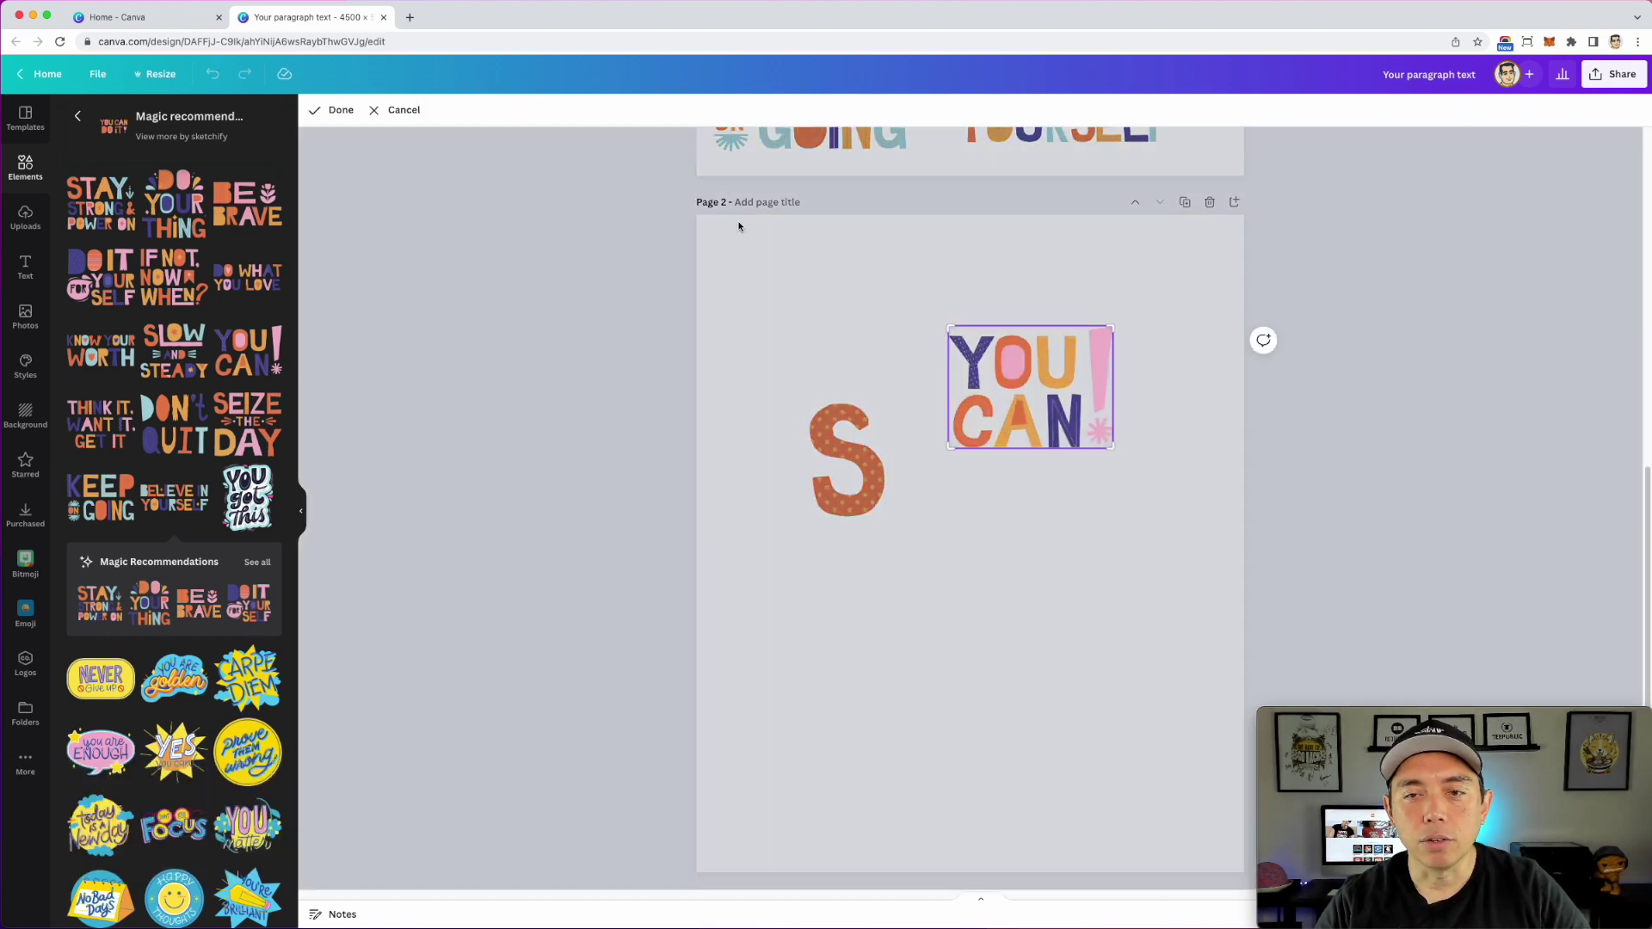
pyautogui.moveTo(951, 329); pyautogui.dragTo(1034, 327)
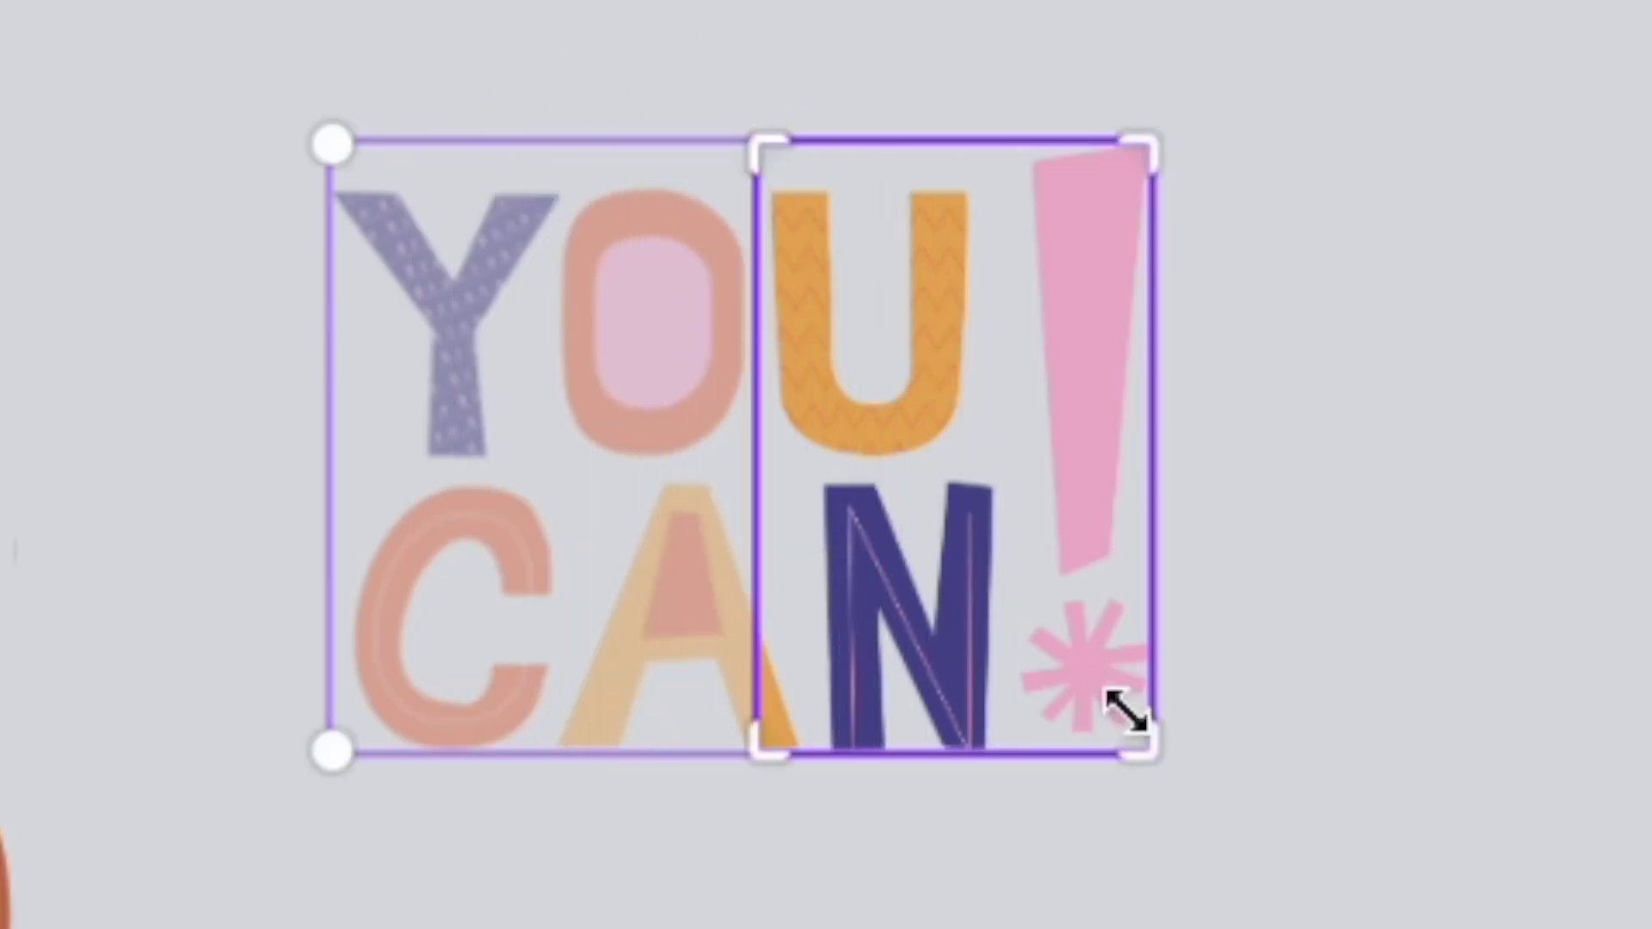
pyautogui.moveTo(1127, 714); pyautogui.dragTo(1287, 928)
pyautogui.click(1416, 534)
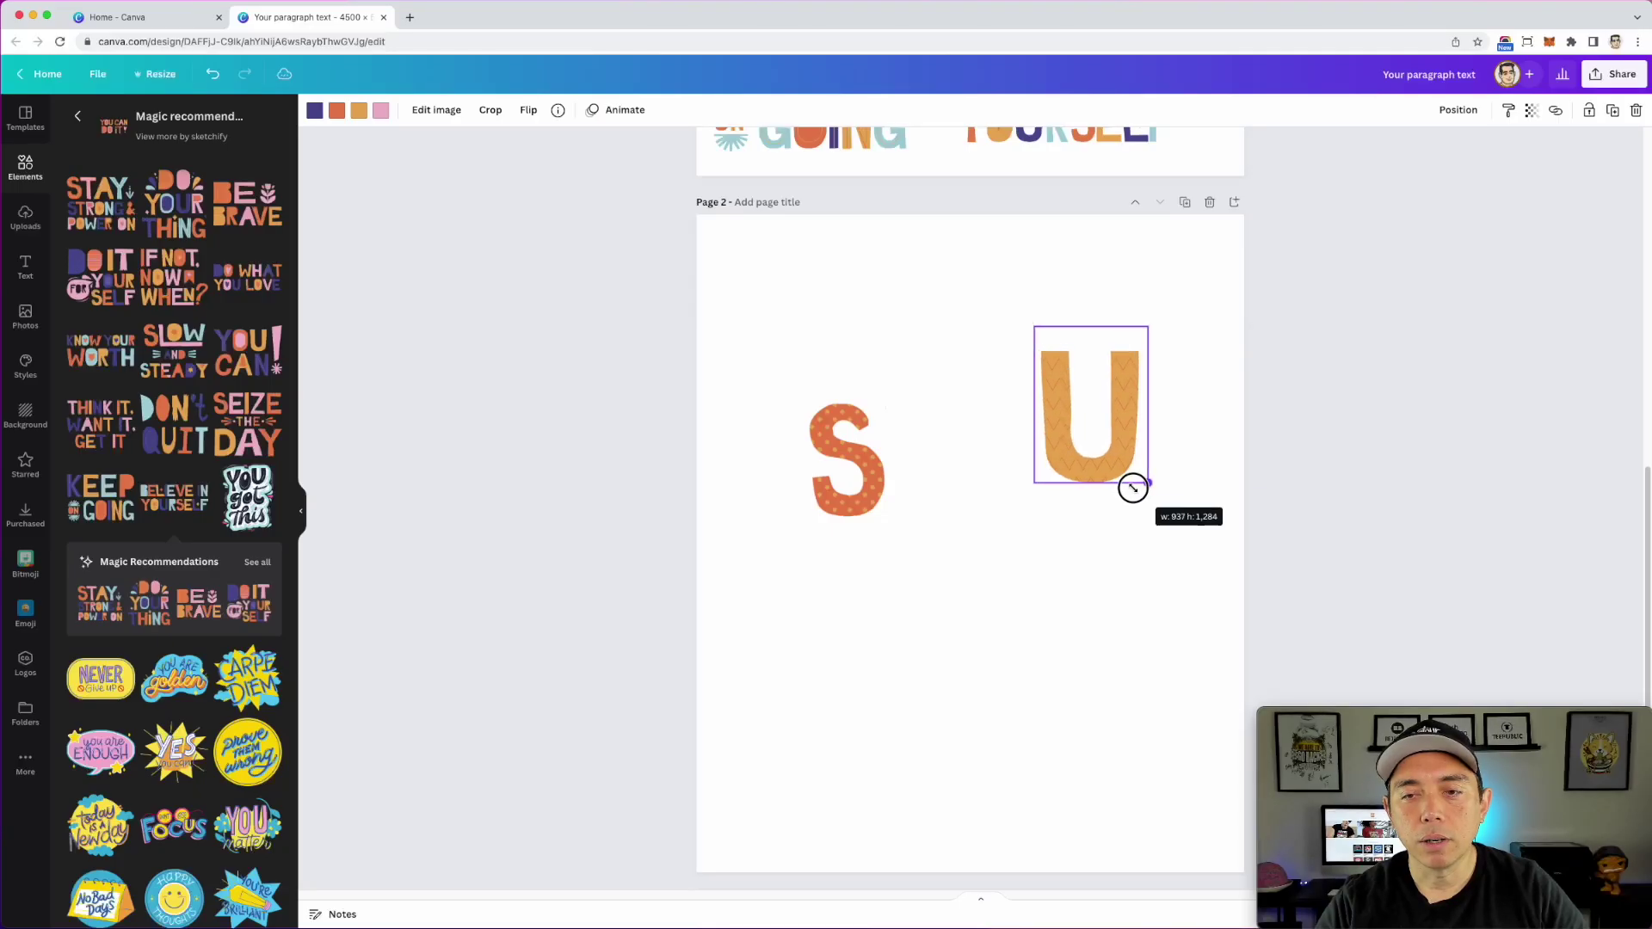
pyautogui.moveTo(1107, 435); pyautogui.dragTo(963, 475)
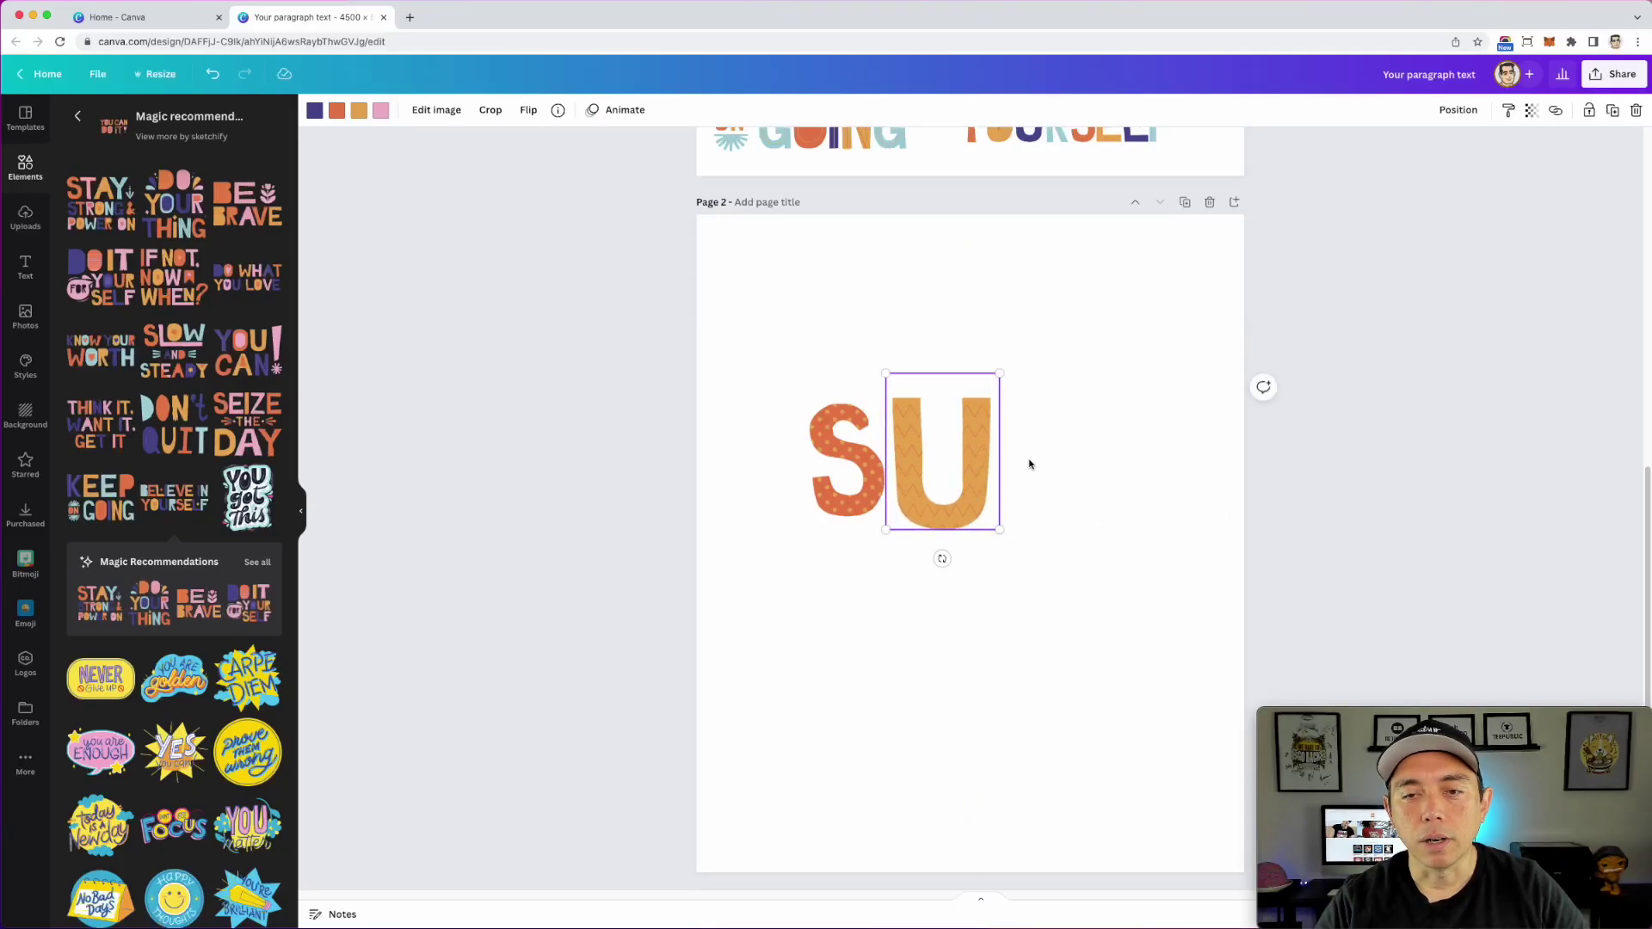
# Step: Place a copy of page 1's "KNOW YOUR WORTH" graphic on page 2 beside the U and enlarge it
pyautogui.scroll(3, 1047, 554)
pyautogui.scroll(6, 1047, 554)
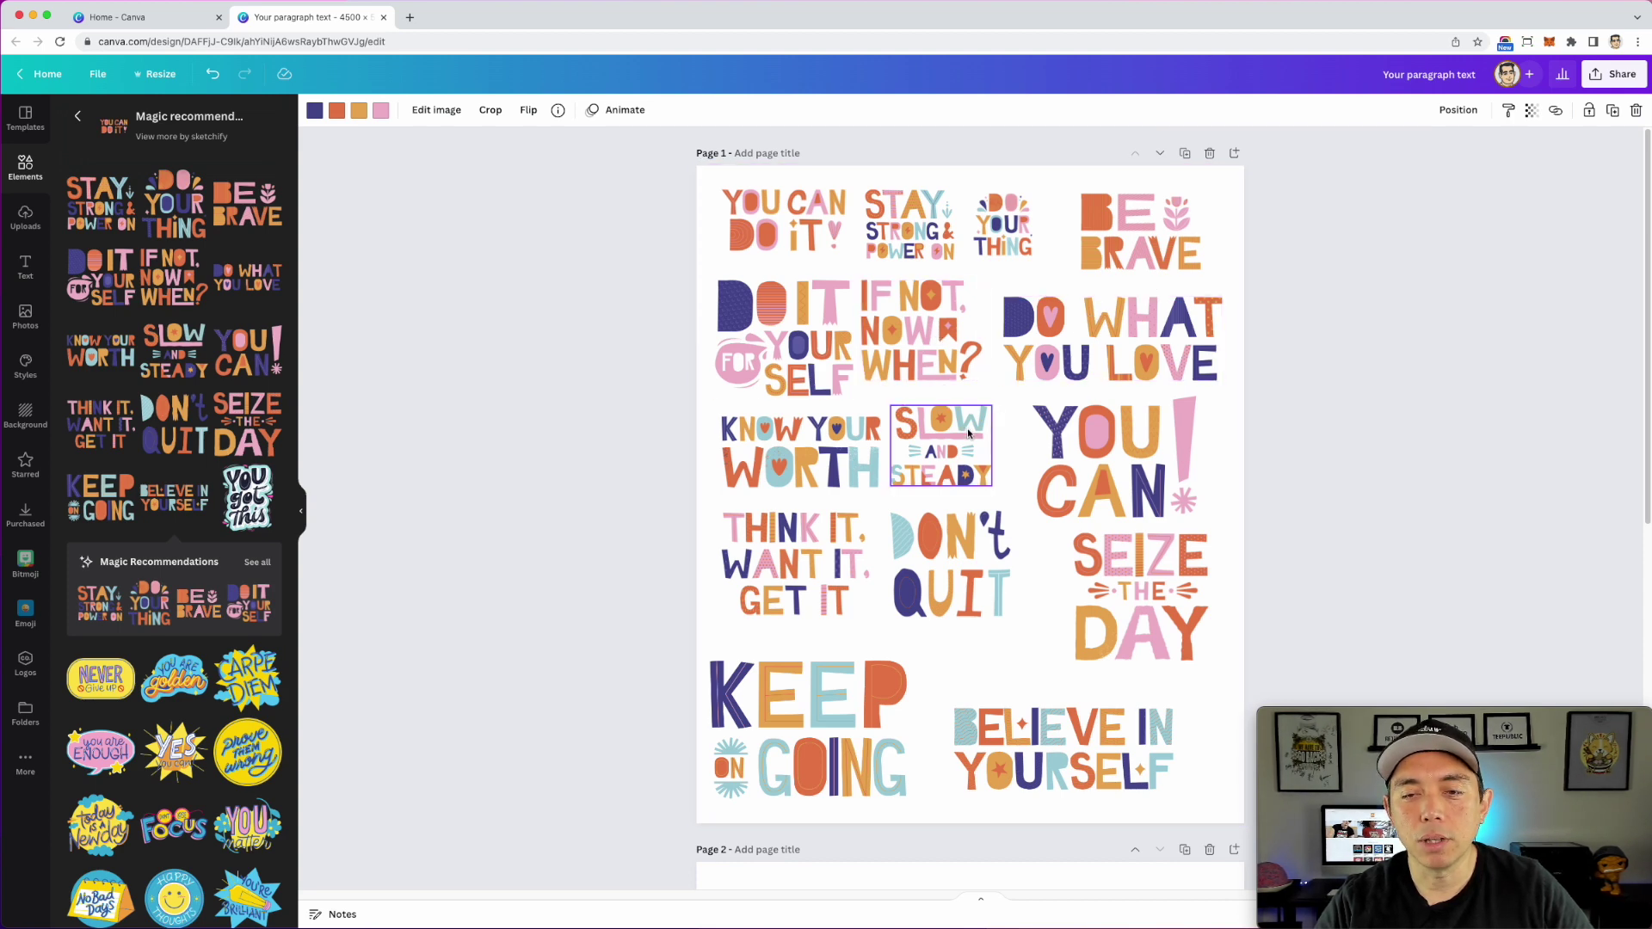
pyautogui.scroll(-5, 985, 484)
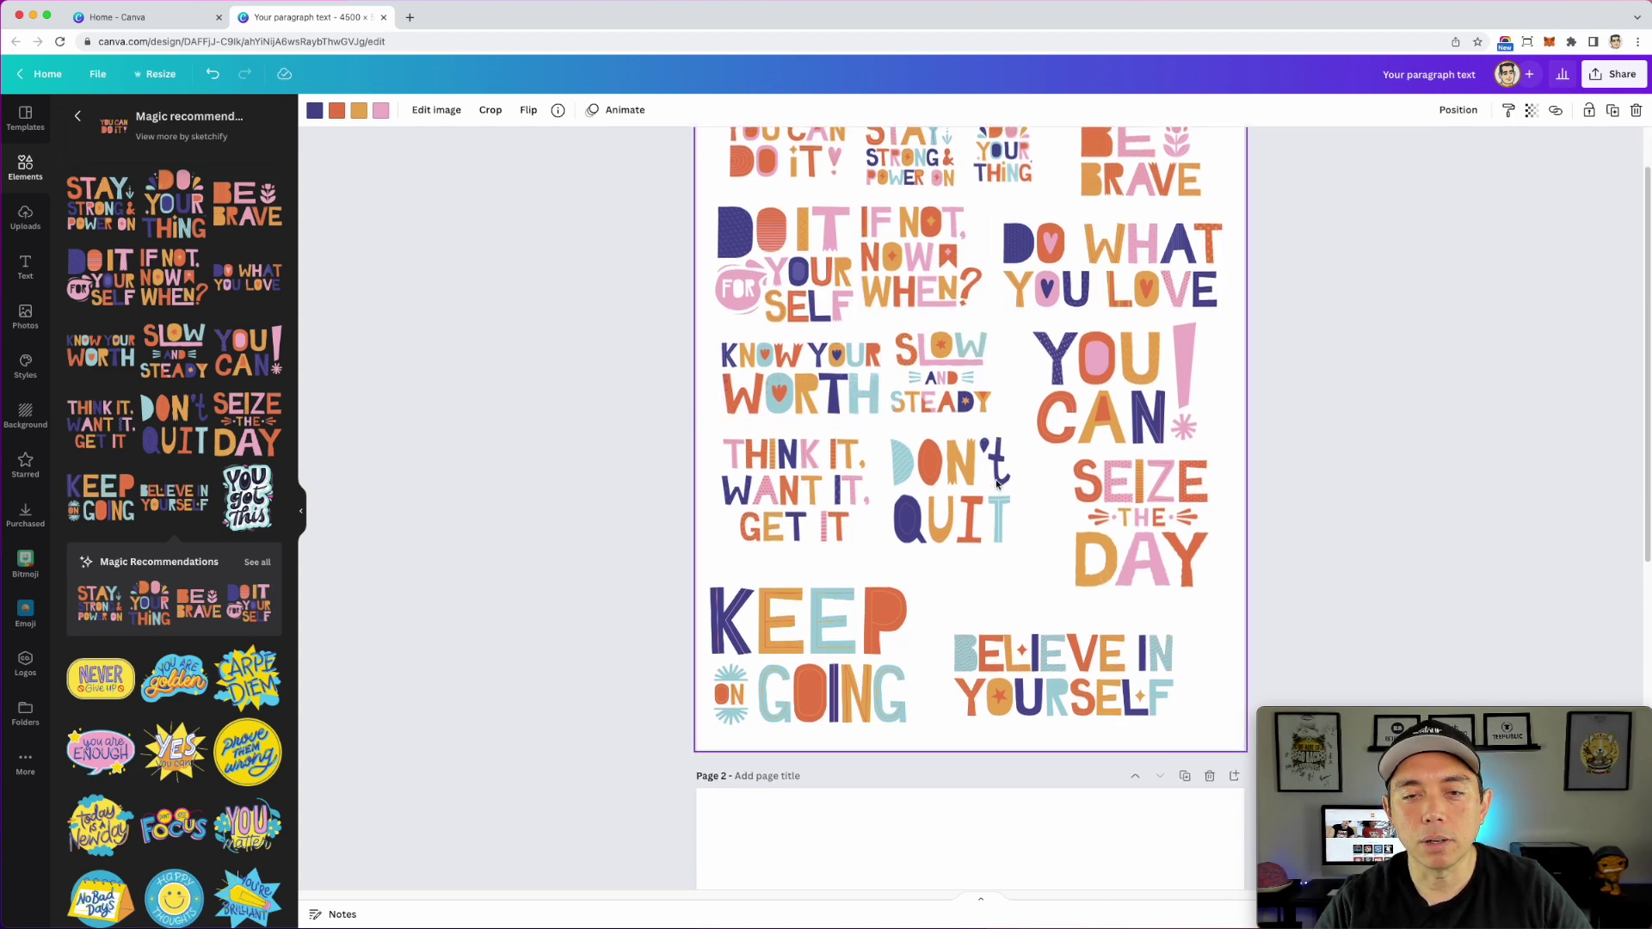
pyautogui.click(839, 232)
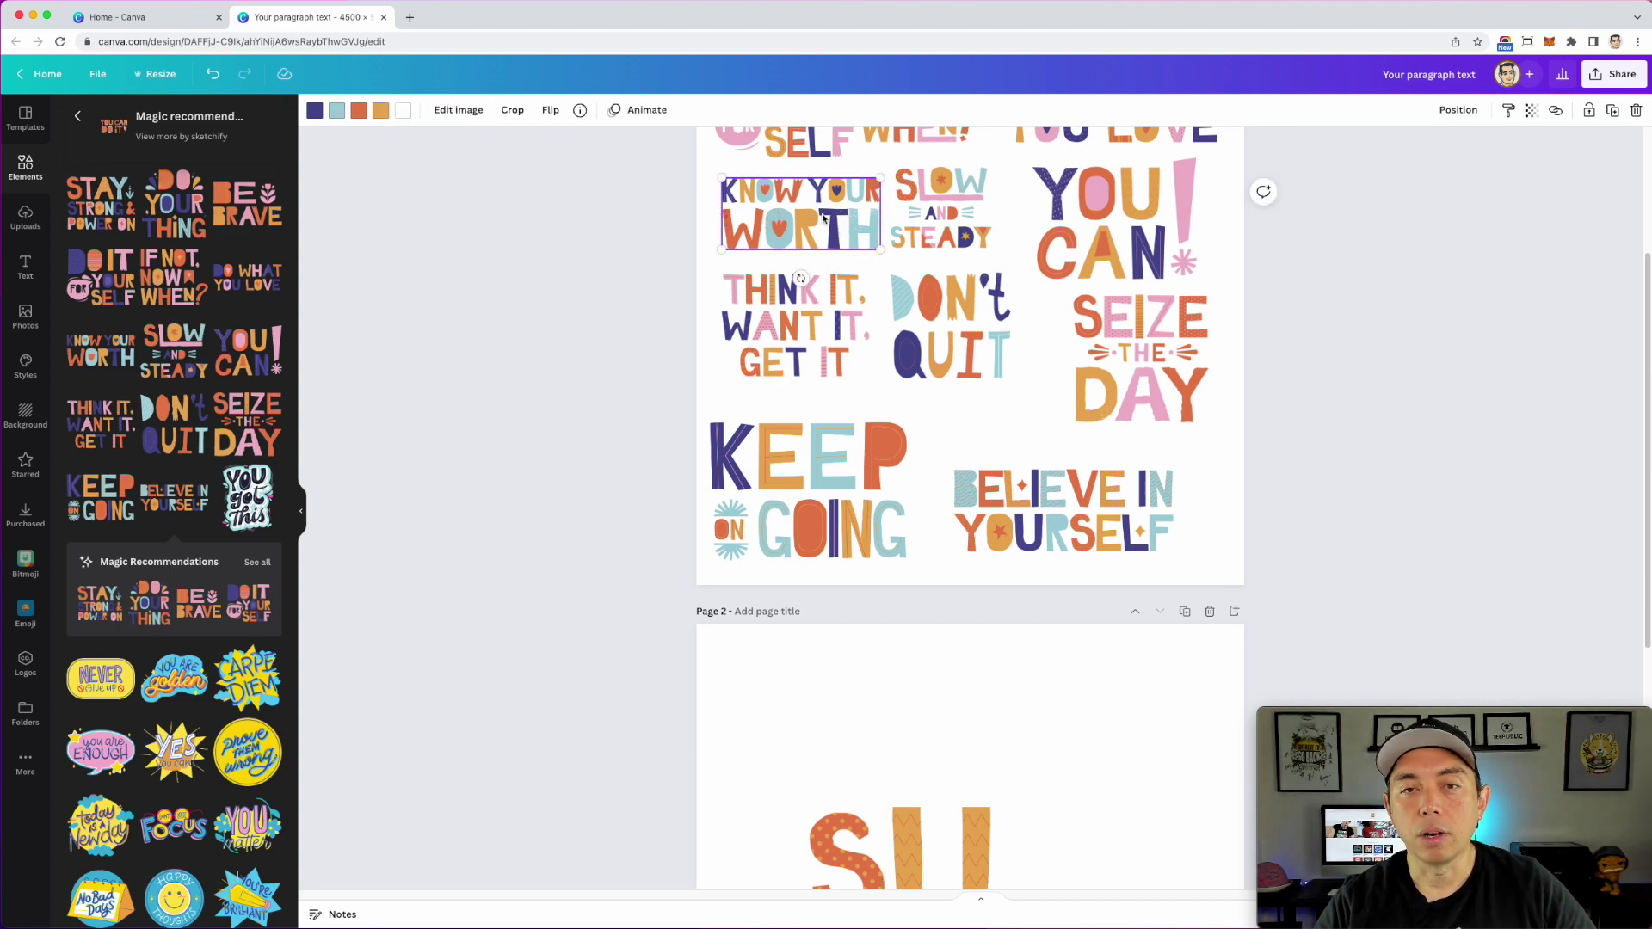
pyautogui.moveTo(824, 218); pyautogui.dragTo(1131, 758)
pyautogui.scroll(-5, 1129, 753)
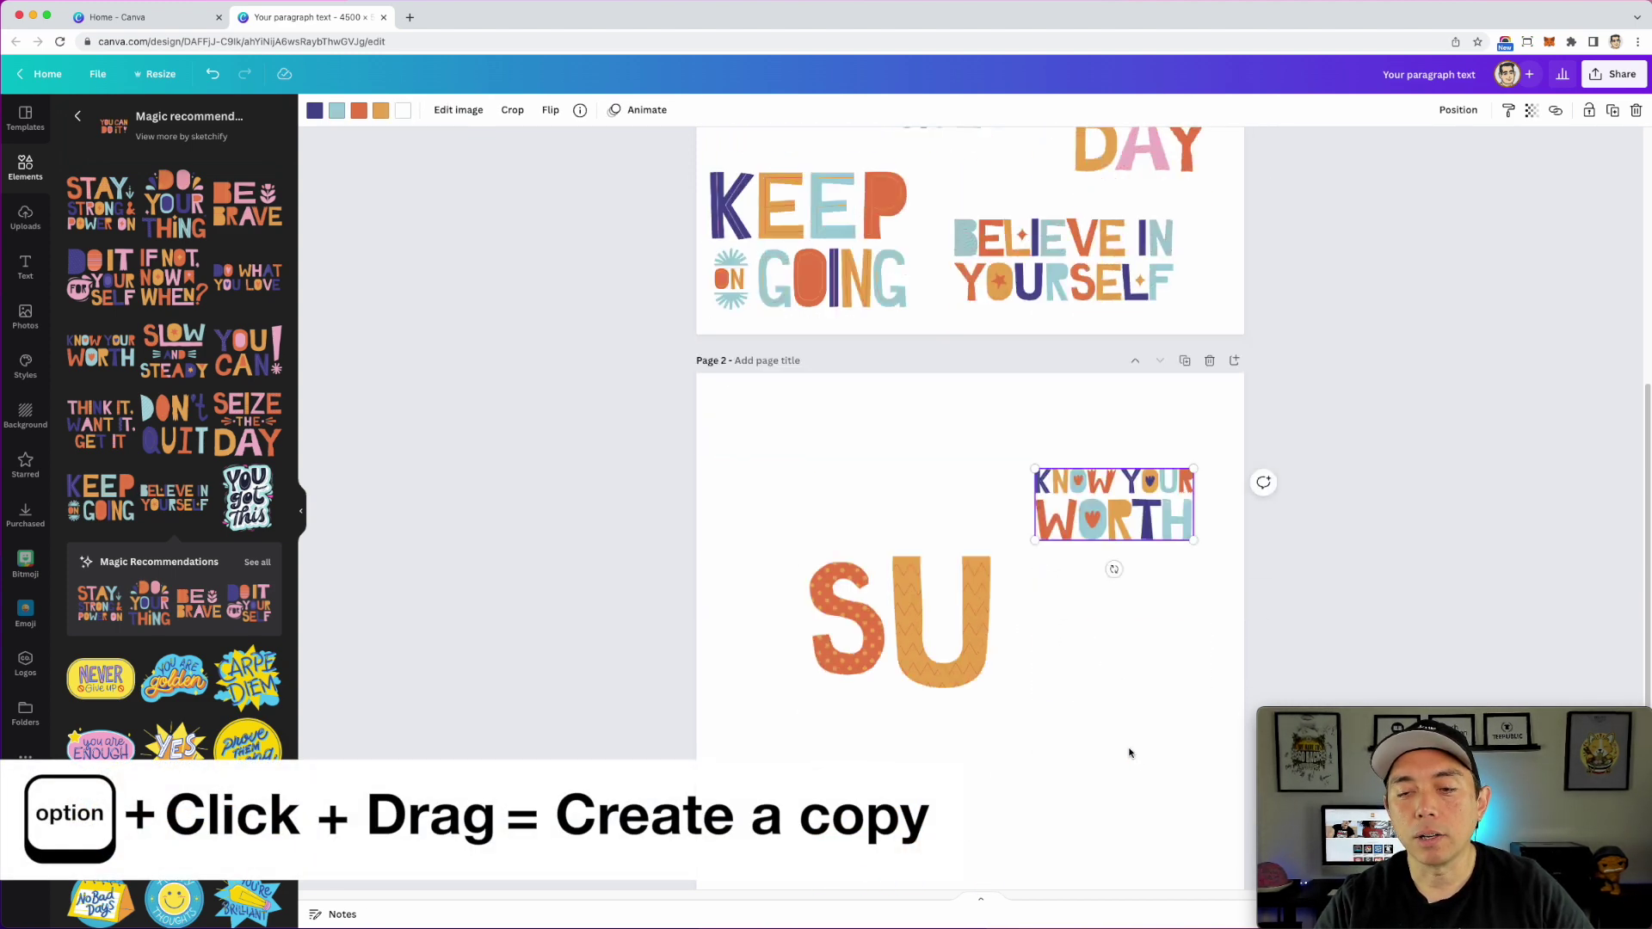
pyautogui.moveTo(1191, 537); pyautogui.dragTo(1153, 579)
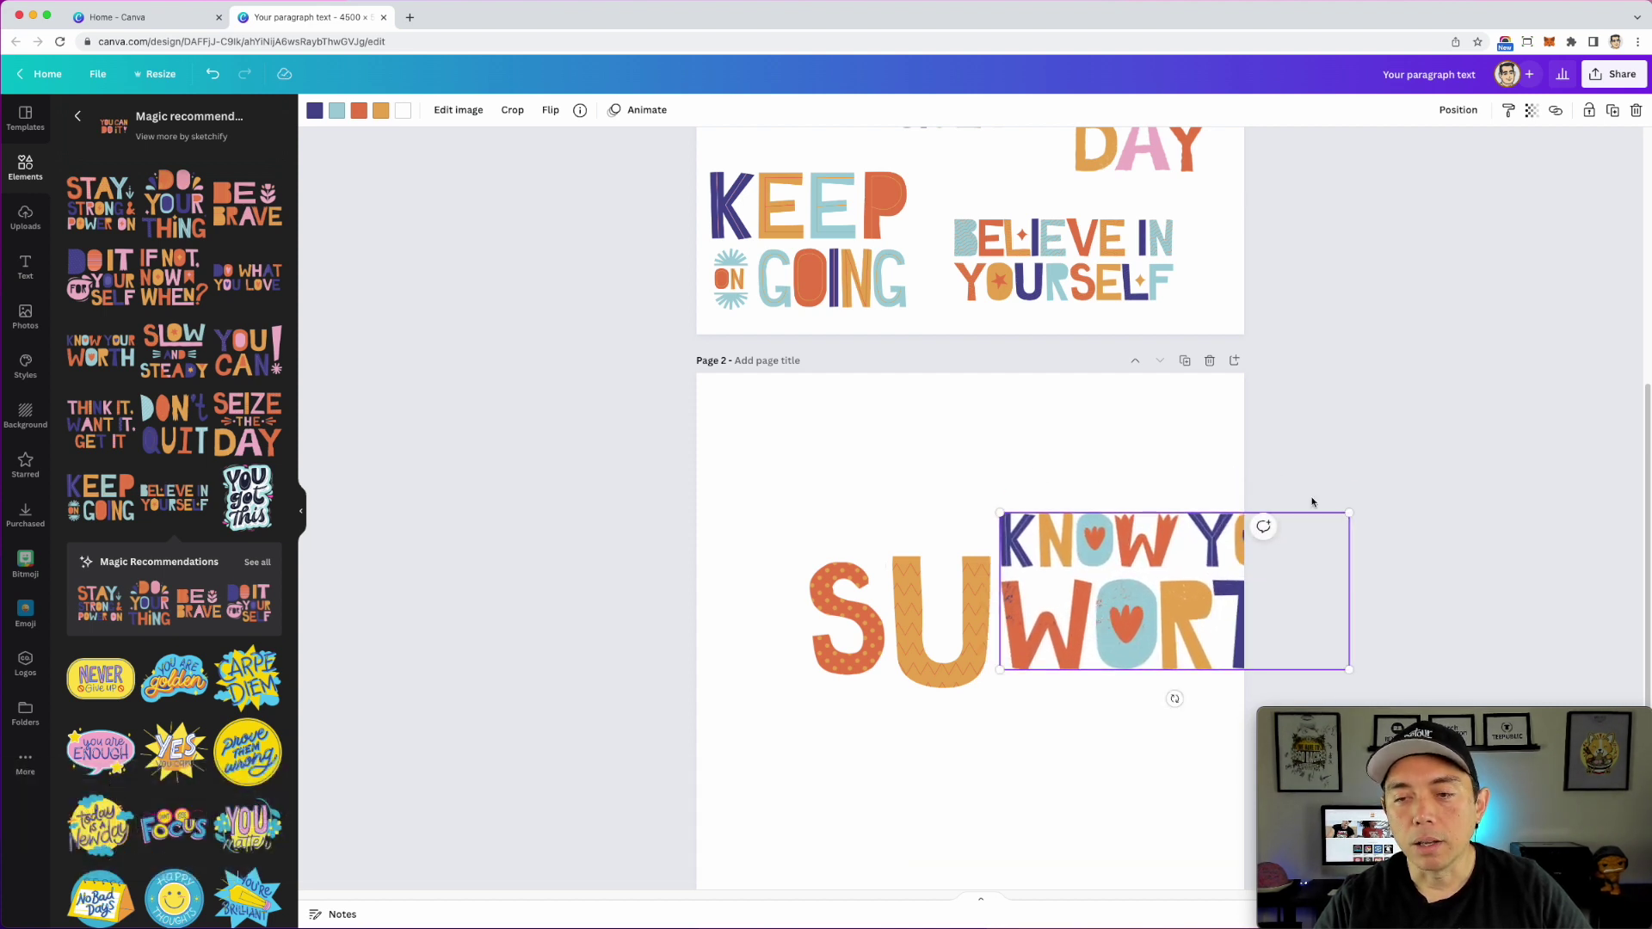
# Step: Crop the "KNOW YOUR WORTH" copy down to the orange W of "WORTH" and enlarge the letter
pyautogui.click(517, 118)
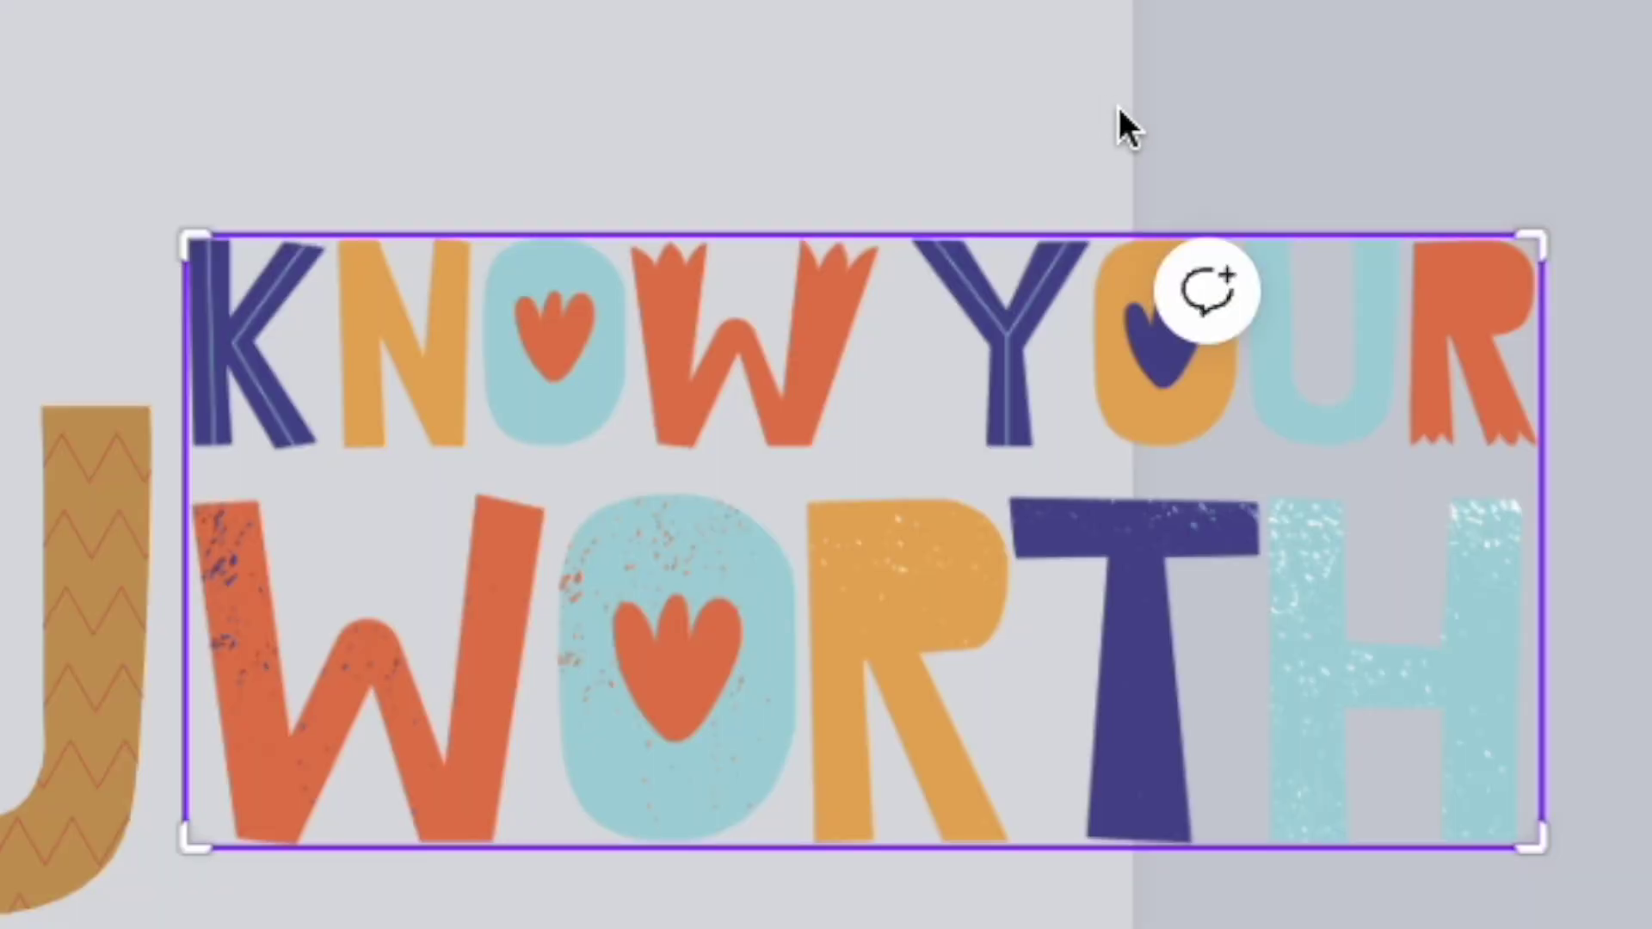
pyautogui.moveTo(1552, 225); pyautogui.dragTo(548, 469)
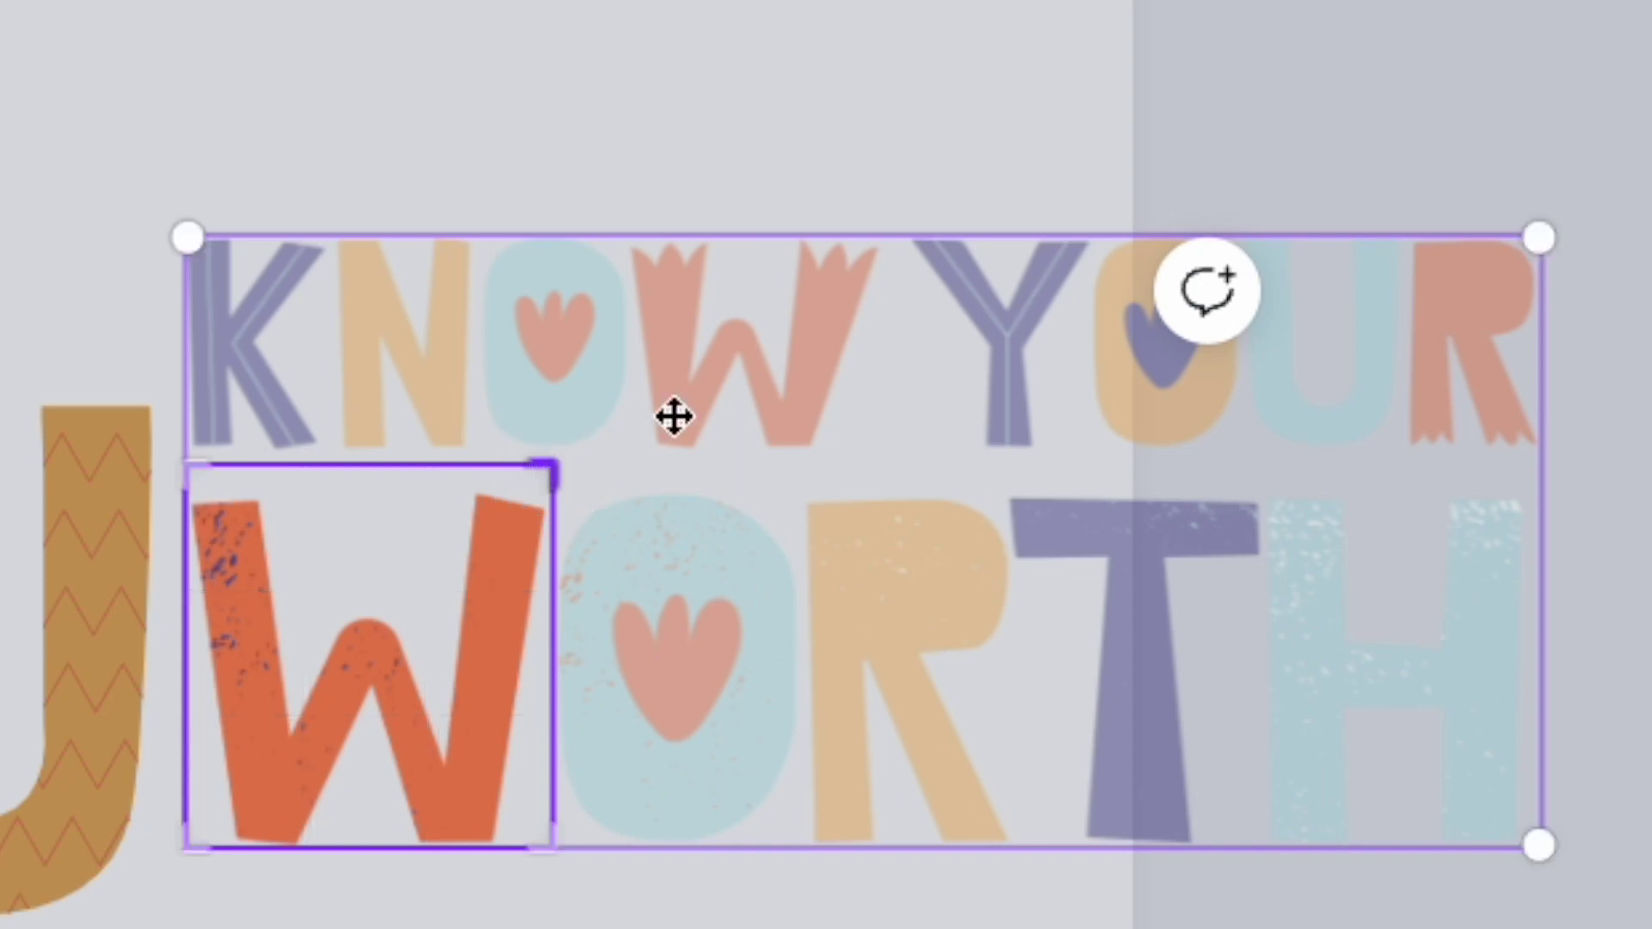
pyautogui.press('Return')
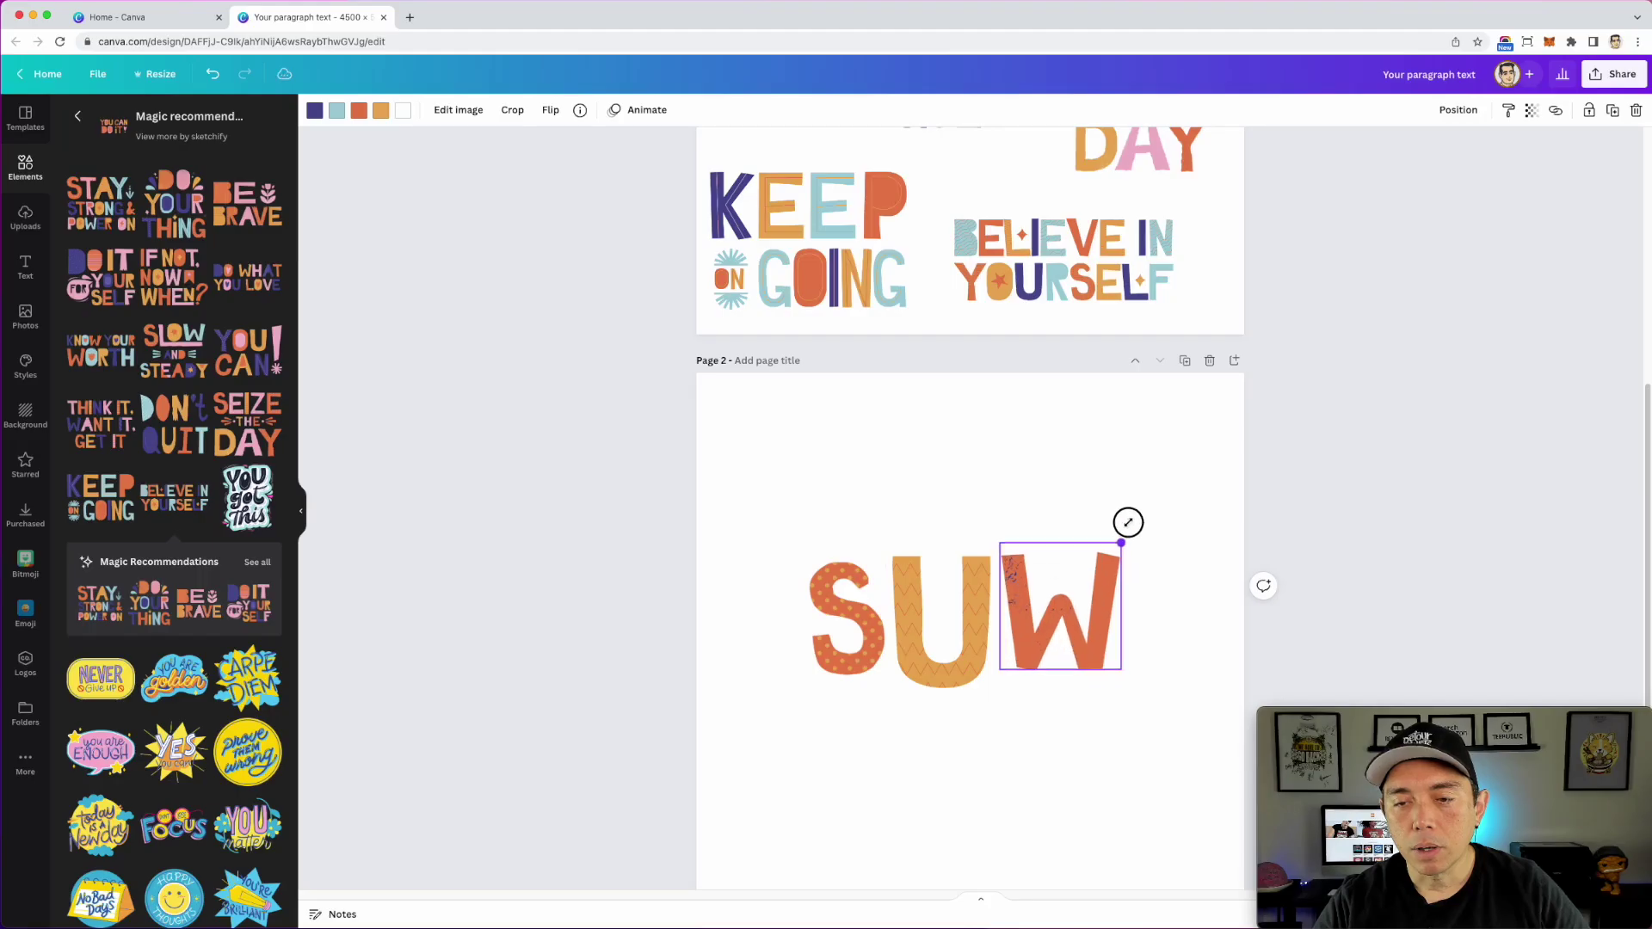
pyautogui.moveTo(1121, 542); pyautogui.dragTo(1172, 499)
pyautogui.click(1219, 497)
pyautogui.click(1145, 535)
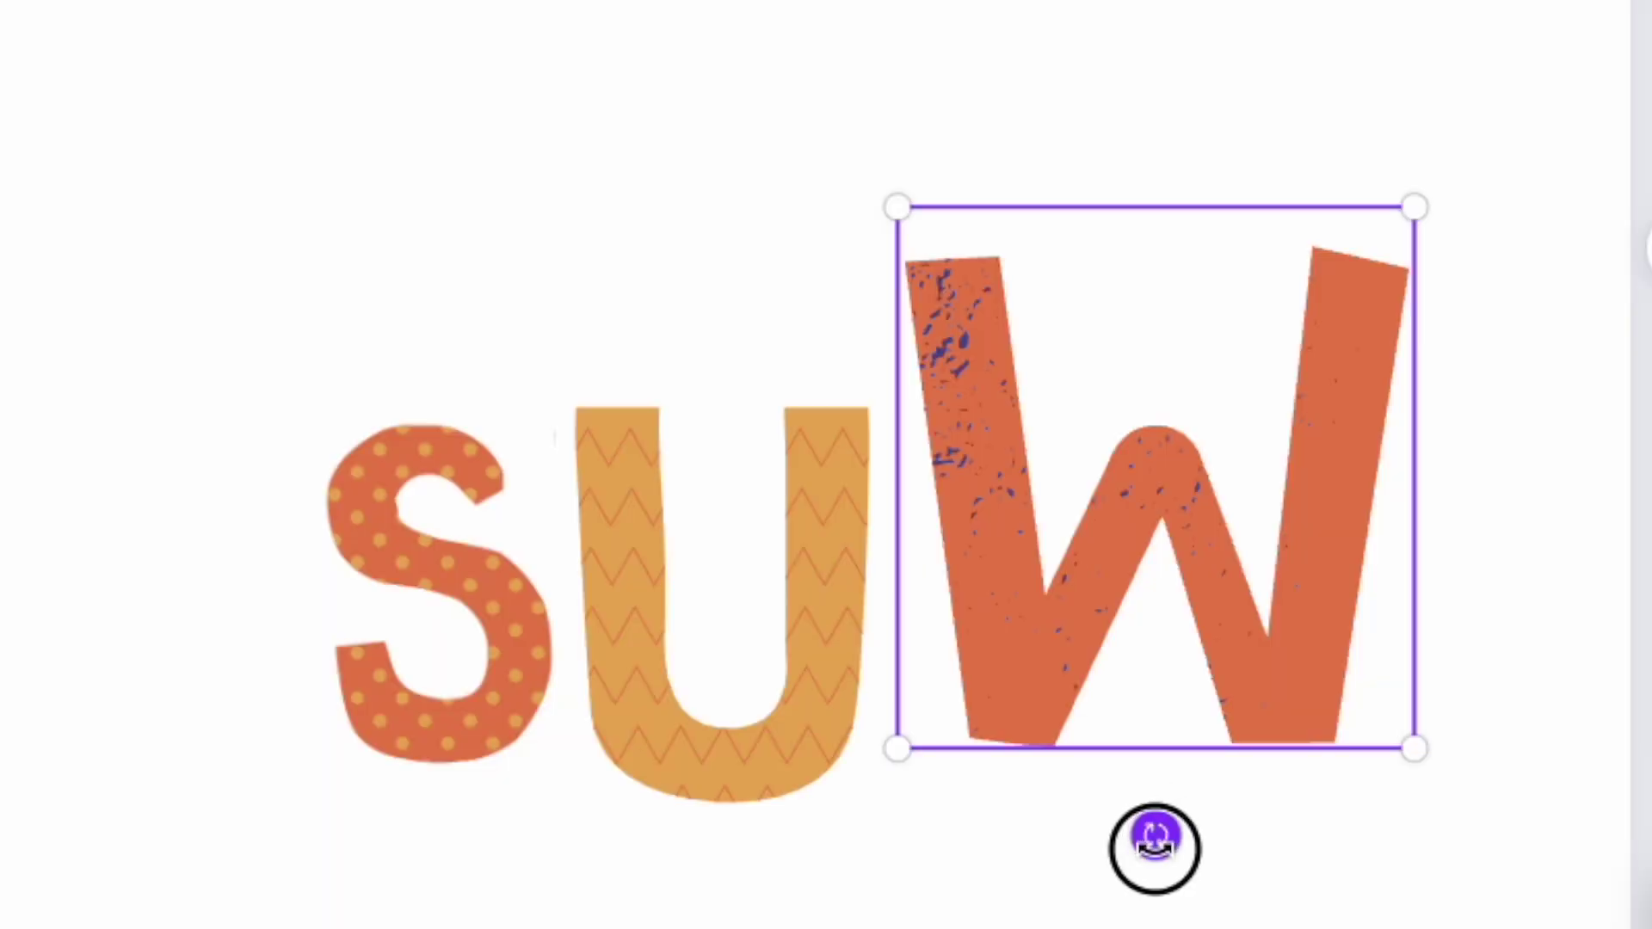
# Step: Rotate the orange W upside down into an M, shrink it and set it right after the U
pyautogui.moveTo(1155, 848); pyautogui.dragTo(1153, 247)
pyautogui.moveTo(1305, 623); pyautogui.dragTo(1360, 685)
pyautogui.moveTo(1279, 549); pyautogui.dragTo(1142, 659)
pyautogui.click(1047, 278)
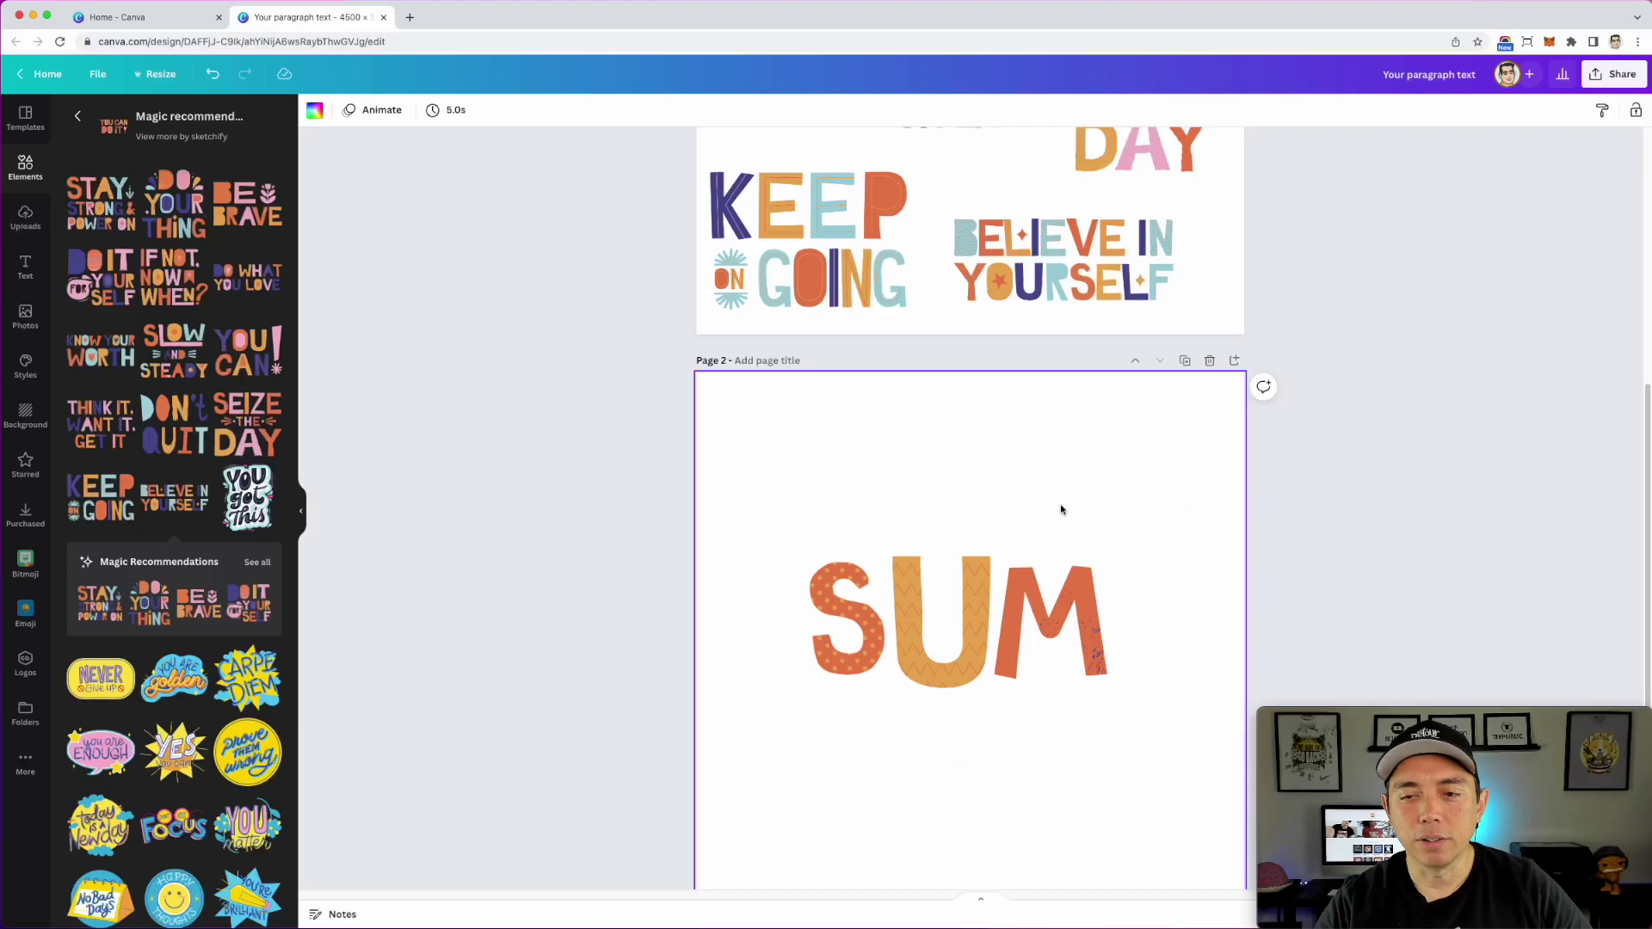
# Step: Place a copy of page 1's "DO WHAT YOU LOVE" graphic below the letters on page 2, enlarged to about 3,010 × 1,155 px
pyautogui.scroll(6, 1061, 512)
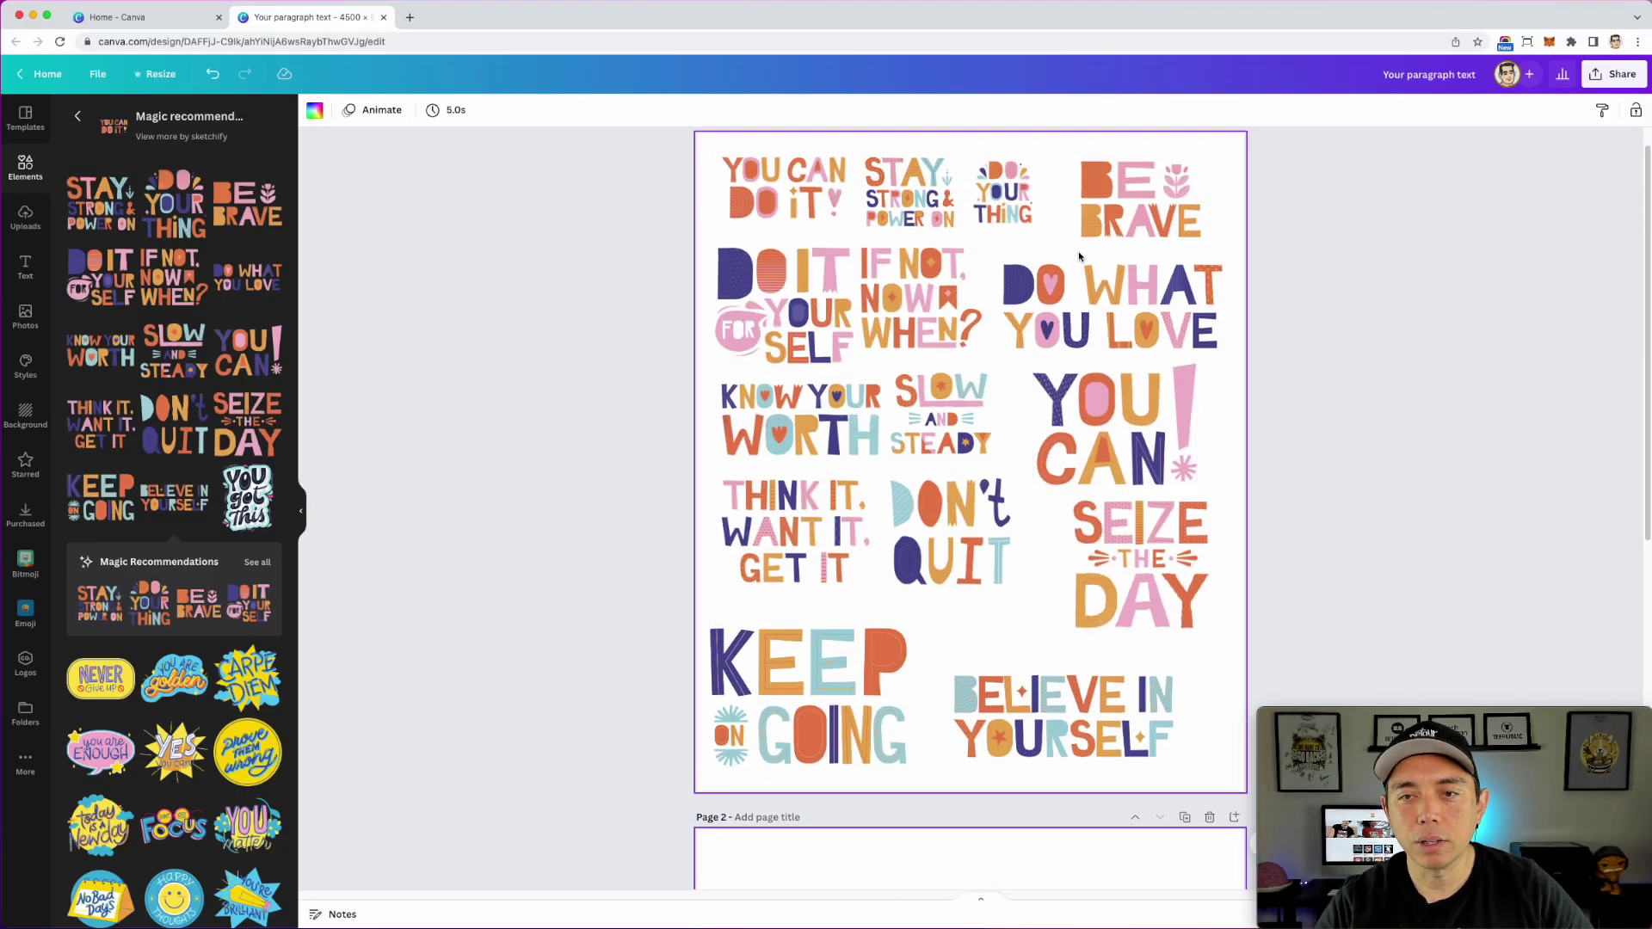
pyautogui.scroll(-1, 1112, 209)
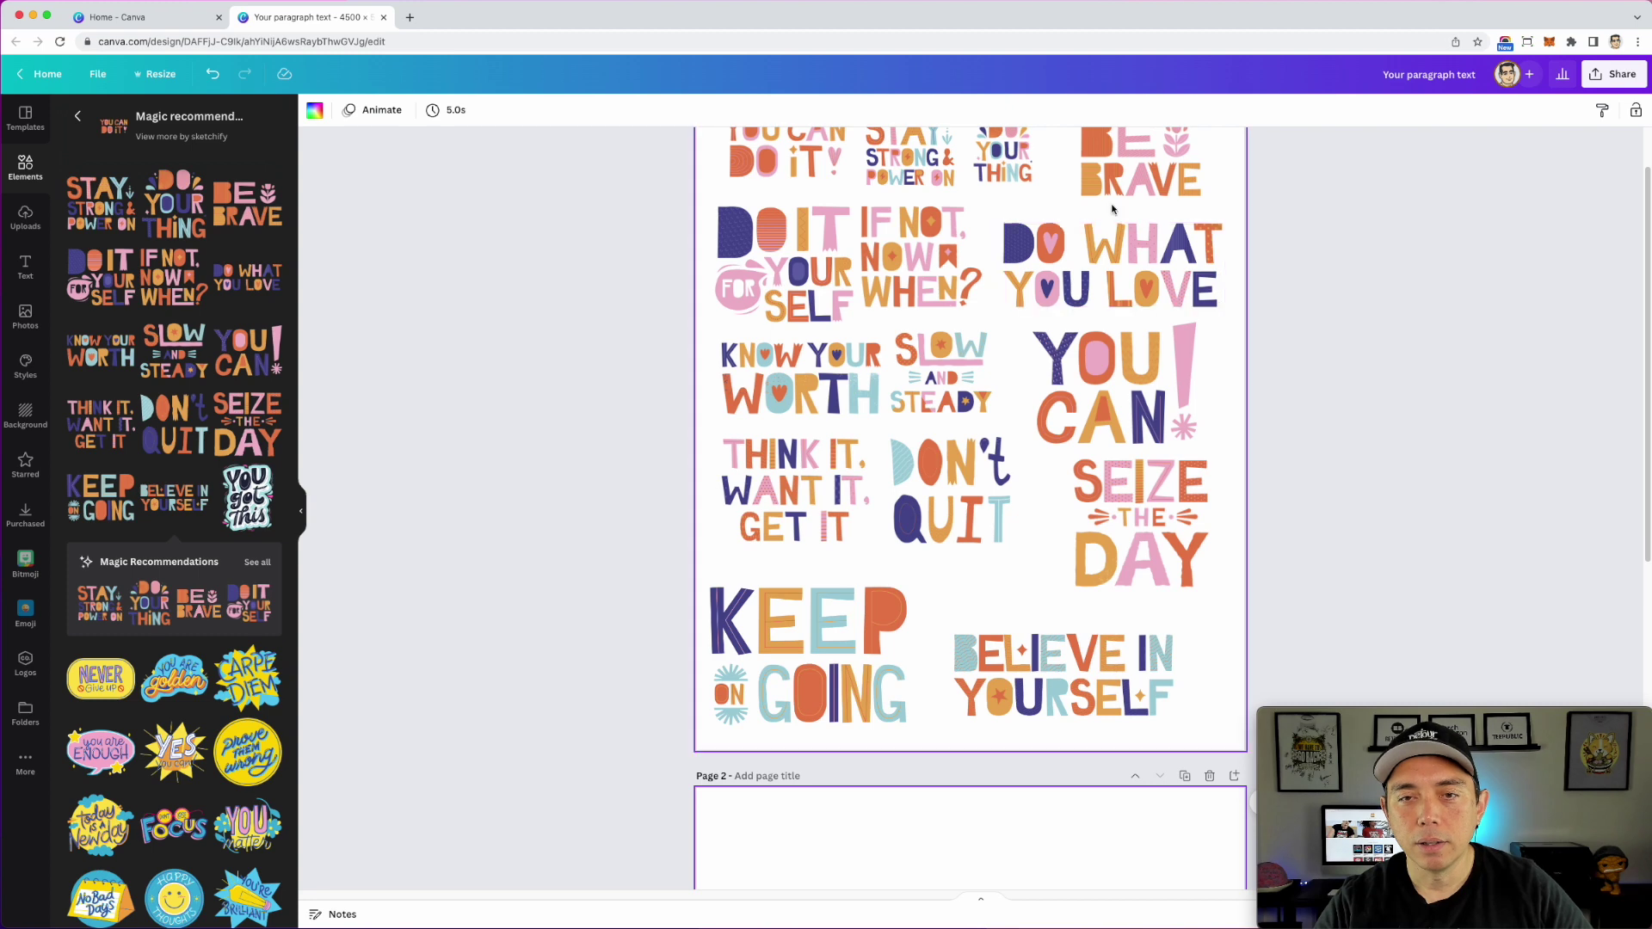
pyautogui.click(1133, 245)
pyautogui.moveTo(1133, 245); pyautogui.dragTo(988, 817)
pyautogui.scroll(-5, 1029, 761)
pyautogui.moveTo(1034, 232); pyautogui.dragTo(1133, 706)
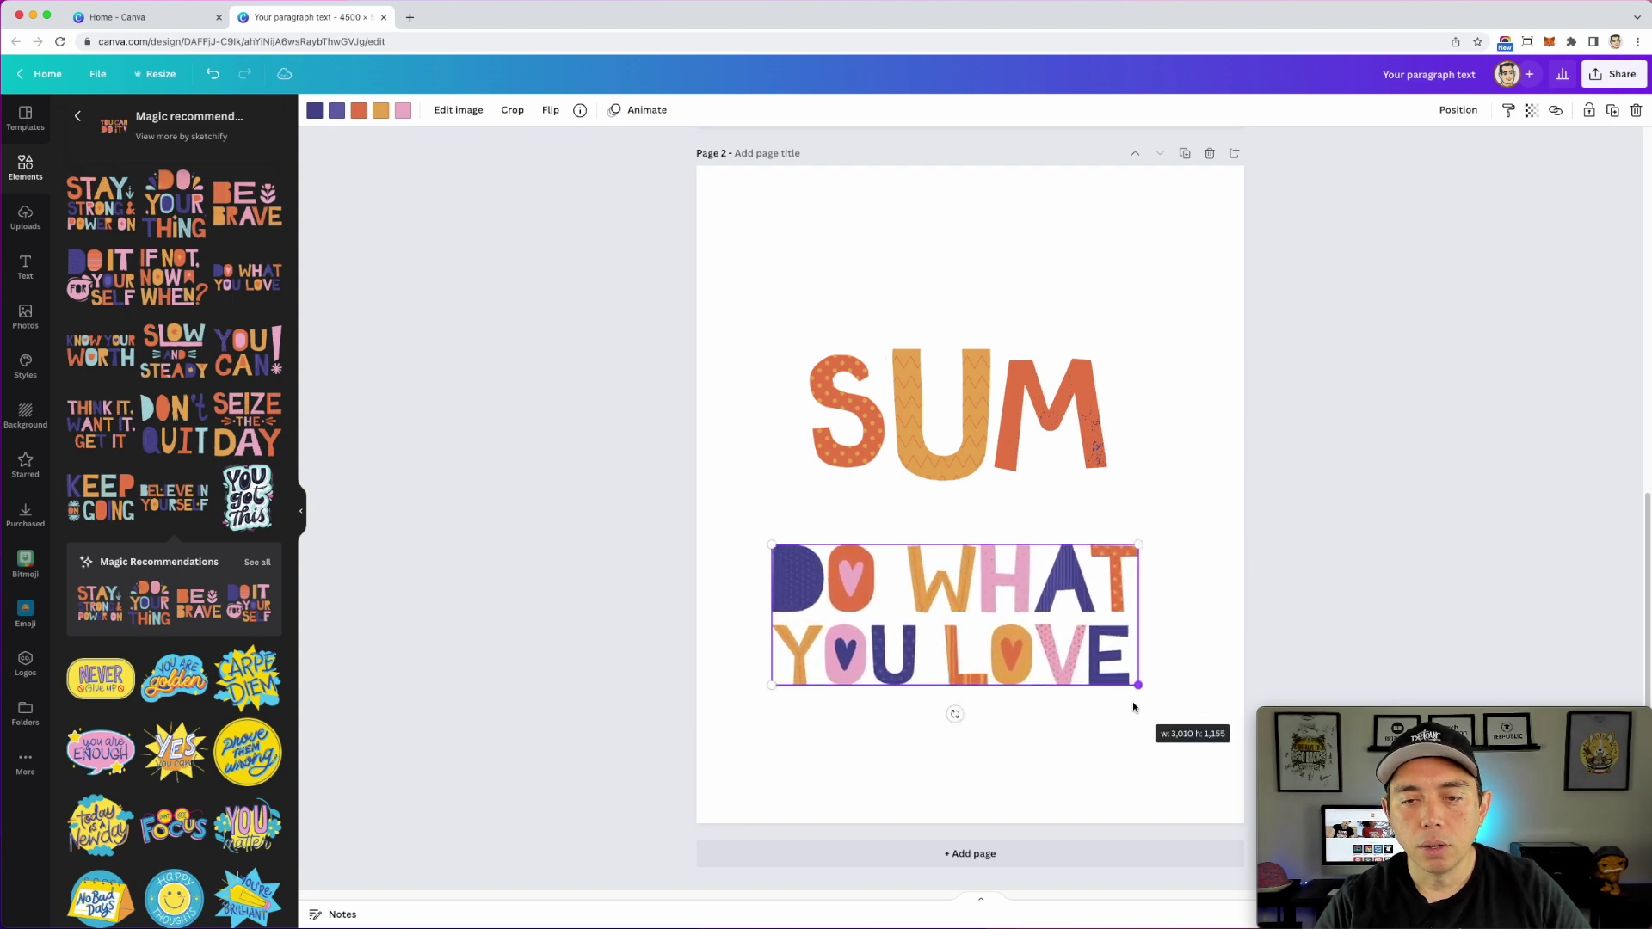
# Step: Crop the "DO WHAT YOU LOVE" copy to the yellow W of "WHAT" and turn it upside down as an M beneath the S
pyautogui.click(516, 117)
pyautogui.moveTo(1135, 546); pyautogui.dragTo(982, 526)
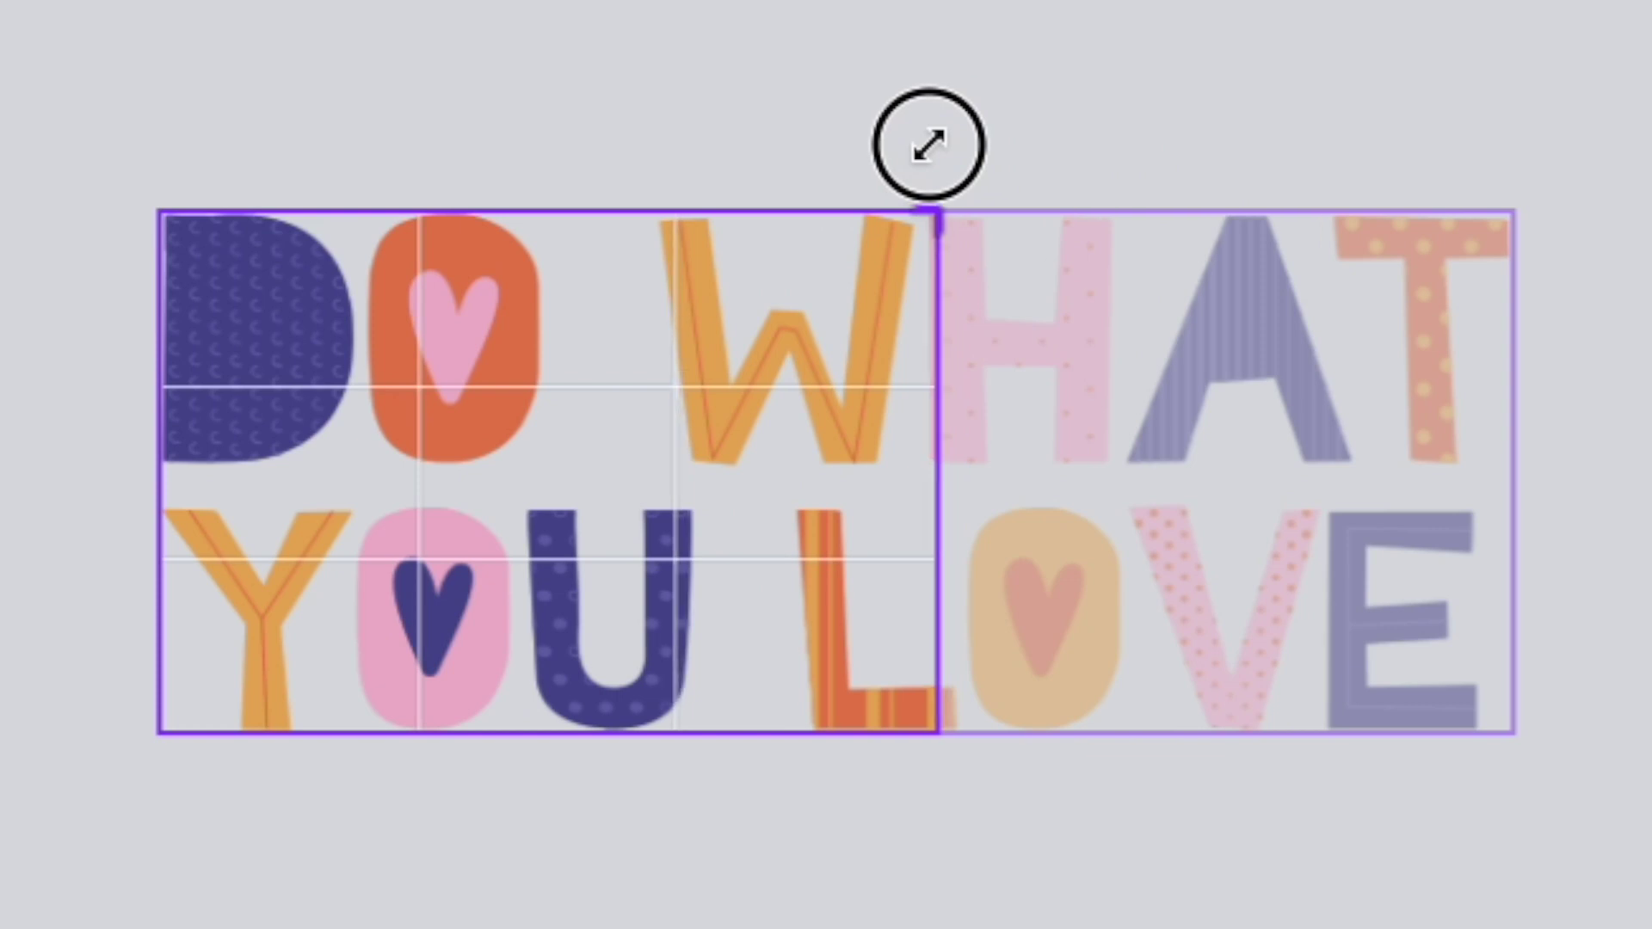
pyautogui.moveTo(933, 146); pyautogui.dragTo(923, 146)
pyautogui.moveTo(159, 222); pyautogui.dragTo(634, 168)
pyautogui.moveTo(918, 699); pyautogui.dragTo(914, 483)
pyautogui.click(851, 158)
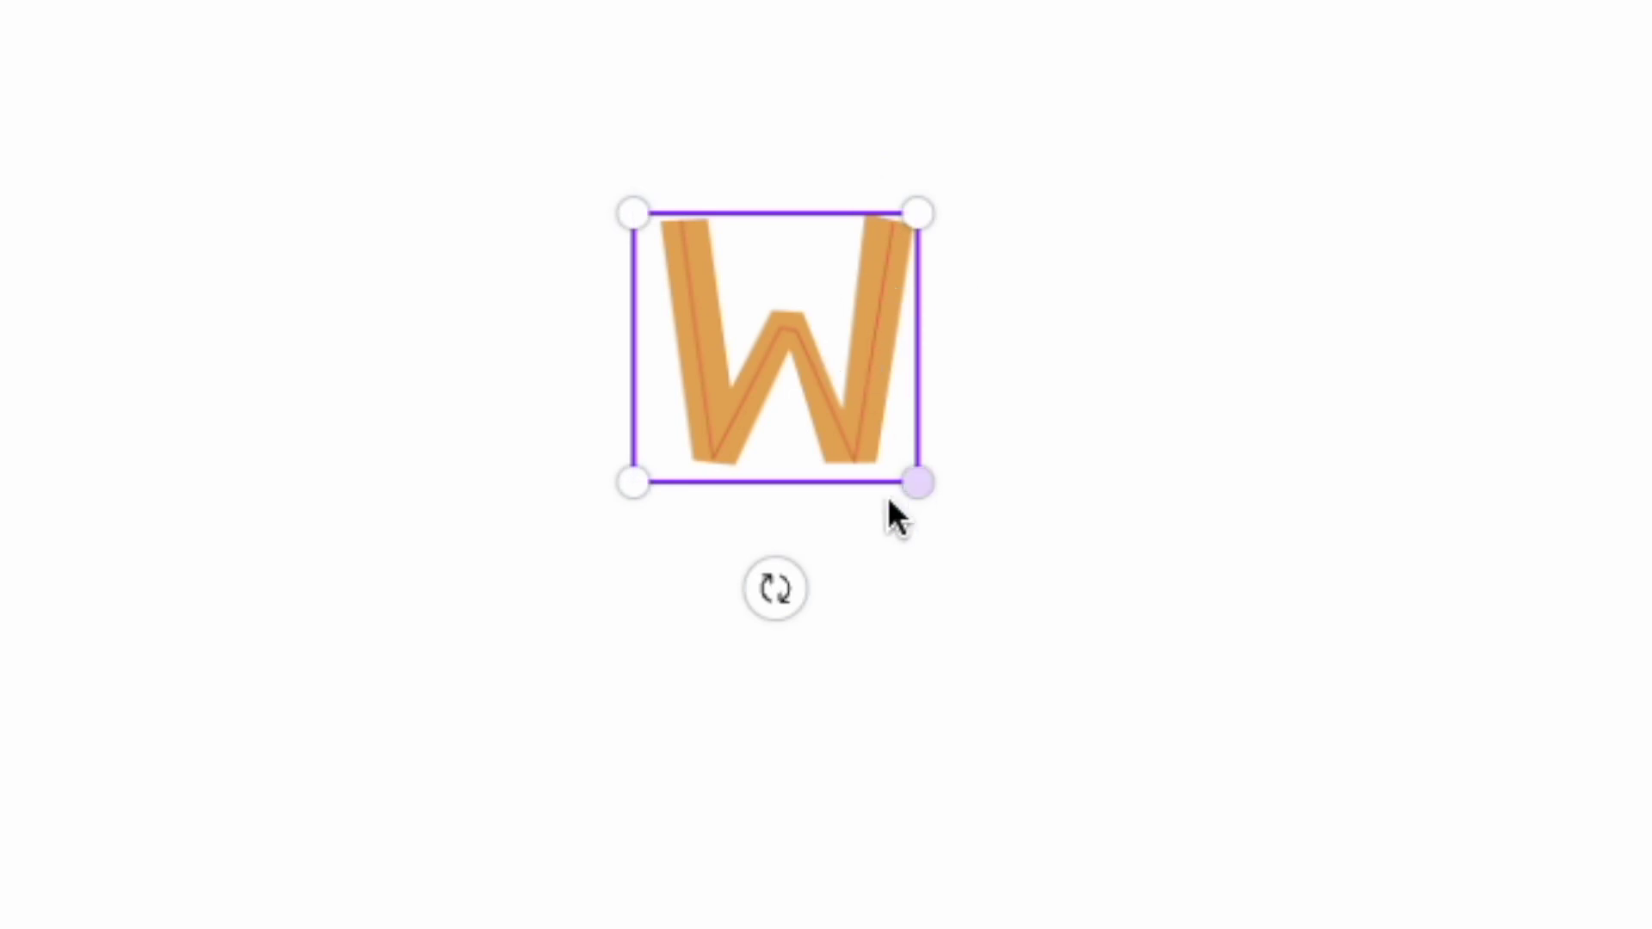
pyautogui.moveTo(765, 585); pyautogui.dragTo(796, 129)
pyautogui.moveTo(972, 618); pyautogui.dragTo(856, 527)
pyautogui.scroll(3, 977, 586)
pyautogui.scroll(4, 977, 586)
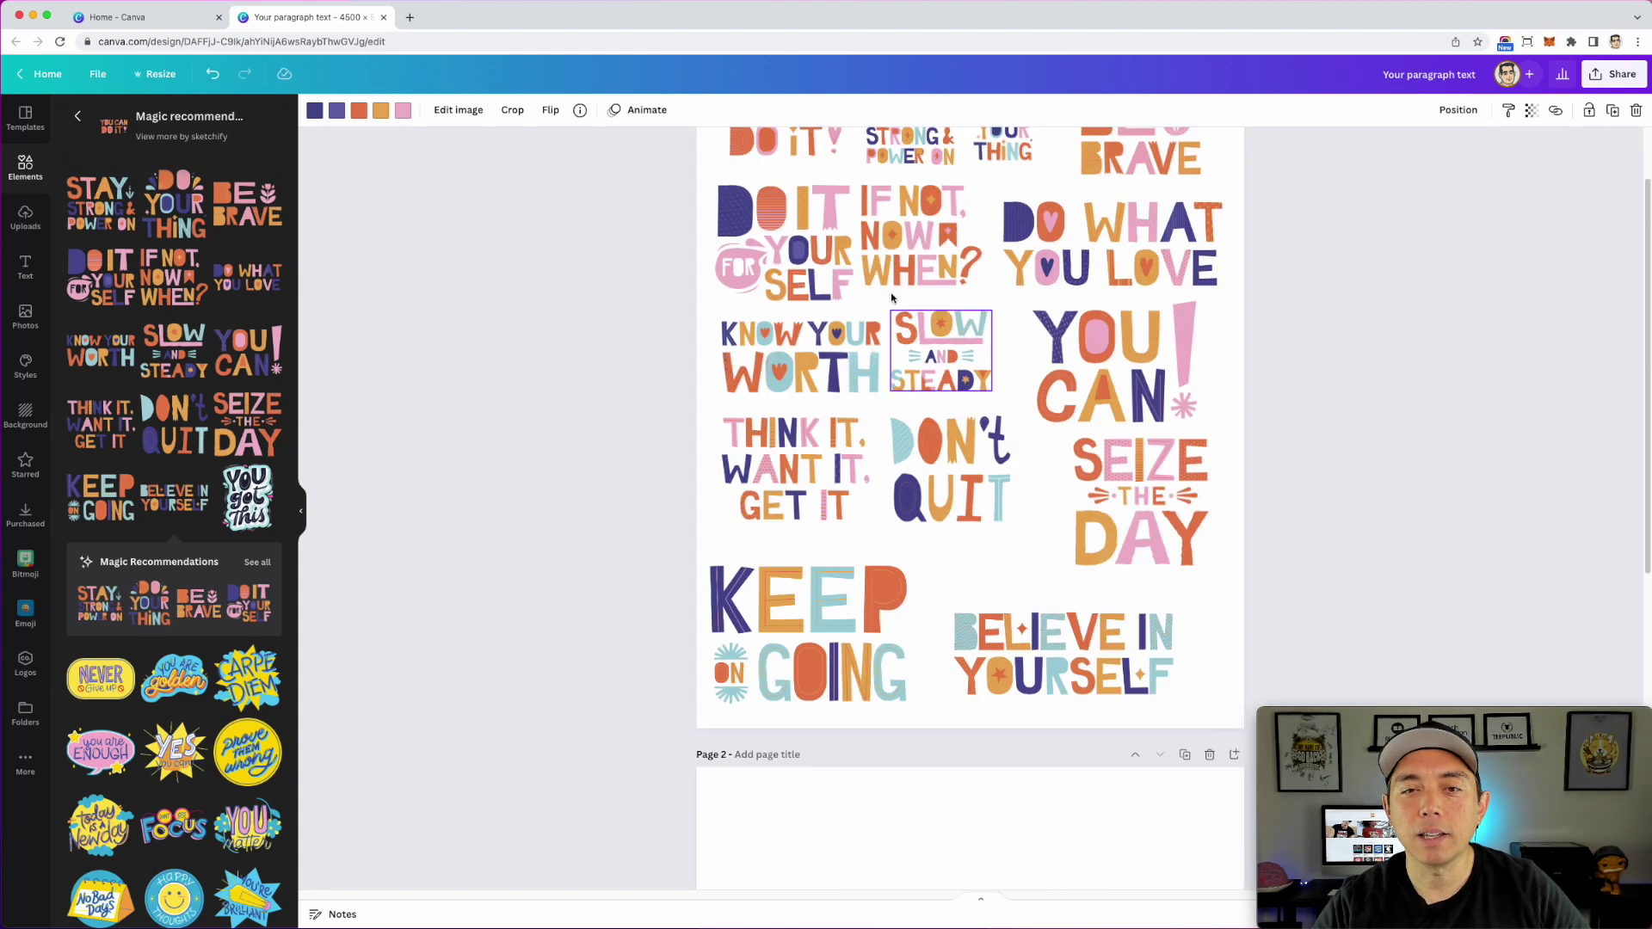
pyautogui.scroll(1, 936, 404)
pyautogui.click(937, 322)
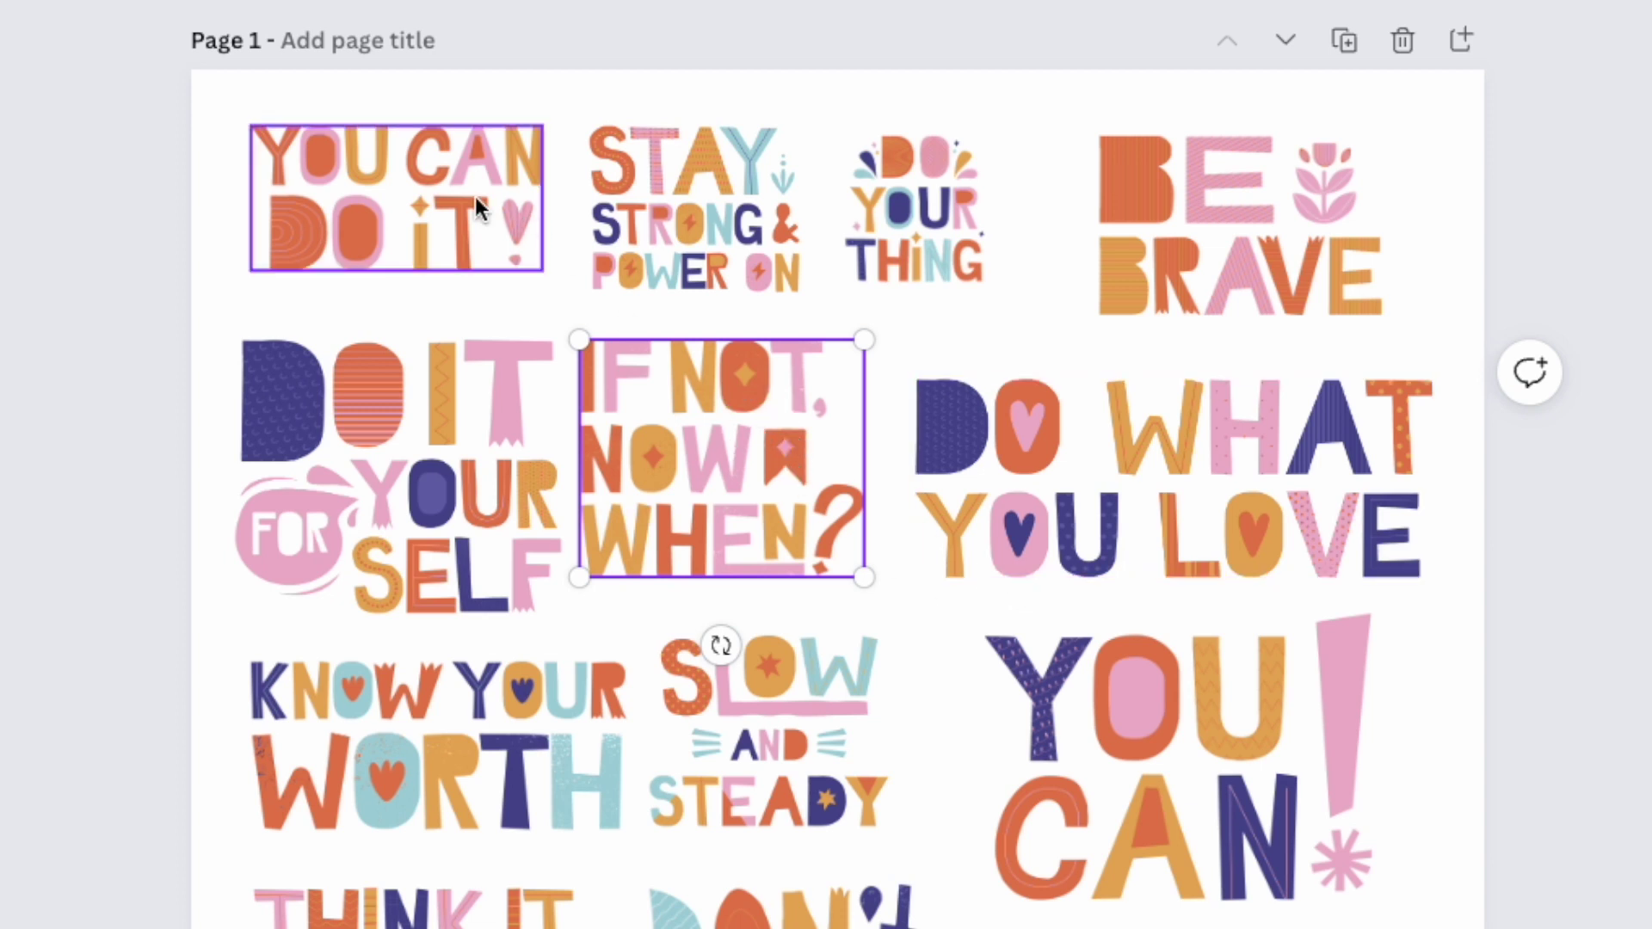
pyautogui.click(456, 226)
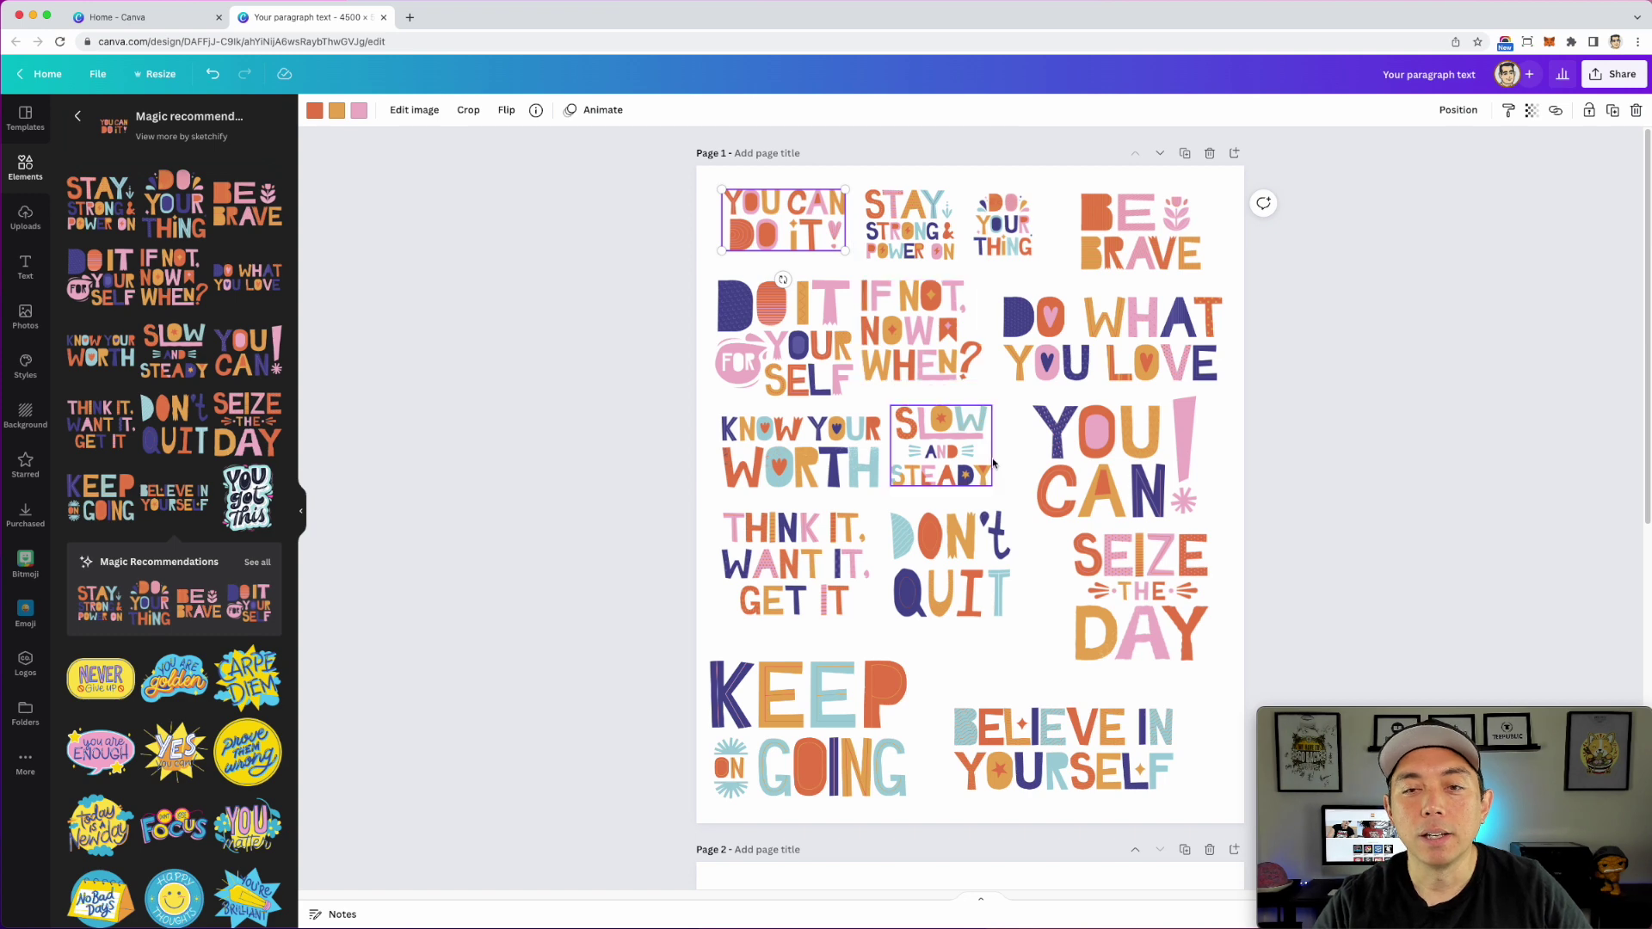
# Step: Enlarge the yellow M in the second row slightly and straighten its rotation
pyautogui.scroll(-10, 993, 465)
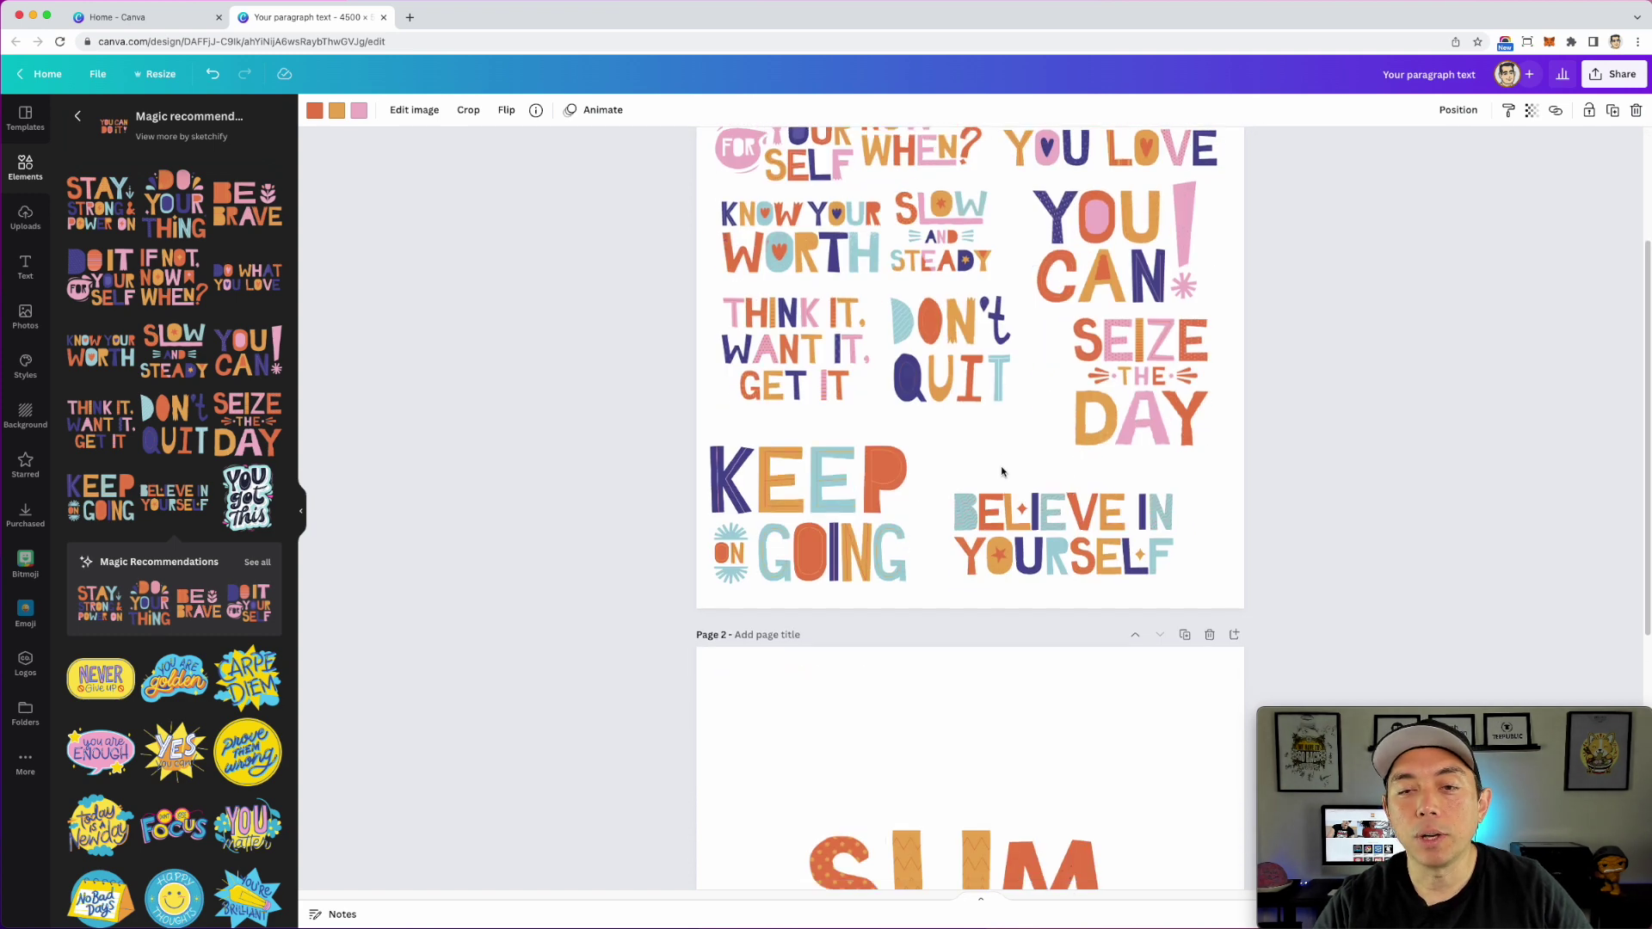
pyautogui.click(892, 674)
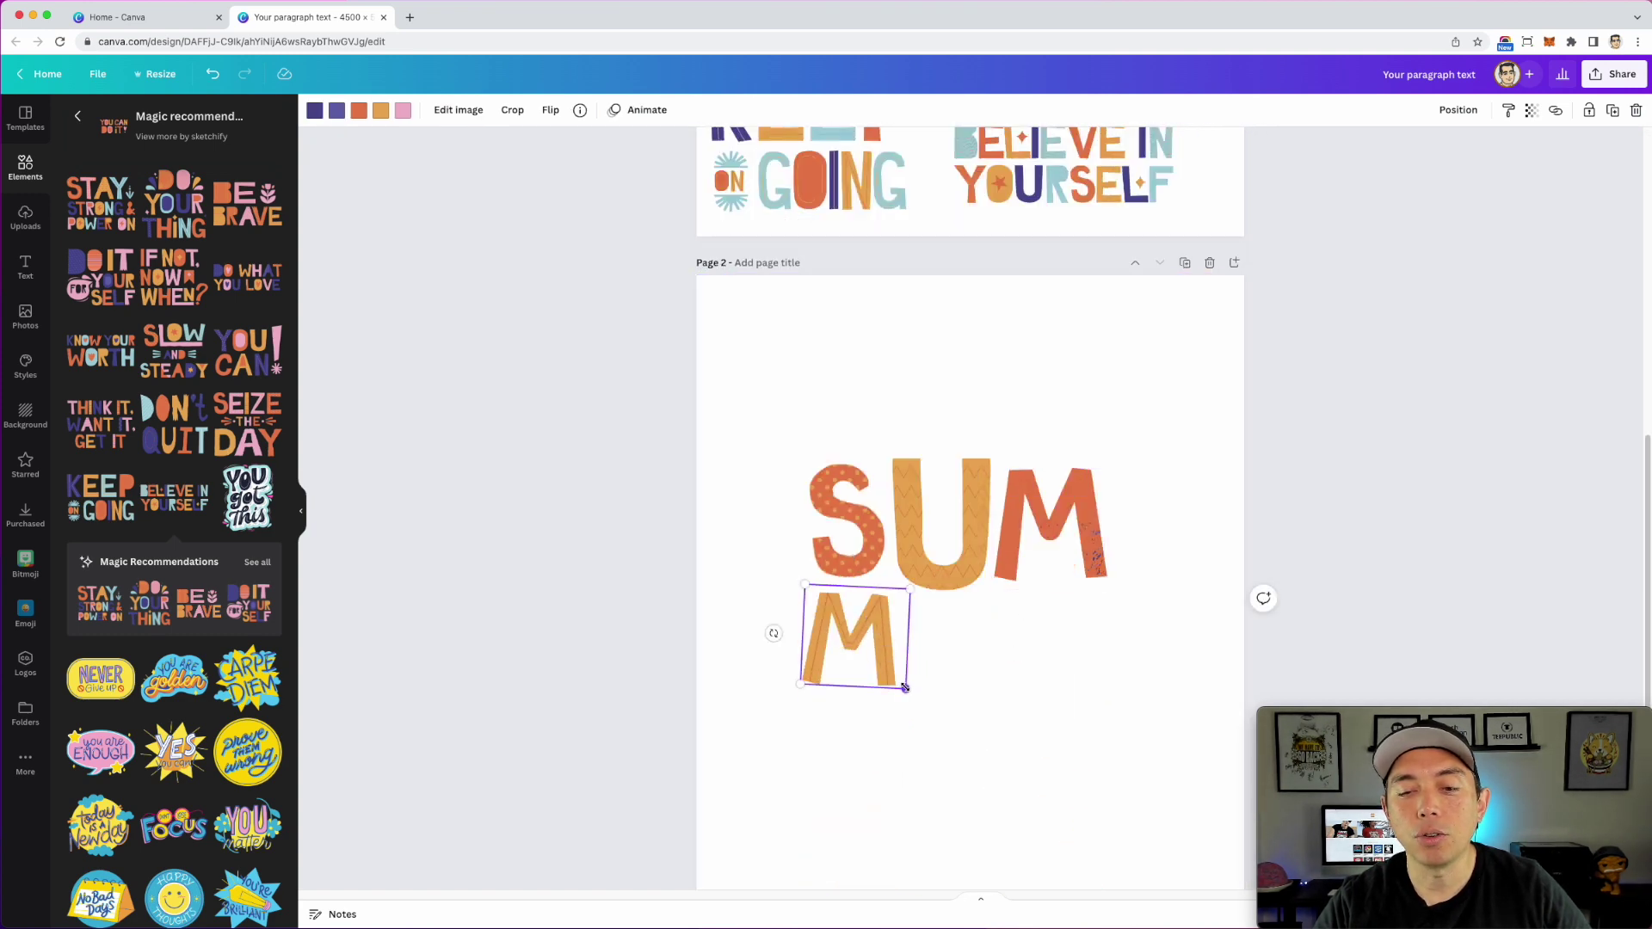
pyautogui.moveTo(907, 689); pyautogui.dragTo(910, 693)
pyautogui.moveTo(776, 637); pyautogui.dragTo(776, 640)
# Step: Place a copy of page 1's "STAY STRONG & POWER ON" graphic beside the yellow M on page 2 and enlarge it
pyautogui.scroll(3, 1145, 469)
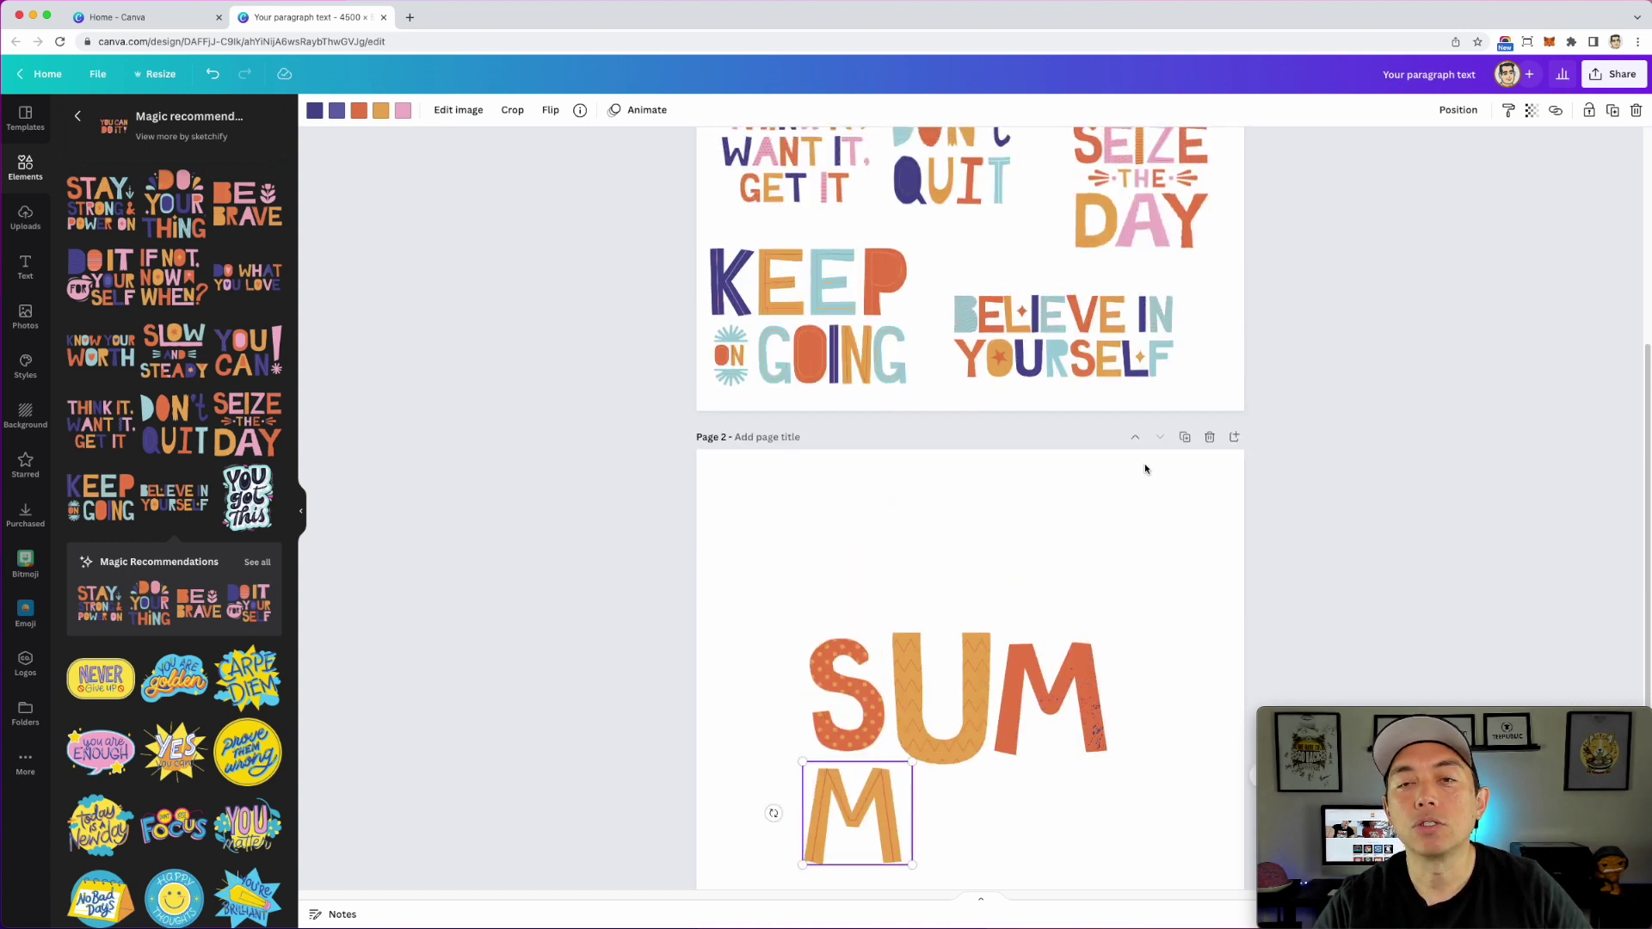
pyautogui.scroll(5, 1145, 468)
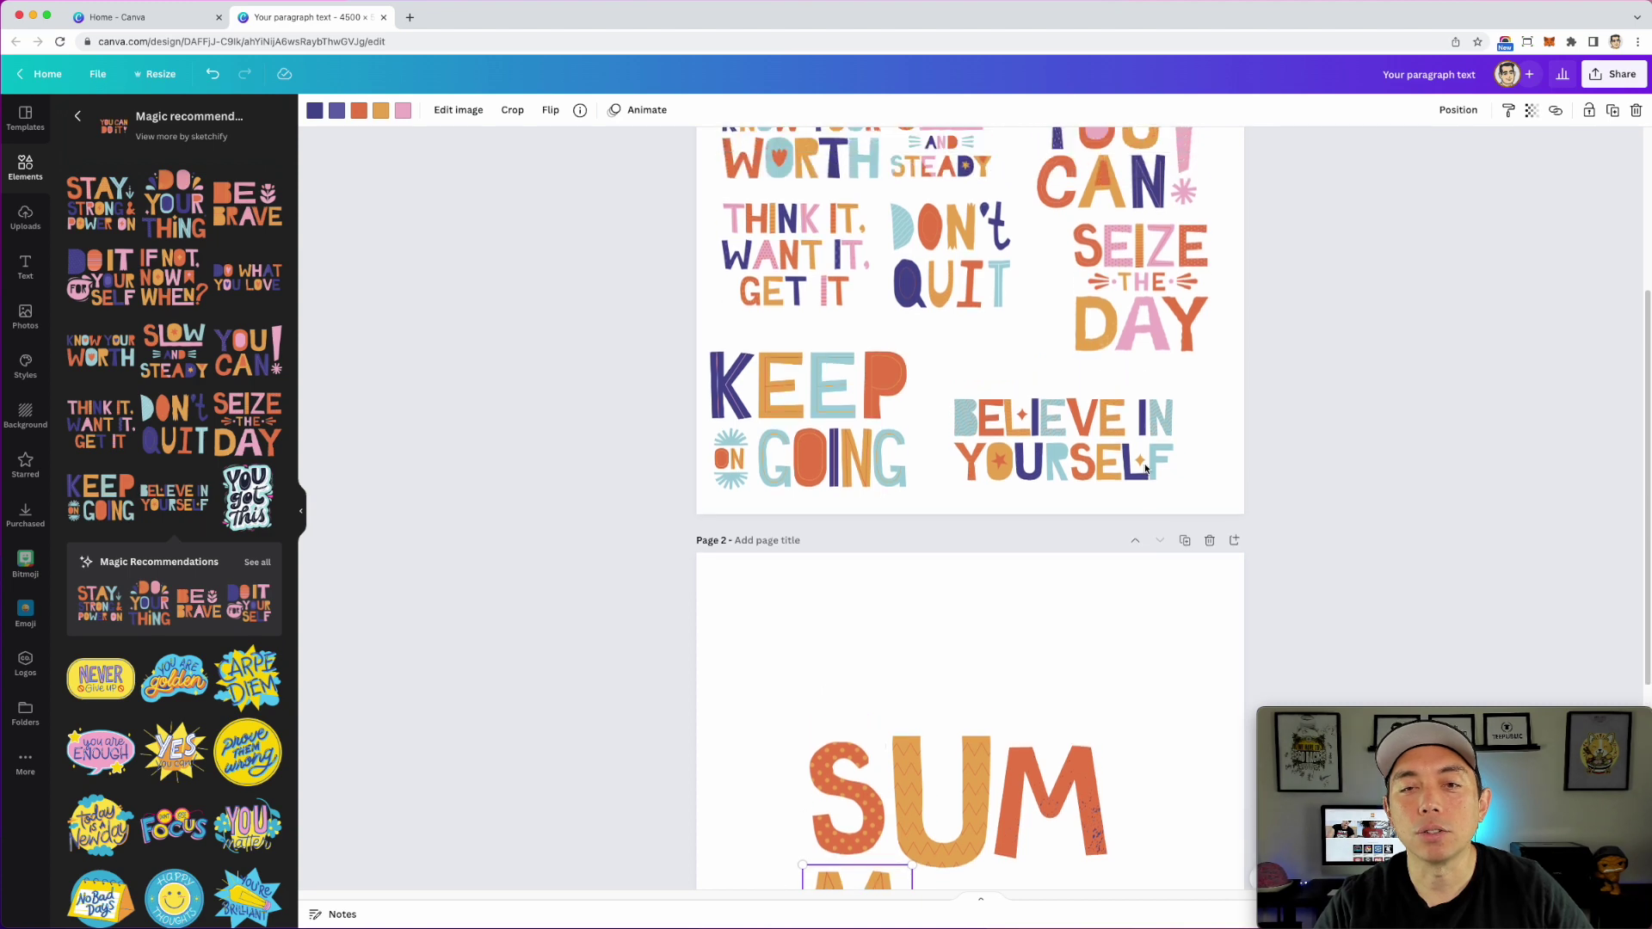
pyautogui.scroll(2, 1145, 469)
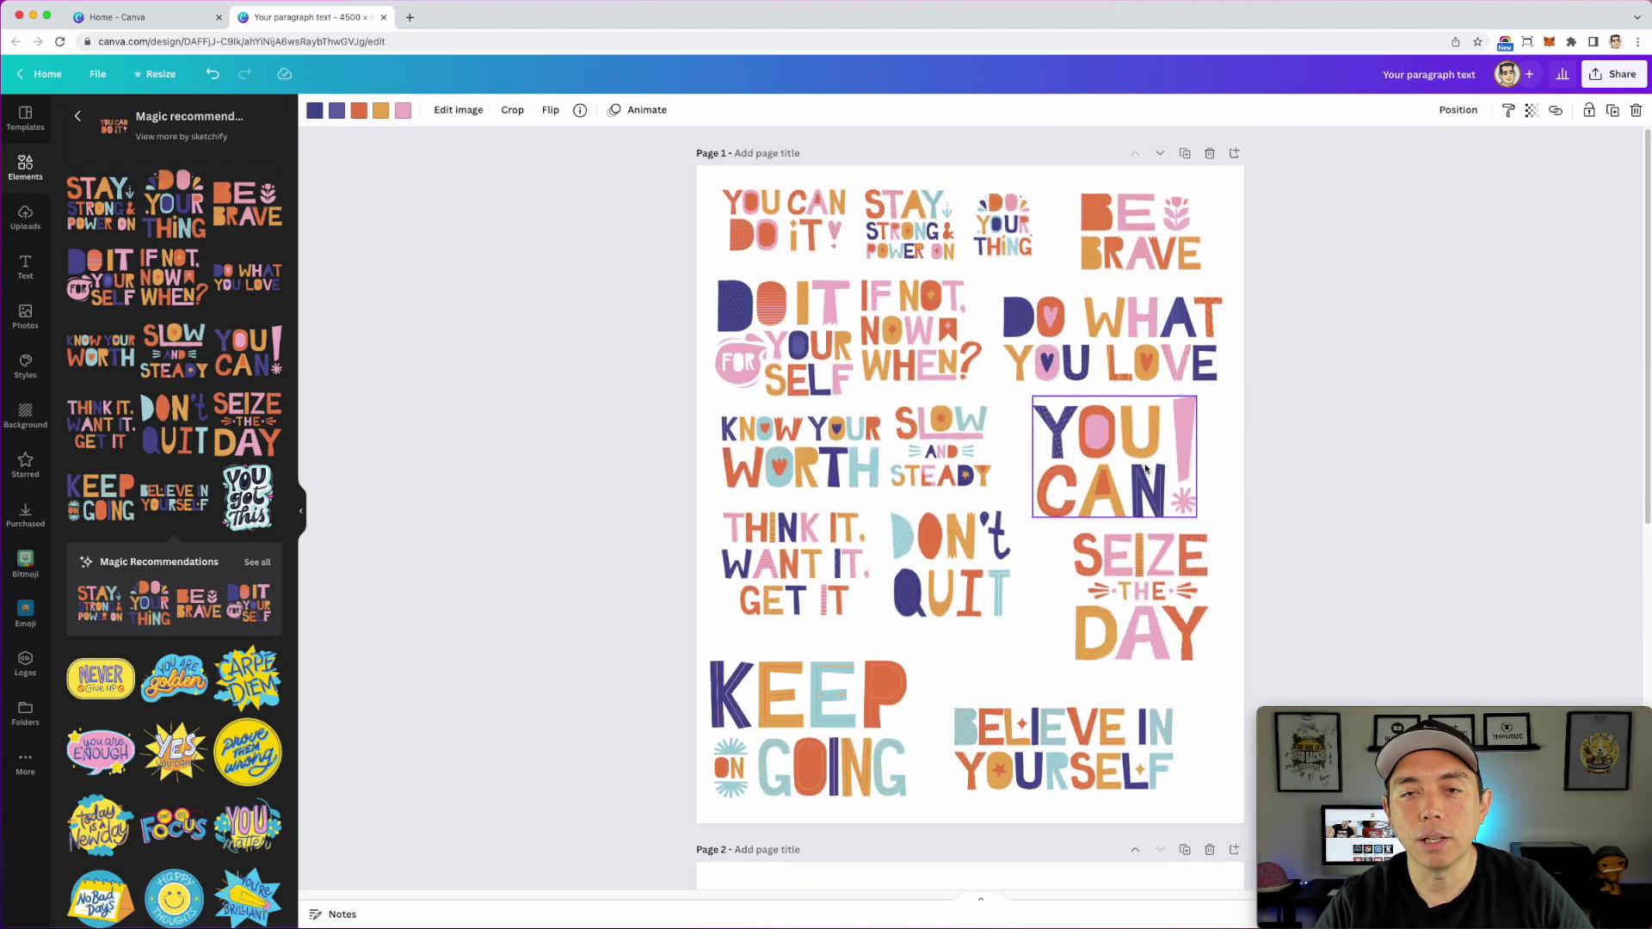
pyautogui.scroll(-1, 933, 185)
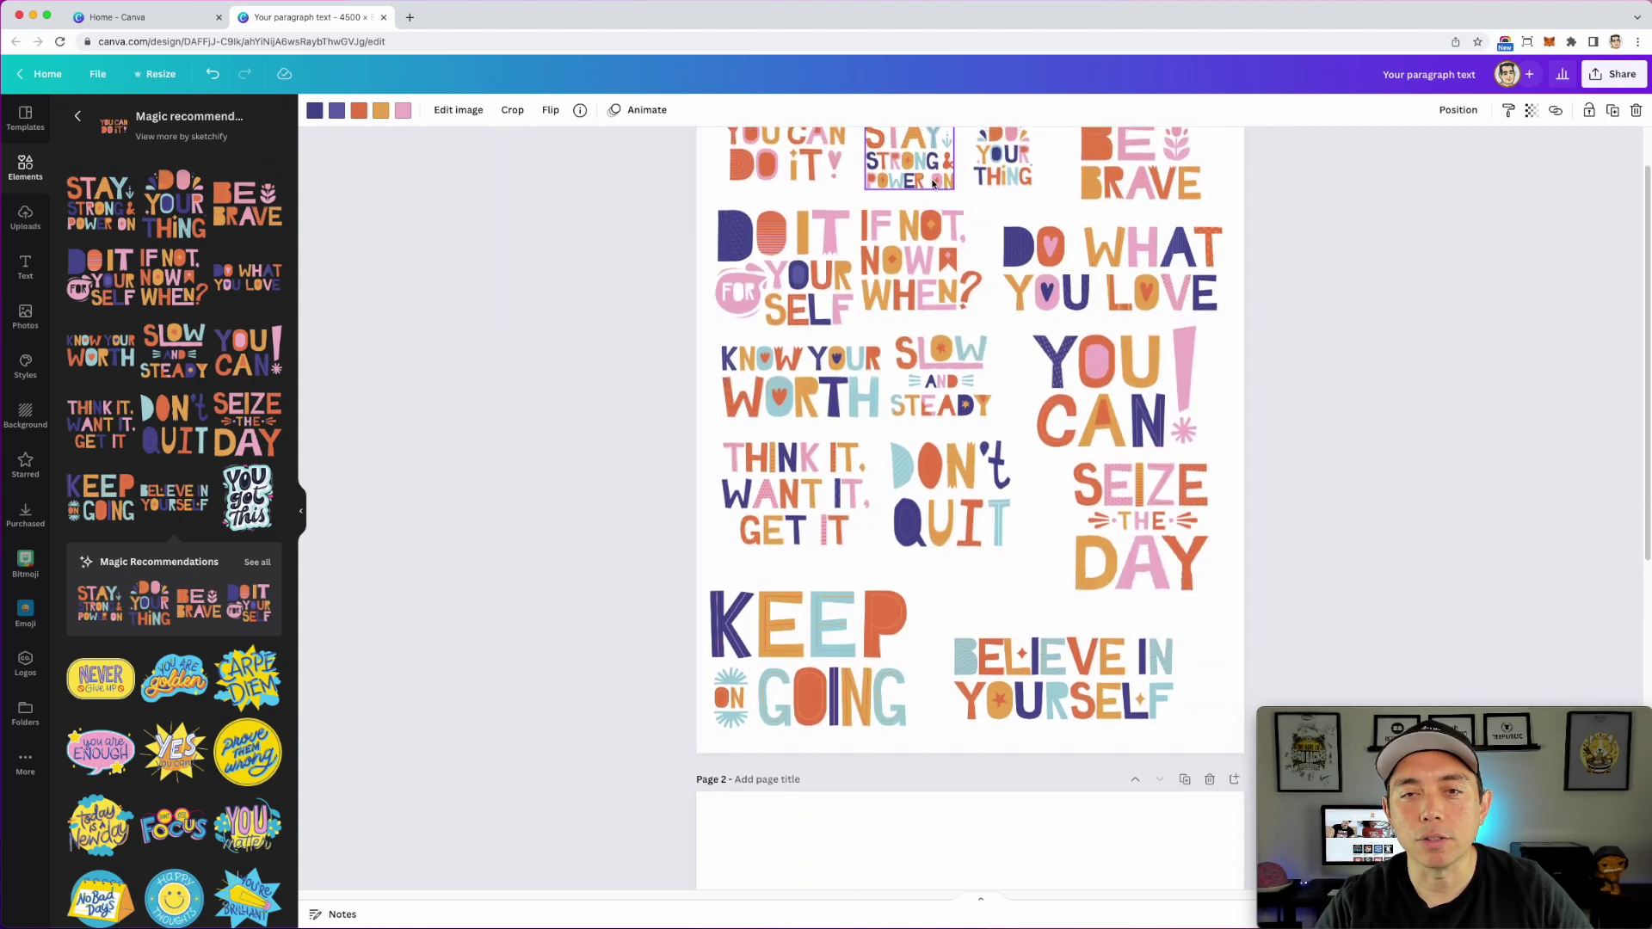
pyautogui.moveTo(927, 172); pyautogui.dragTo(1069, 852)
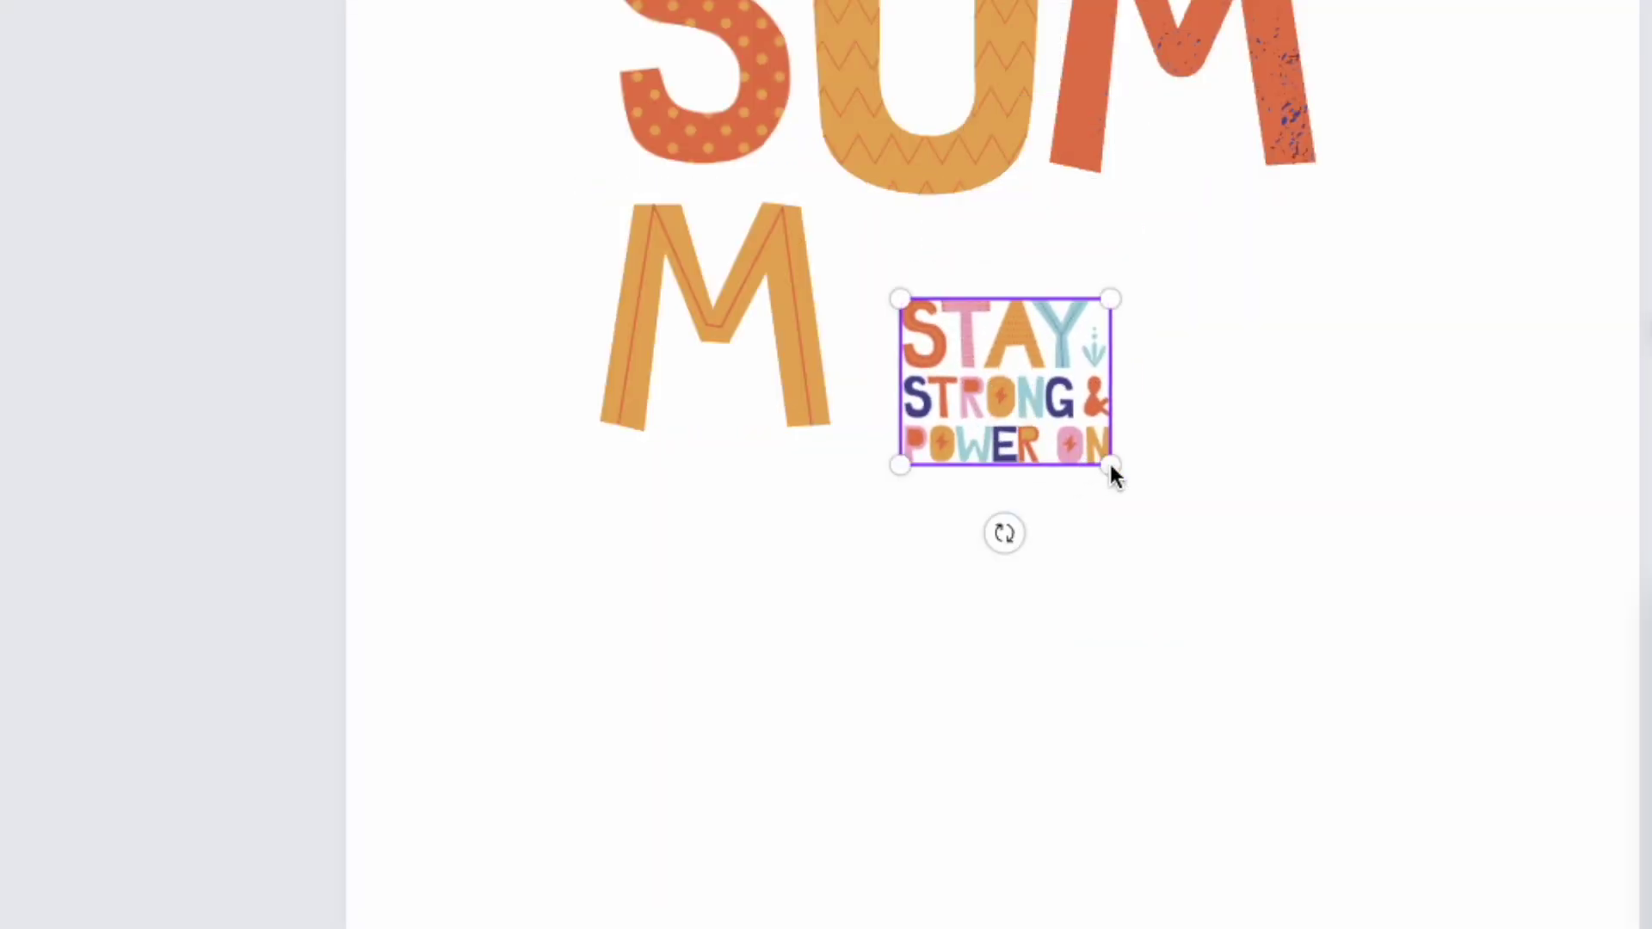
pyautogui.moveTo(1109, 465); pyautogui.dragTo(1560, 808)
pyautogui.moveTo(1284, 490); pyautogui.dragTo(1076, 150)
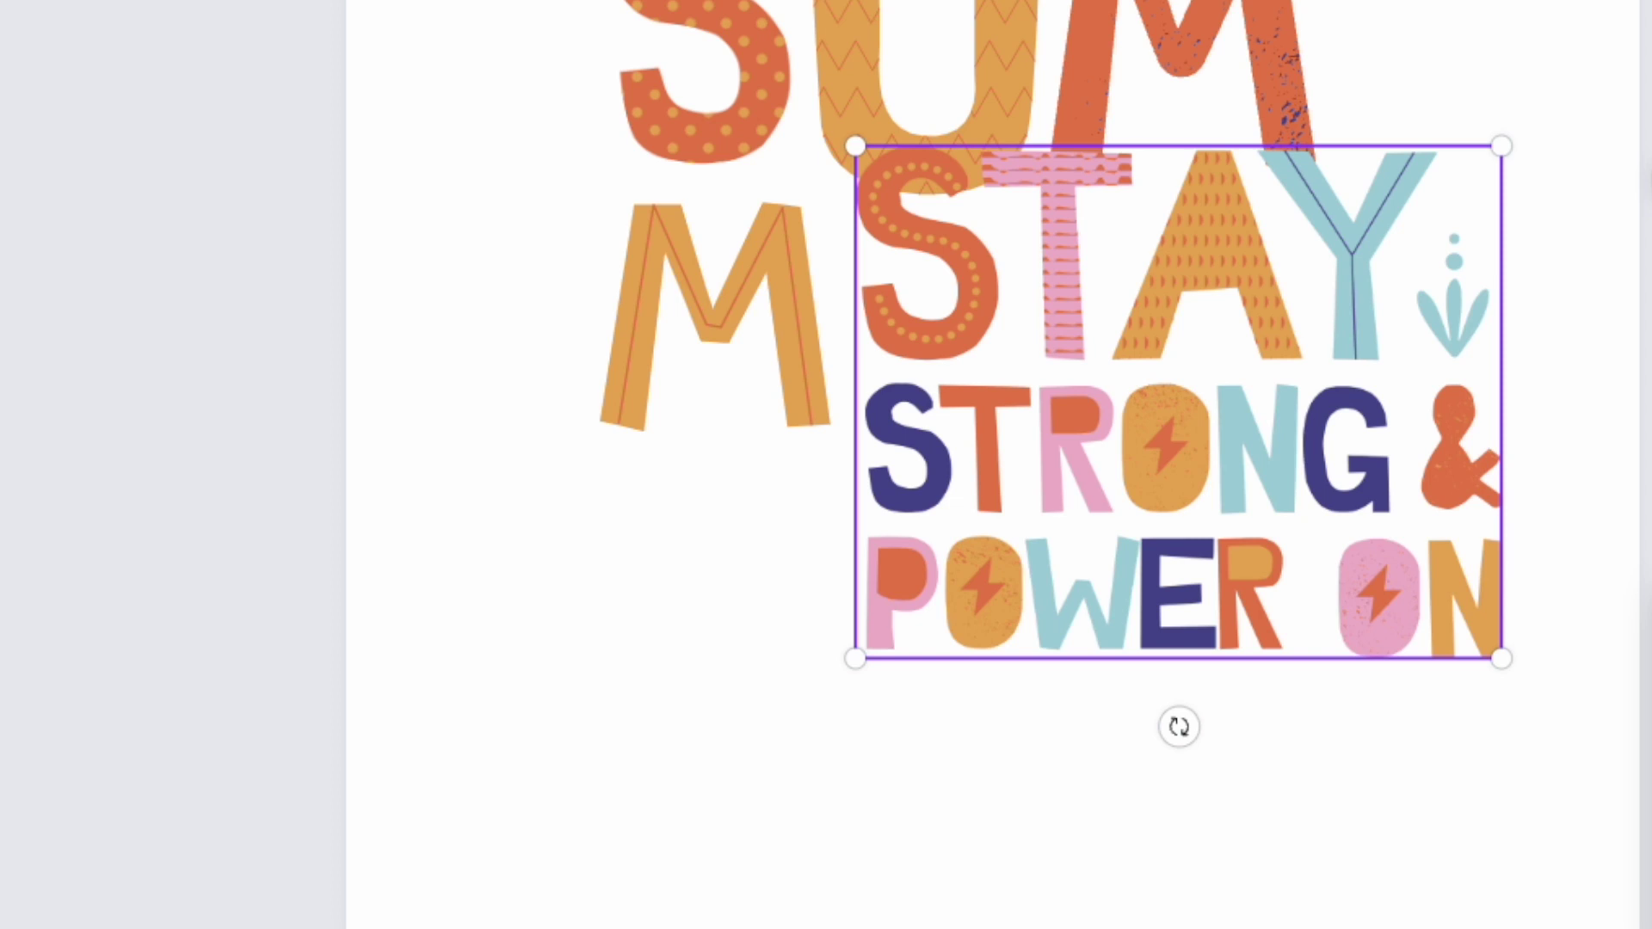
# Step: Crop the "STAY STRONG & POWER ON" copy to the "ER" of "POWER" and enlarge the two letters
pyautogui.doubleClick(1480, 482)
pyautogui.moveTo(1501, 148); pyautogui.dragTo(1295, 531)
pyautogui.moveTo(859, 533); pyautogui.dragTo(1134, 538)
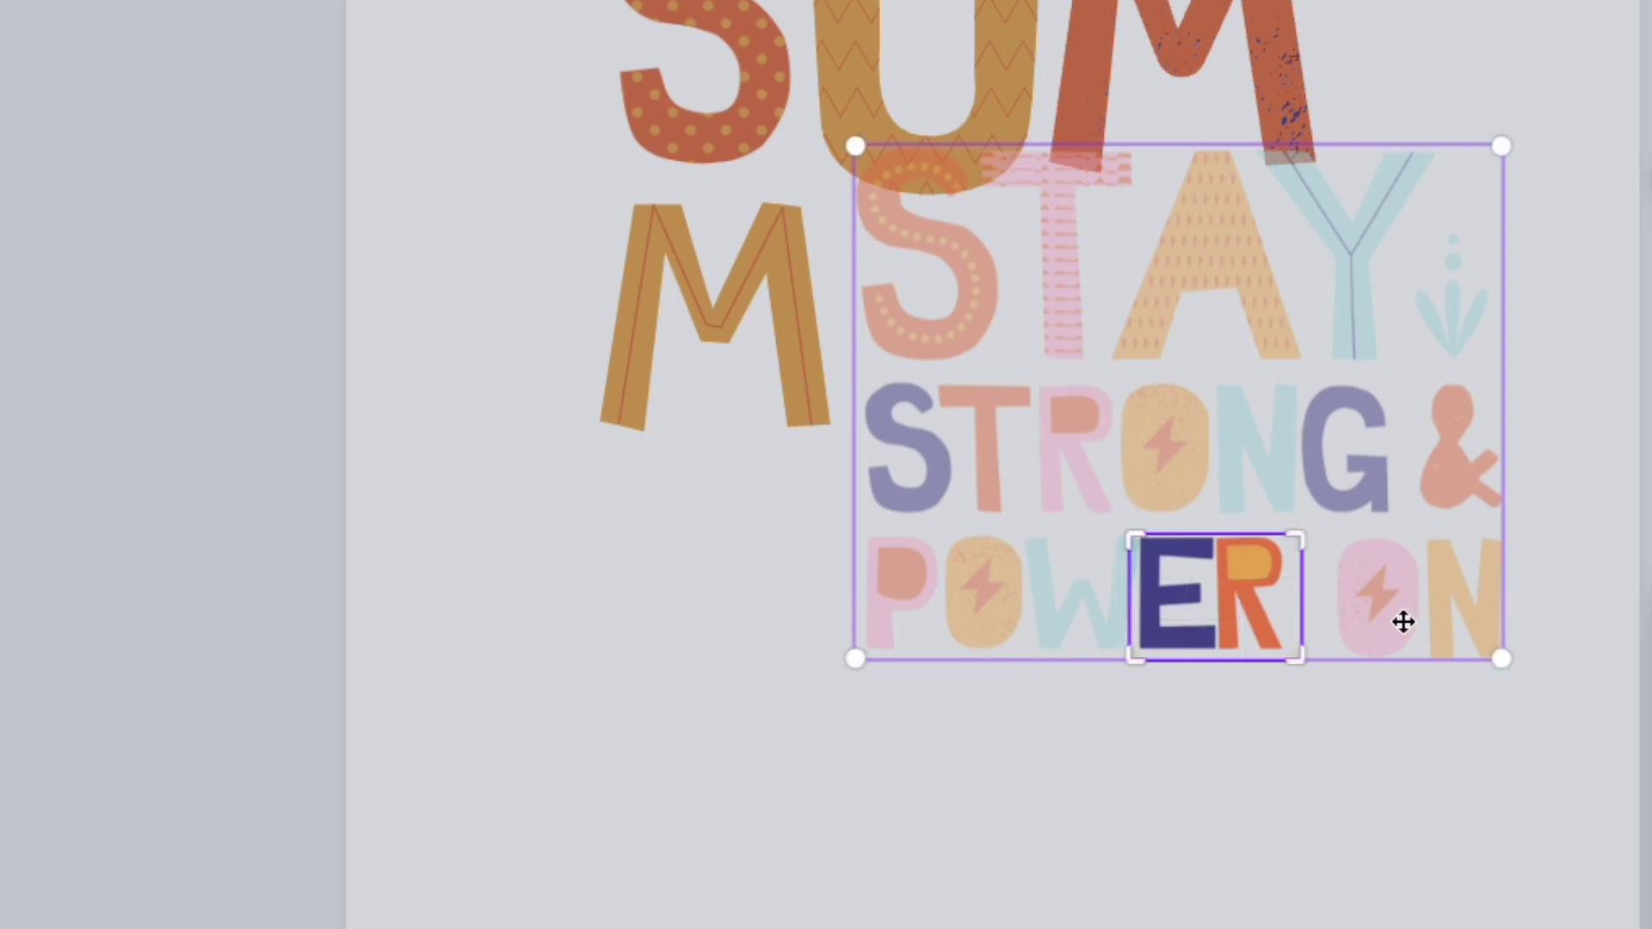
pyautogui.click(1540, 173)
pyautogui.moveTo(1242, 642); pyautogui.dragTo(1450, 648)
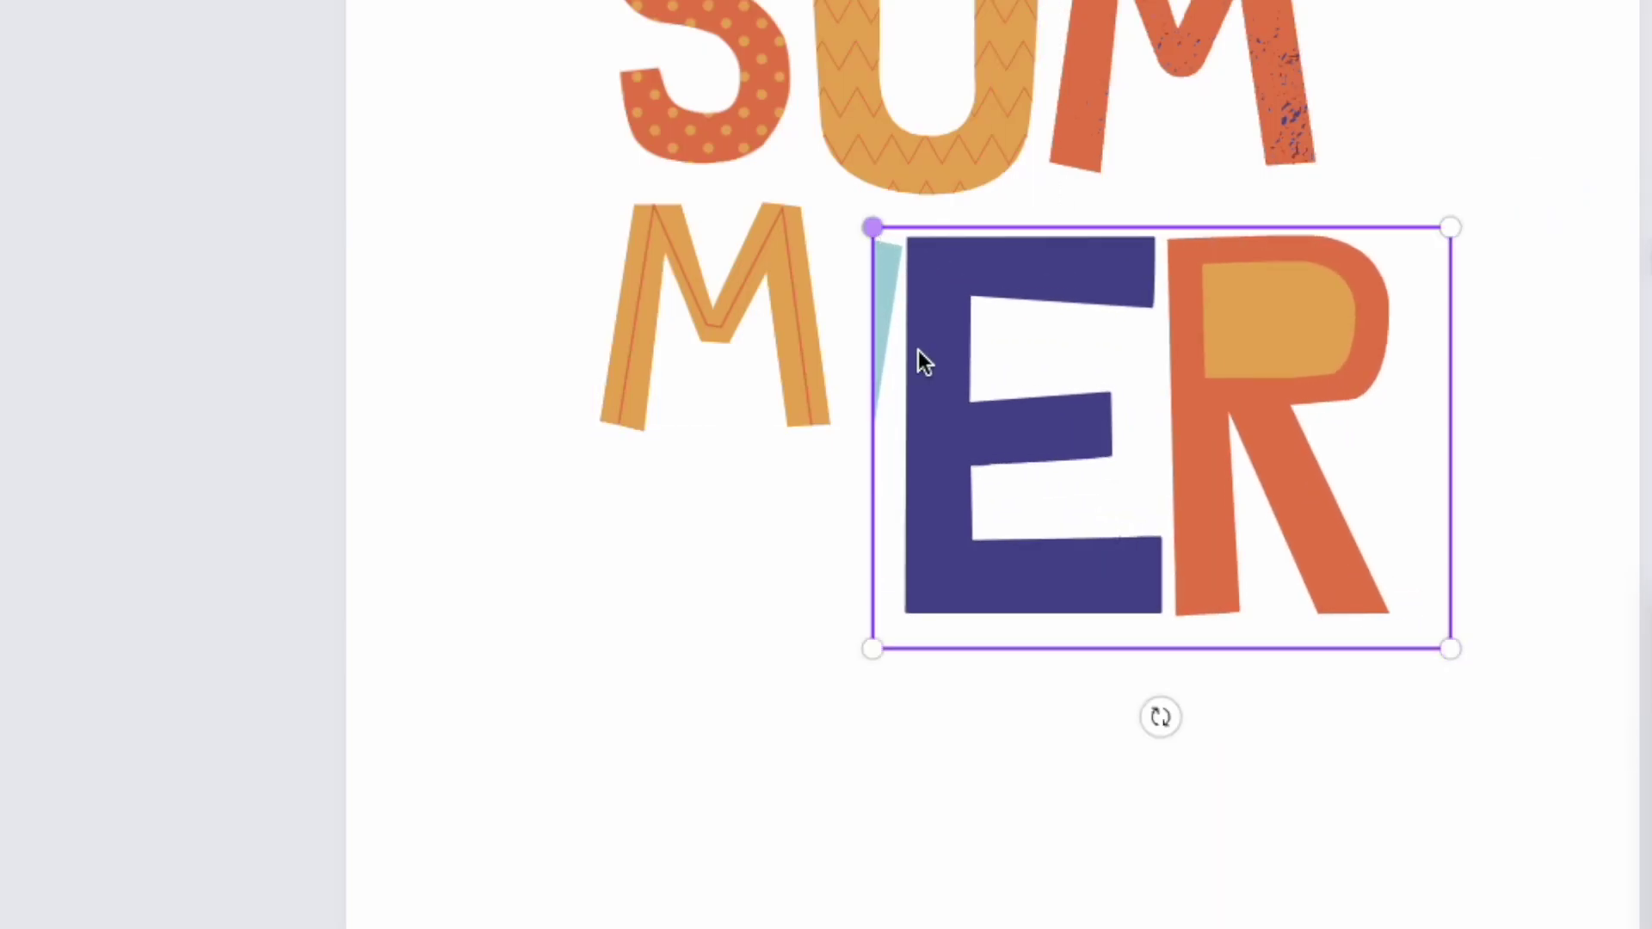
# Step: Trim the light blue sliver off the edge of the "ER" piece, shrink it and place it beneath the U and orange M
pyautogui.press('Return')
pyautogui.moveTo(871, 236); pyautogui.dragTo(900, 231)
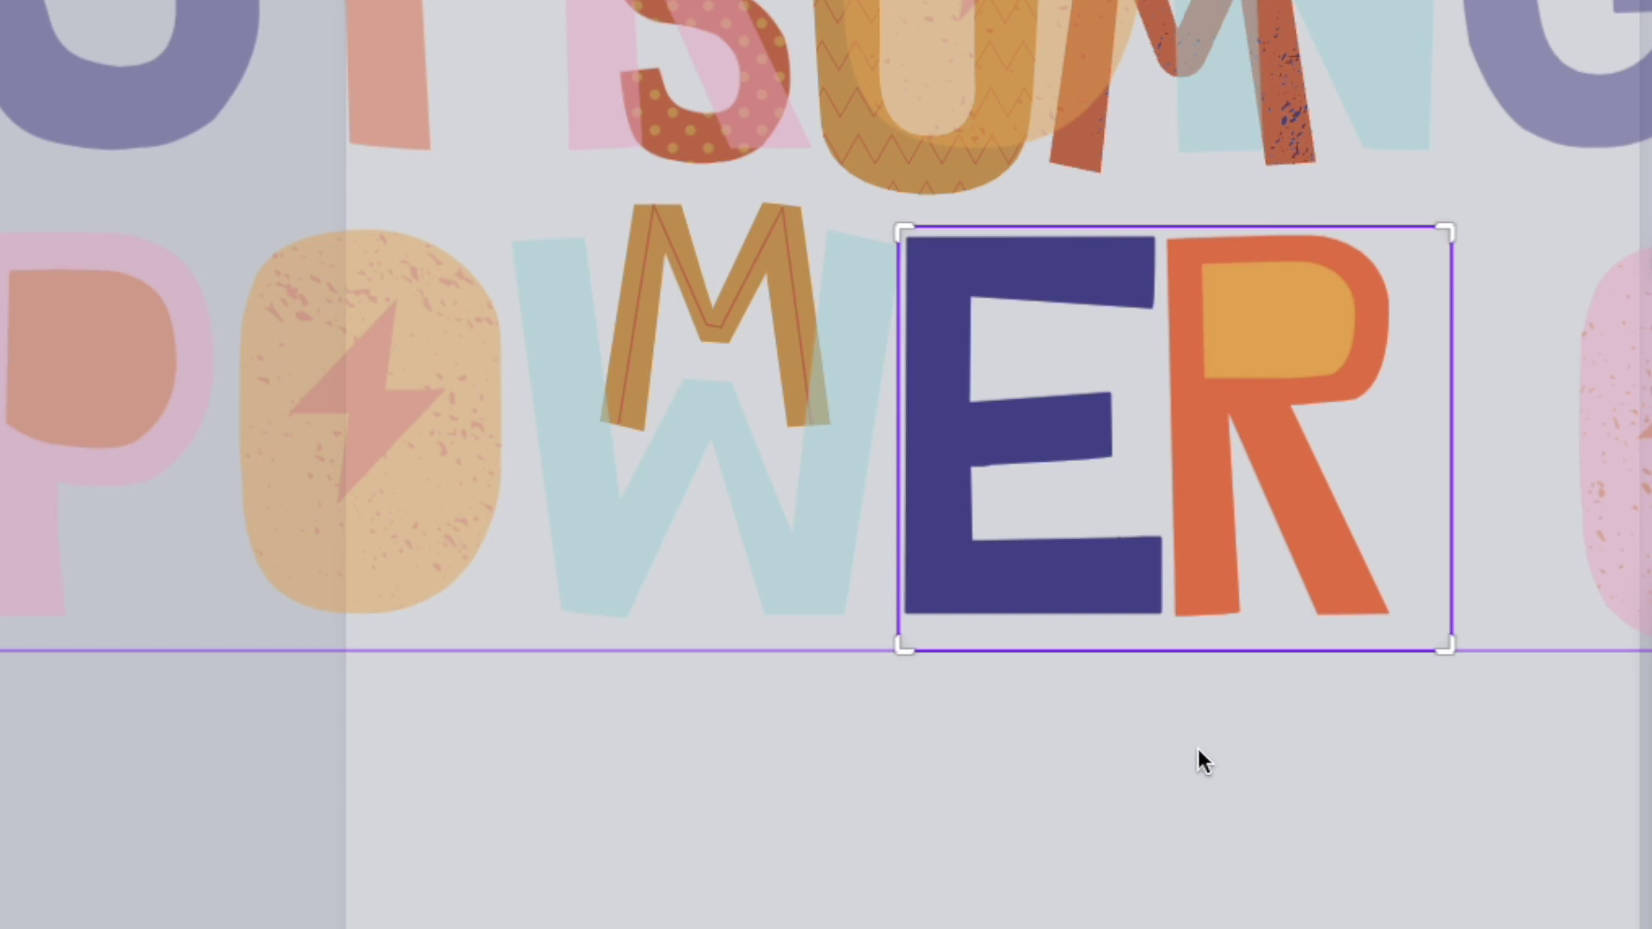
pyautogui.press('Return')
pyautogui.moveTo(1451, 651); pyautogui.dragTo(1319, 546)
pyautogui.moveTo(1179, 465); pyautogui.dragTo(1164, 401)
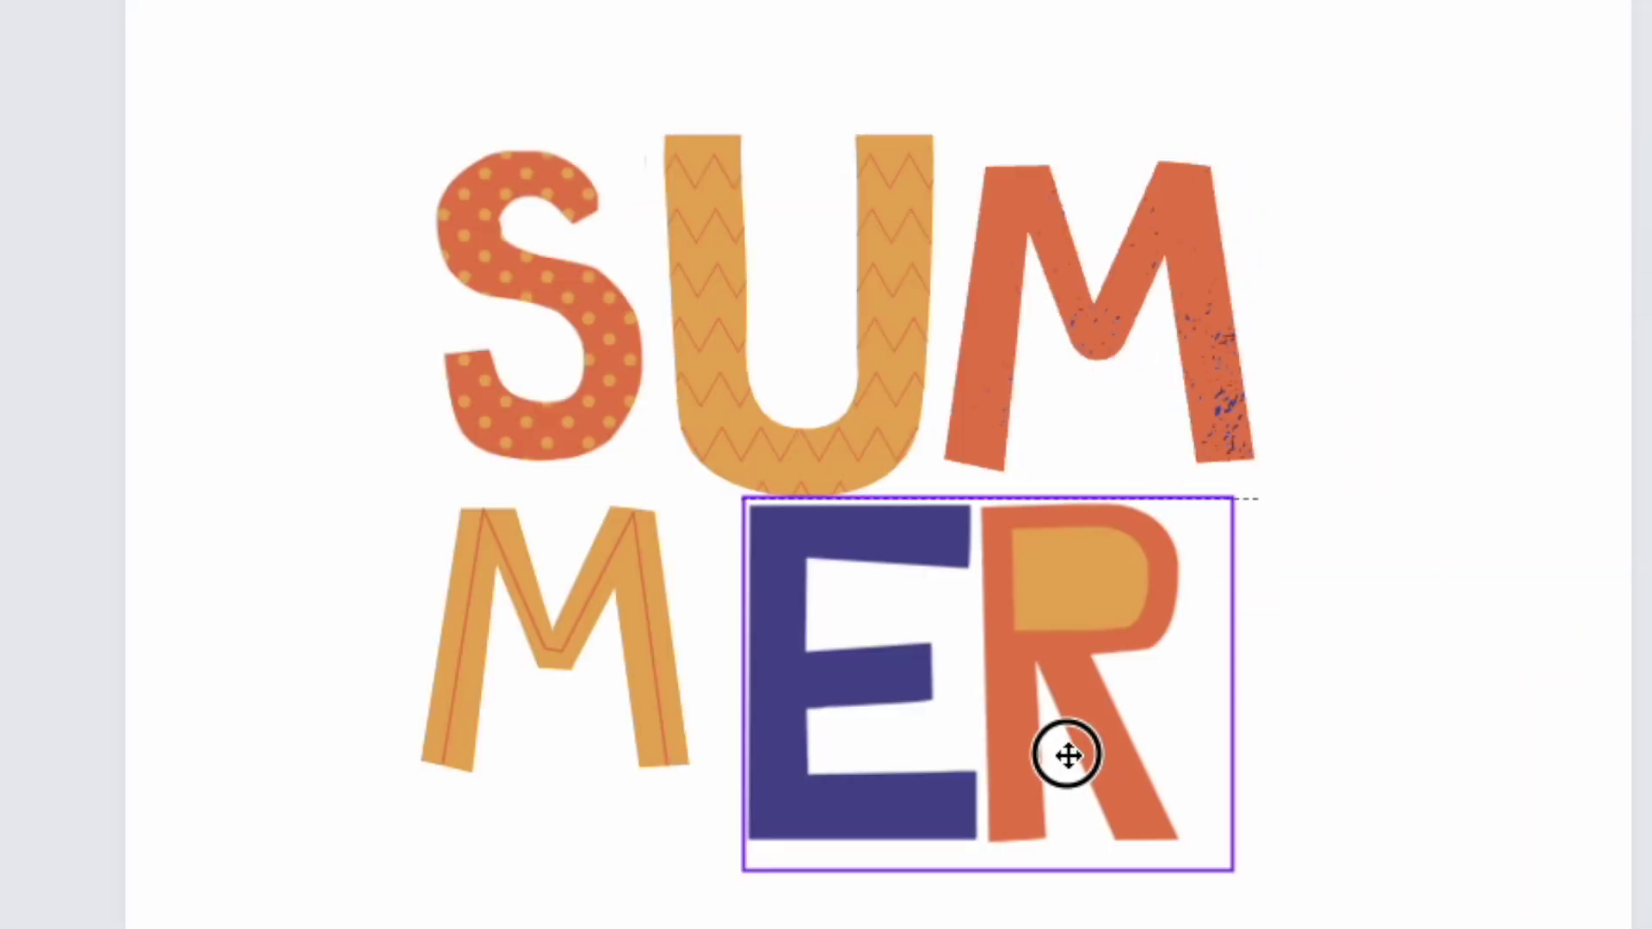
pyautogui.moveTo(1067, 755); pyautogui.dragTo(1067, 755)
# Step: Enlarge the yellow M to match the height of the "ER" and position it just before the E
pyautogui.click(611, 624)
pyautogui.moveTo(720, 774); pyautogui.dragTo(766, 821)
pyautogui.moveTo(609, 708)
pyautogui.mouseDown()
pyautogui.moveTo(594, 701)
pyautogui.moveTo(598, 720)
pyautogui.mouseUp()
pyautogui.moveTo(409, 517); pyautogui.dragTo(369, 479)
# Step: Resize the orange M in the first row and shift the S, U and M to even out their spacing
pyautogui.click(1058, 373)
pyautogui.moveTo(1241, 151); pyautogui.dragTo(1279, 133)
pyautogui.moveTo(620, 310); pyautogui.dragTo(561, 308)
pyautogui.moveTo(878, 380); pyautogui.dragTo(859, 353)
pyautogui.moveTo(1221, 339); pyautogui.dragTo(1183, 332)
pyautogui.moveTo(1256, 492); pyautogui.dragTo(1242, 476)
pyautogui.moveTo(1152, 335); pyautogui.dragTo(1170, 339)
# Step: Nudge the U toward the orange M, enlarge the S to about 829 × 1,106 px and move it closer to the U
pyautogui.click(827, 293)
pyautogui.moveTo(828, 291); pyautogui.dragTo(843, 289)
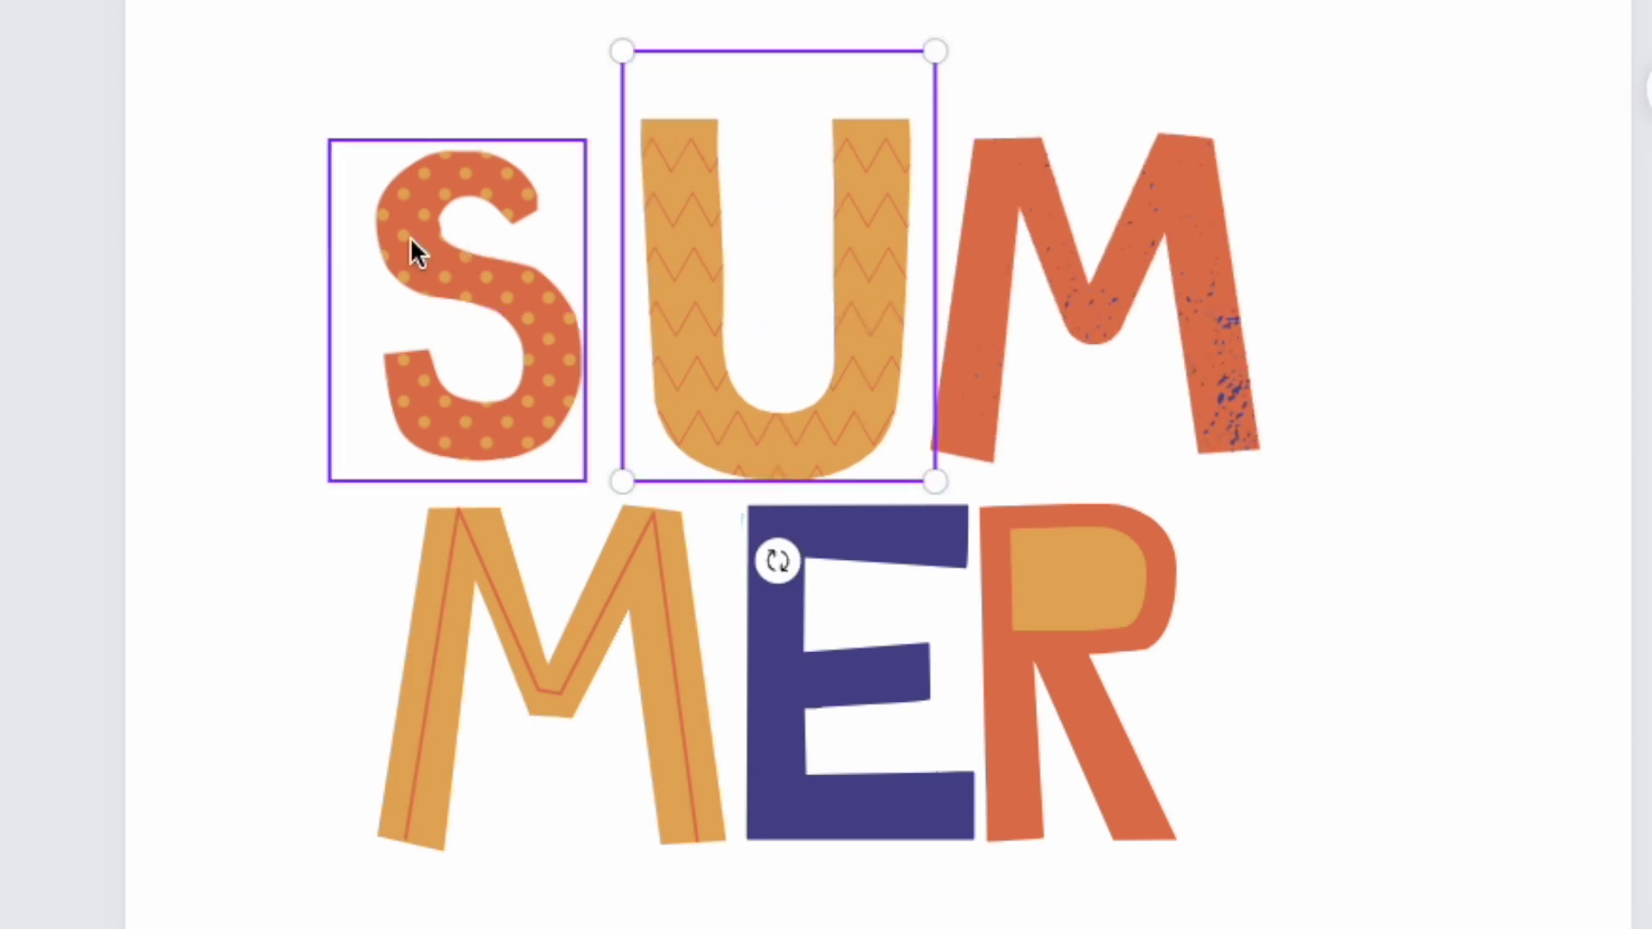
pyautogui.click(477, 172)
pyautogui.moveTo(590, 136); pyautogui.dragTo(604, 112)
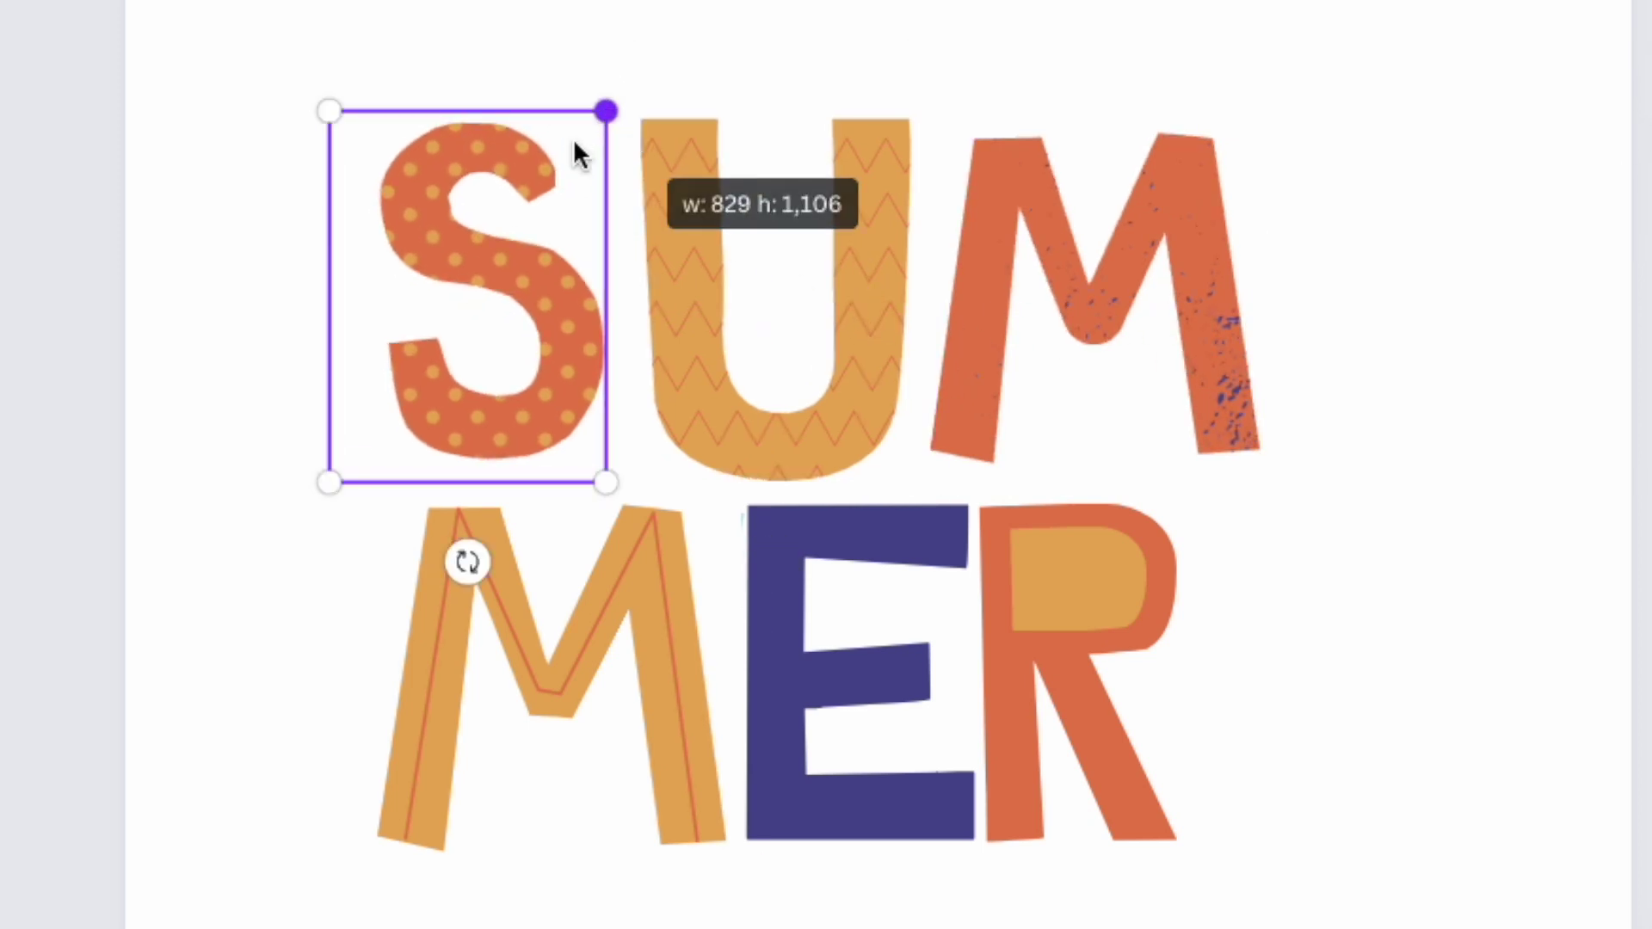
pyautogui.moveTo(465, 204); pyautogui.dragTo(482, 200)
# Step: Select all the letters of "SUMMER" and move them together lower on page 2, roughly centred across the page
pyautogui.click(258, 34)
pyautogui.moveTo(258, 34); pyautogui.dragTo(1300, 880)
pyautogui.moveTo(1123, 694); pyautogui.dragTo(1085, 713)
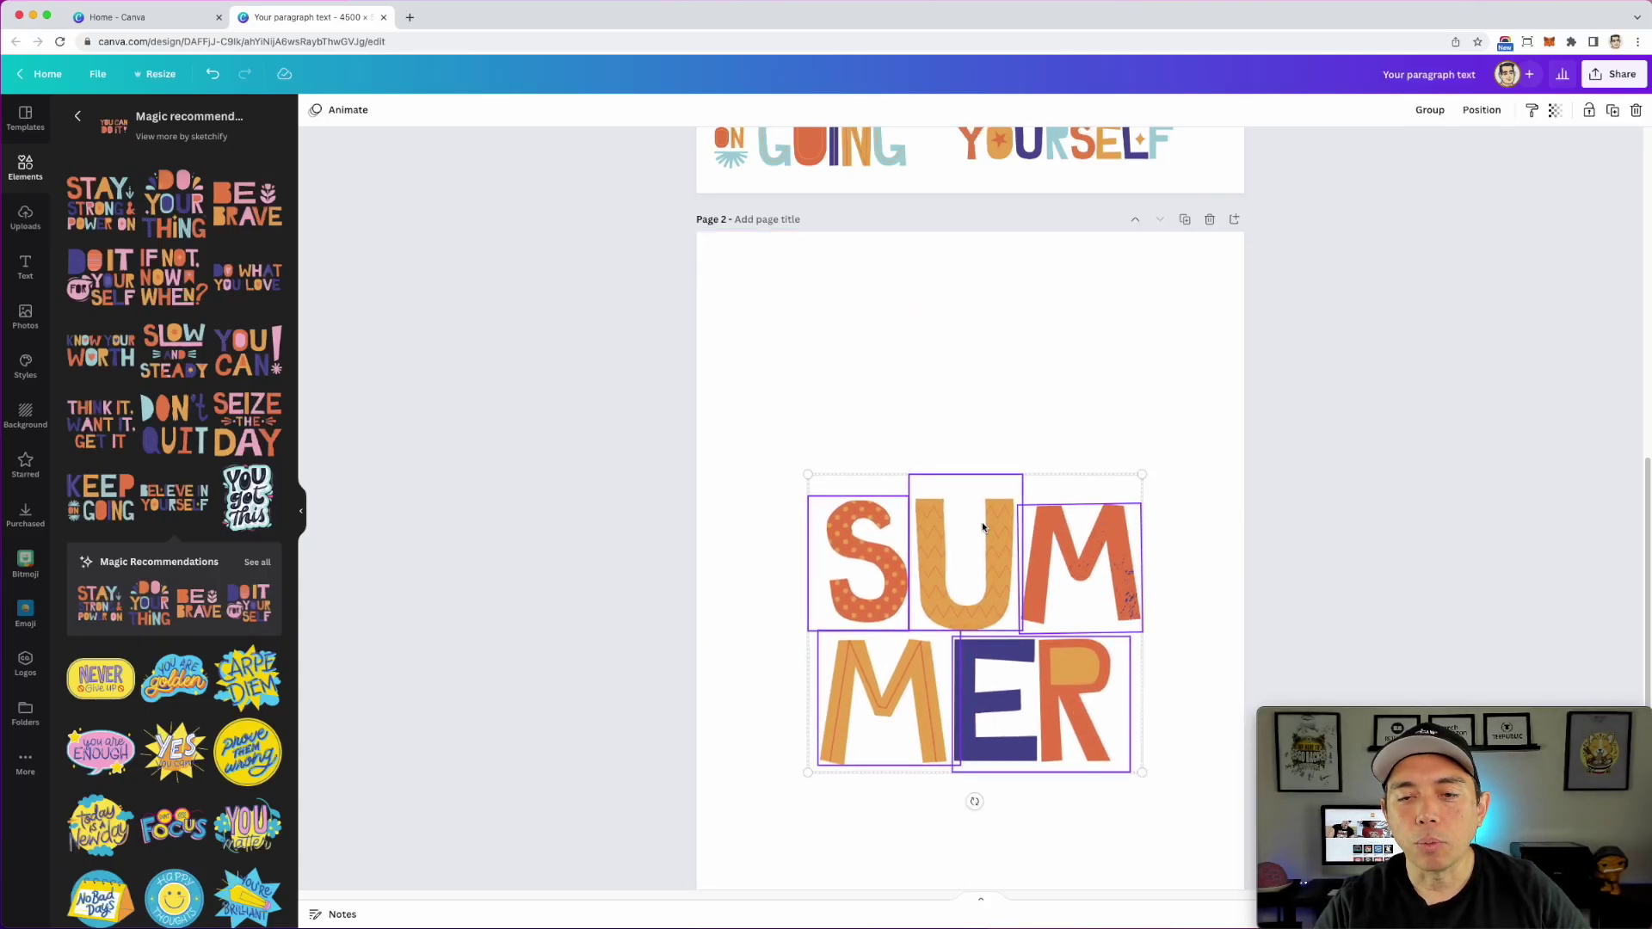
pyautogui.click(1109, 483)
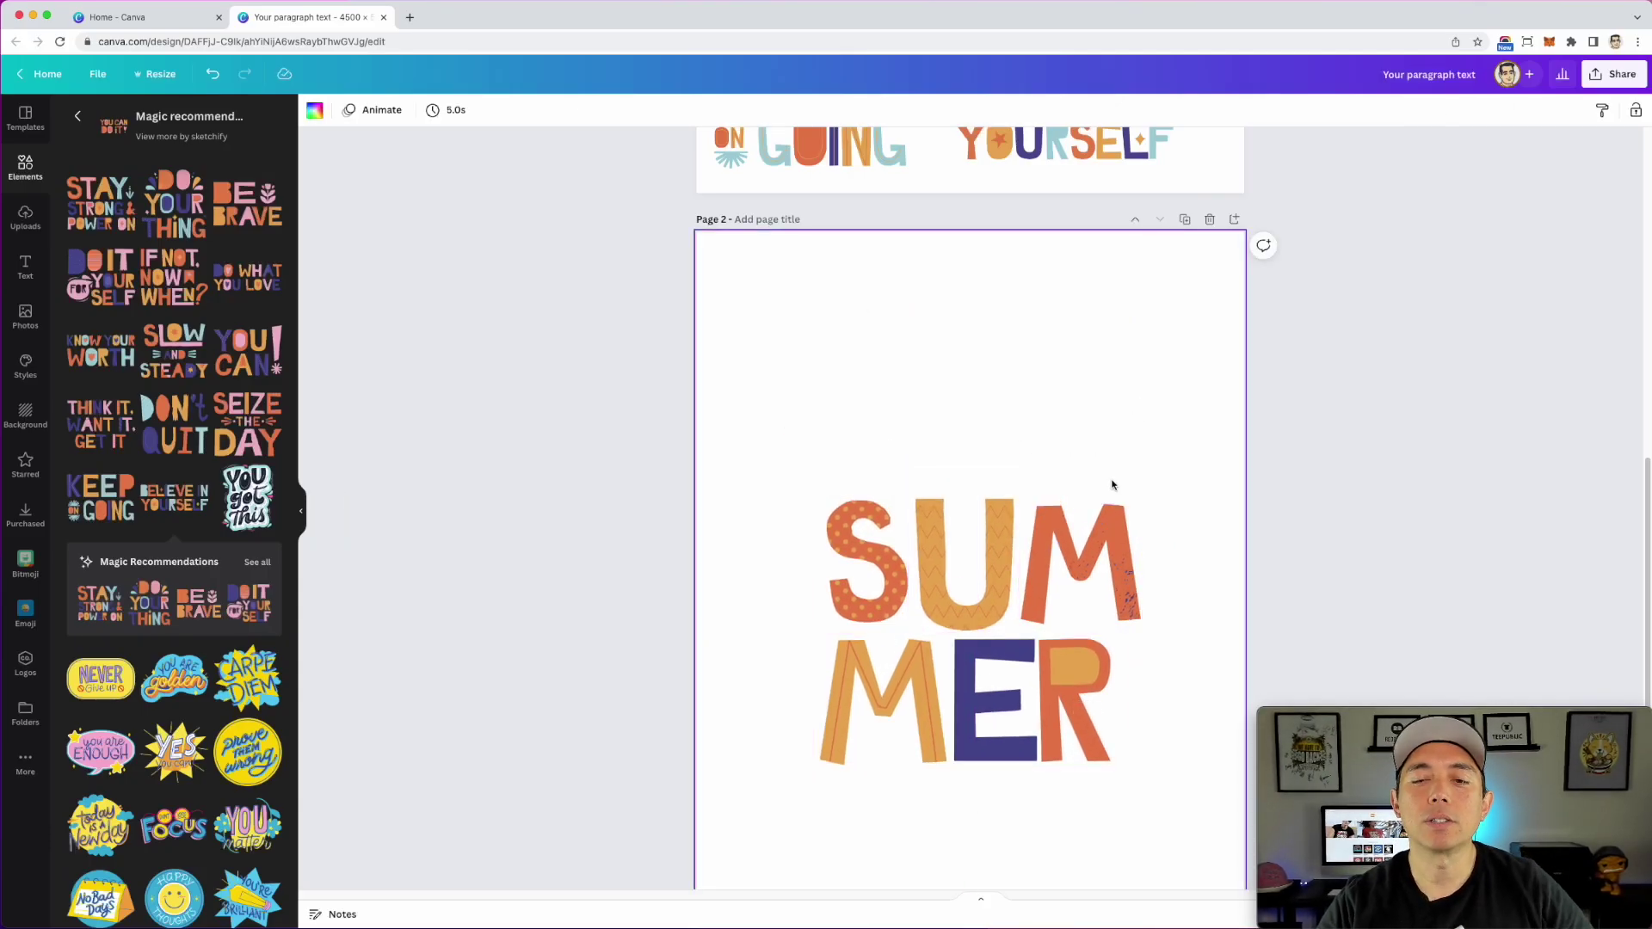
pyautogui.scroll(5, 941, 435)
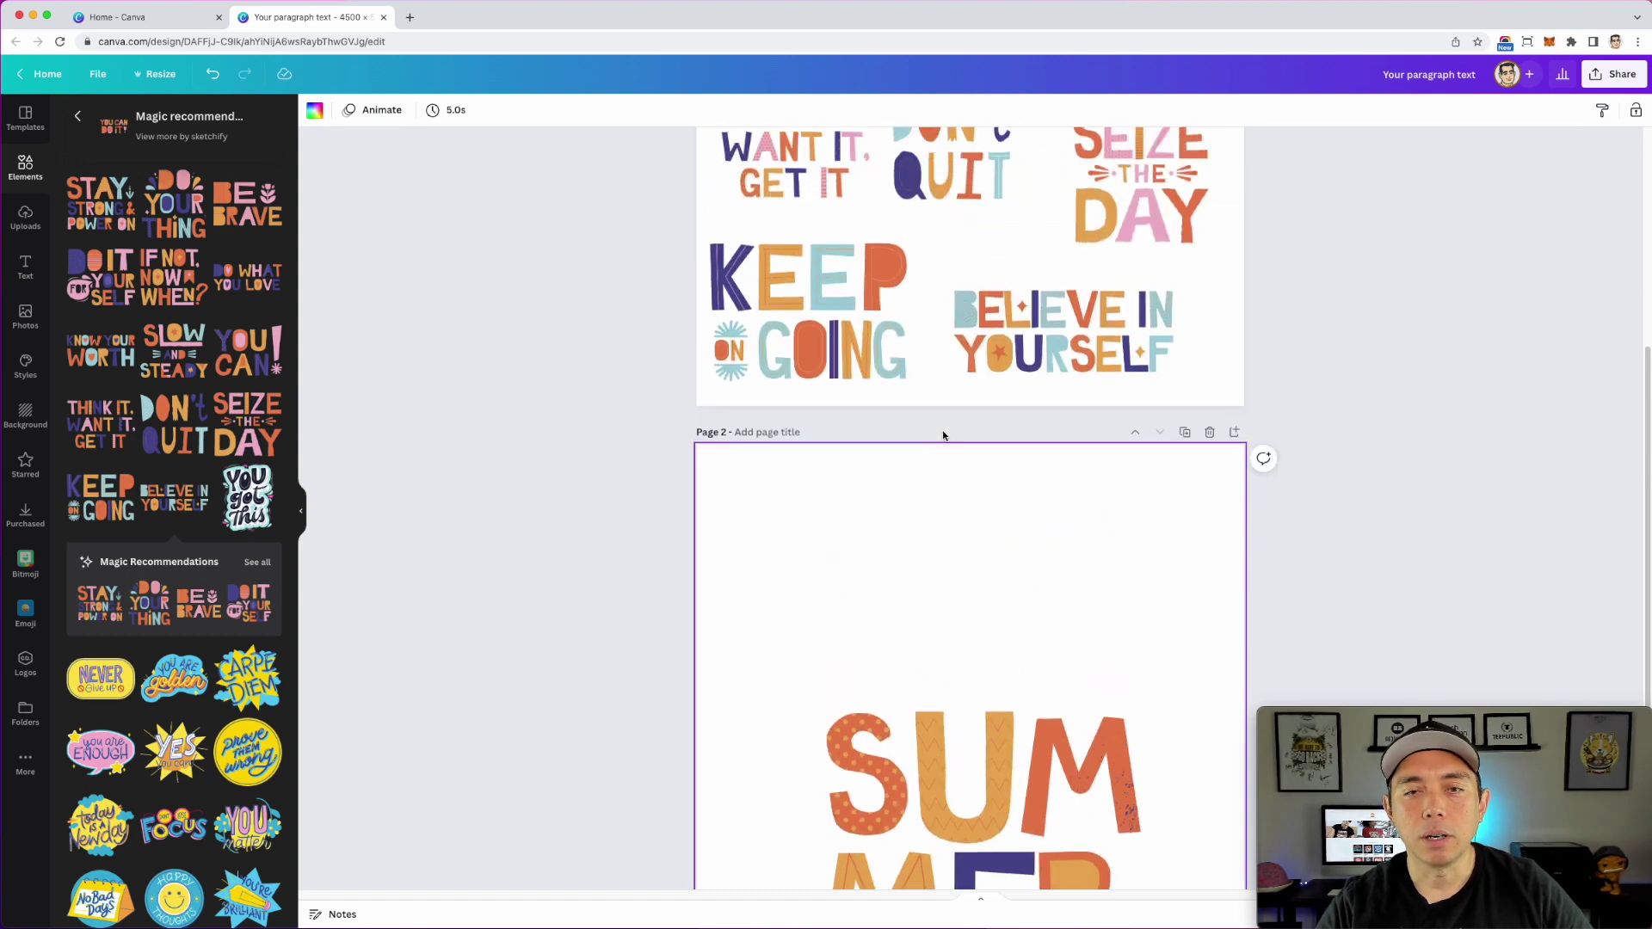
# Step: Place a copy of the "Seize the Day" graphic on page 2 above "SUMMER"
pyautogui.scroll(8, 943, 435)
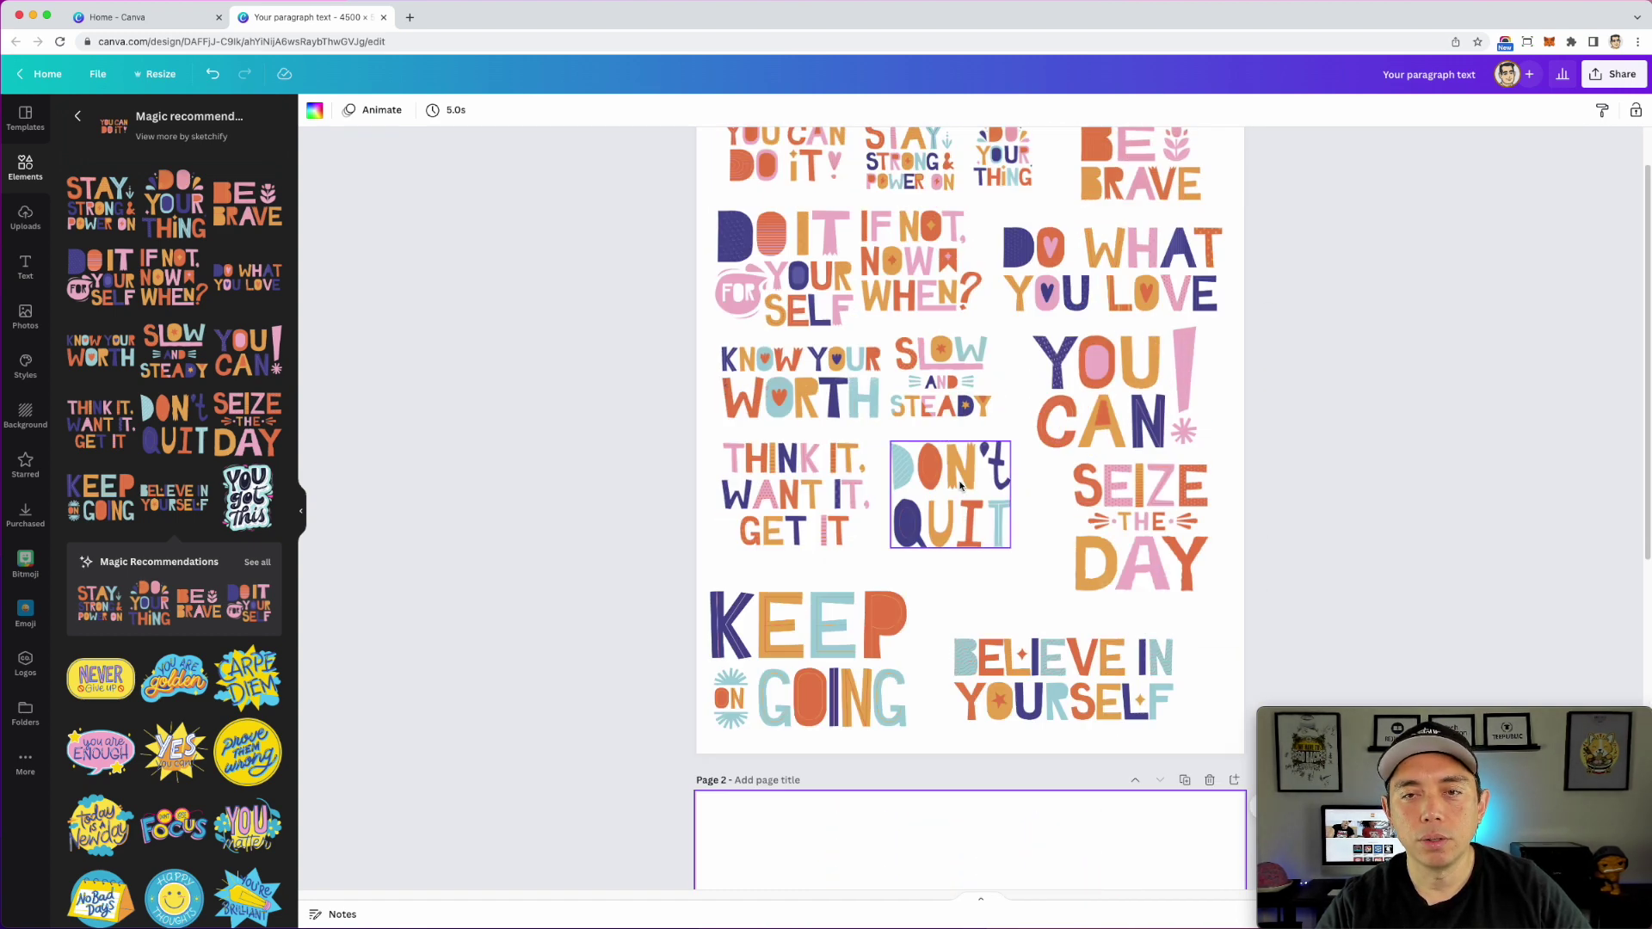
pyautogui.scroll(1, 960, 486)
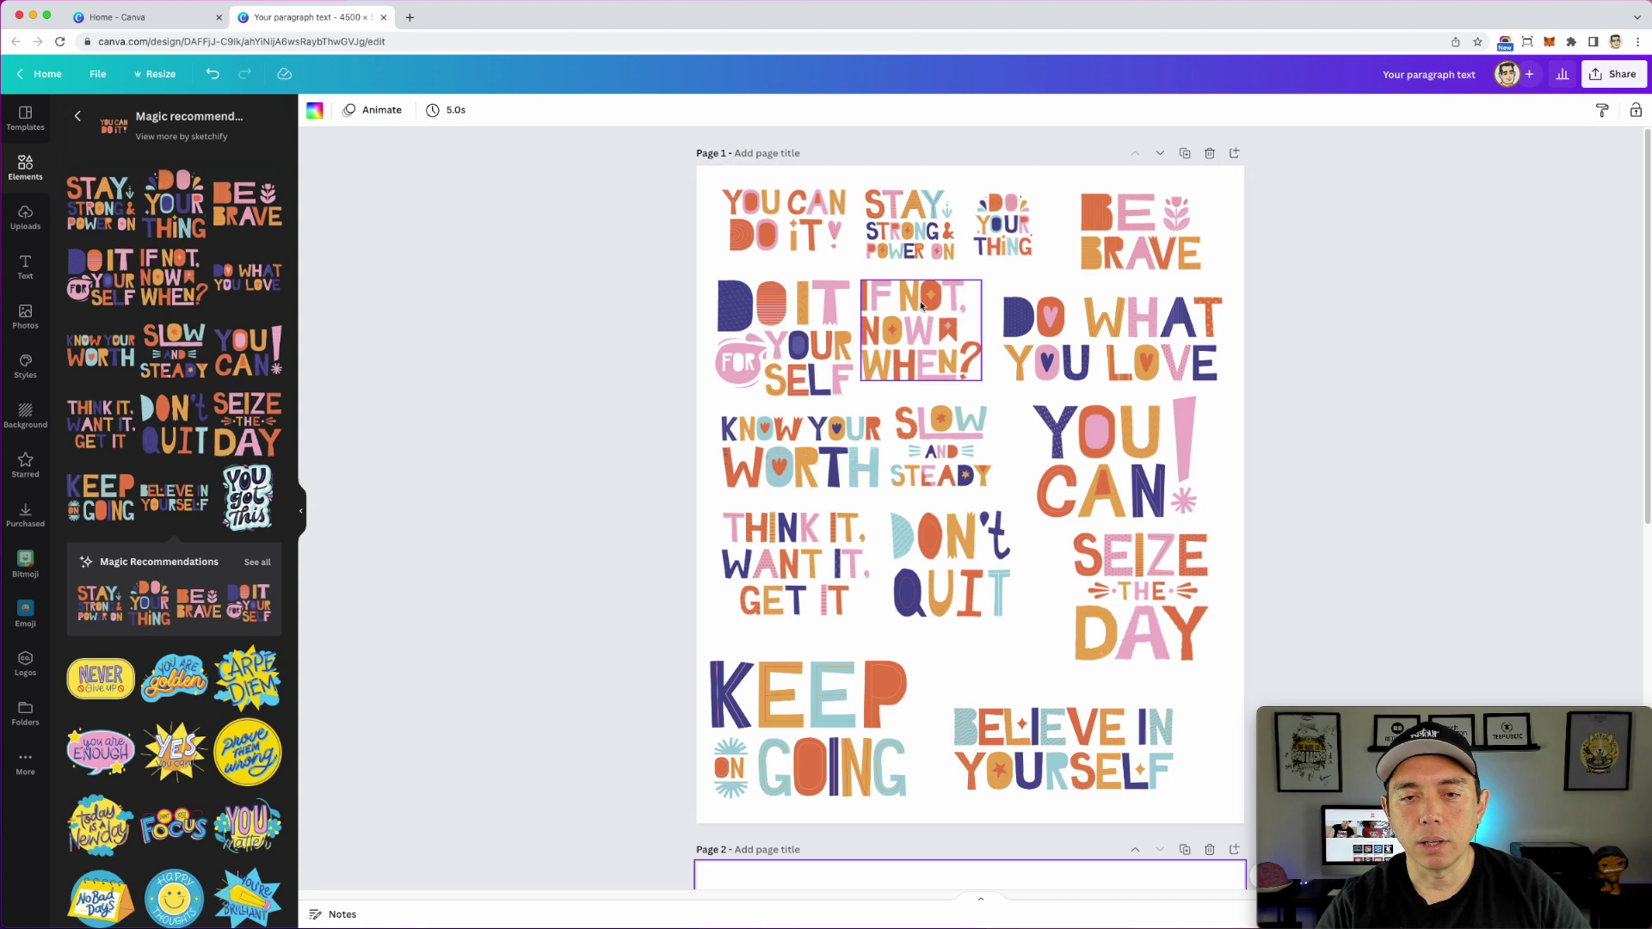
pyautogui.scroll(-3, 1123, 559)
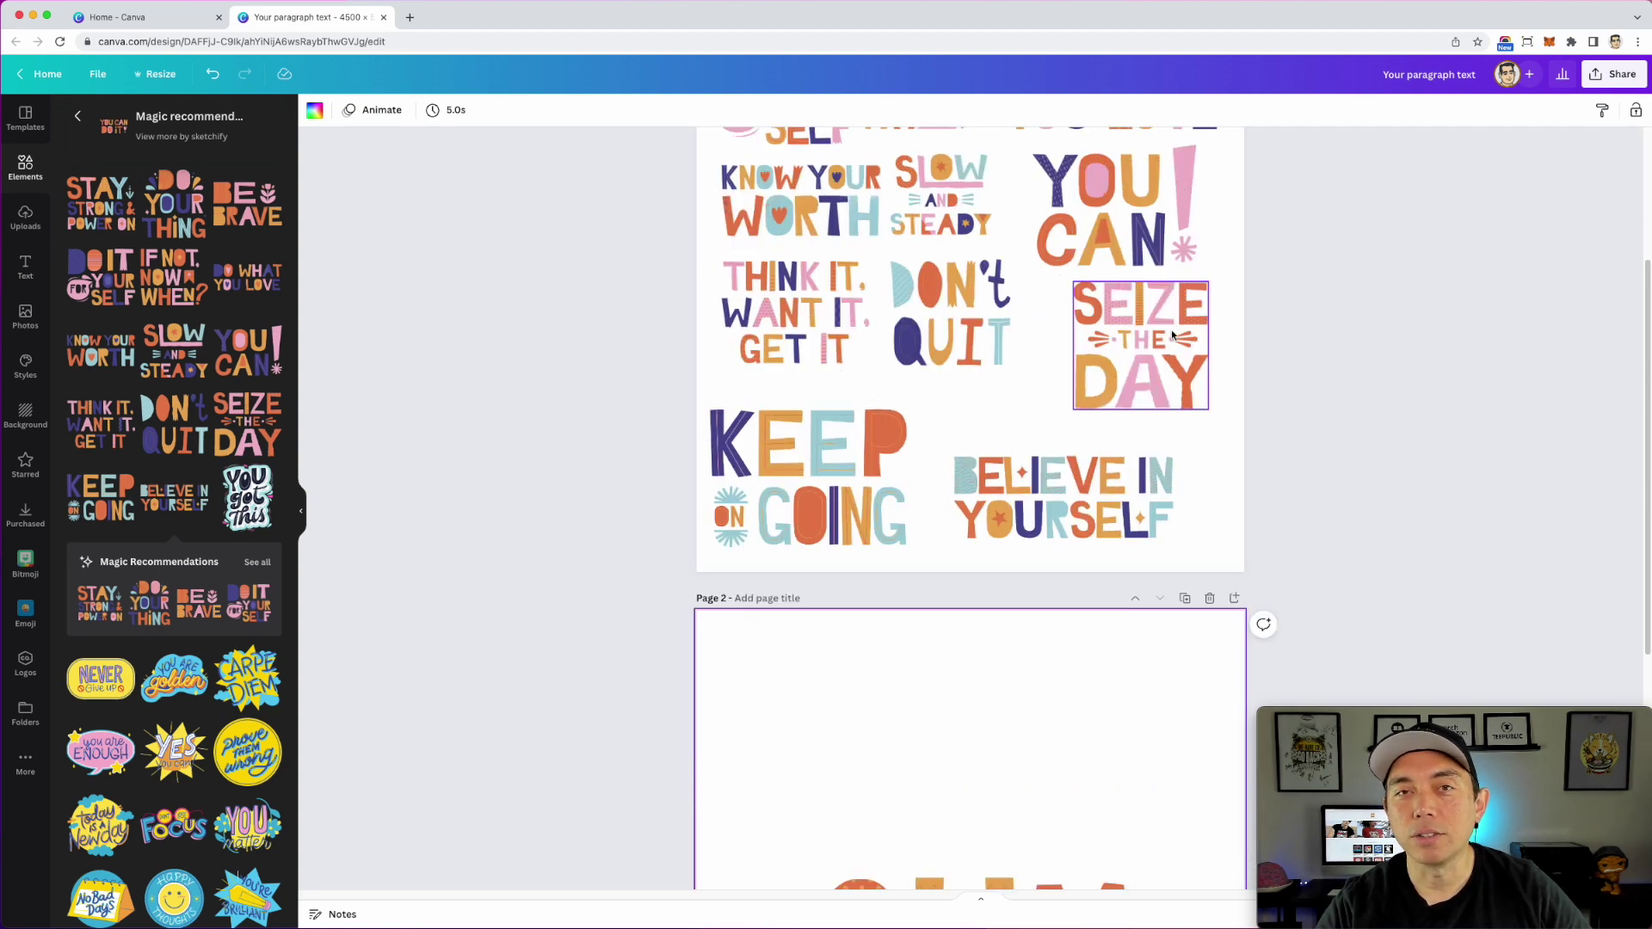
pyautogui.moveTo(1168, 312); pyautogui.dragTo(990, 738)
pyautogui.scroll(-4, 539, 154)
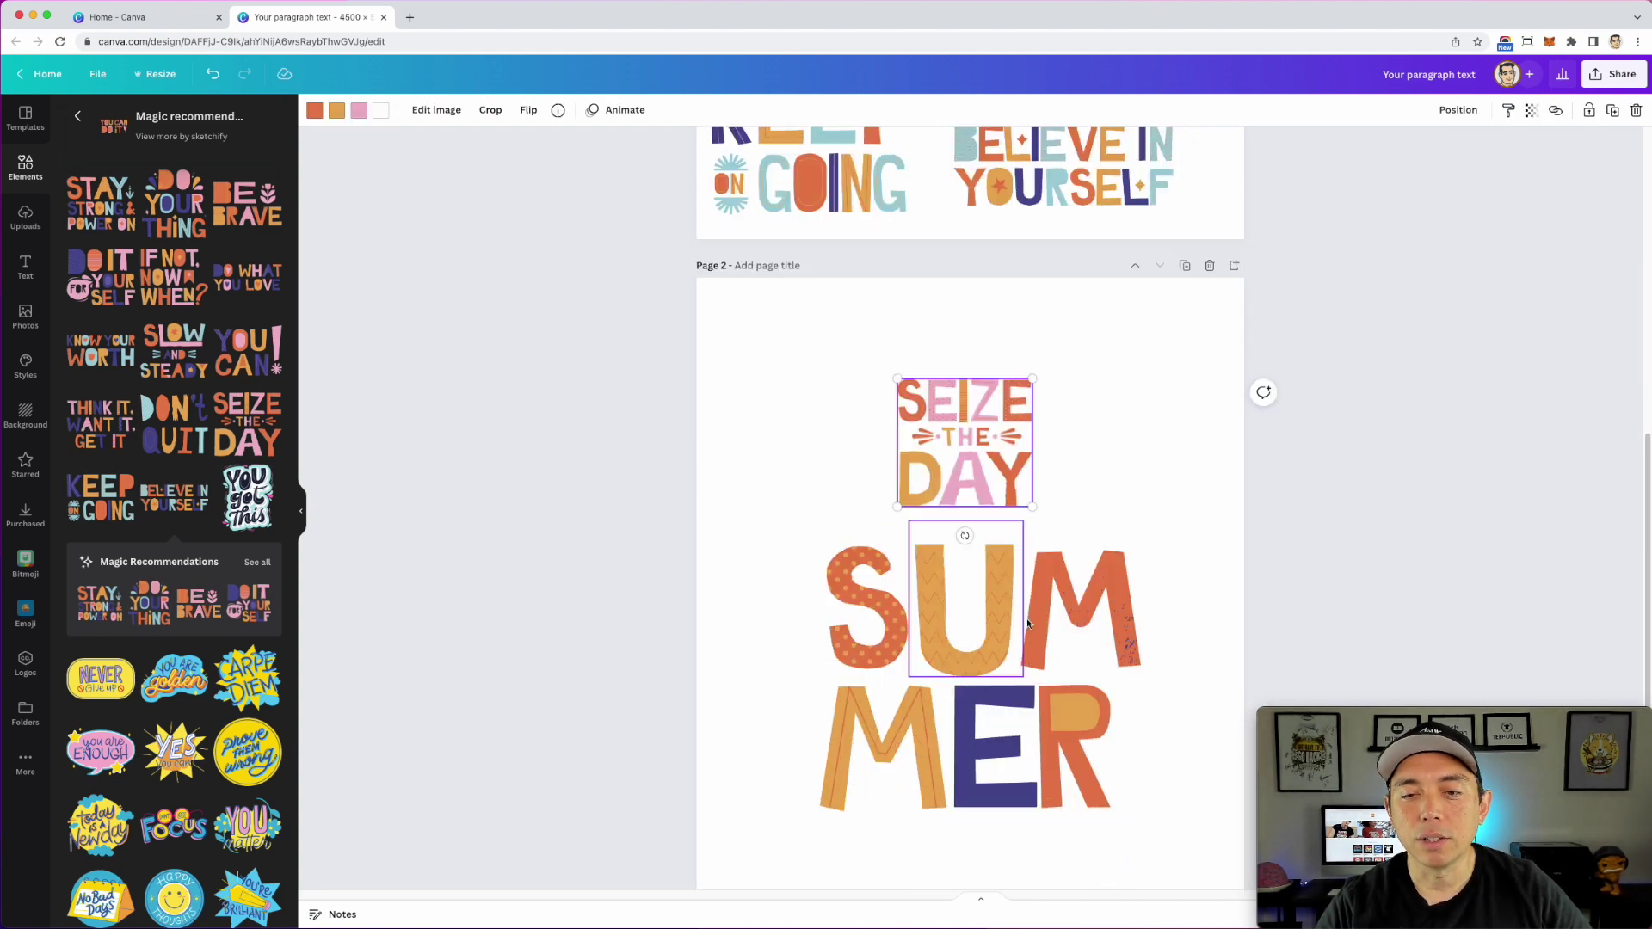
# Step: Crop the copied graphic to "SEIZE THE", enlarge it to nearly the width of "SUM" and centre it directly above that row
pyautogui.click(490, 111)
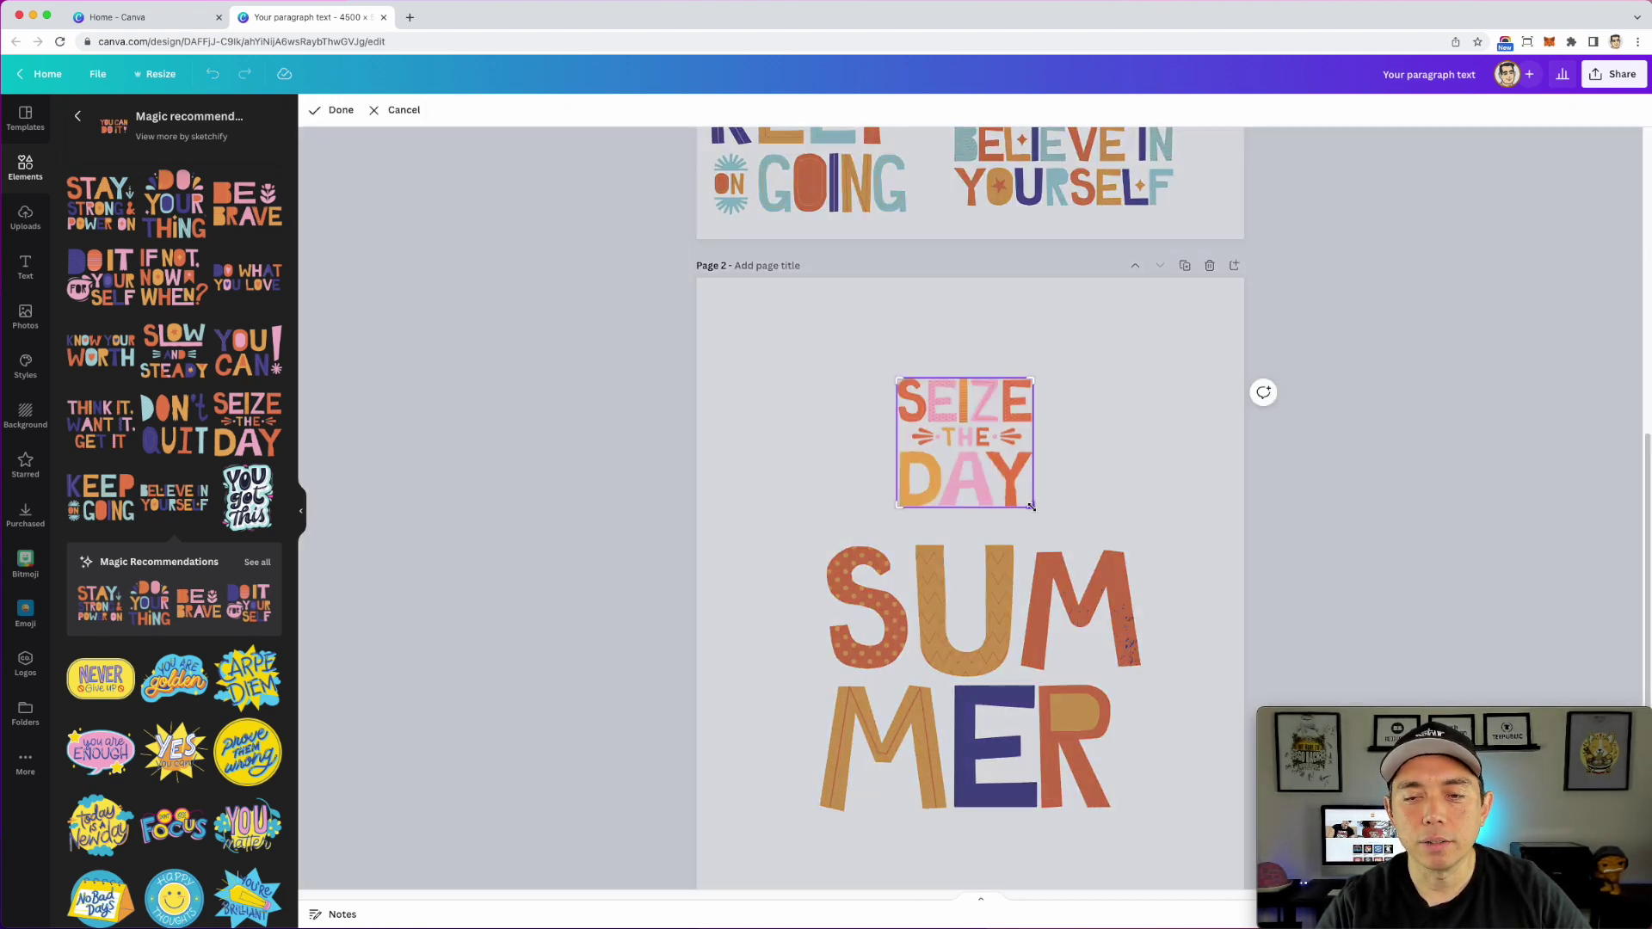
pyautogui.moveTo(1032, 507); pyautogui.dragTo(1034, 449)
pyautogui.click(1227, 328)
pyautogui.moveTo(1003, 276); pyautogui.dragTo(1404, 76)
pyautogui.moveTo(1203, 256); pyautogui.dragTo(1037, 519)
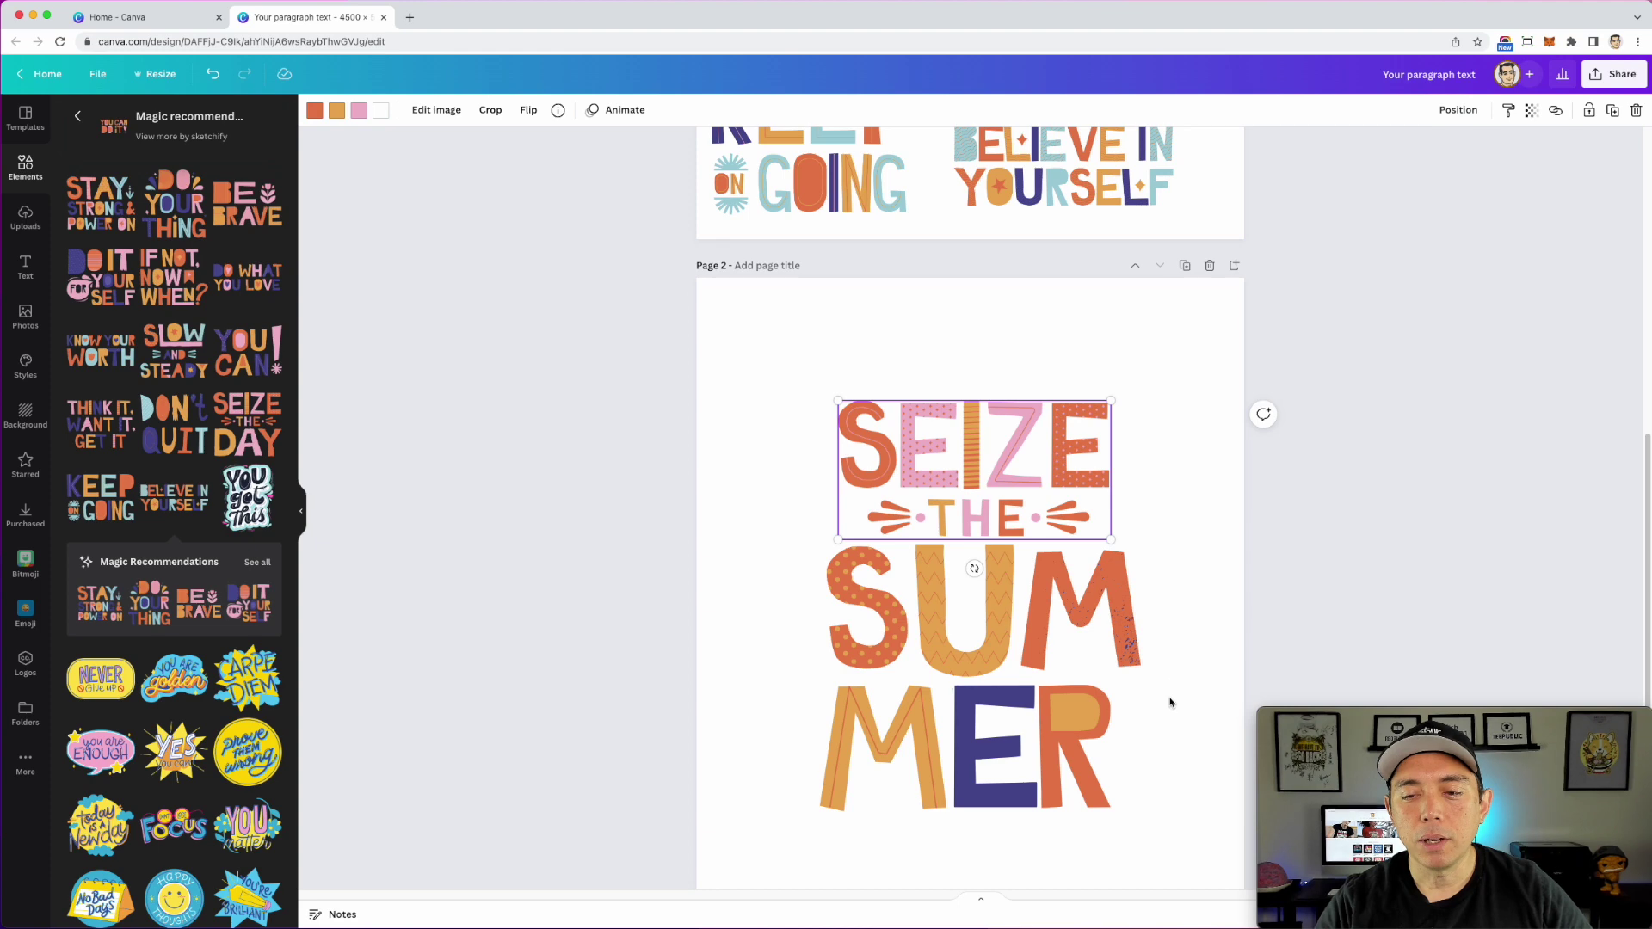
# Step: Place a copy of the "You Can!" graphic in the upper-left area of page 2
pyautogui.scroll(5, 1138, 466)
pyautogui.scroll(3, 1076, 441)
pyautogui.moveTo(1110, 443); pyautogui.dragTo(995, 695)
pyautogui.scroll(-7, 994, 695)
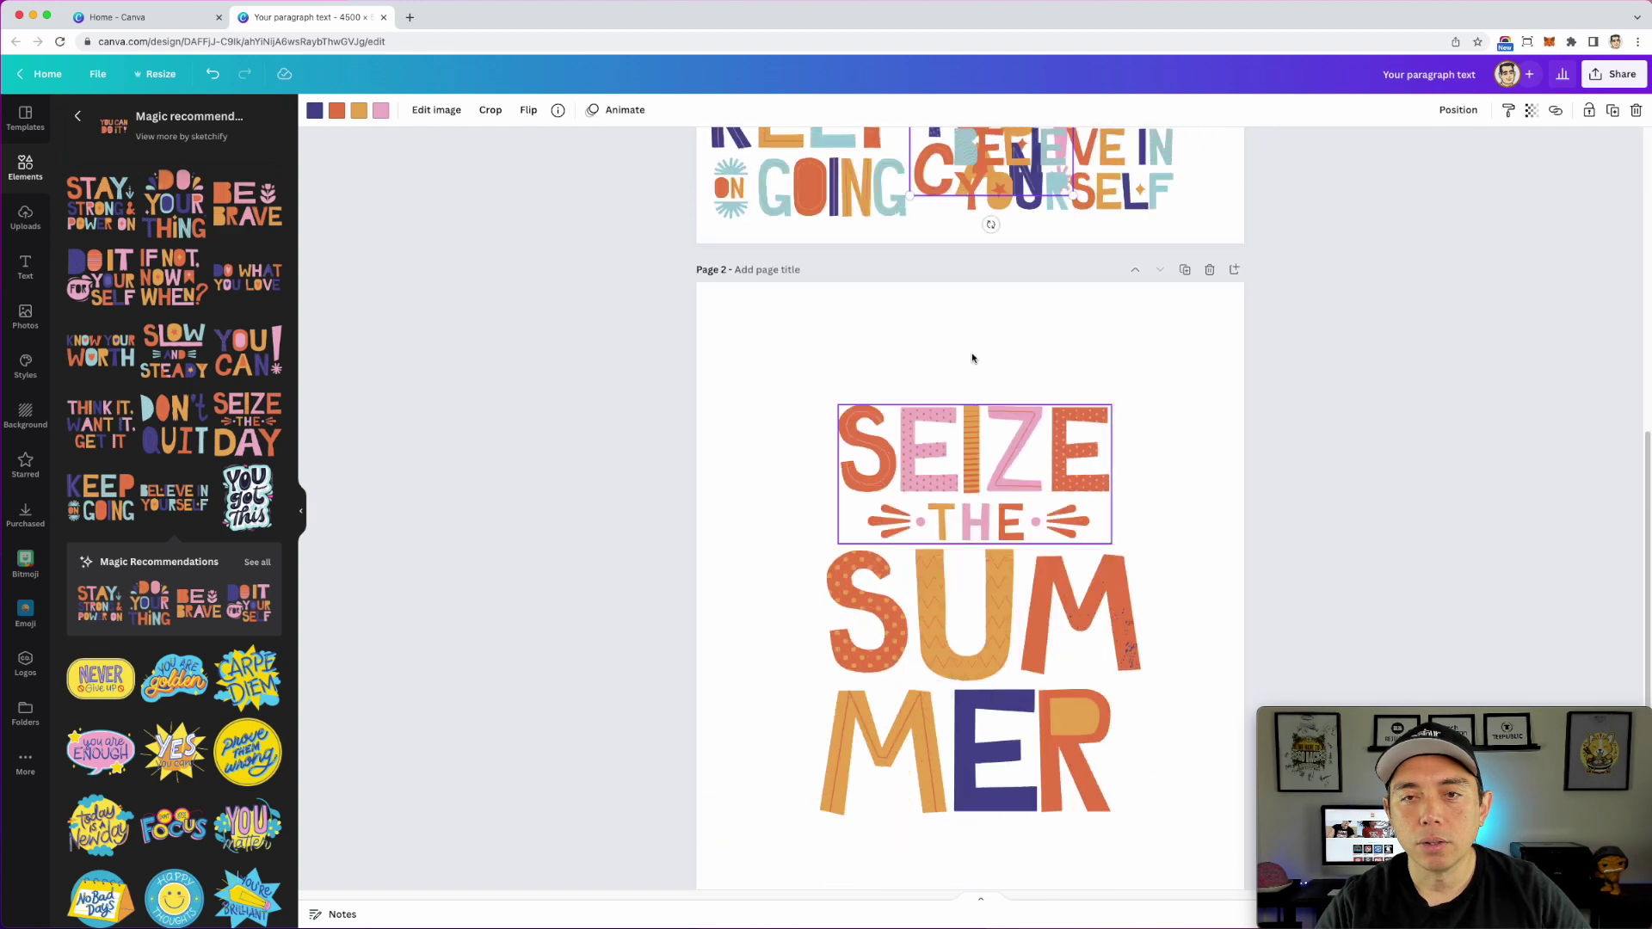
pyautogui.moveTo(943, 173); pyautogui.dragTo(749, 397)
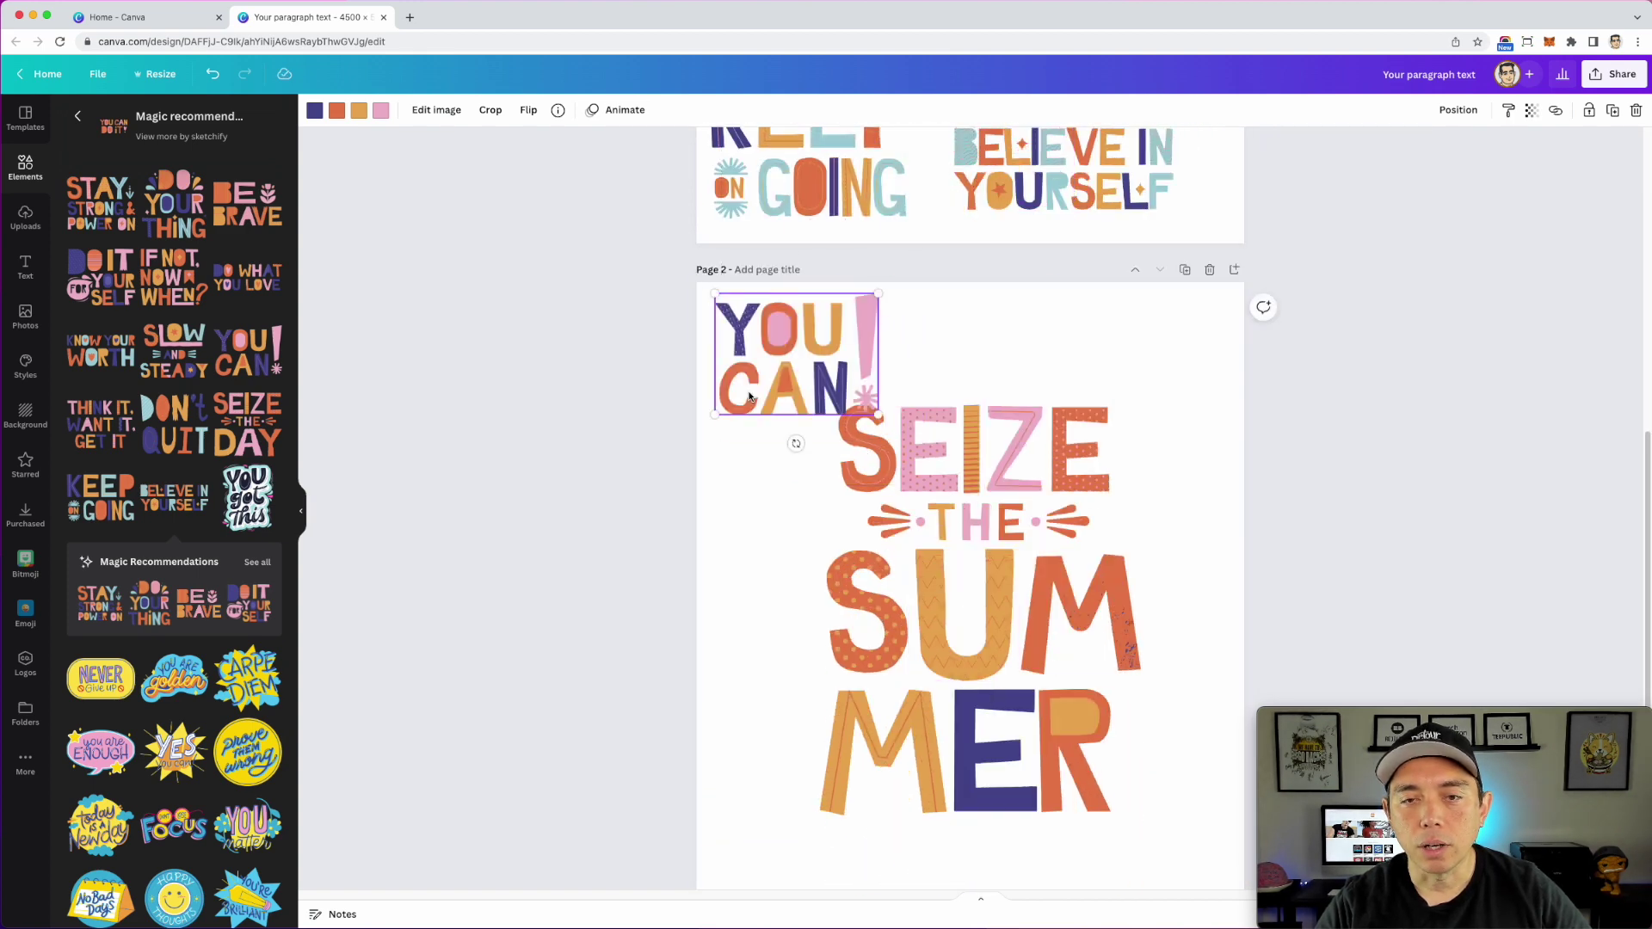
# Step: Crop the "You Can!" copy to its Y and C column, enlarge it and set it beside "SEIZE"
pyautogui.click(490, 110)
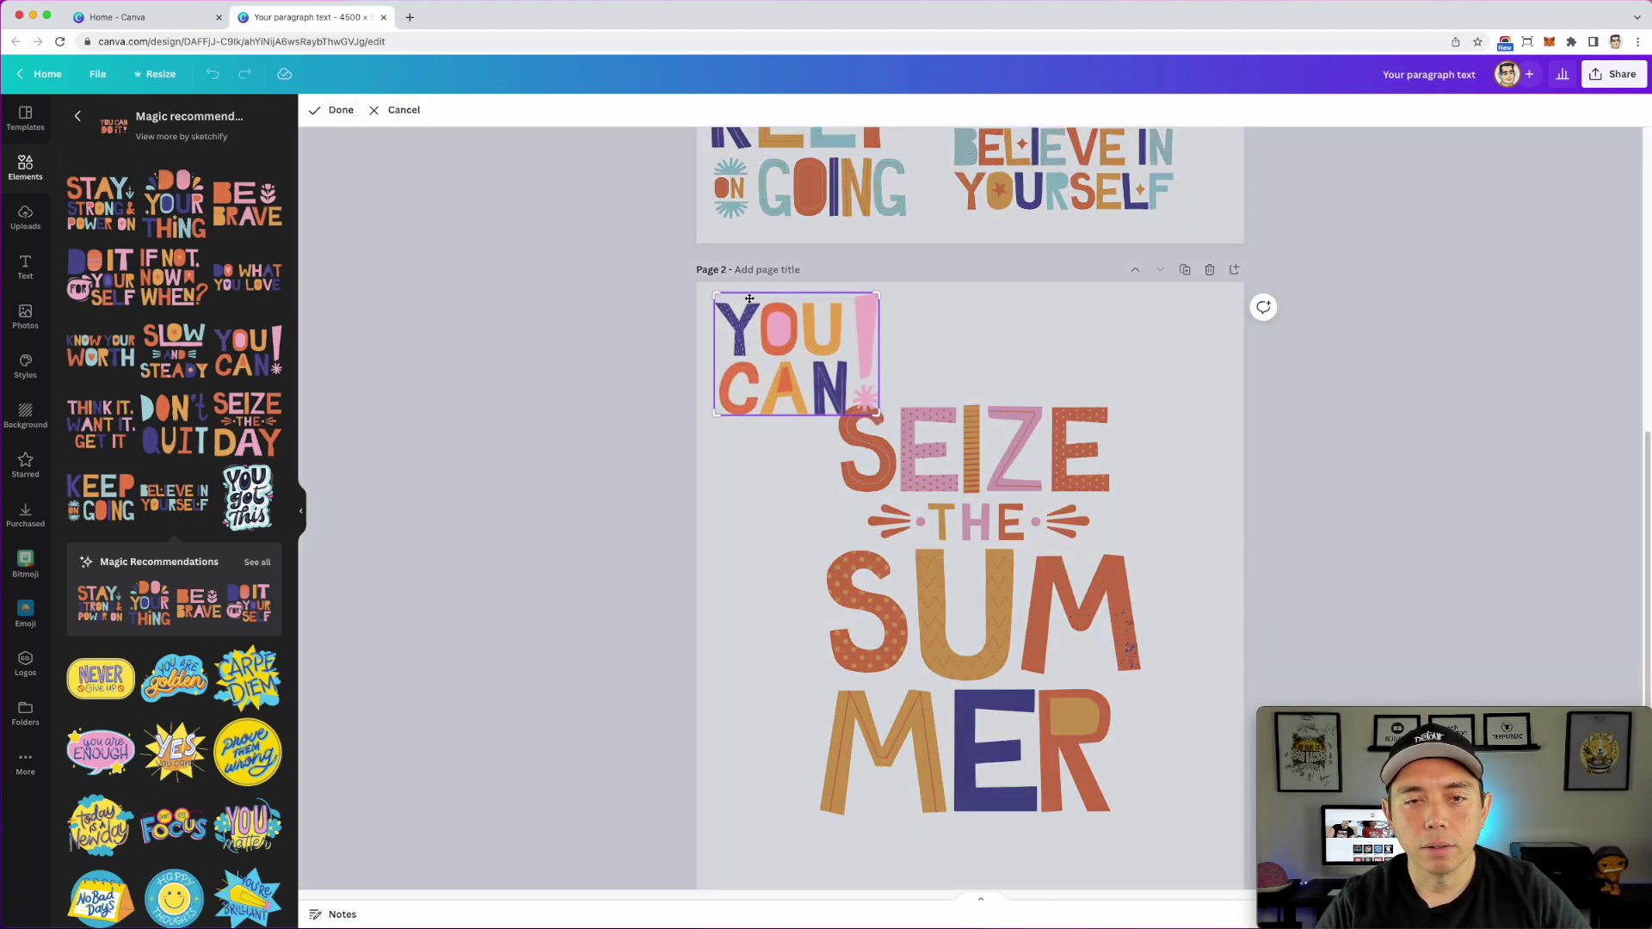
pyautogui.moveTo(714, 293); pyautogui.dragTo(985, 327)
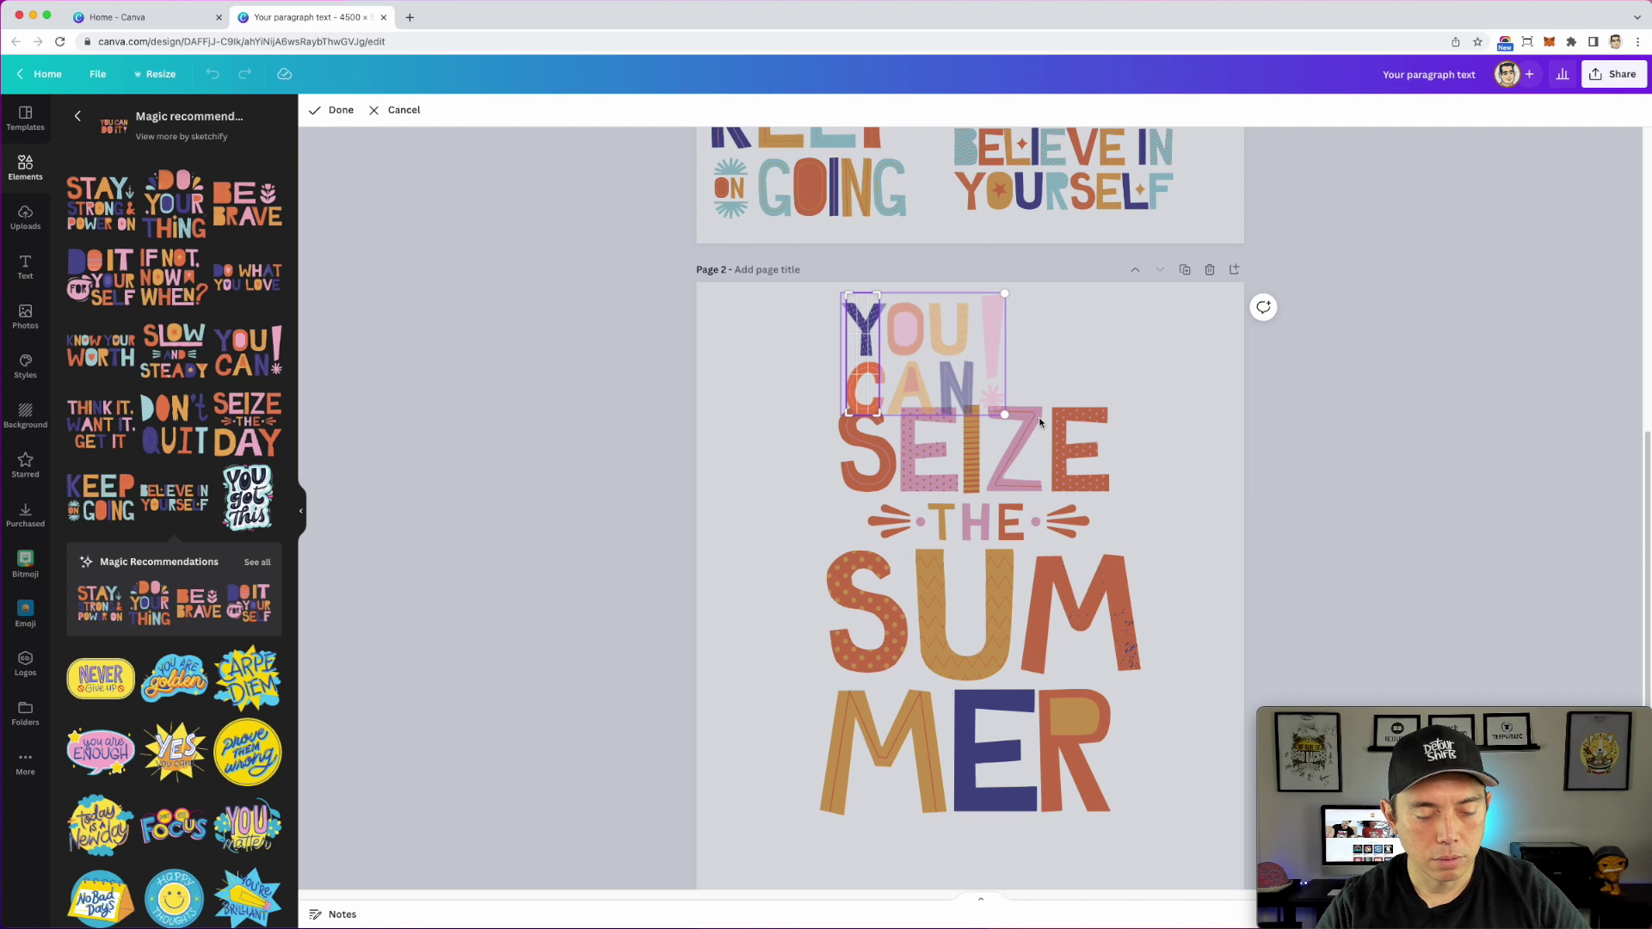
pyautogui.click(1066, 355)
pyautogui.moveTo(869, 336); pyautogui.dragTo(1211, 510)
pyautogui.moveTo(1196, 610); pyautogui.dragTo(830, 434)
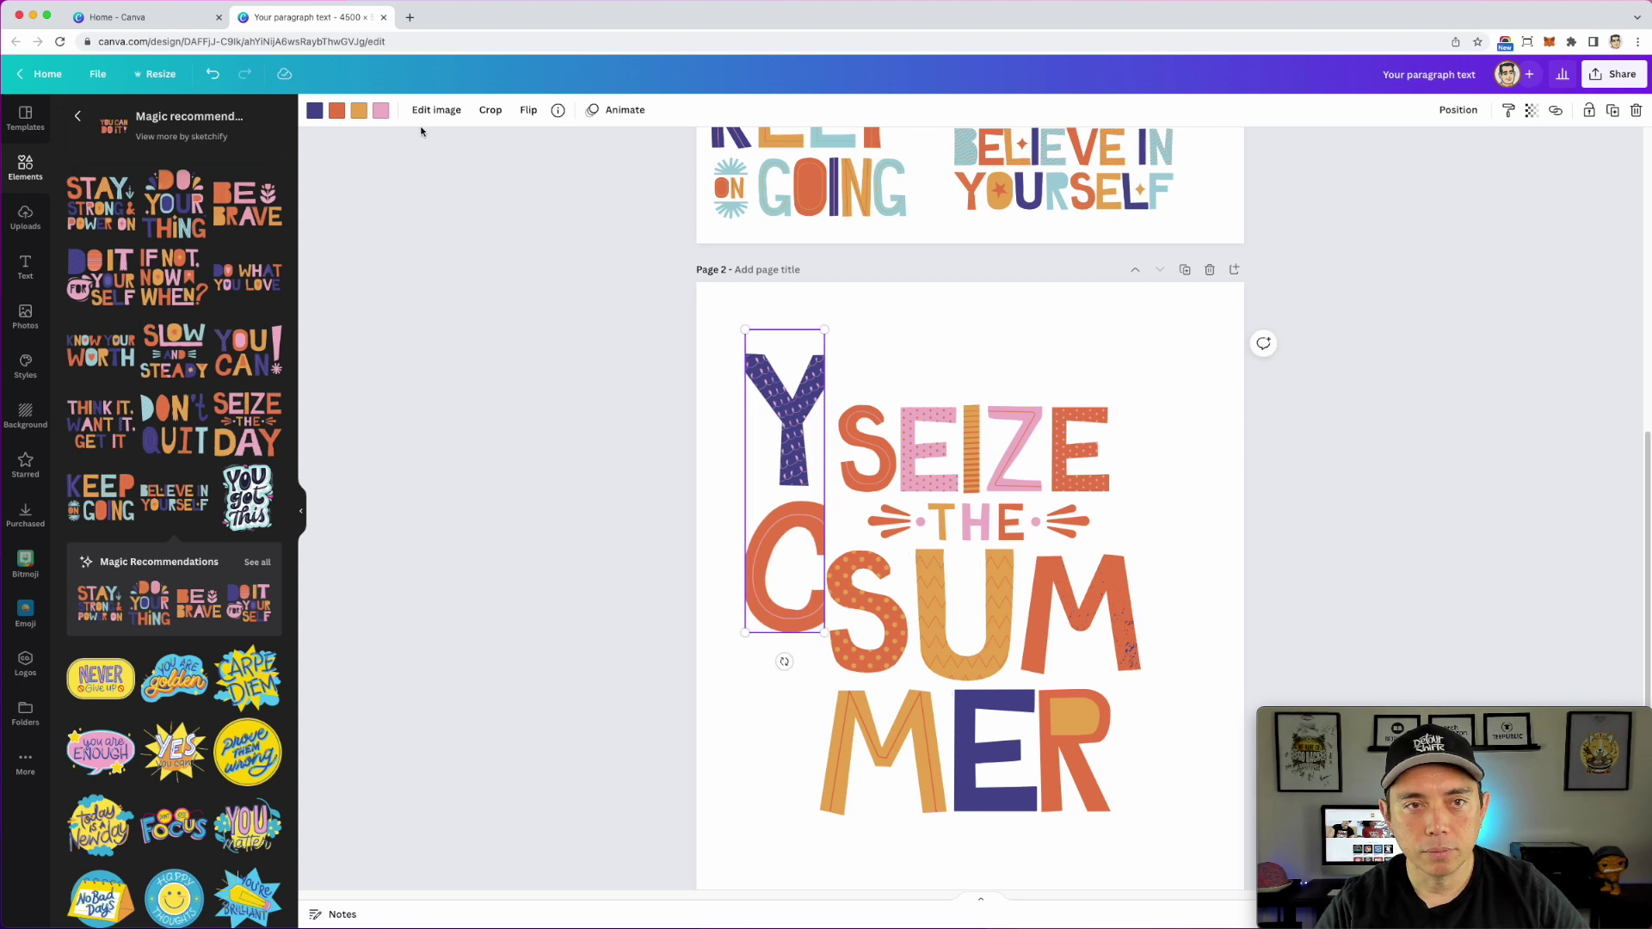
# Step: Re-crop the "You Can!" copy to only the pink exclamation mark, shrink it and place it after the R of "SUMMER"
pyautogui.click(488, 113)
pyautogui.moveTo(824, 331); pyautogui.dragTo(1143, 331)
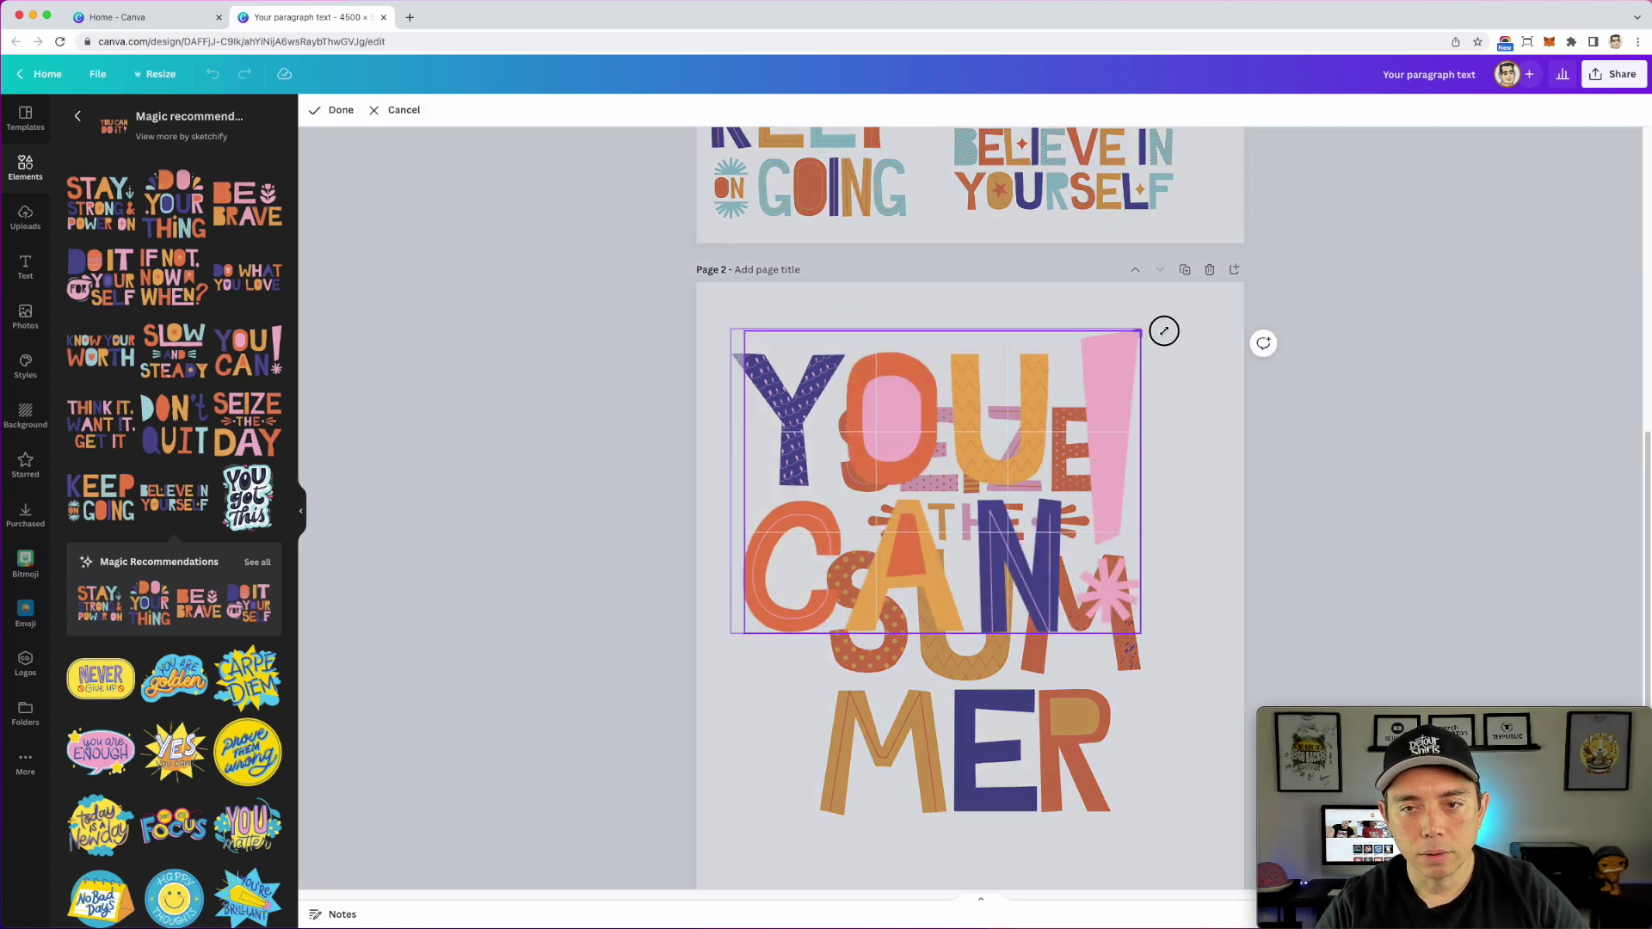
pyautogui.moveTo(748, 333); pyautogui.dragTo(1071, 331)
pyautogui.click(1233, 394)
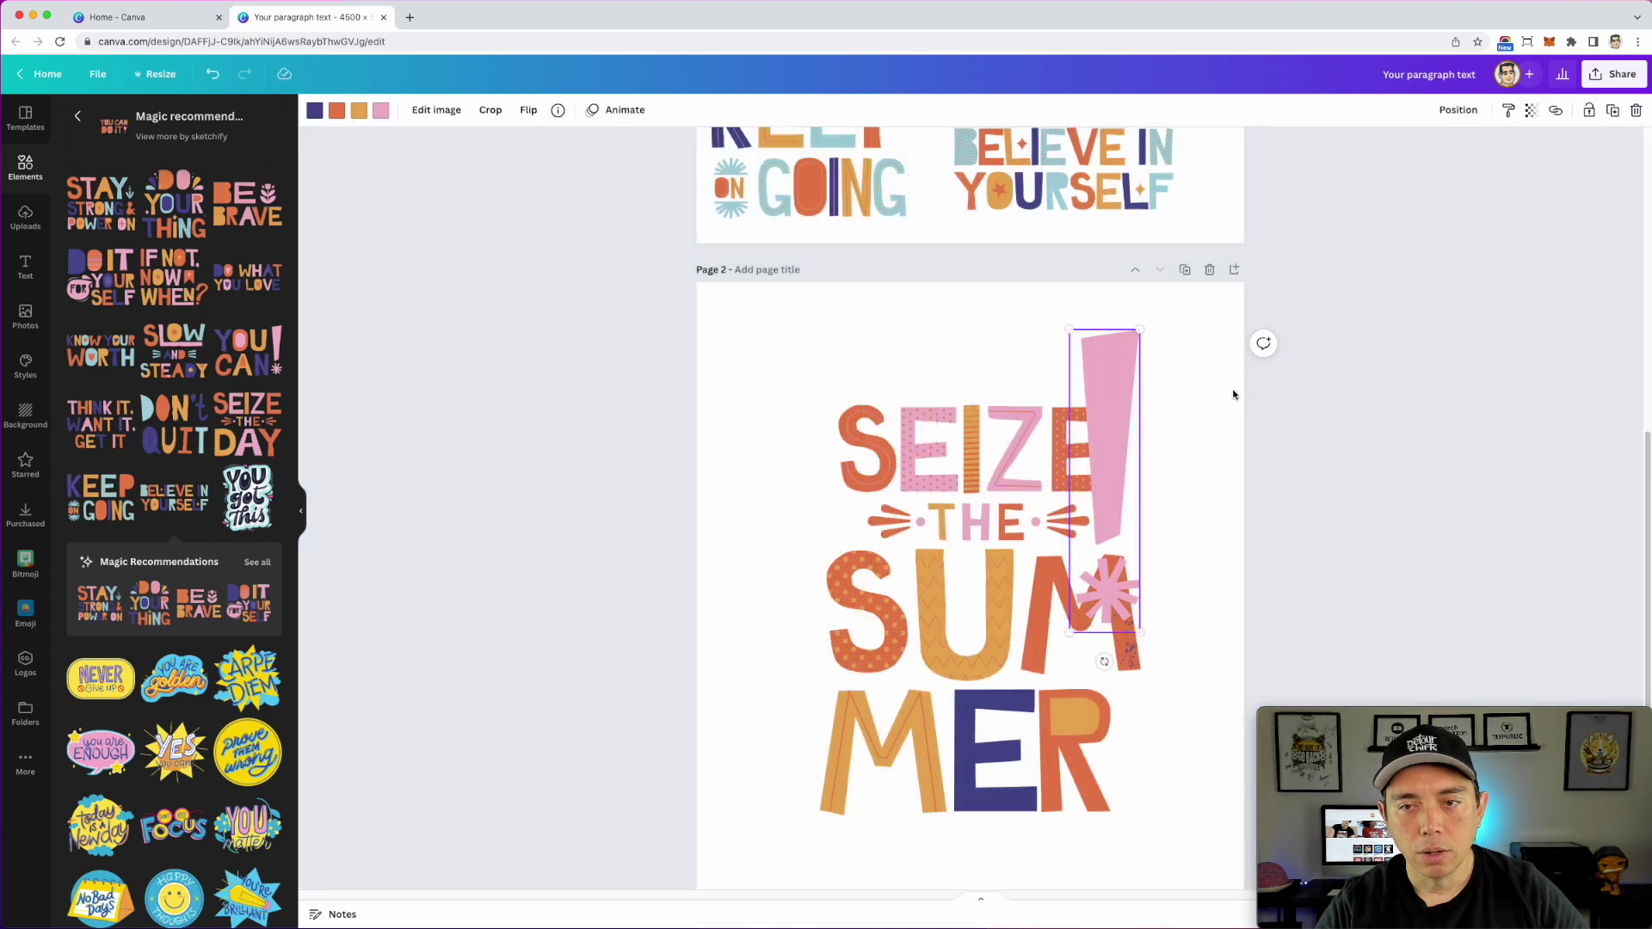
pyautogui.moveTo(1125, 442); pyautogui.dragTo(1152, 686)
pyautogui.click(1173, 585)
# Step: Place a copy of the "Believe in Yourself" graphic on page 2 and crop it to the orange sparkle beside the L
pyautogui.scroll(1, 1138, 630)
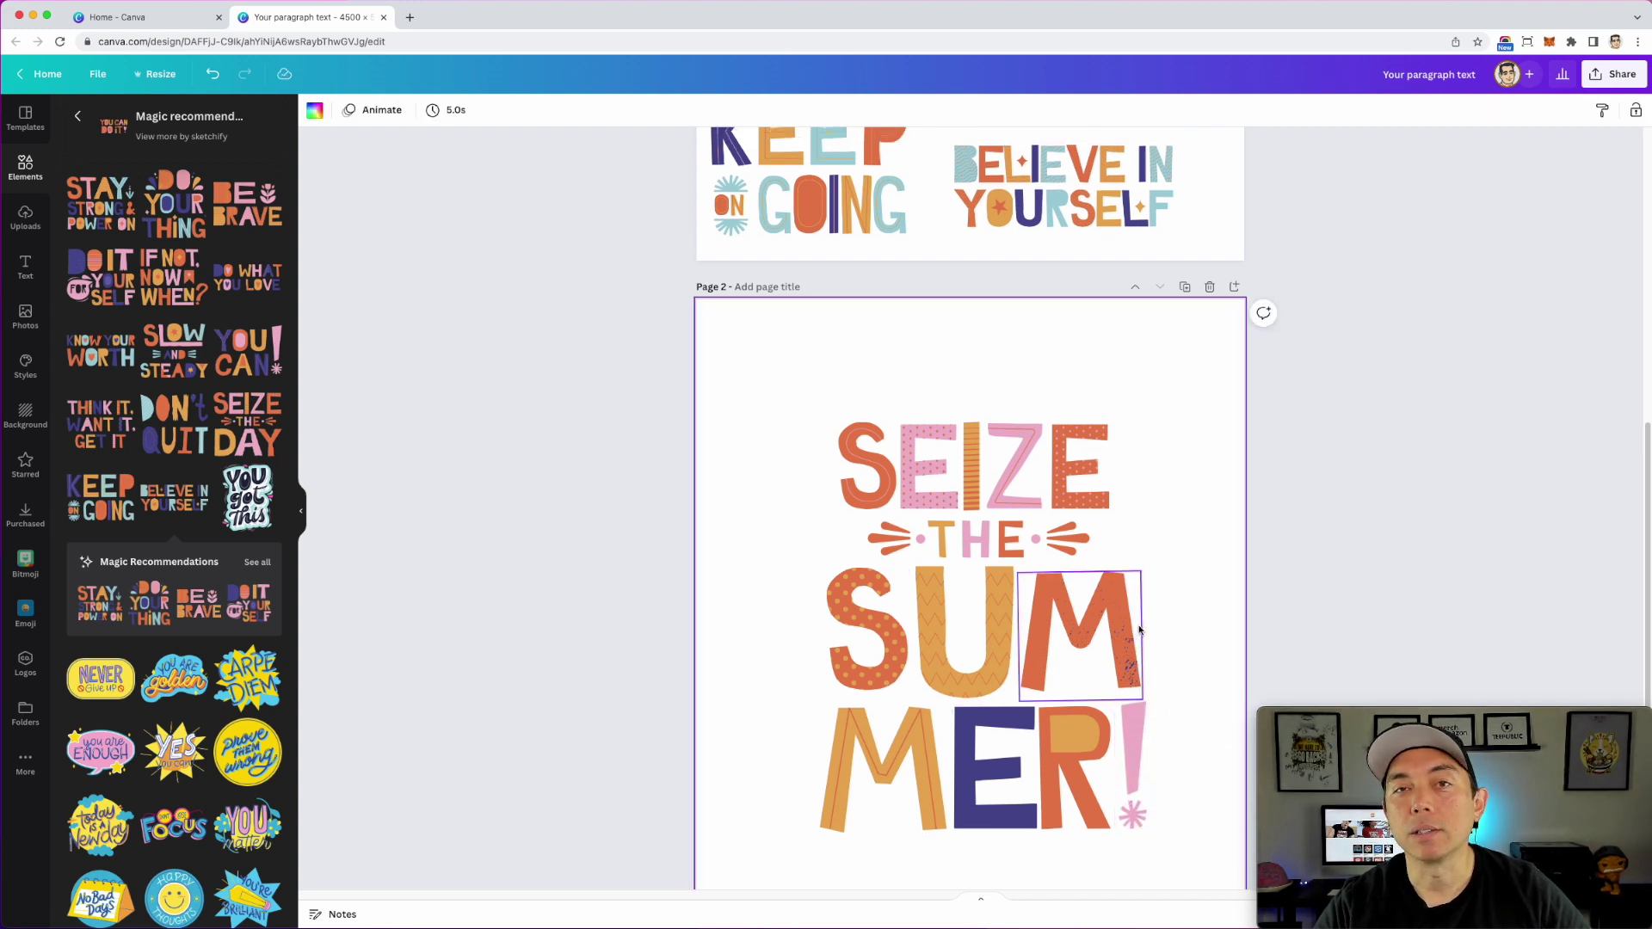
pyautogui.scroll(5, 1001, 449)
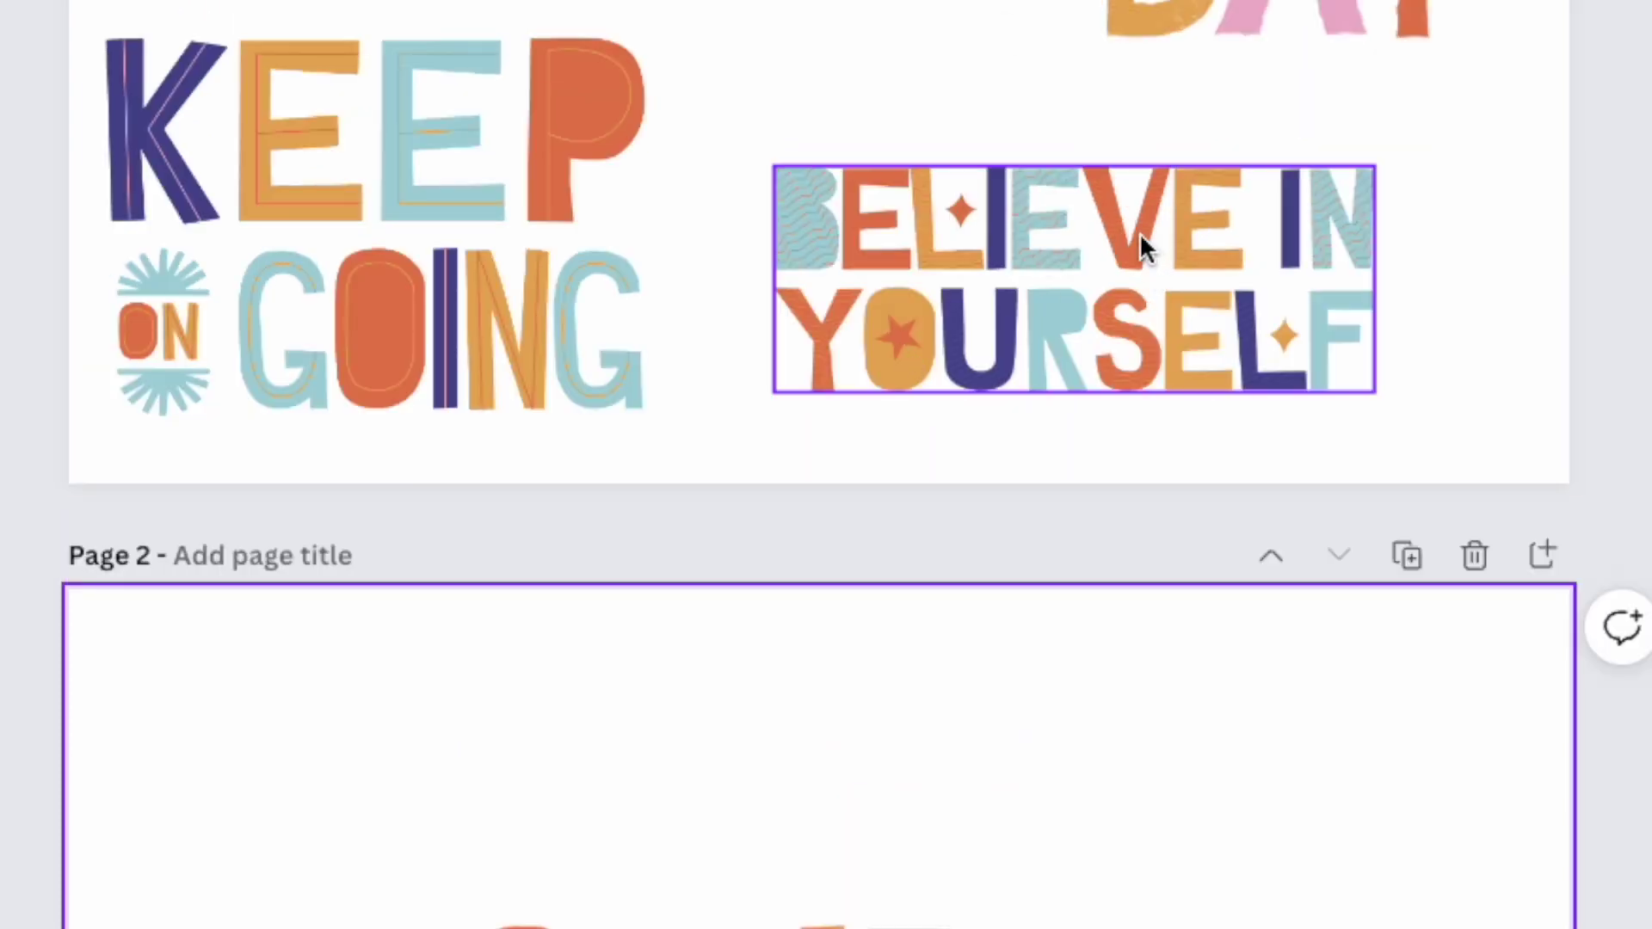
pyautogui.moveTo(1076, 191); pyautogui.dragTo(444, 709)
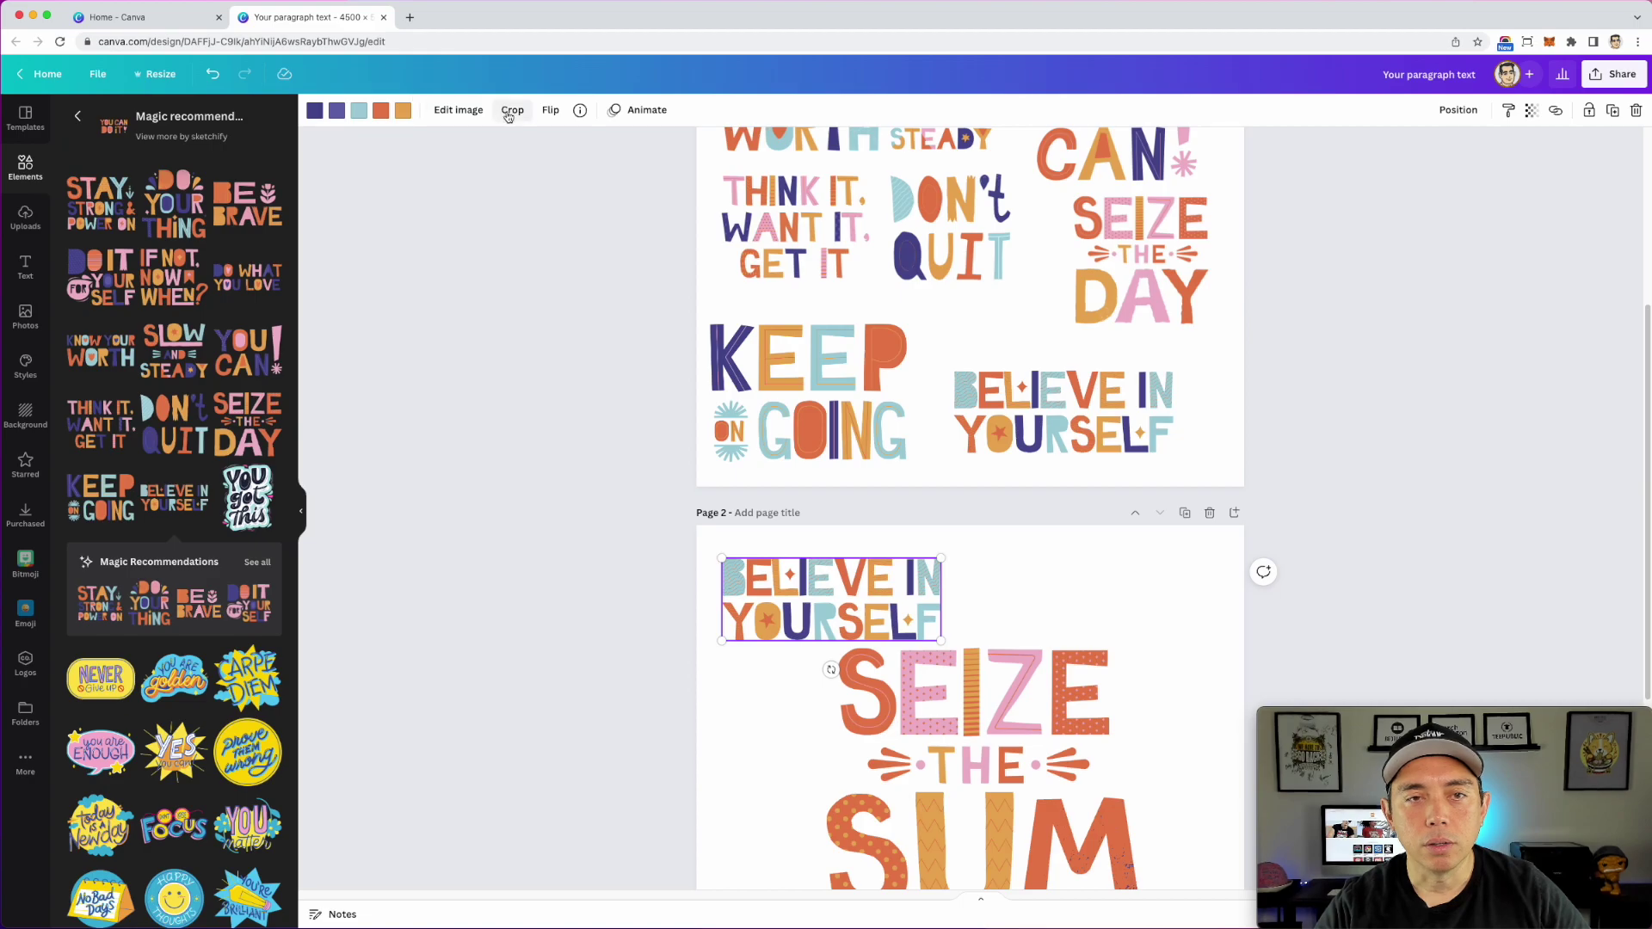
pyautogui.click(508, 110)
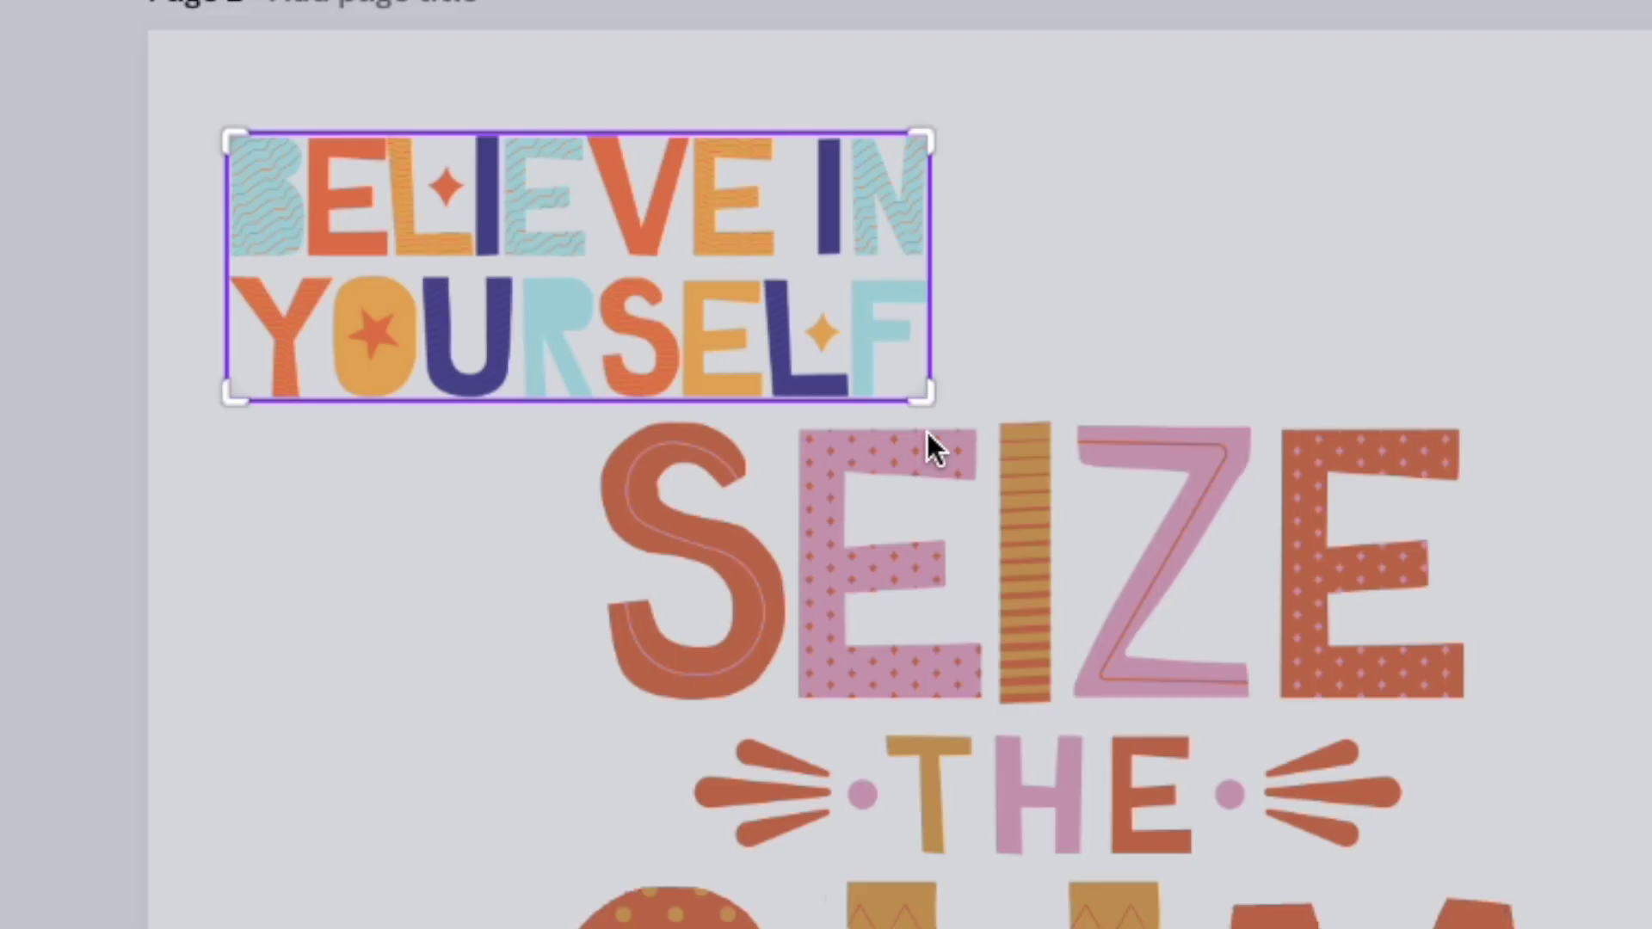
pyautogui.moveTo(920, 393); pyautogui.dragTo(471, 226)
pyautogui.moveTo(234, 146); pyautogui.dragTo(416, 140)
pyautogui.press('Return')
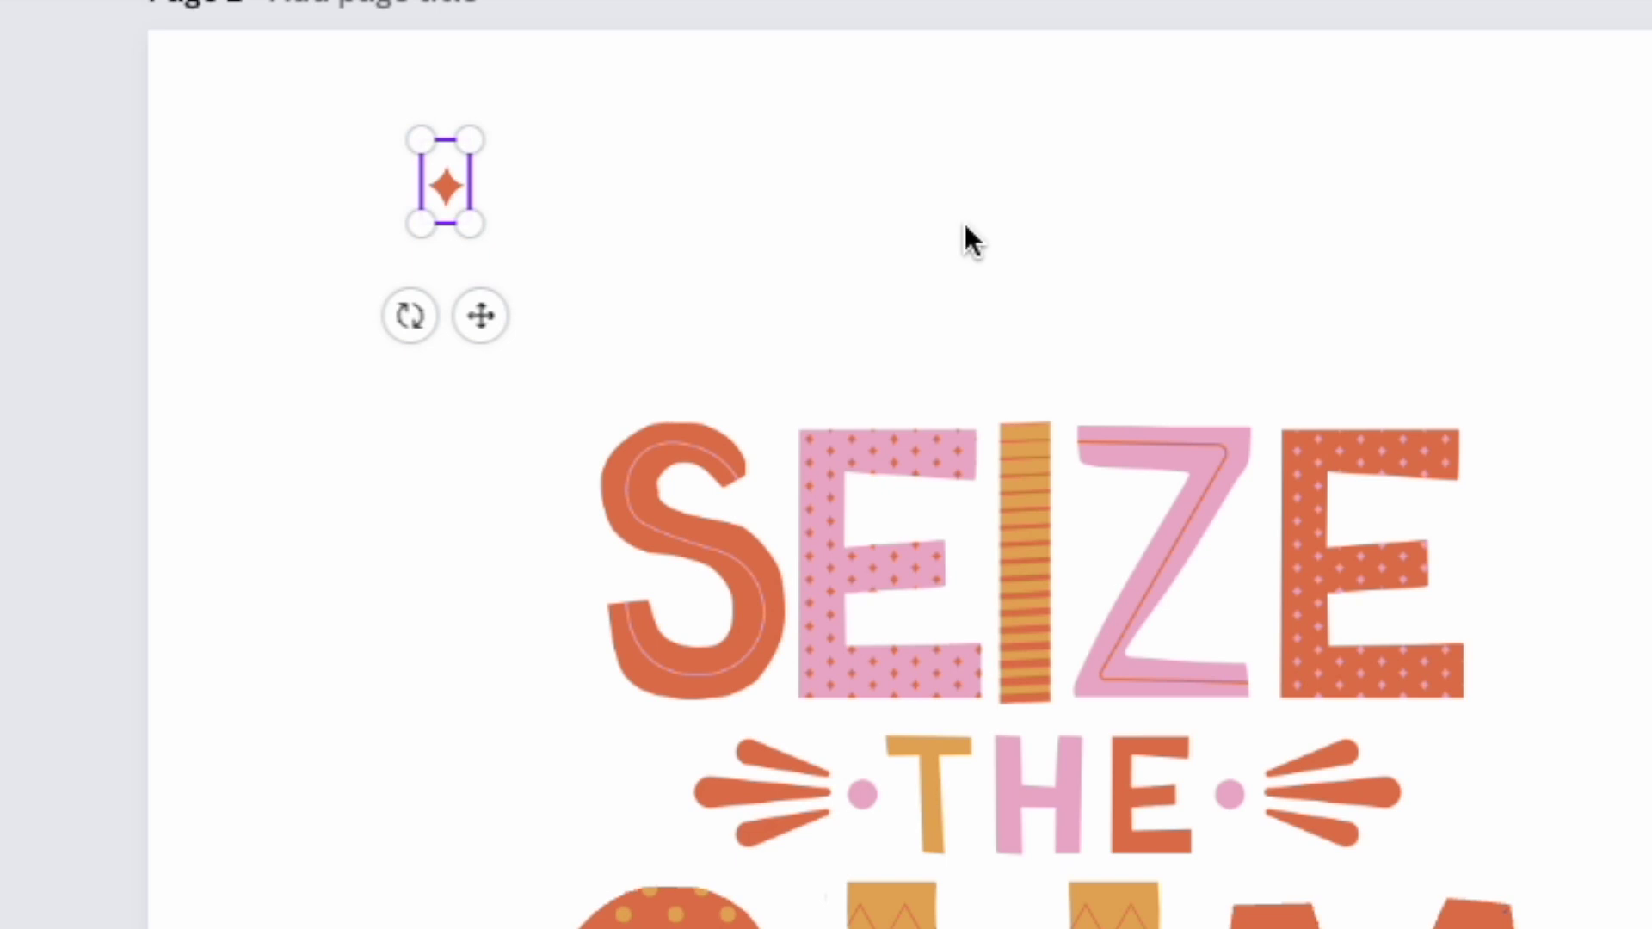
# Step: Enlarge the orange sparkle, tilt it slightly counterclockwise and position it to the left of the "THE" line
pyautogui.moveTo(471, 225); pyautogui.dragTo(568, 382)
pyautogui.moveTo(497, 303); pyautogui.dragTo(561, 805)
pyautogui.moveTo(831, 824); pyautogui.dragTo(871, 848)
pyautogui.moveTo(819, 765); pyautogui.dragTo(824, 753)
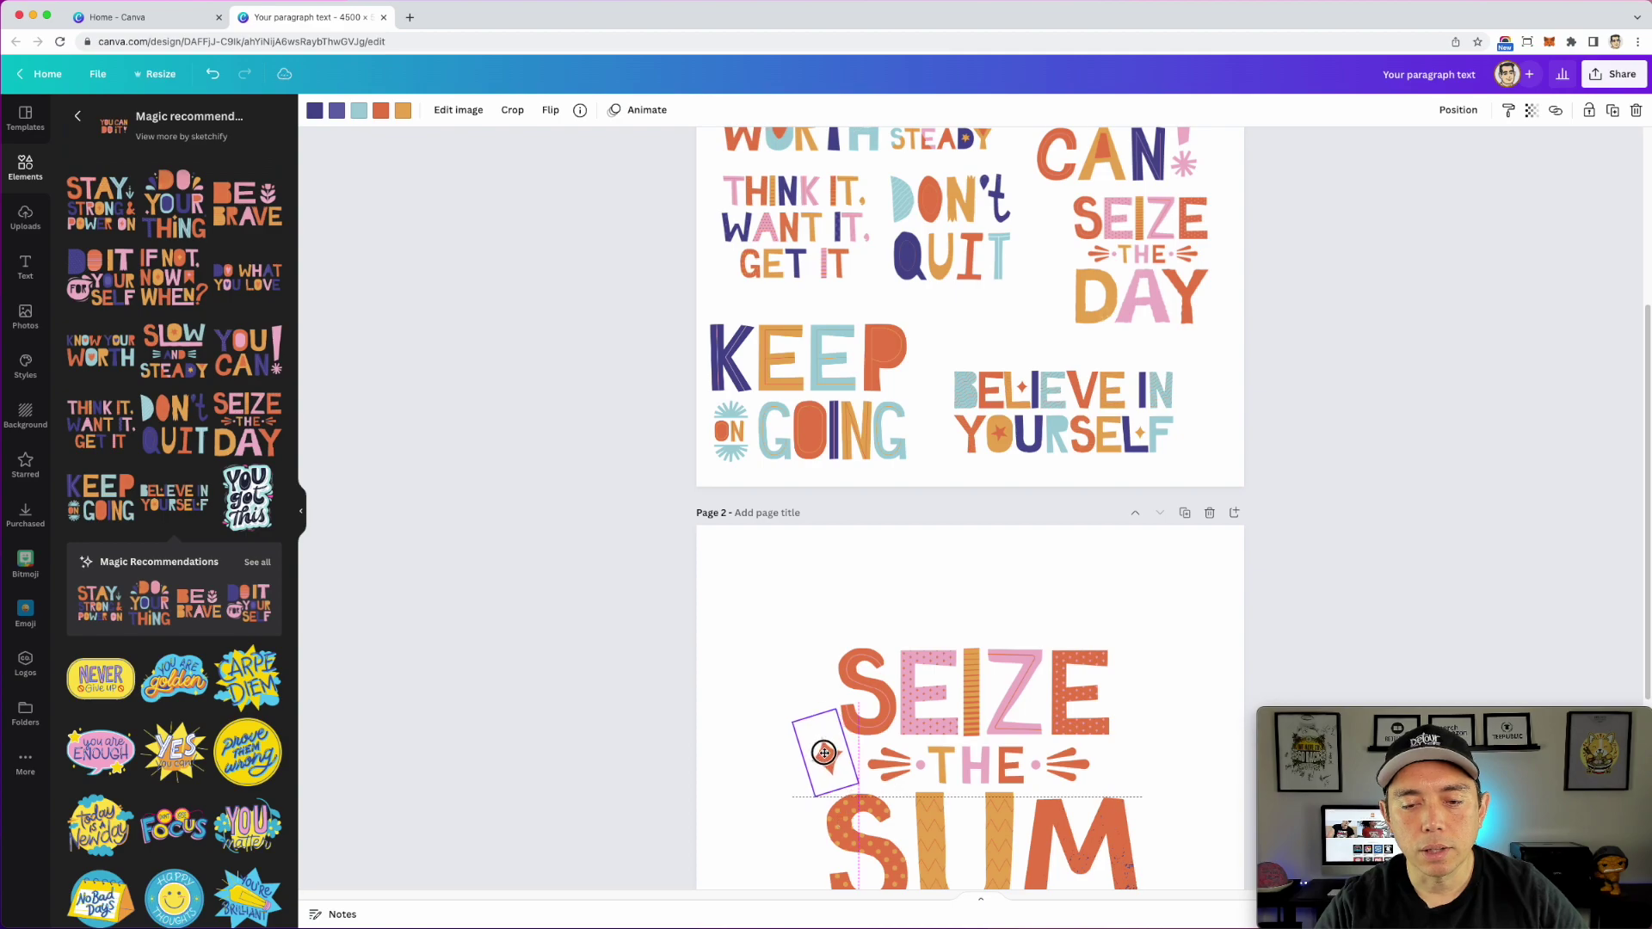
pyautogui.click(1058, 627)
# Step: Duplicate the sparkle to the right of "THE", tilt the copy the opposite way and move both sparkles closer to the line
pyautogui.scroll(-3, 1058, 627)
pyautogui.moveTo(824, 542); pyautogui.dragTo(1129, 554)
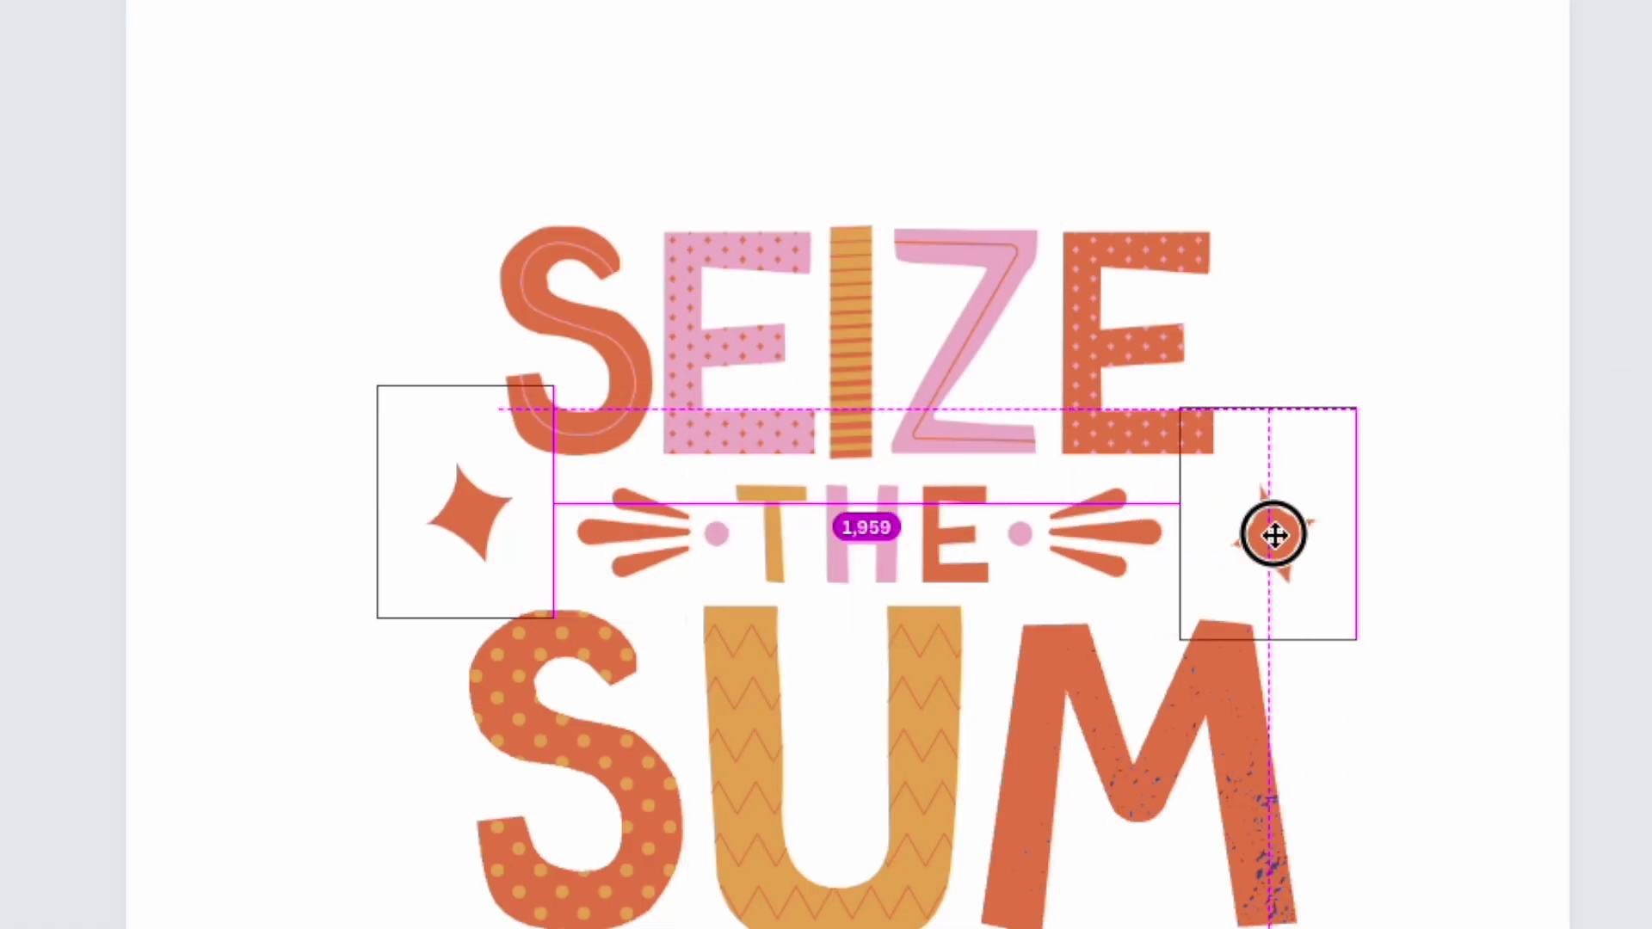
pyautogui.moveTo(1275, 535); pyautogui.dragTo(1321, 516)
pyautogui.moveTo(1365, 672); pyautogui.dragTo(1279, 686)
pyautogui.moveTo(1316, 528); pyautogui.dragTo(1256, 530)
pyautogui.moveTo(475, 506); pyautogui.dragTo(502, 520)
pyautogui.click(640, 3)
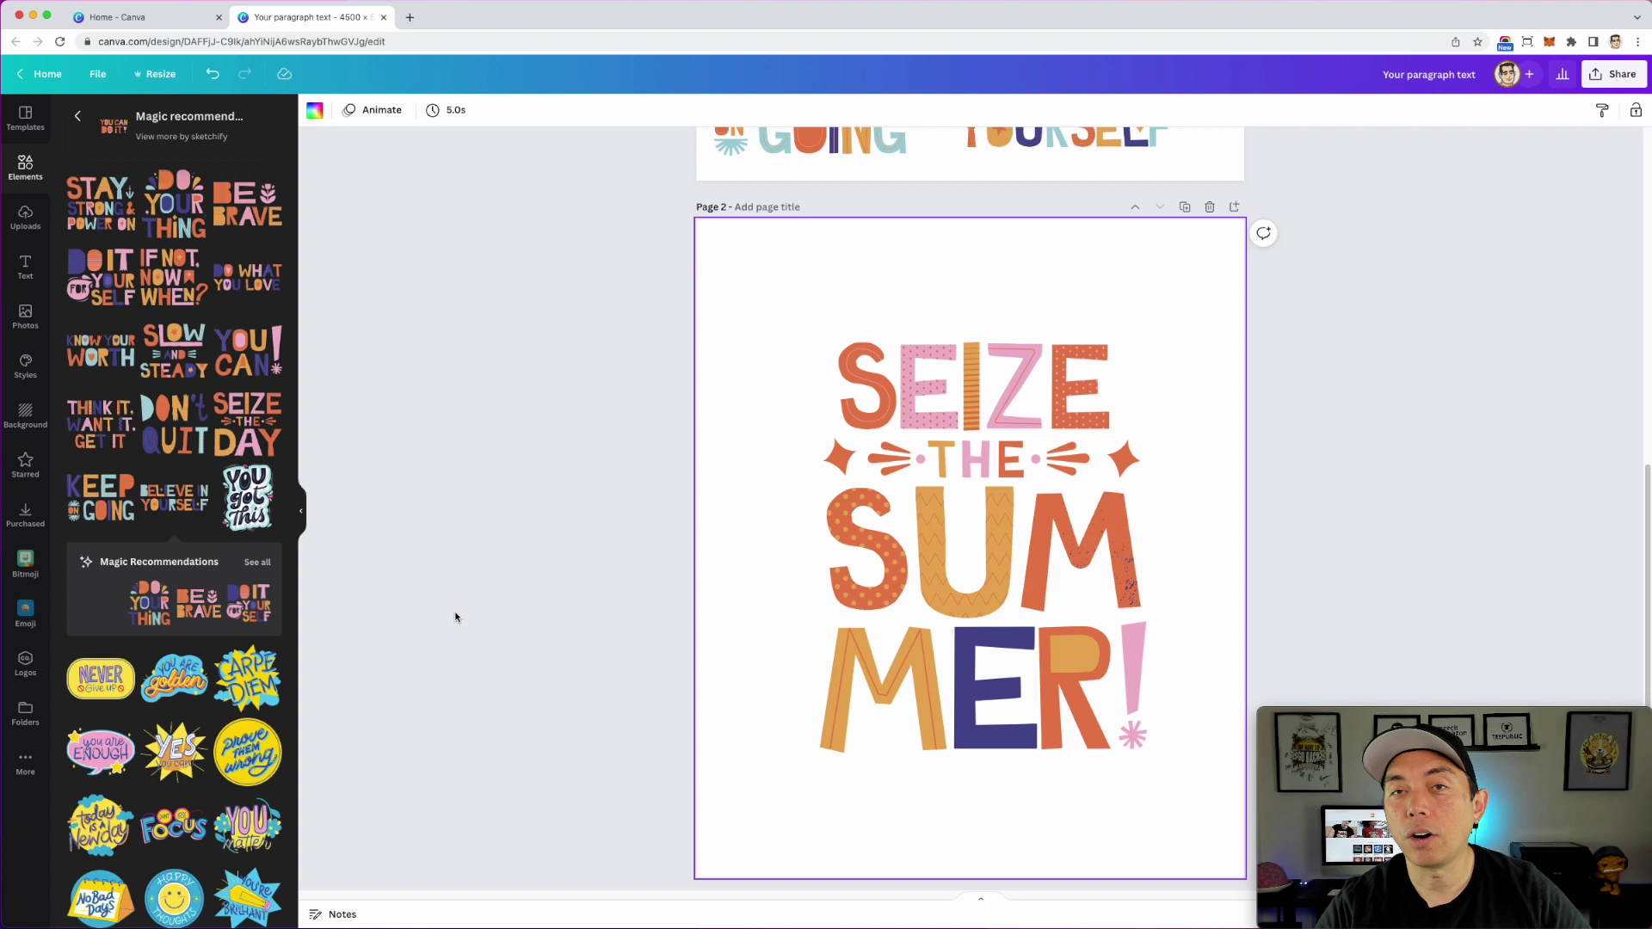
# Step: Select the whole "SEIZE THE SUMMER!" lettering with its sparkles, move it up and enlarge it to nearly fill page 2
pyautogui.moveTo(616, 266); pyautogui.dragTo(1221, 826)
pyautogui.moveTo(1072, 621); pyautogui.dragTo(991, 527)
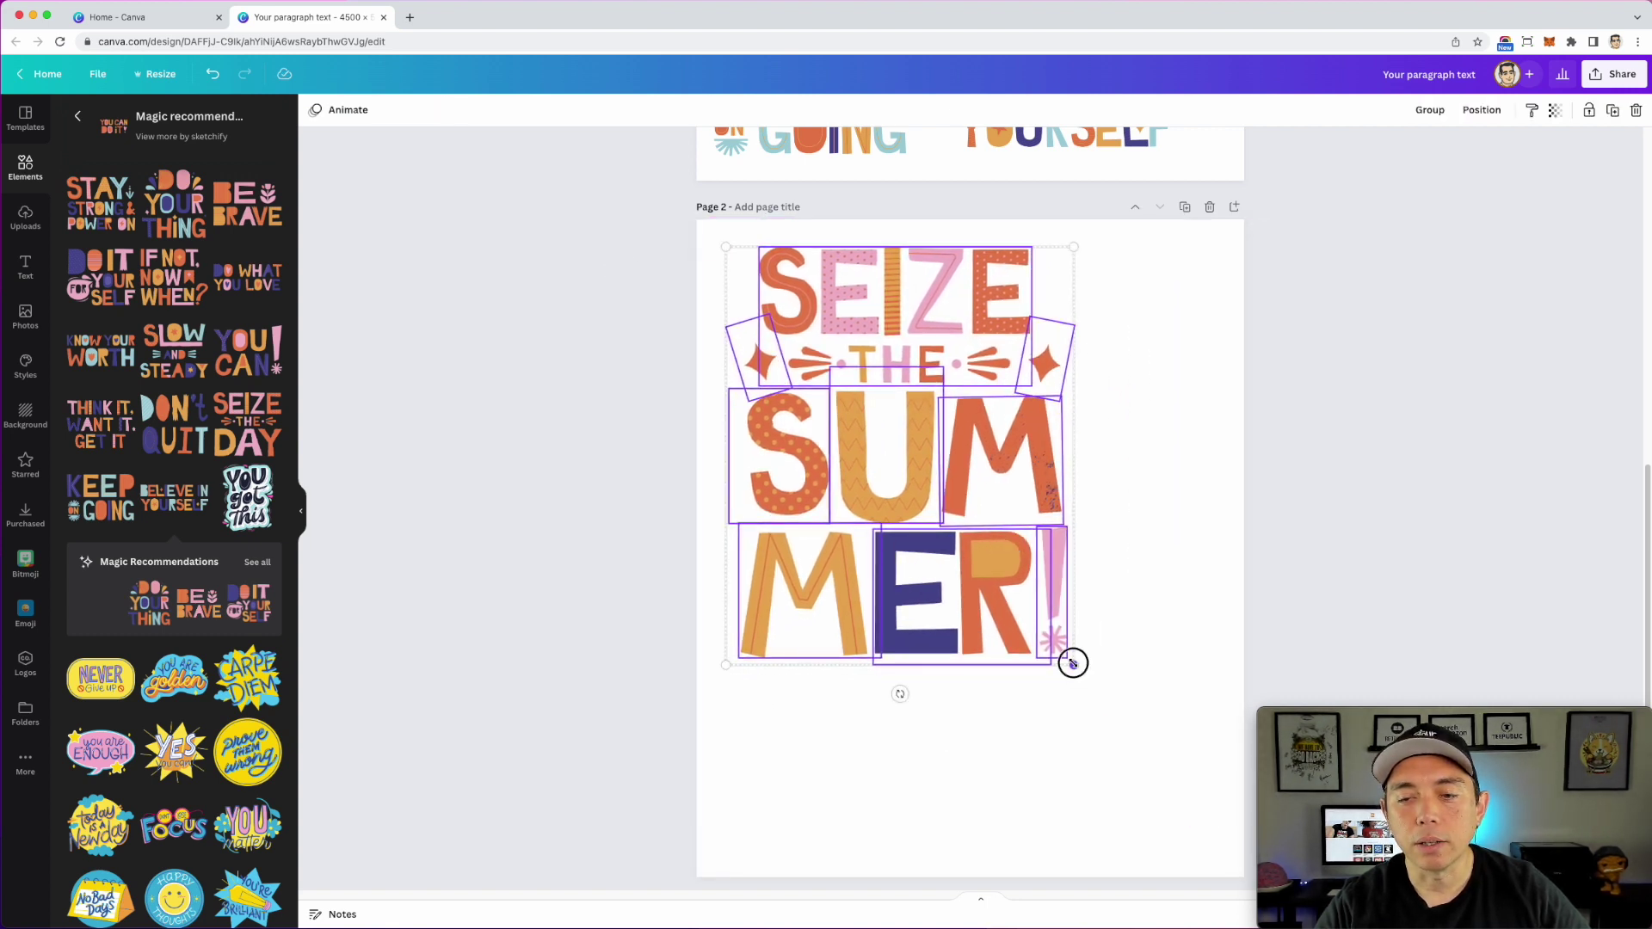
pyautogui.moveTo(1072, 663); pyautogui.dragTo(1239, 827)
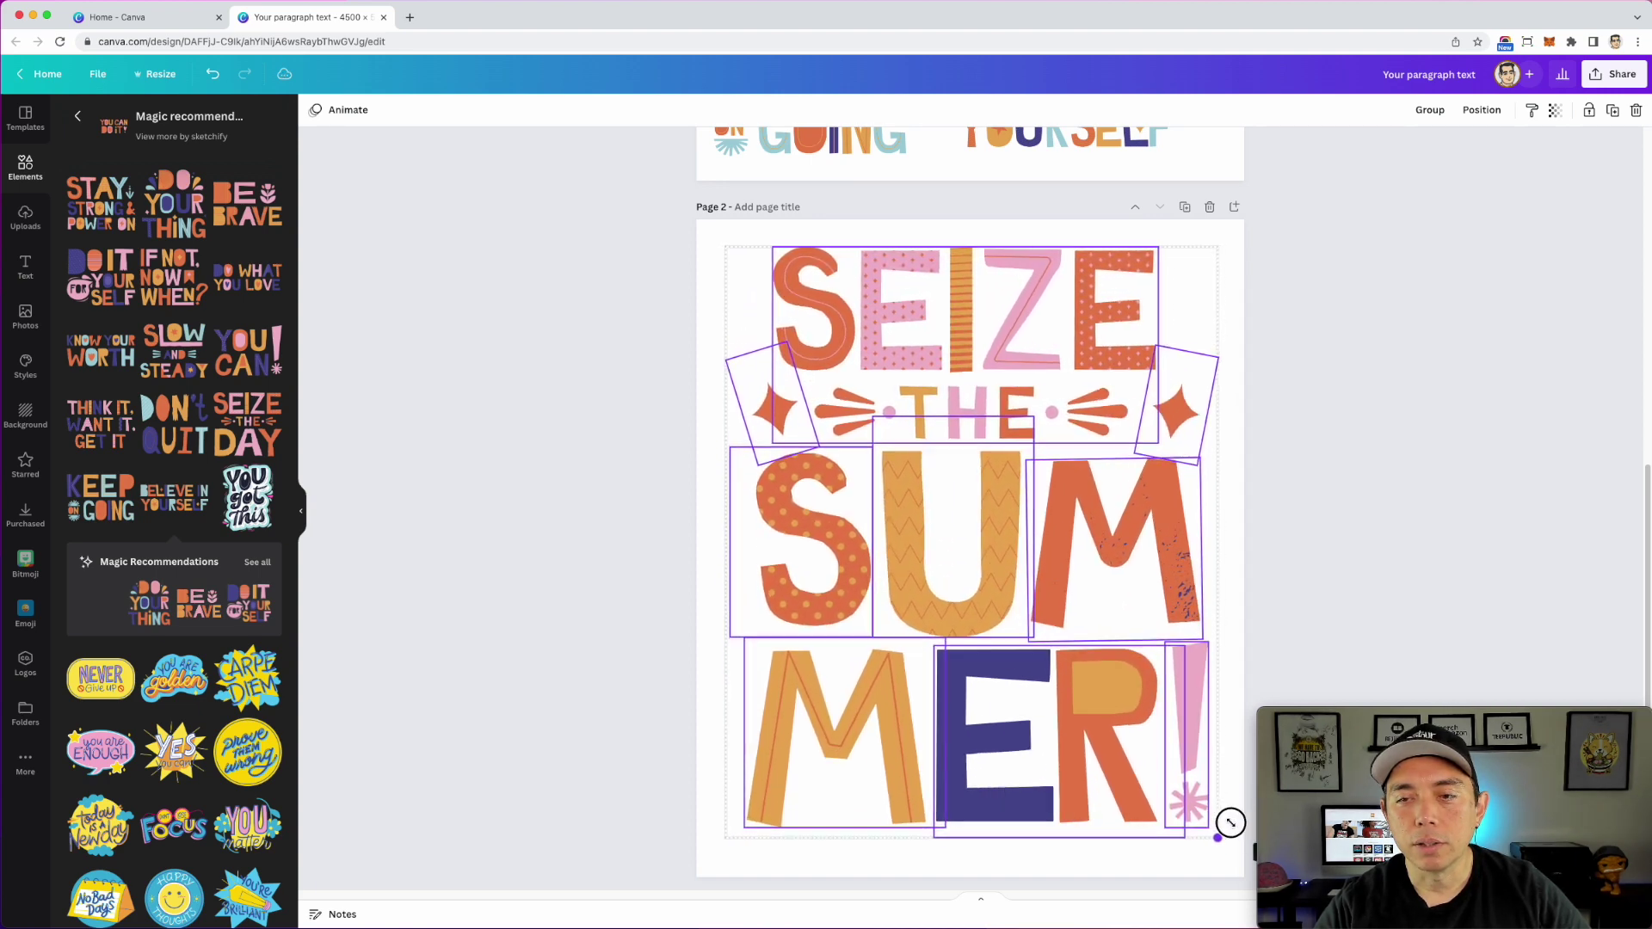
pyautogui.click(1315, 438)
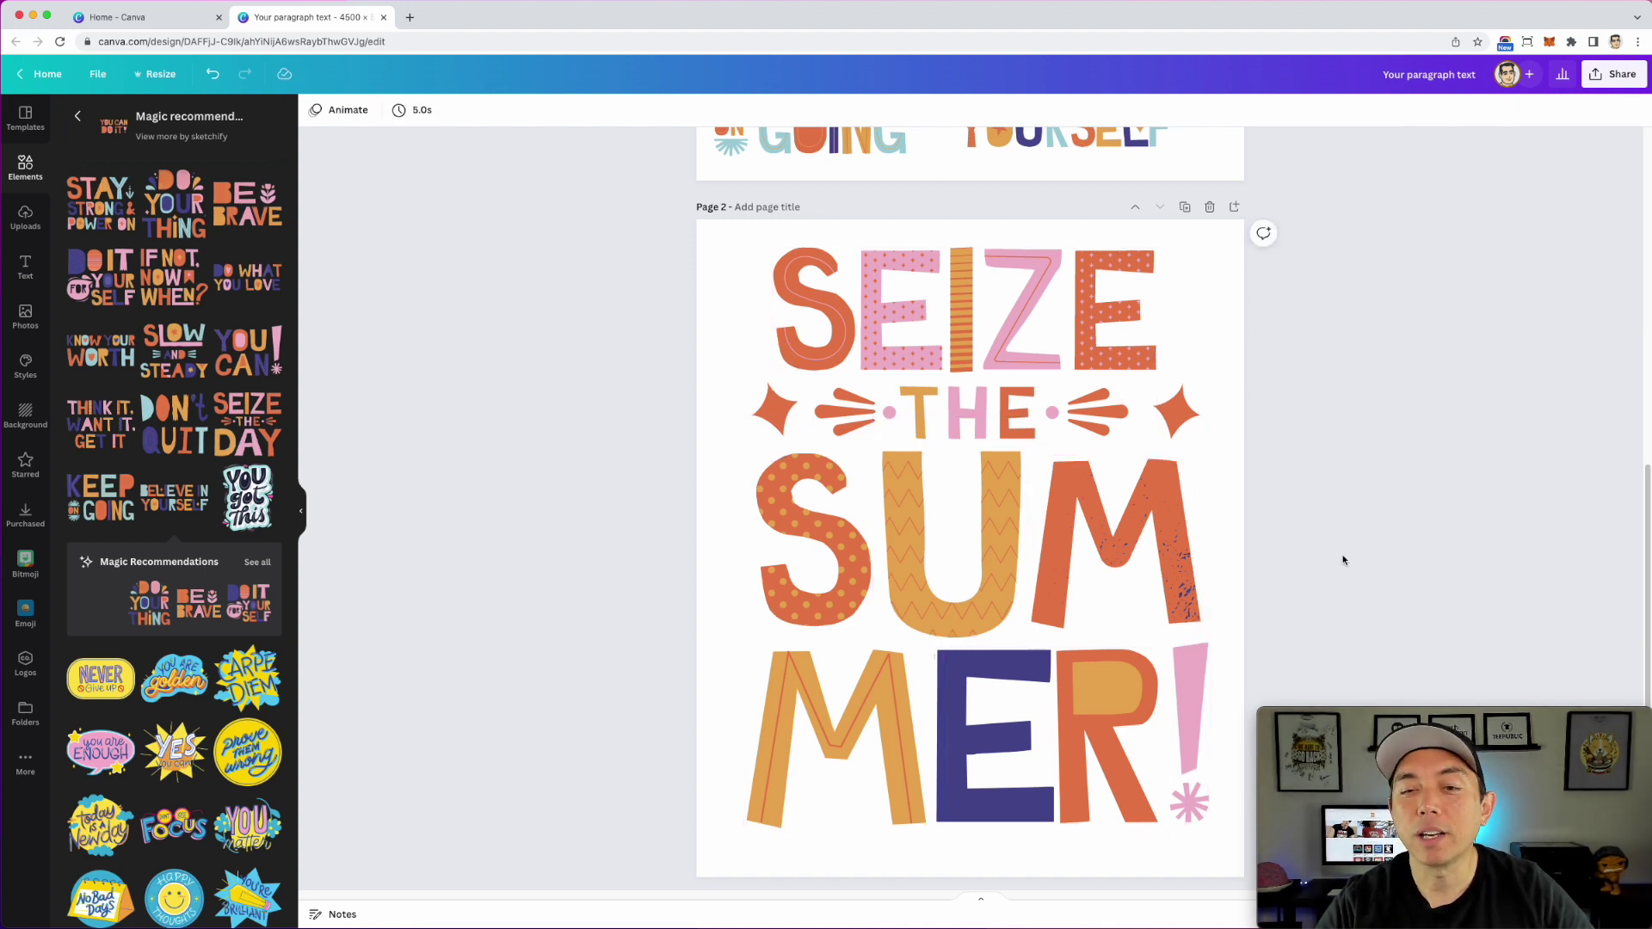
# Step: Recolour the M in the "SUM" row dark purple and its speckles yellow-orange using the document colours
pyautogui.click(1143, 518)
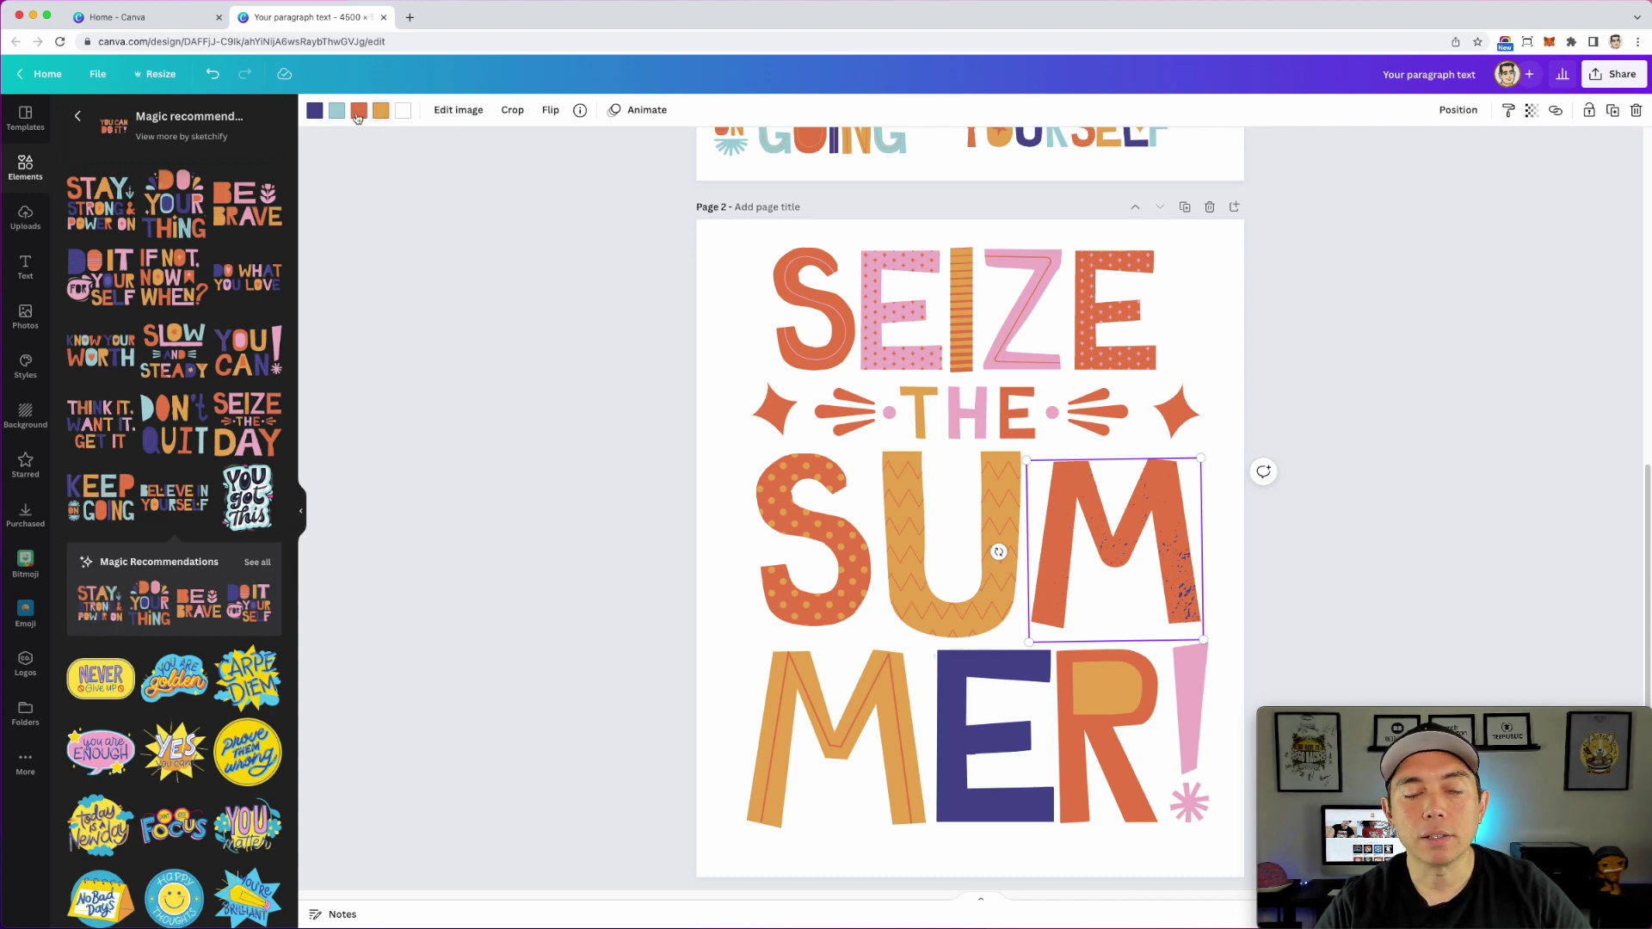
pyautogui.click(359, 112)
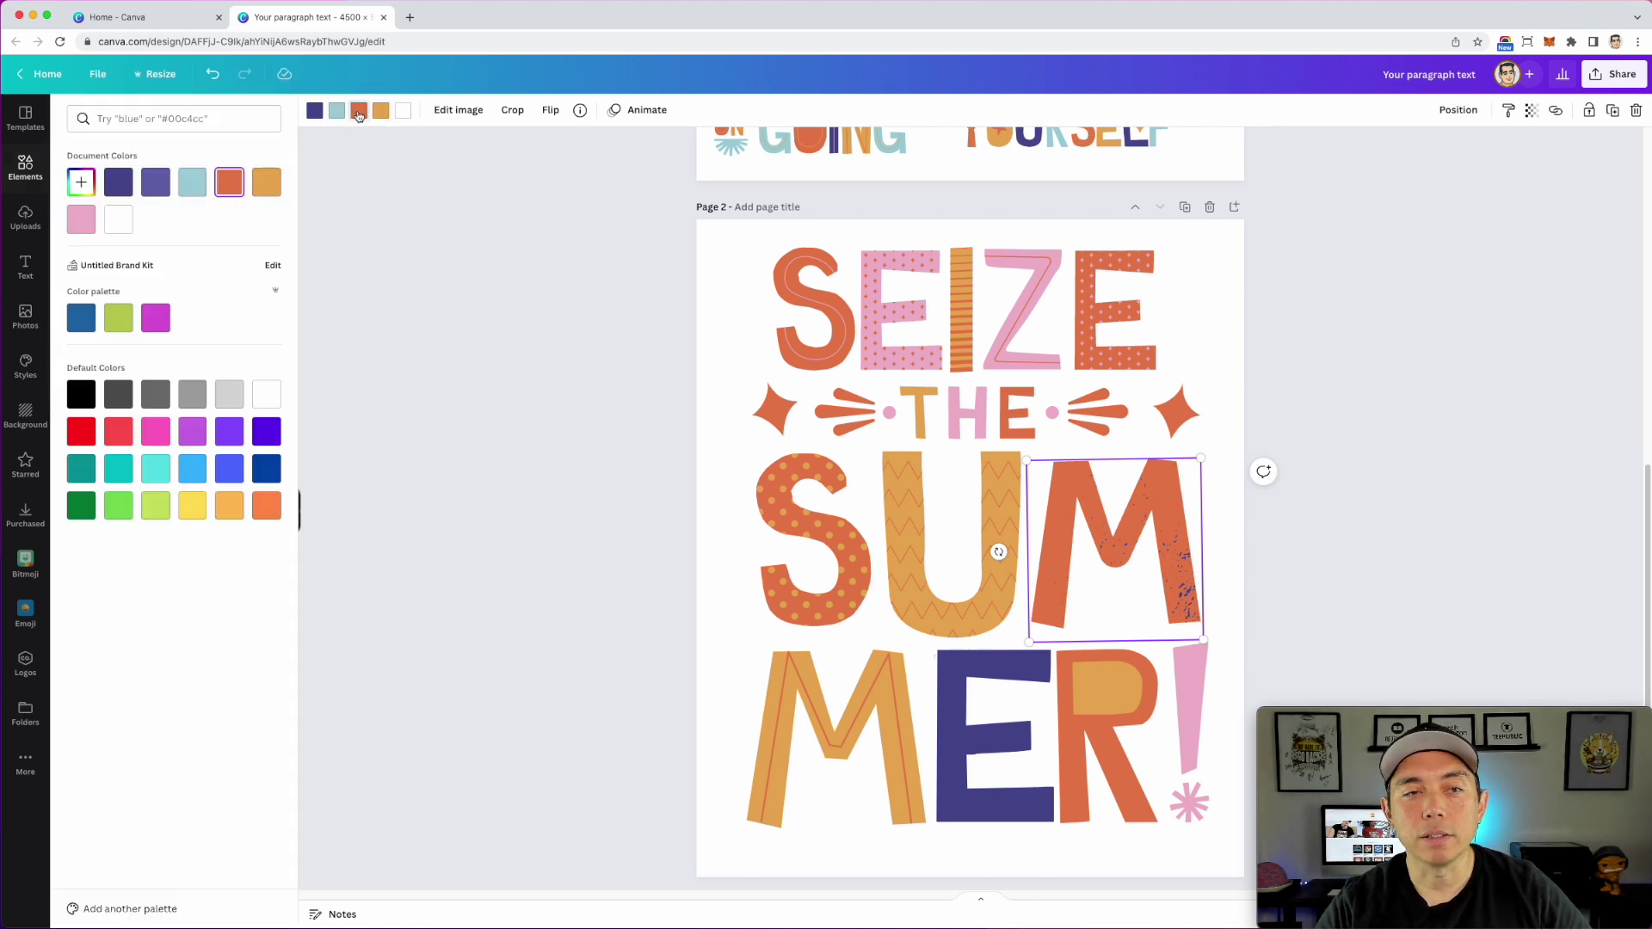
pyautogui.click(120, 183)
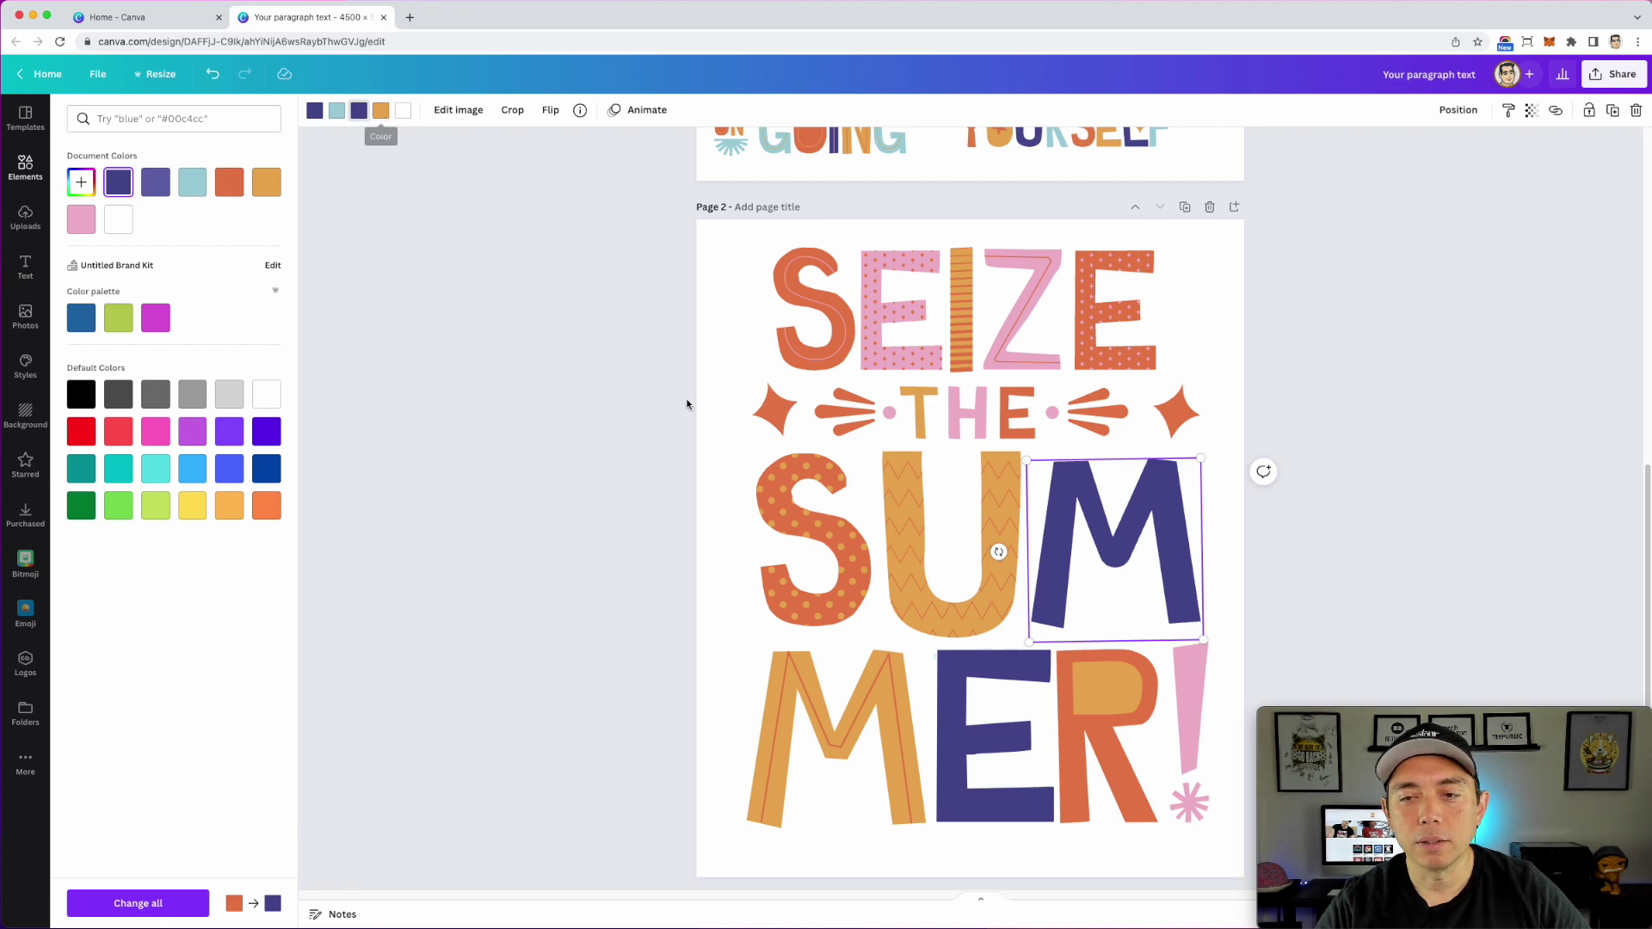
pyautogui.click(313, 114)
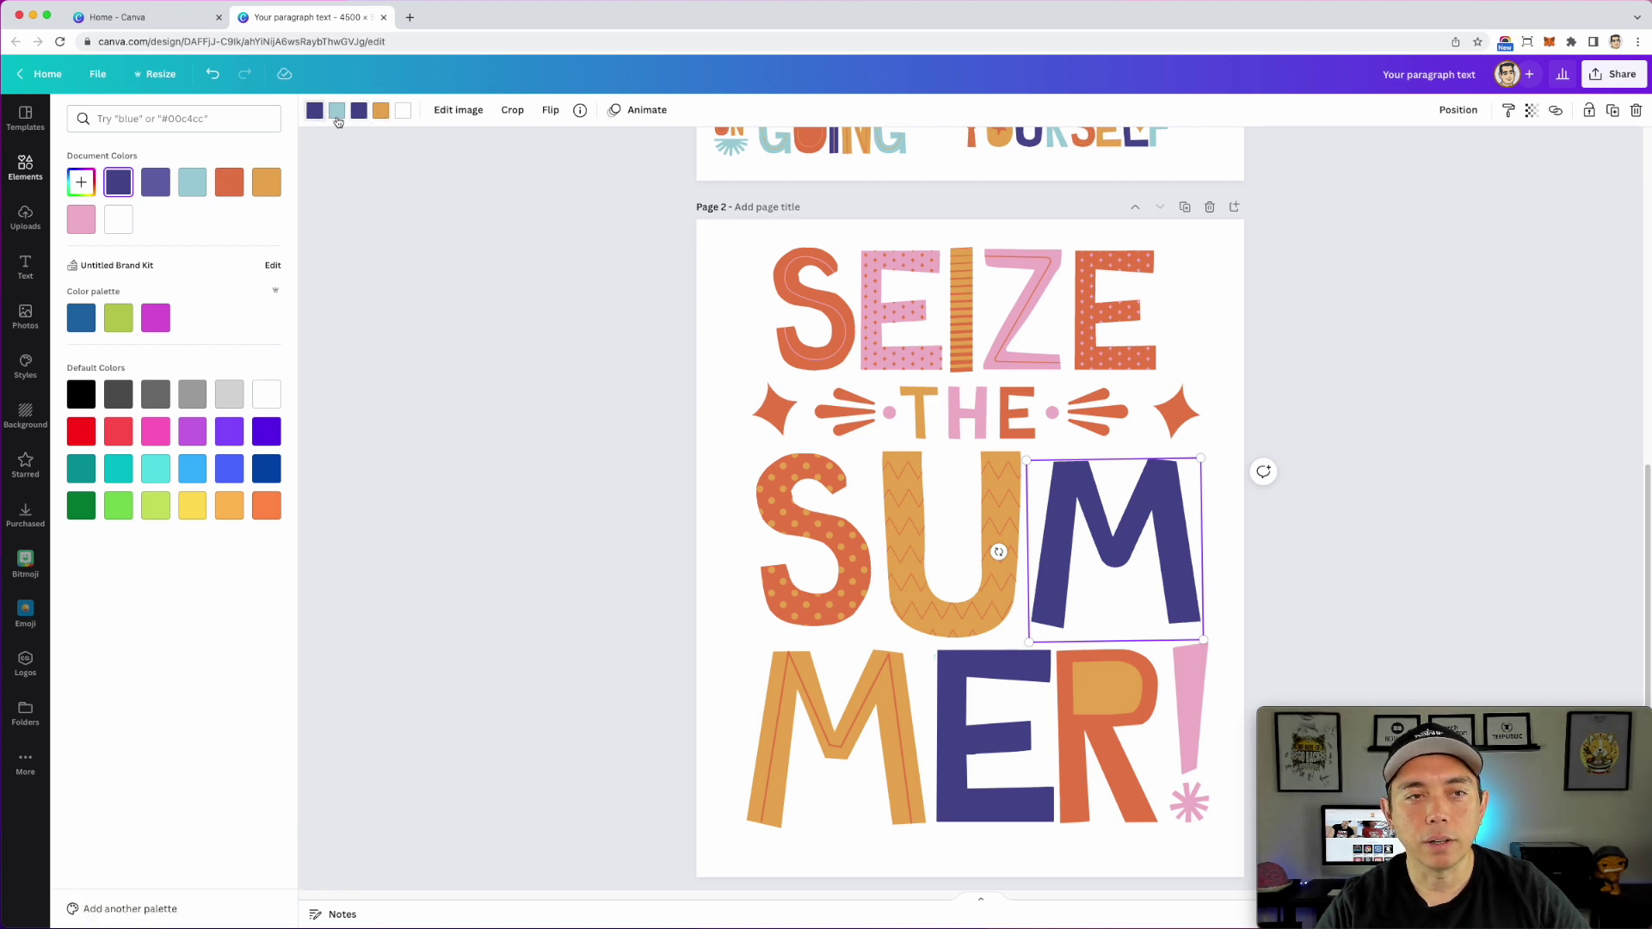
pyautogui.click(267, 185)
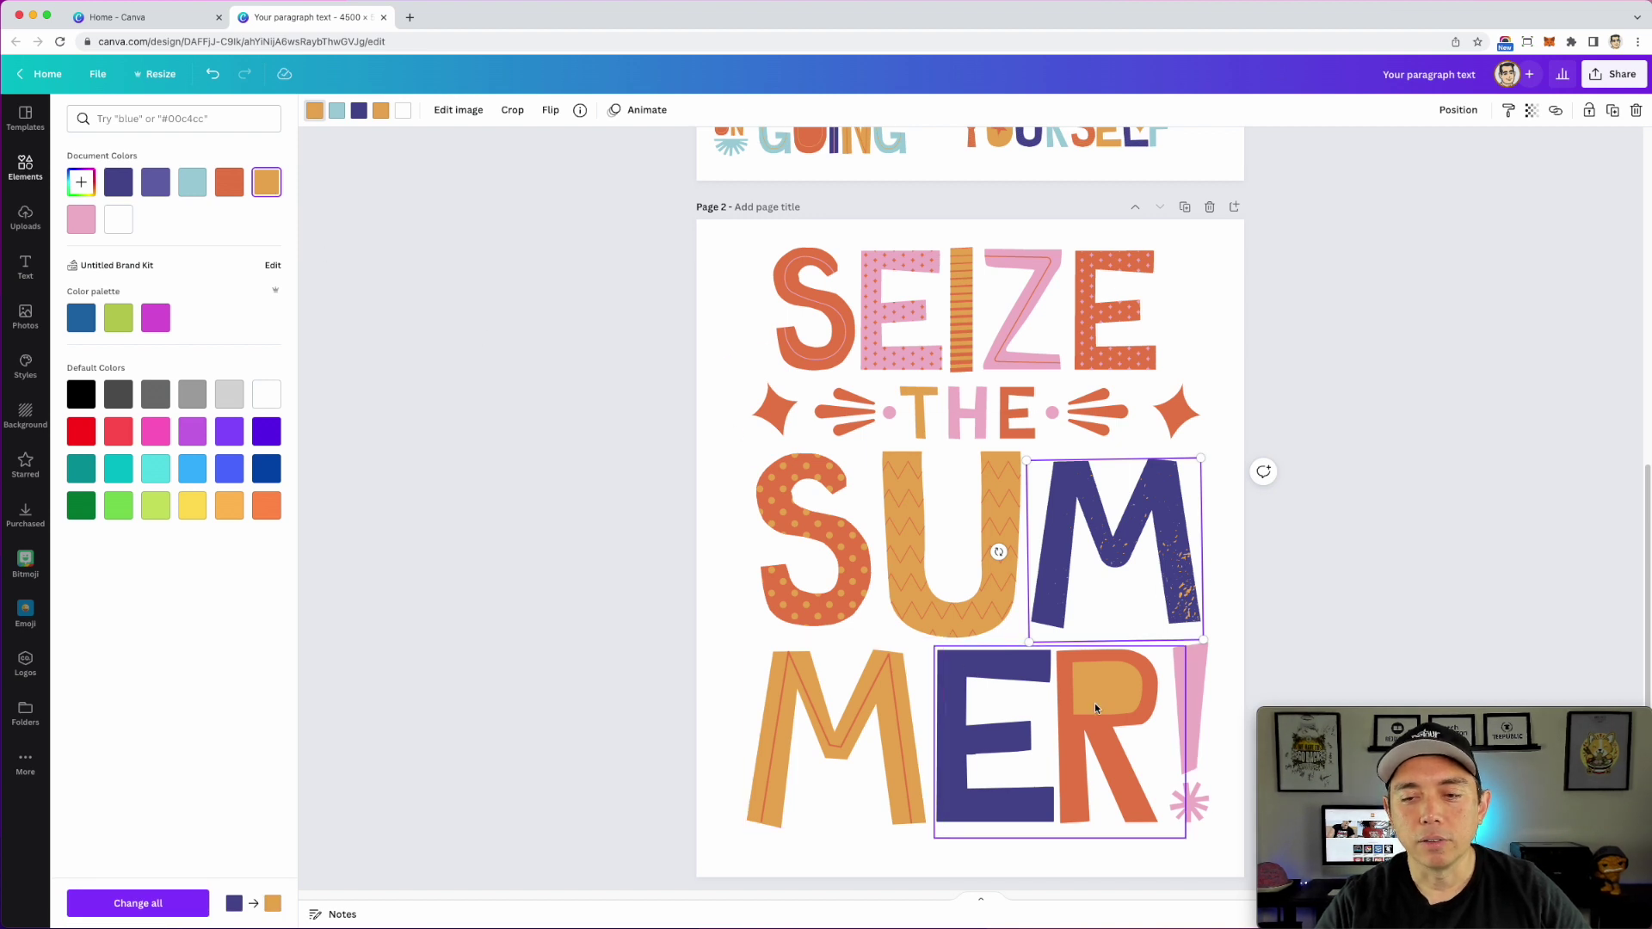
# Step: Recolour the yellow-orange body of the U in "SUM" with the pink document colour
pyautogui.click(945, 596)
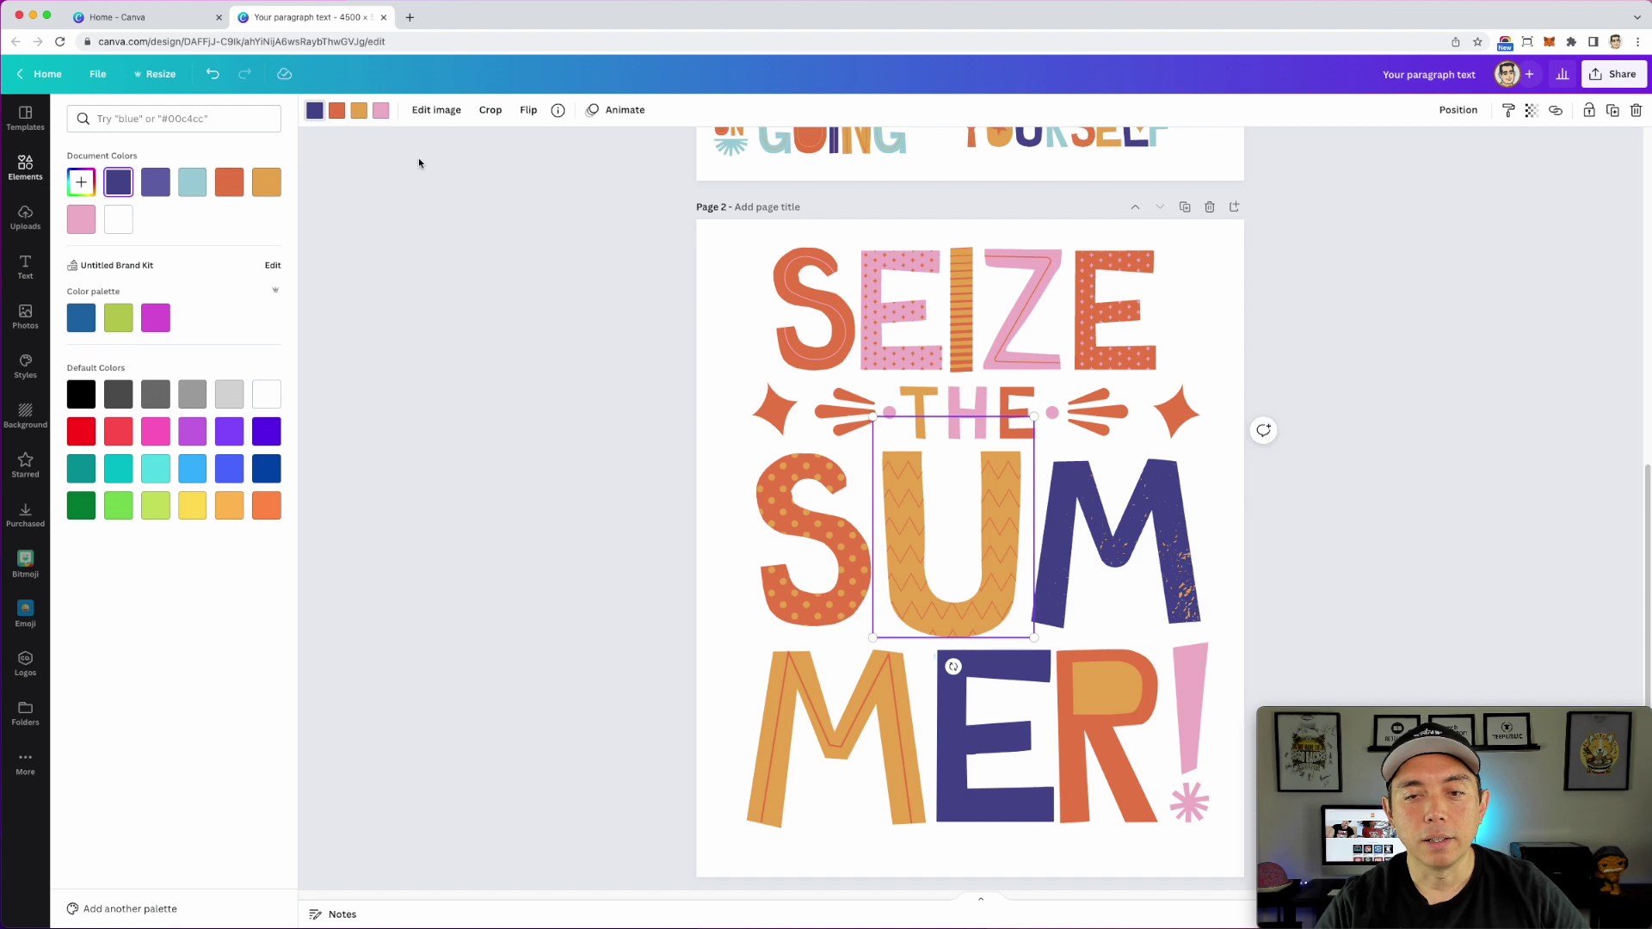
pyautogui.click(357, 111)
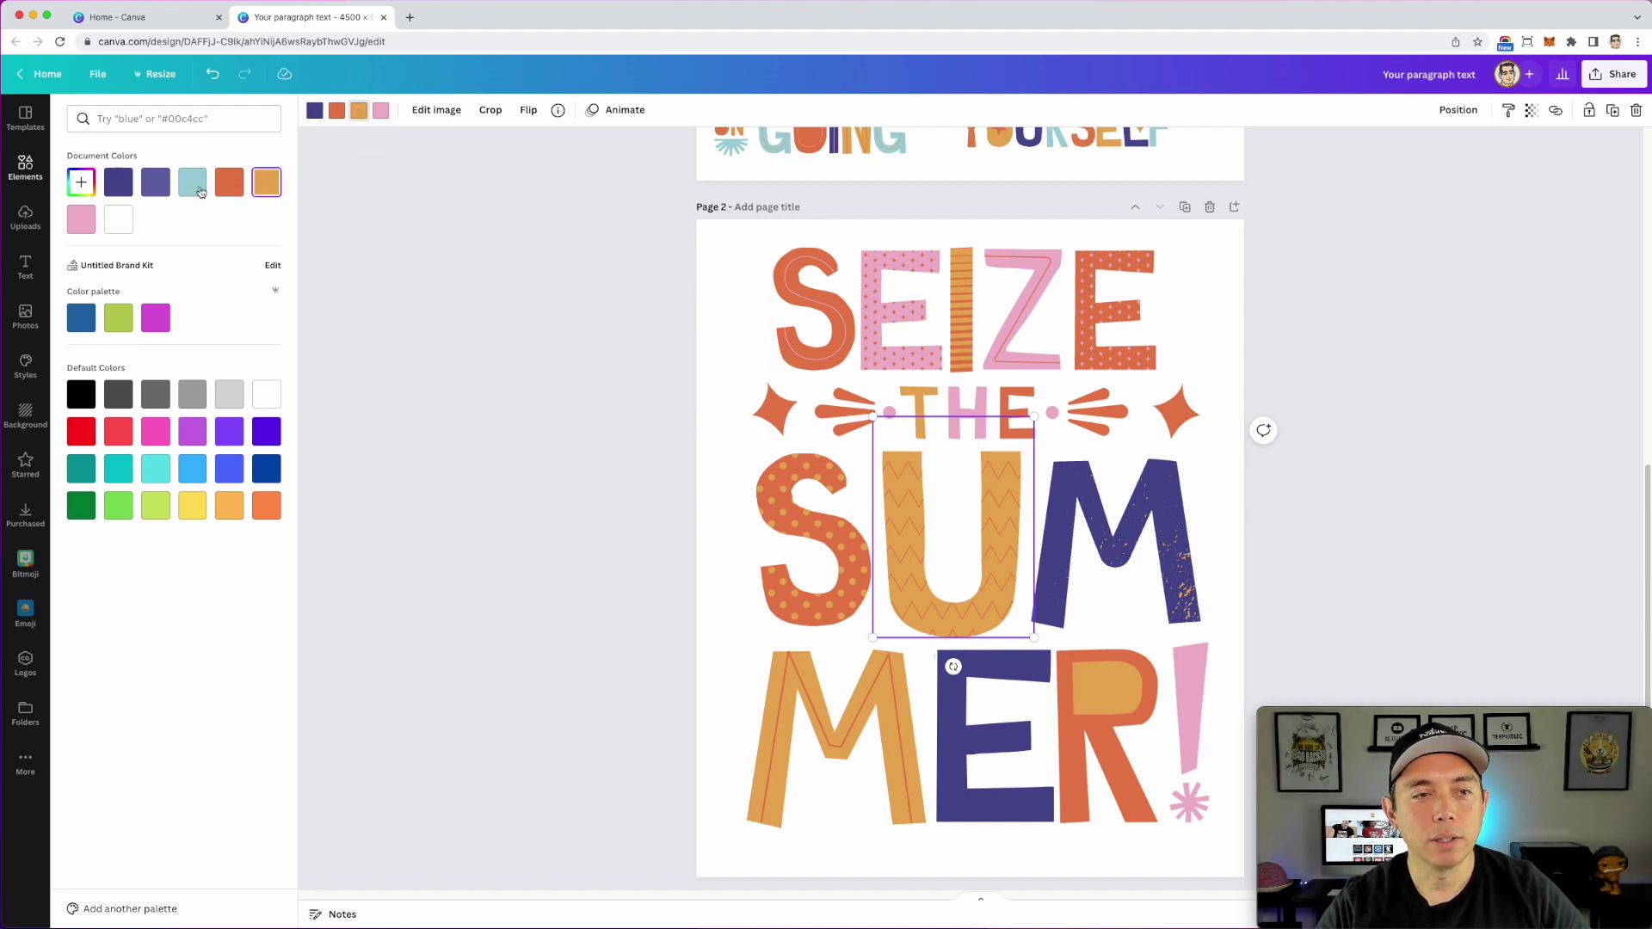
pyautogui.click(81, 221)
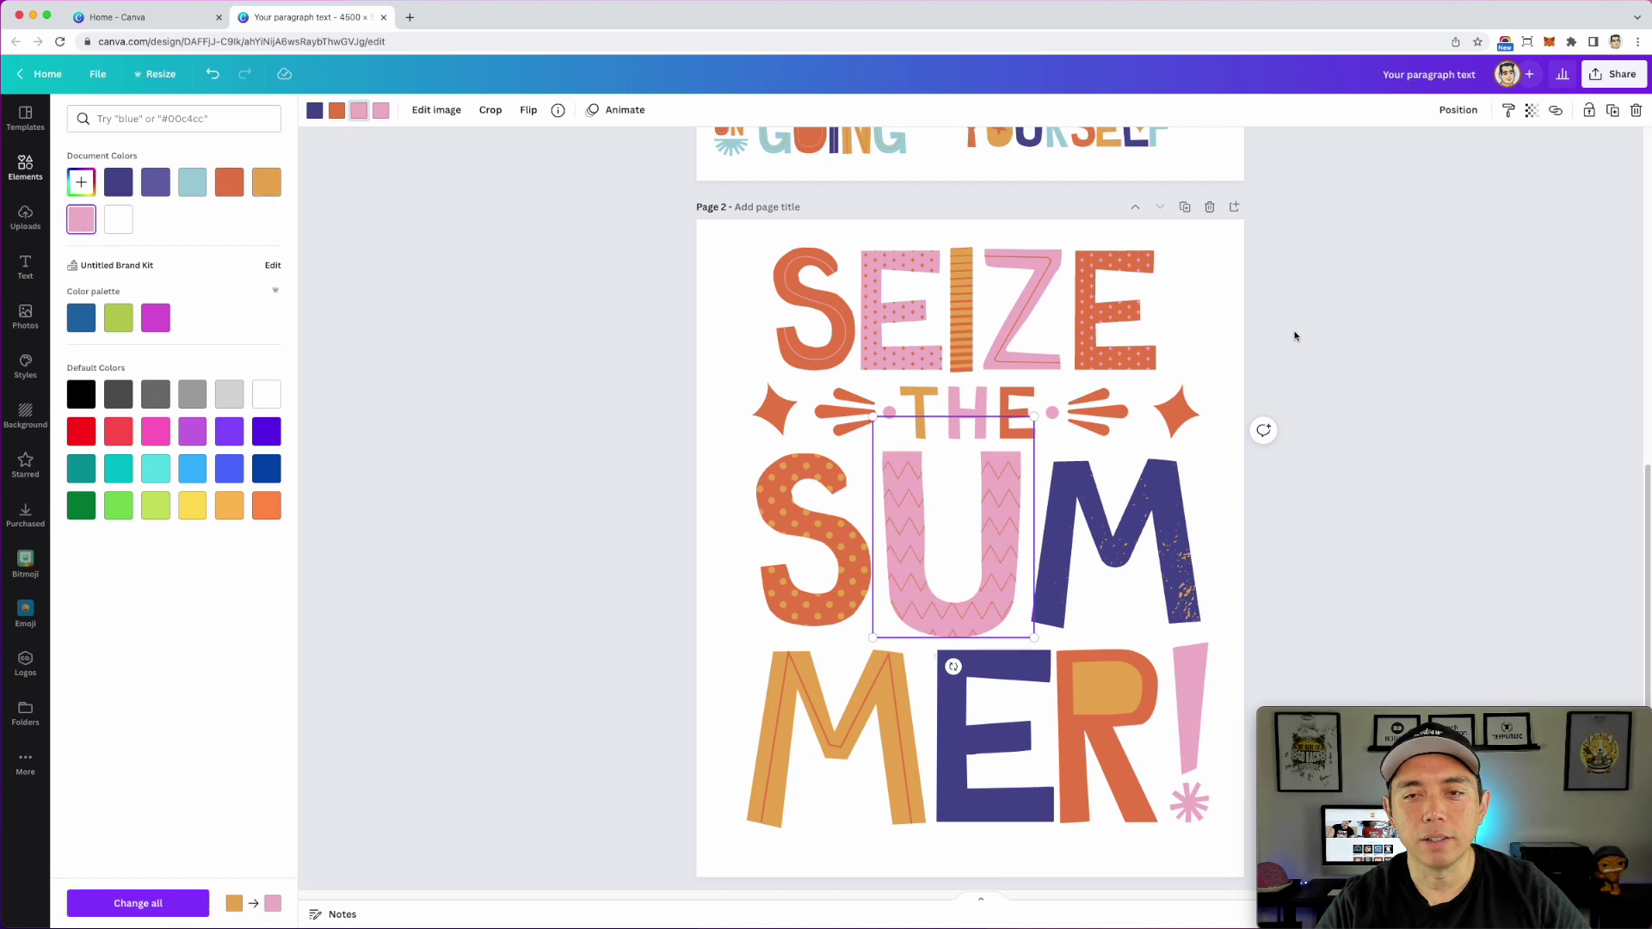
# Step: Recolour the sparkles on both sides of the "THE" line from orange to dark purple using the document colours
pyautogui.click(758, 402)
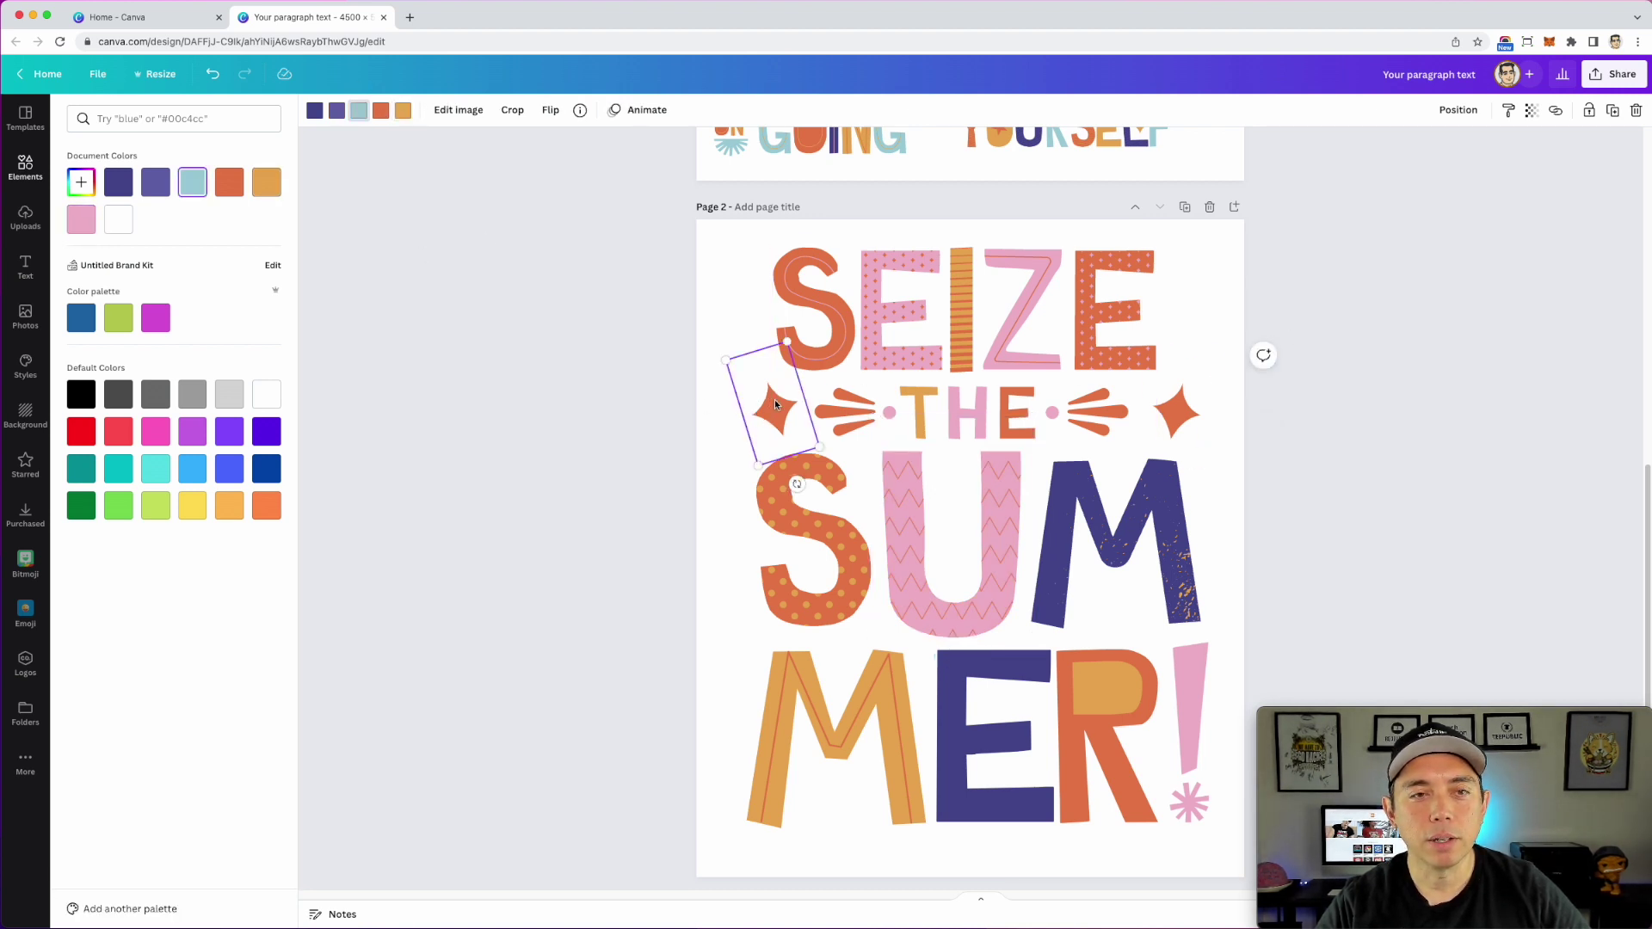
pyautogui.click(118, 182)
pyautogui.click(1176, 412)
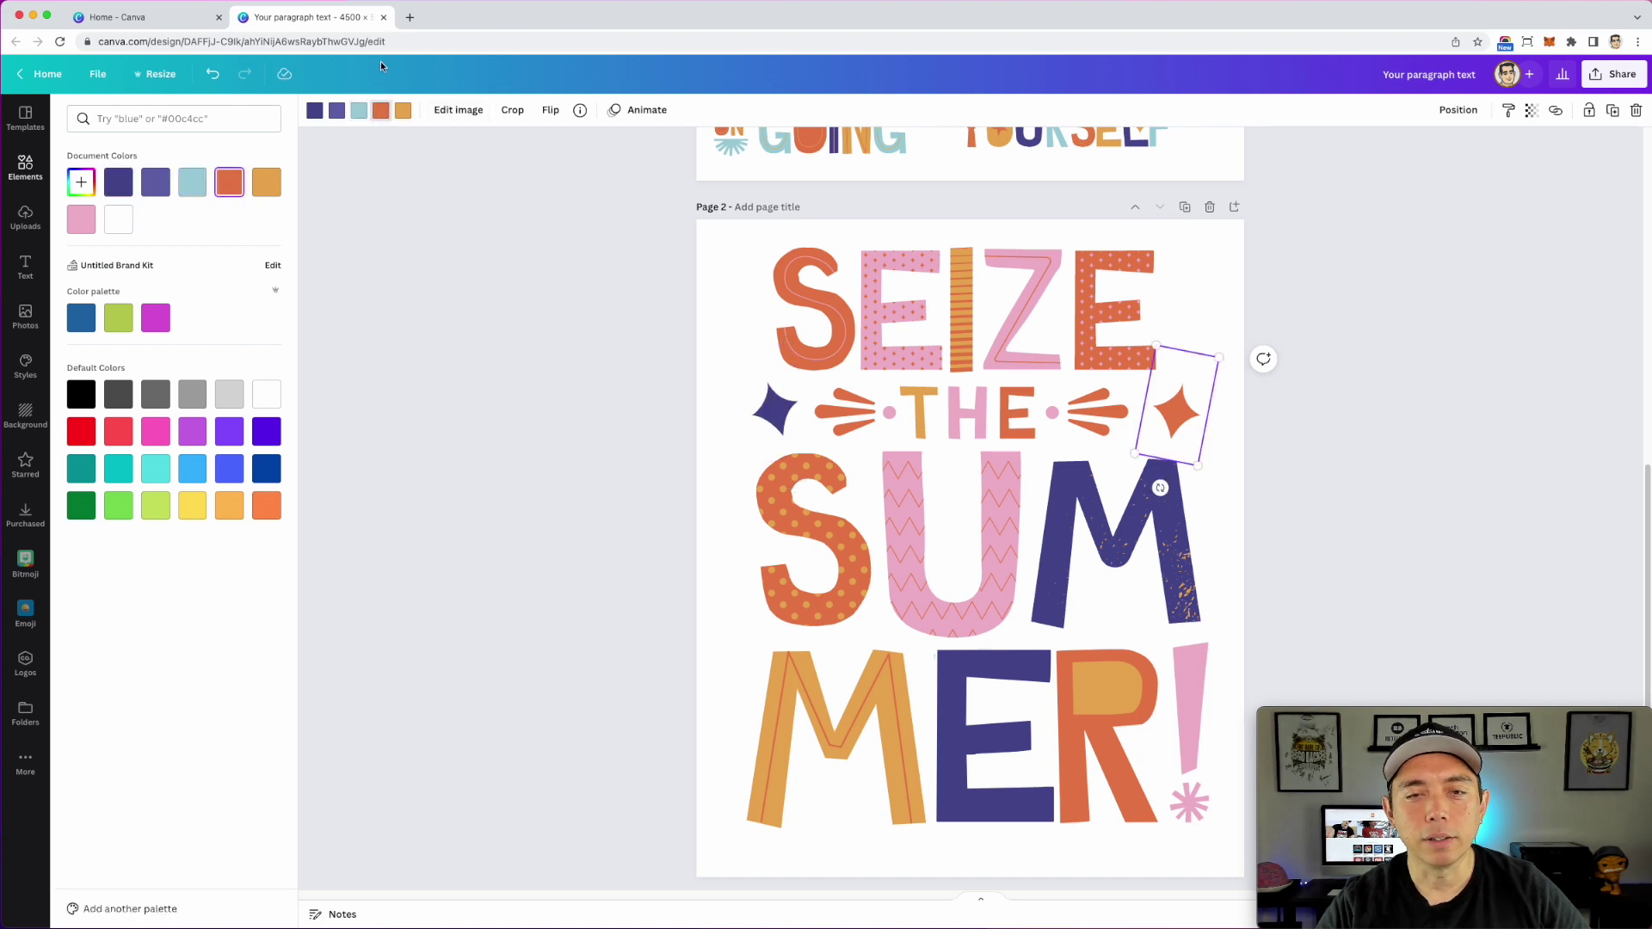
pyautogui.click(382, 113)
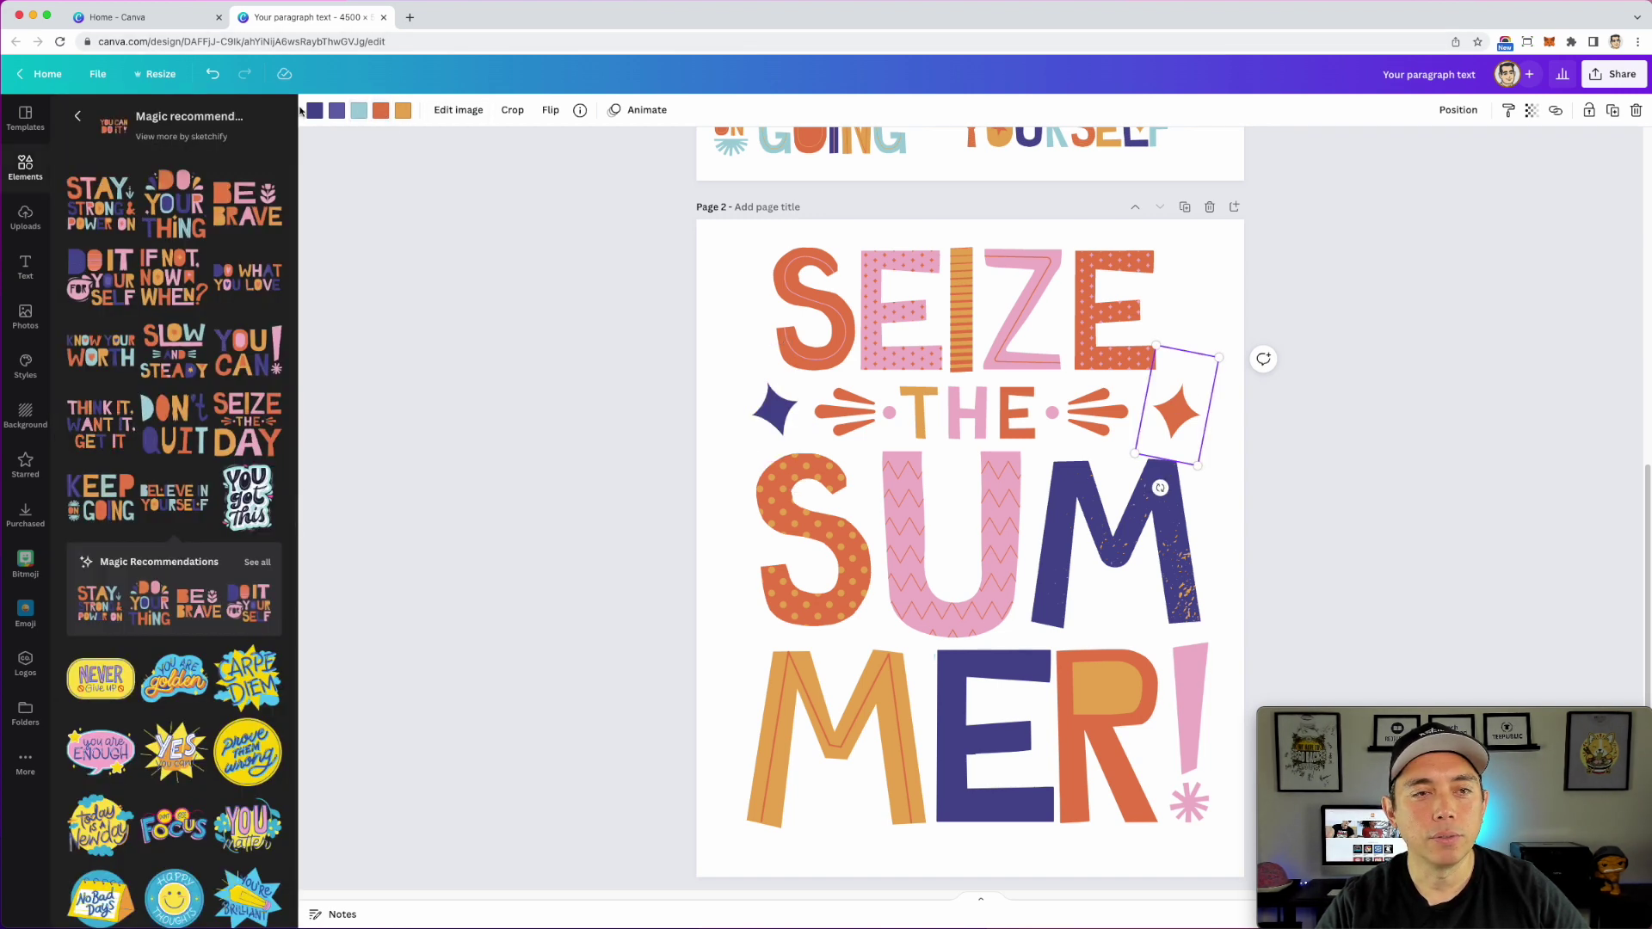
pyautogui.click(380, 113)
pyautogui.click(120, 183)
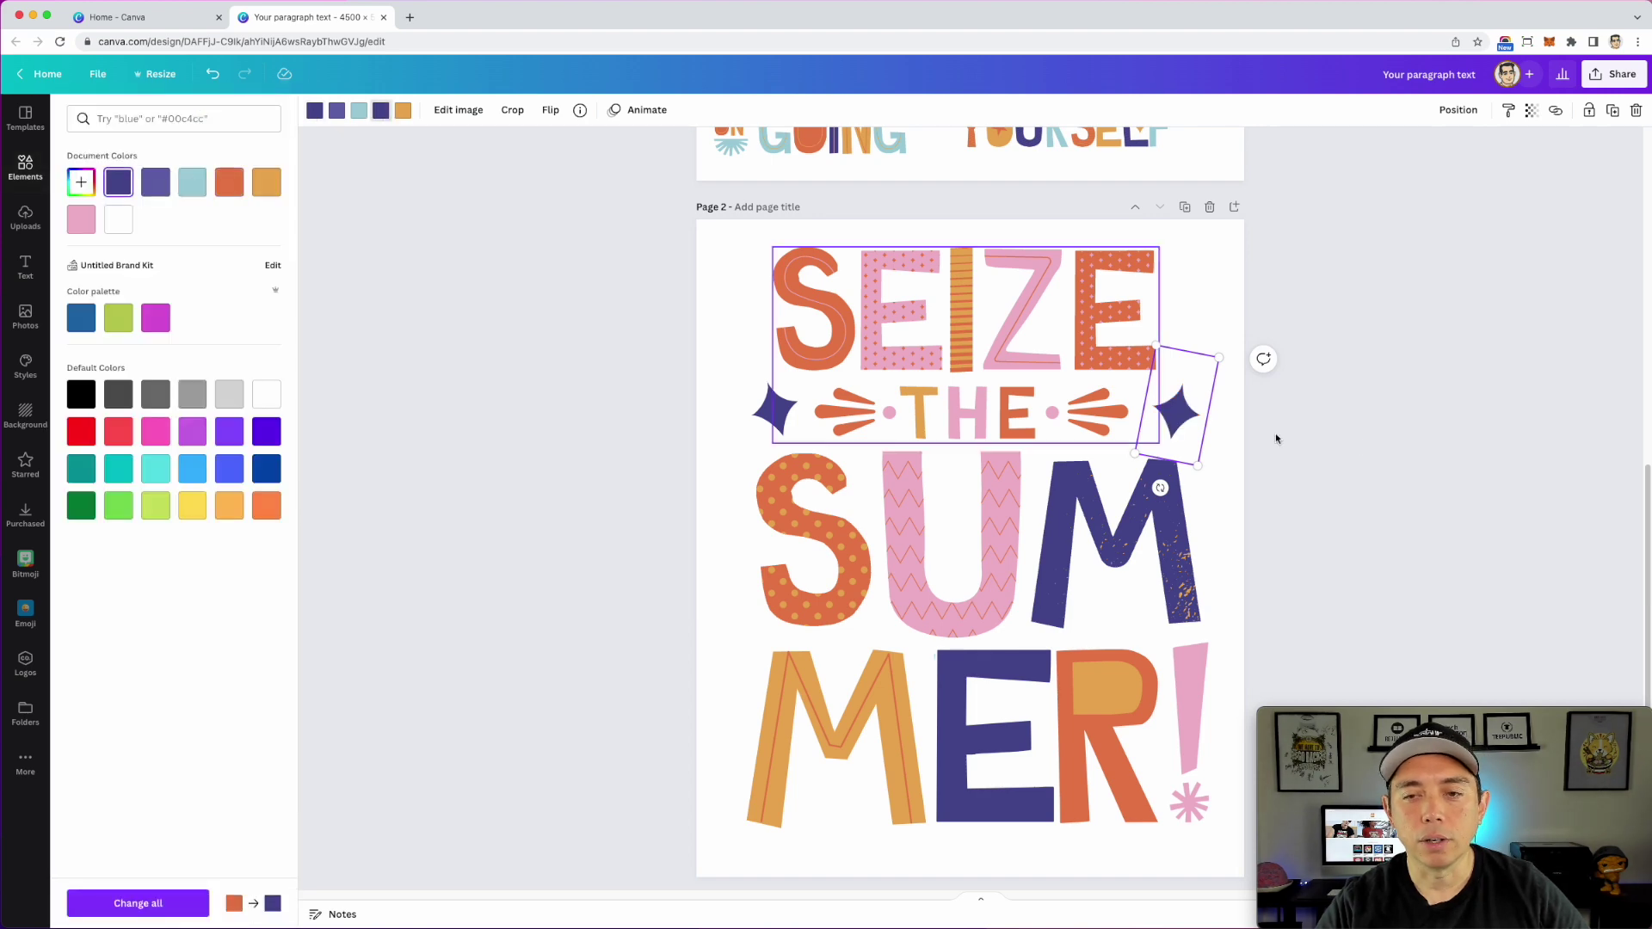
pyautogui.click(1421, 414)
pyautogui.click(1424, 443)
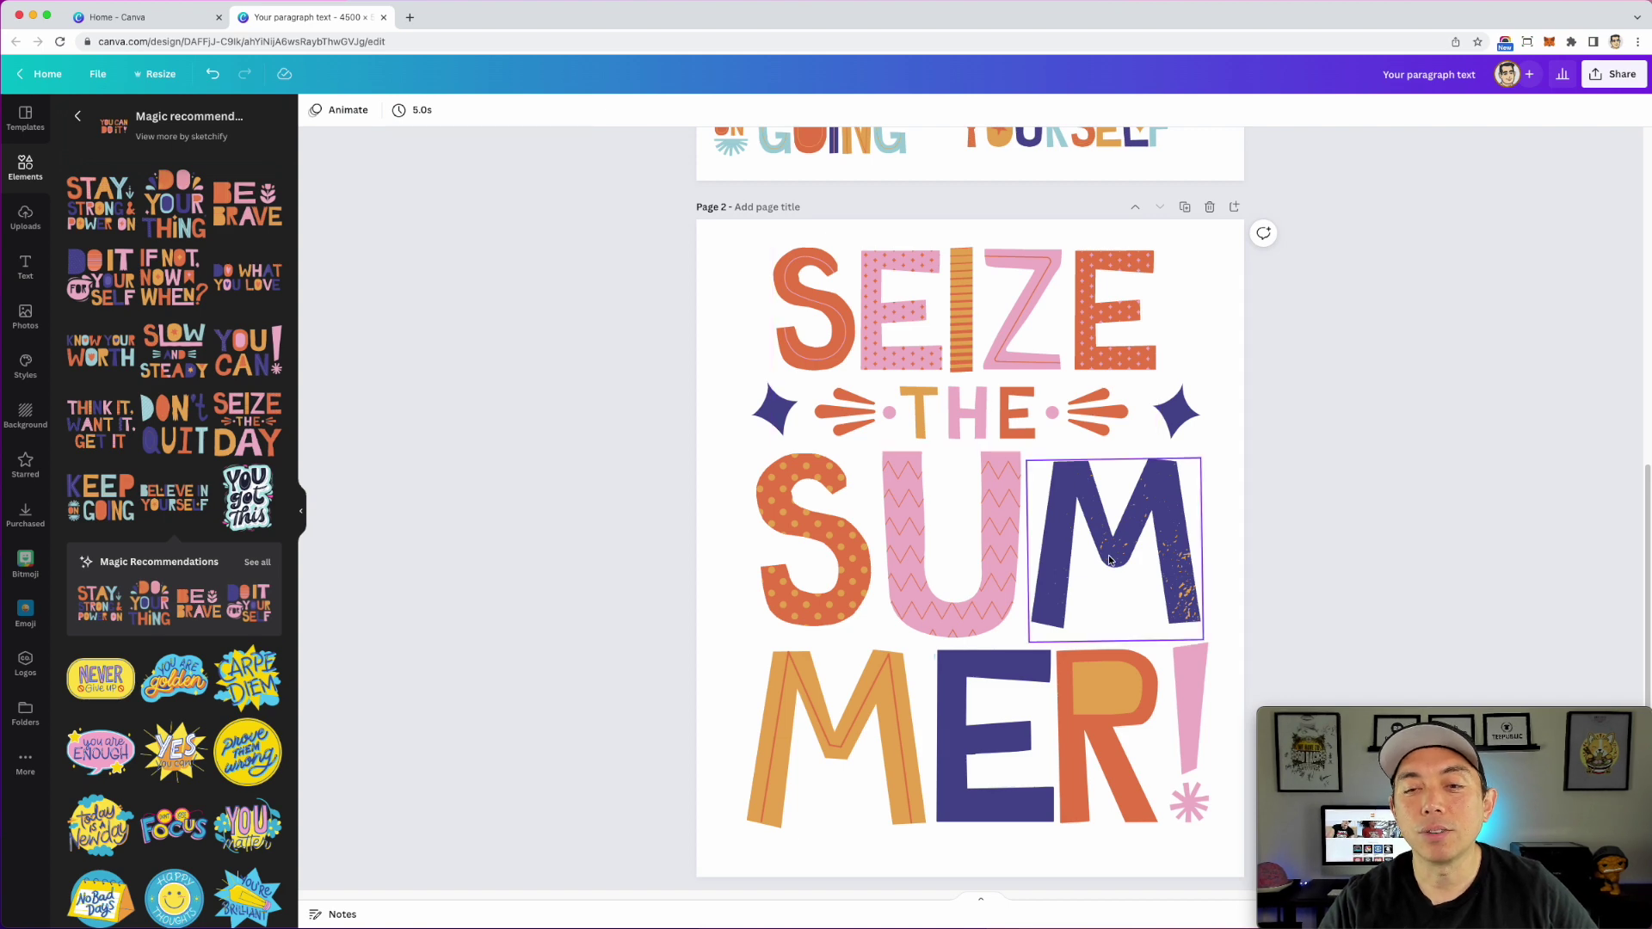
# Step: Search the elements library for "inspirational sayings" and limit the results to graphics
pyautogui.scroll(8, 1108, 560)
pyautogui.scroll(-8, 1109, 560)
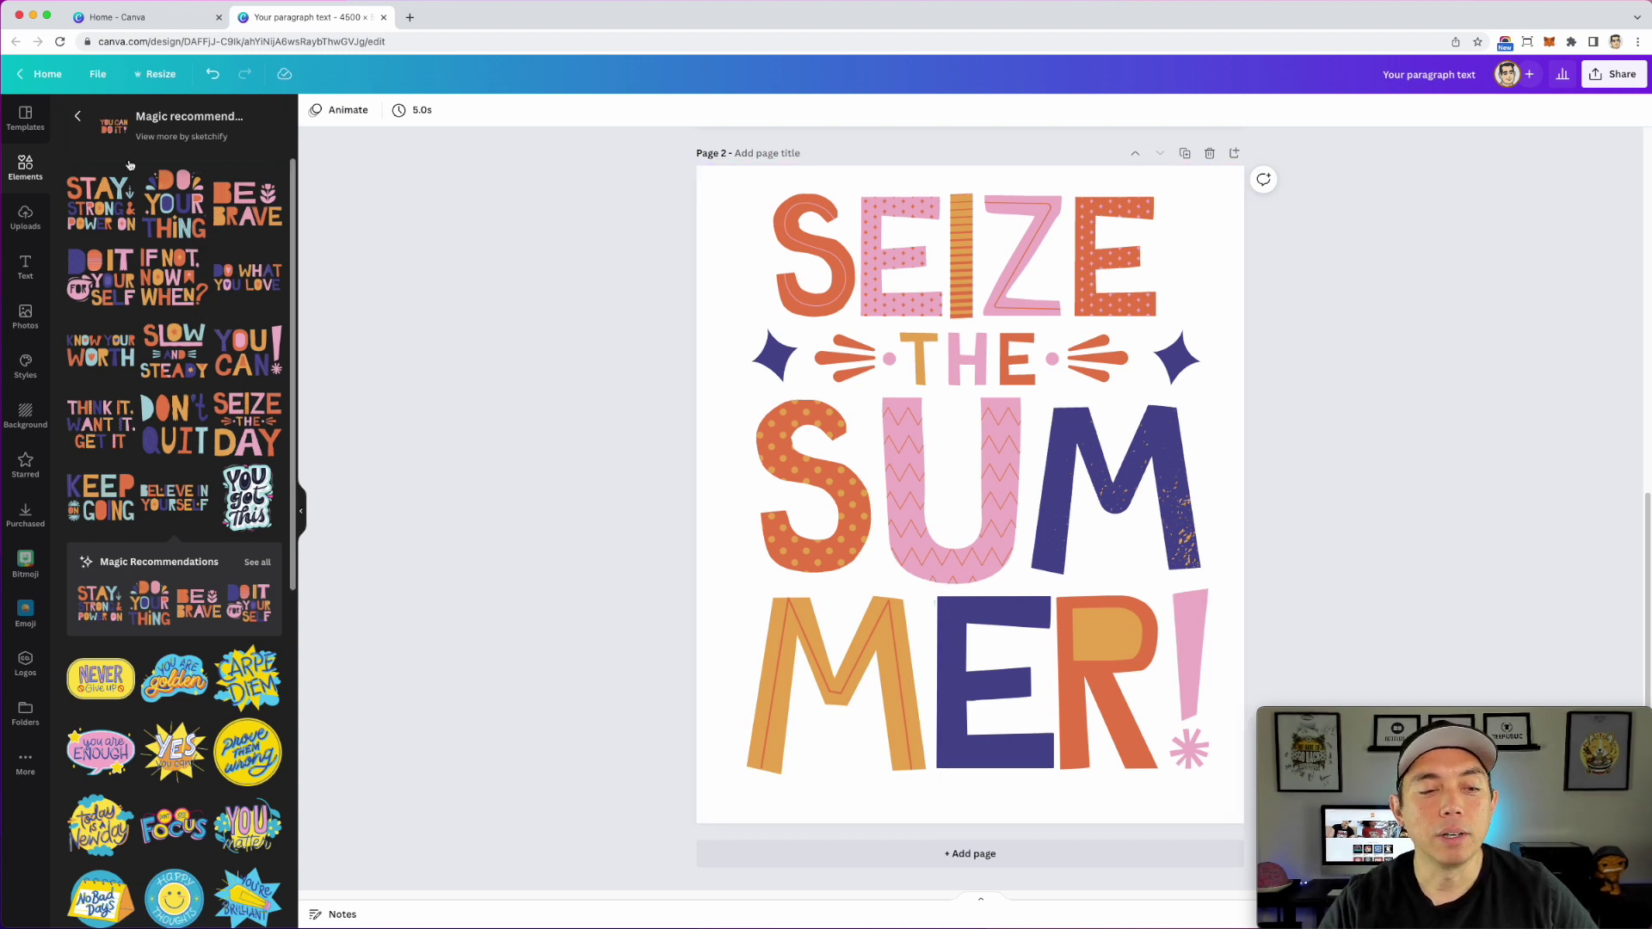
pyautogui.click(78, 115)
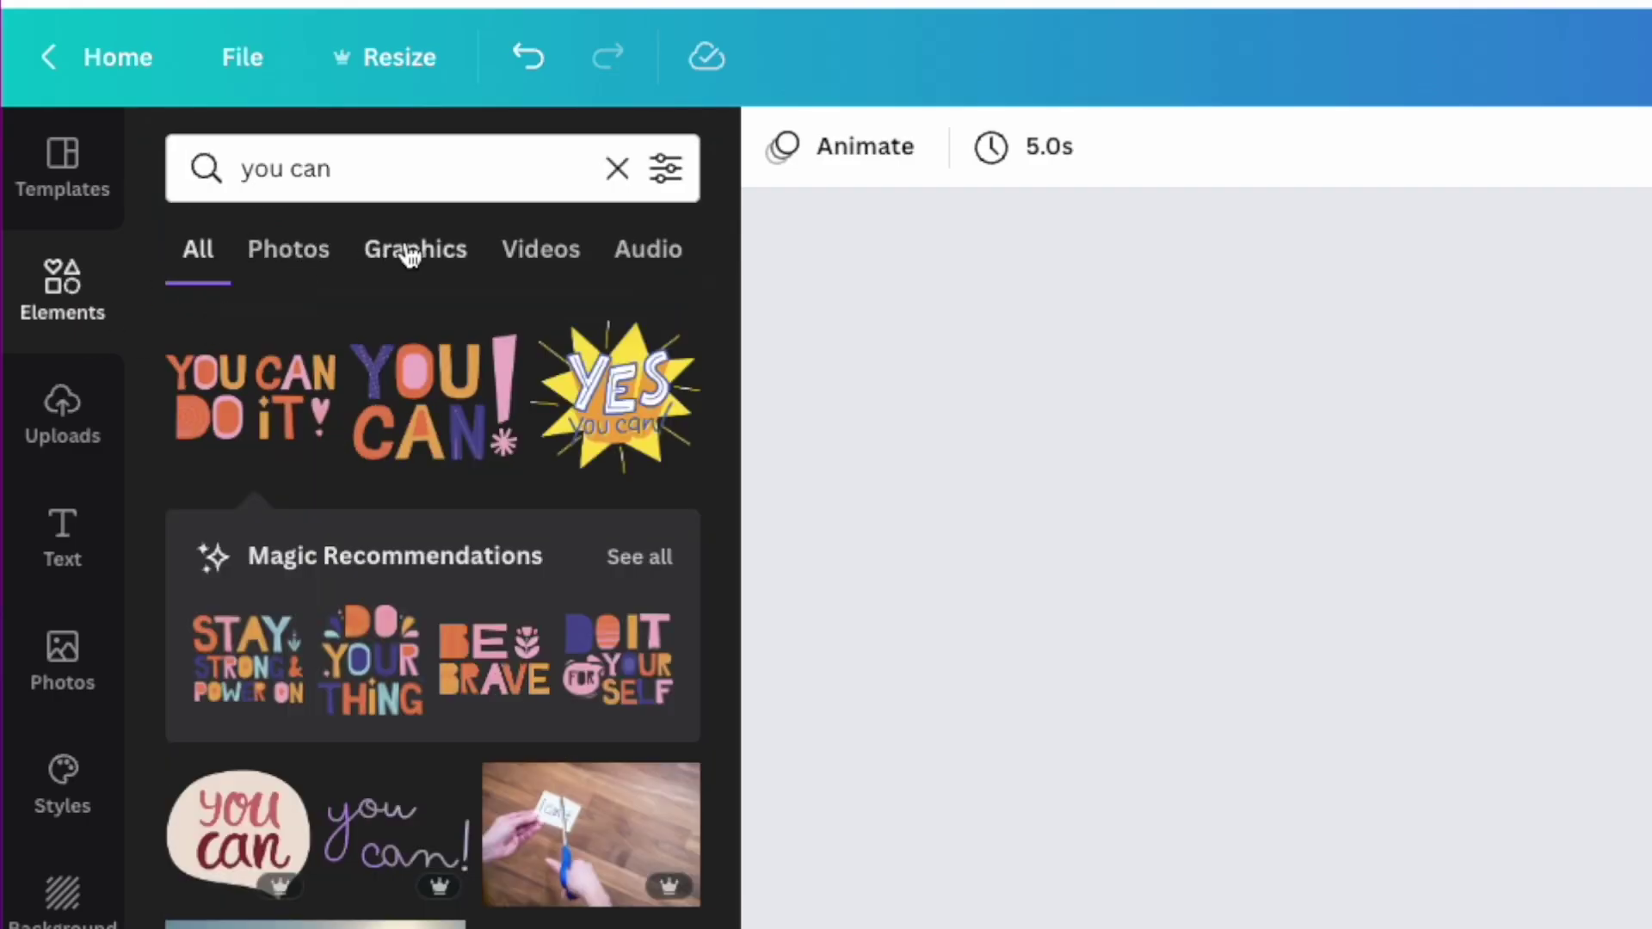
pyautogui.tripleClick(286, 166)
pyautogui.write('insp')
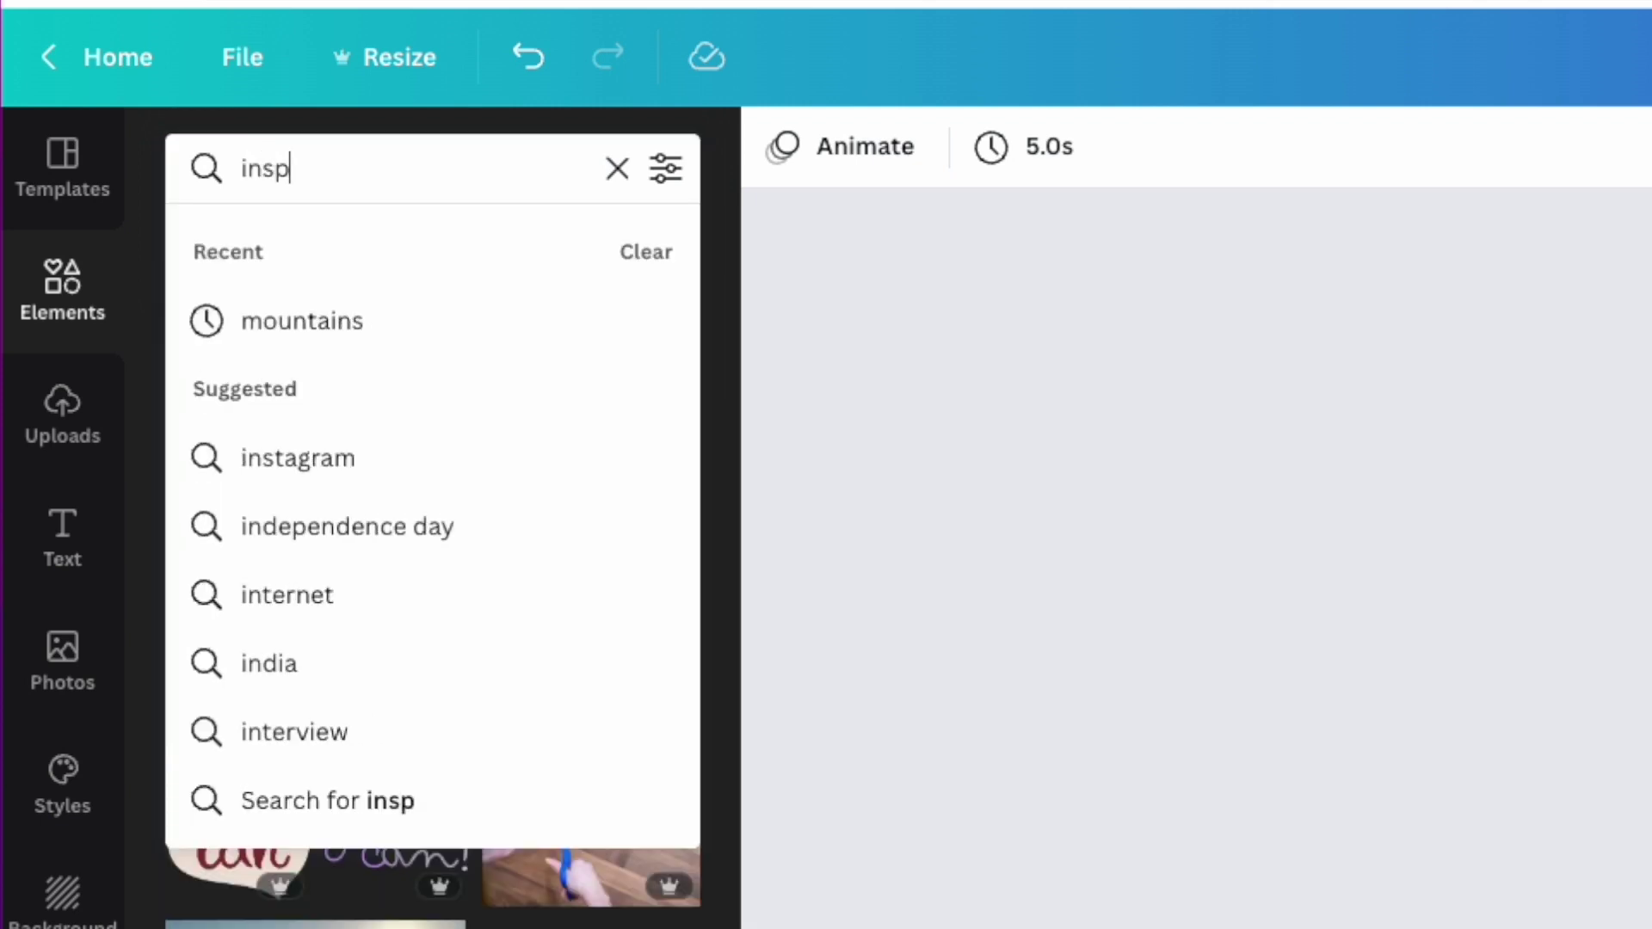
pyautogui.write('irational')
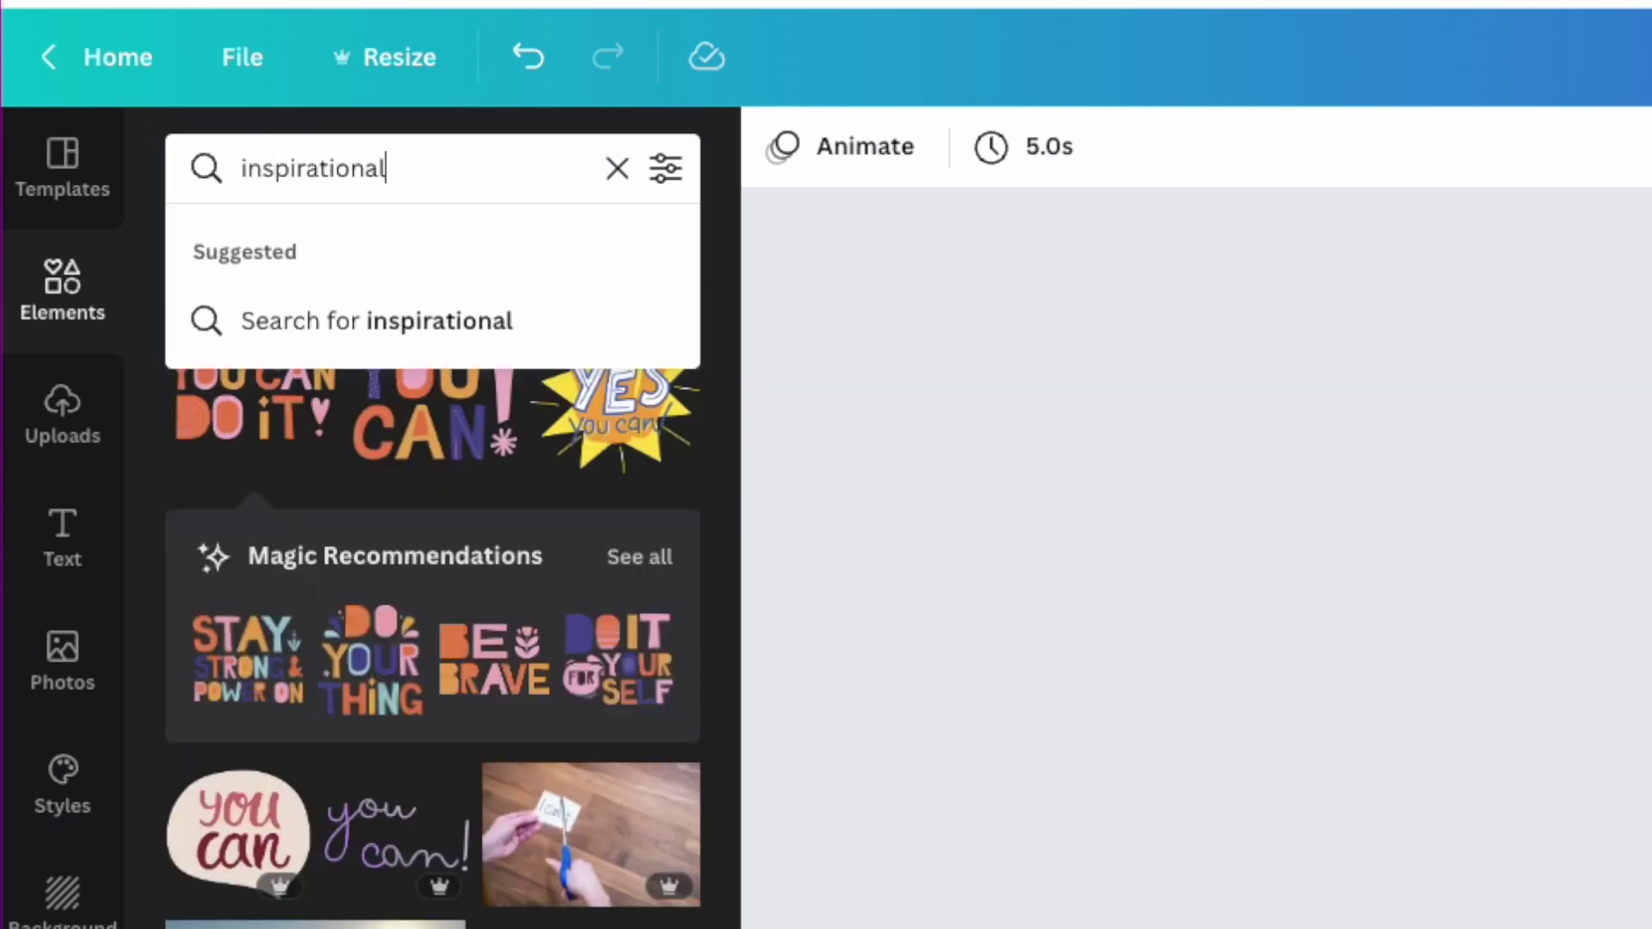
pyautogui.write(' sayings')
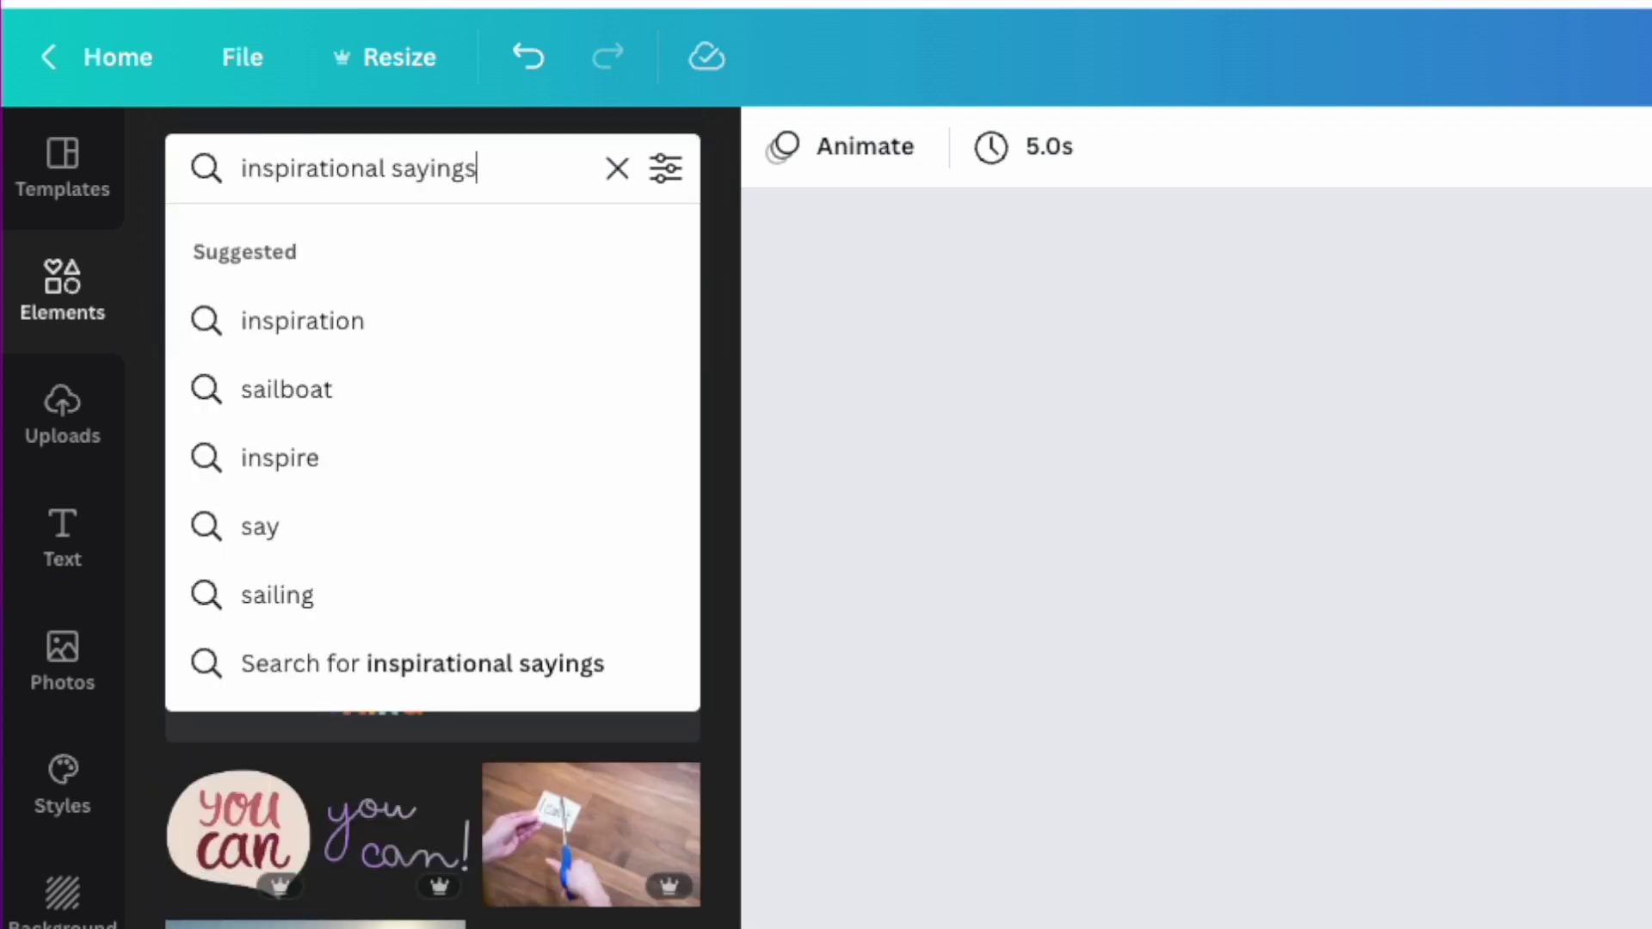
pyautogui.press('Return')
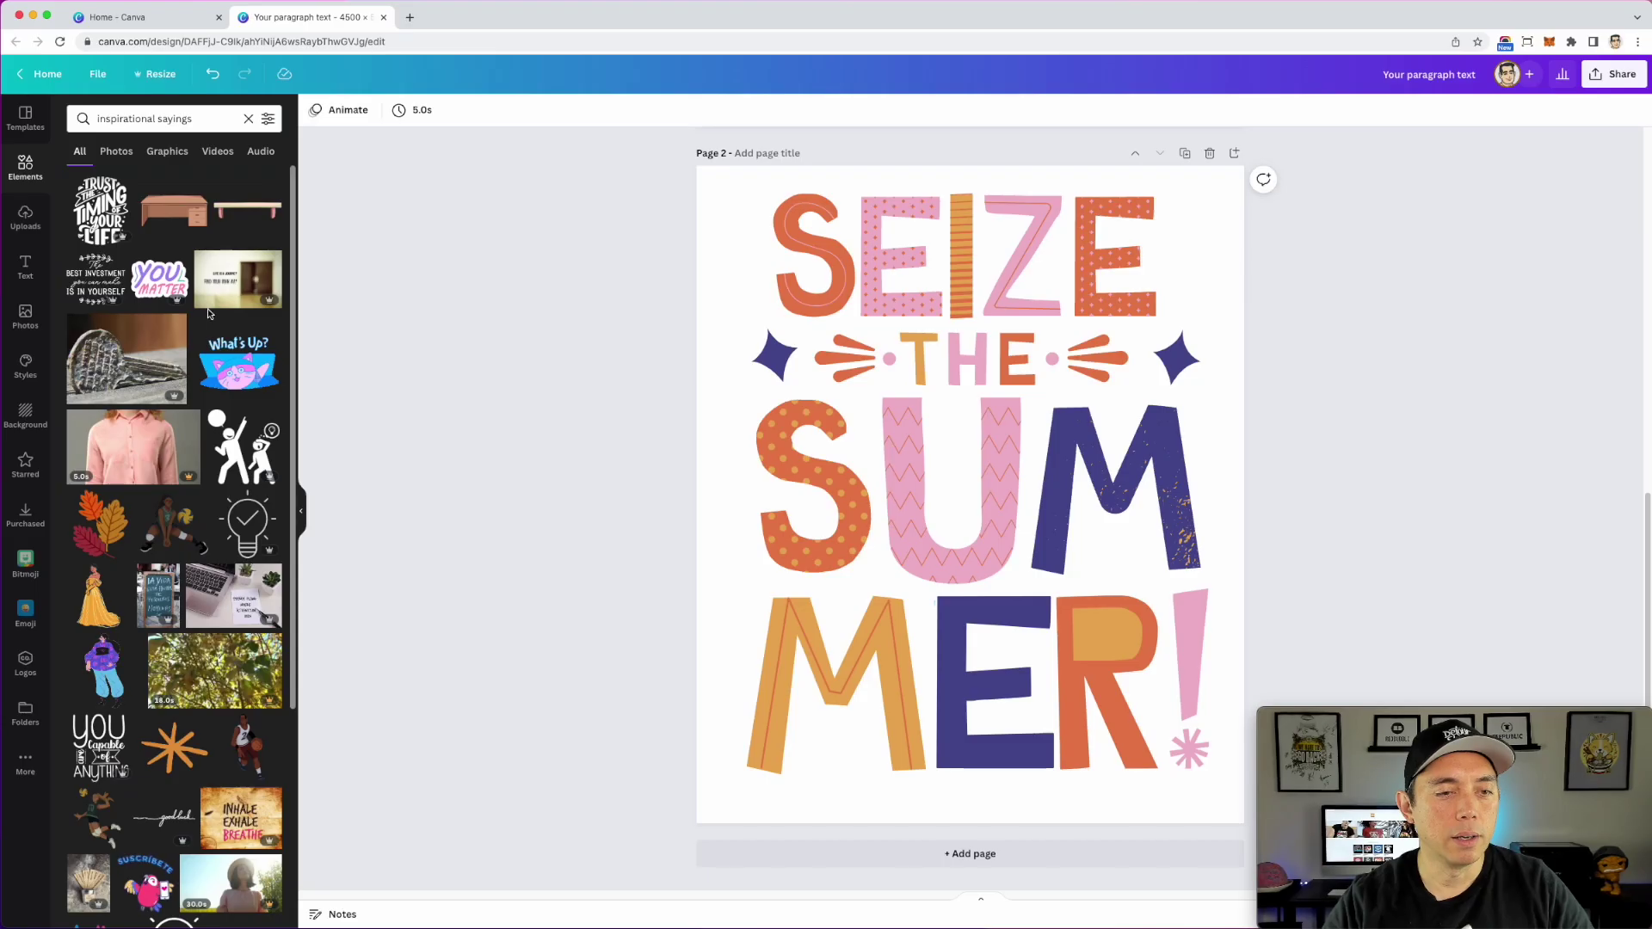
pyautogui.click(170, 152)
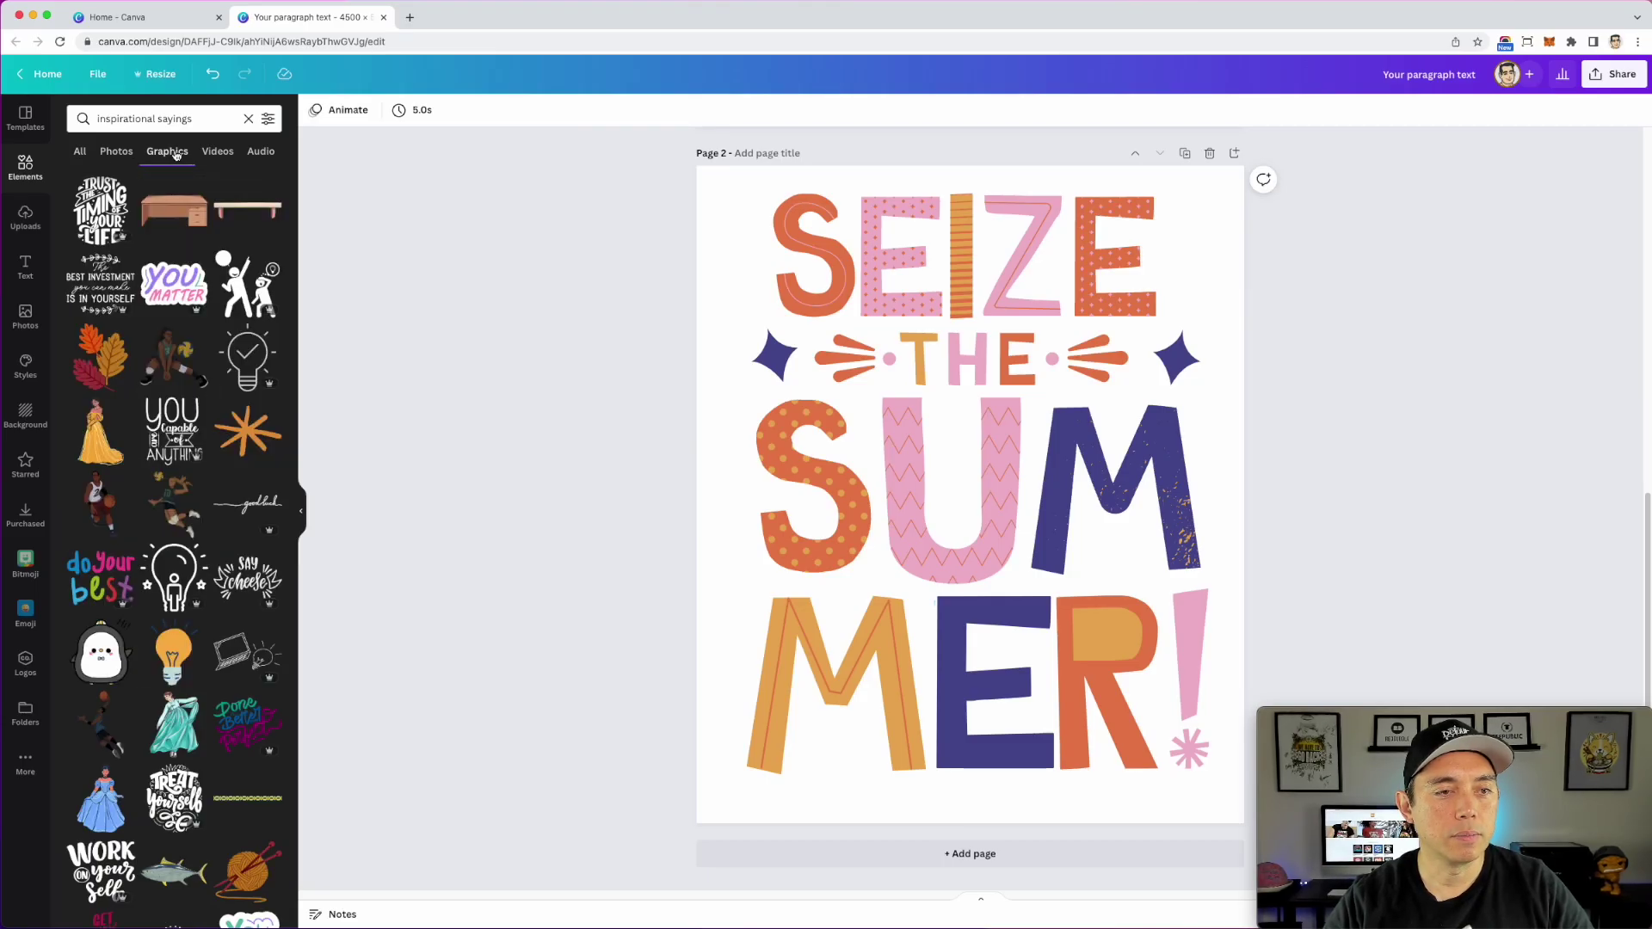
# Step: Try out the multicoloured "YOU GOT THIS" graphic on page 2 and delete it again
pyautogui.scroll(-2, 138, 462)
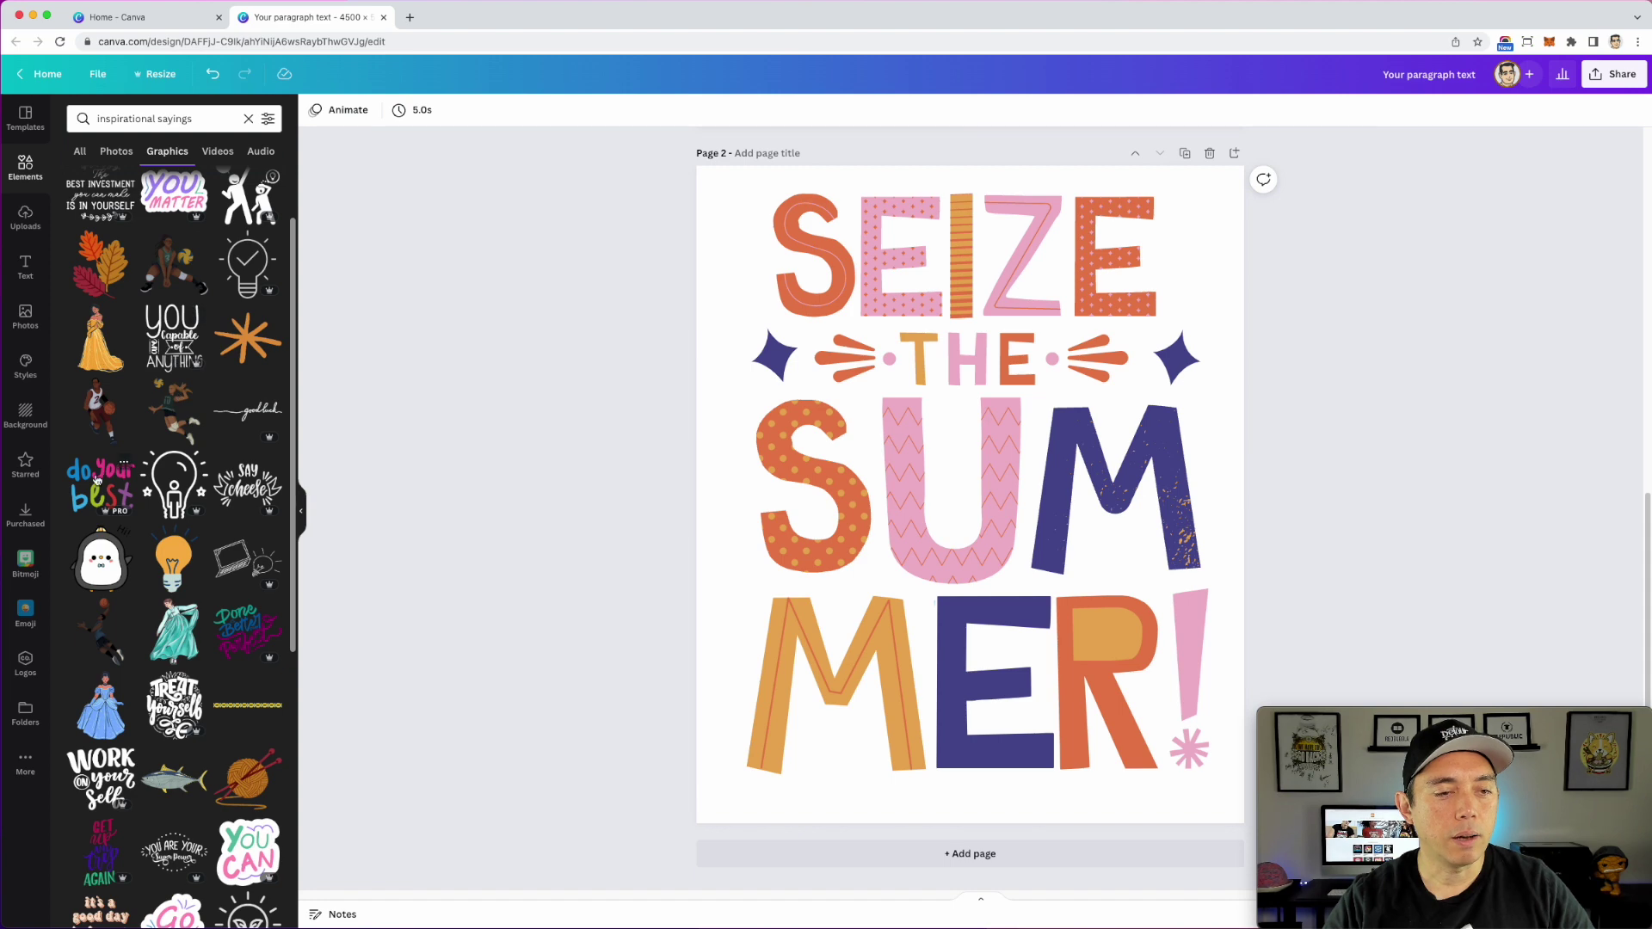
pyautogui.scroll(-10, 137, 465)
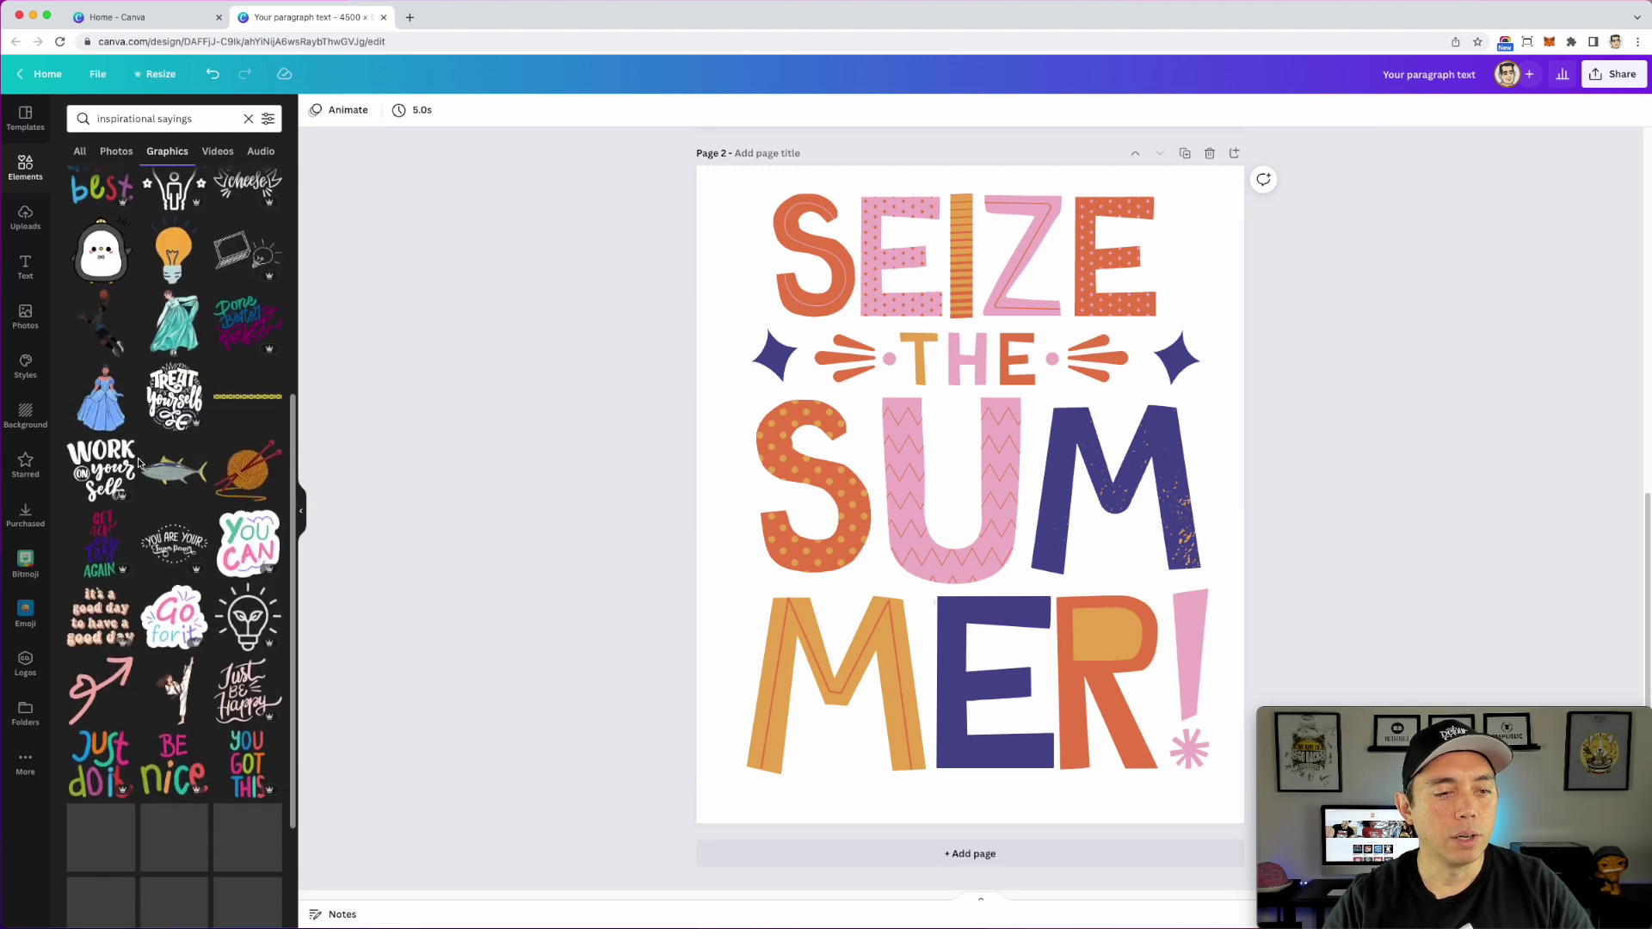
pyautogui.scroll(-2, 233, 462)
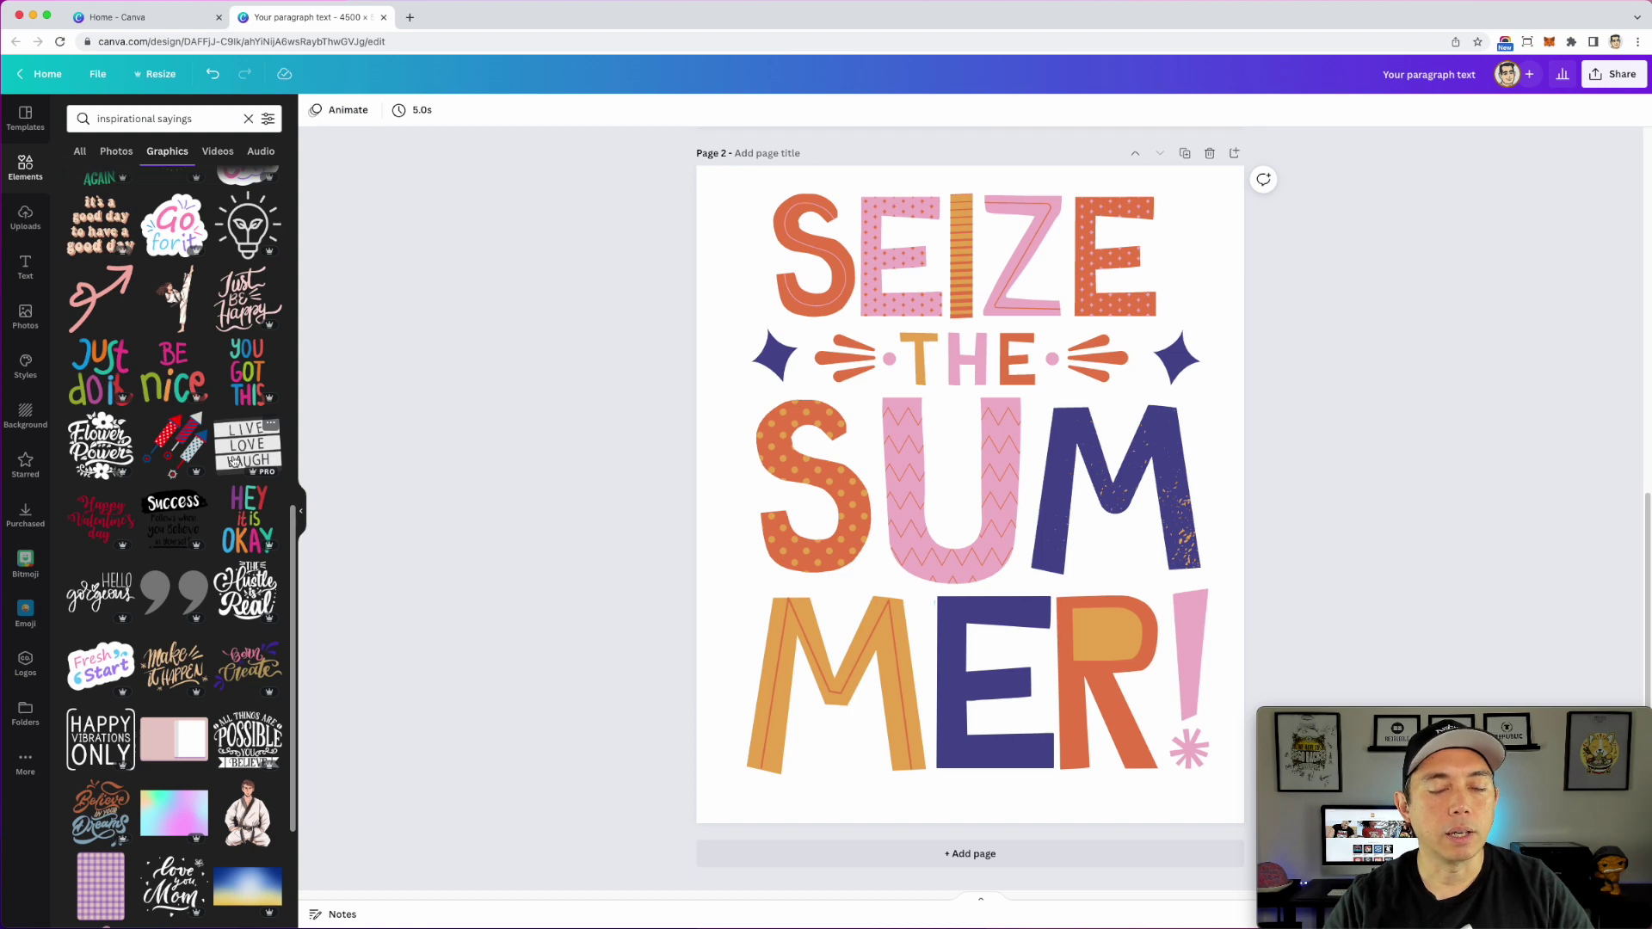
pyautogui.click(252, 370)
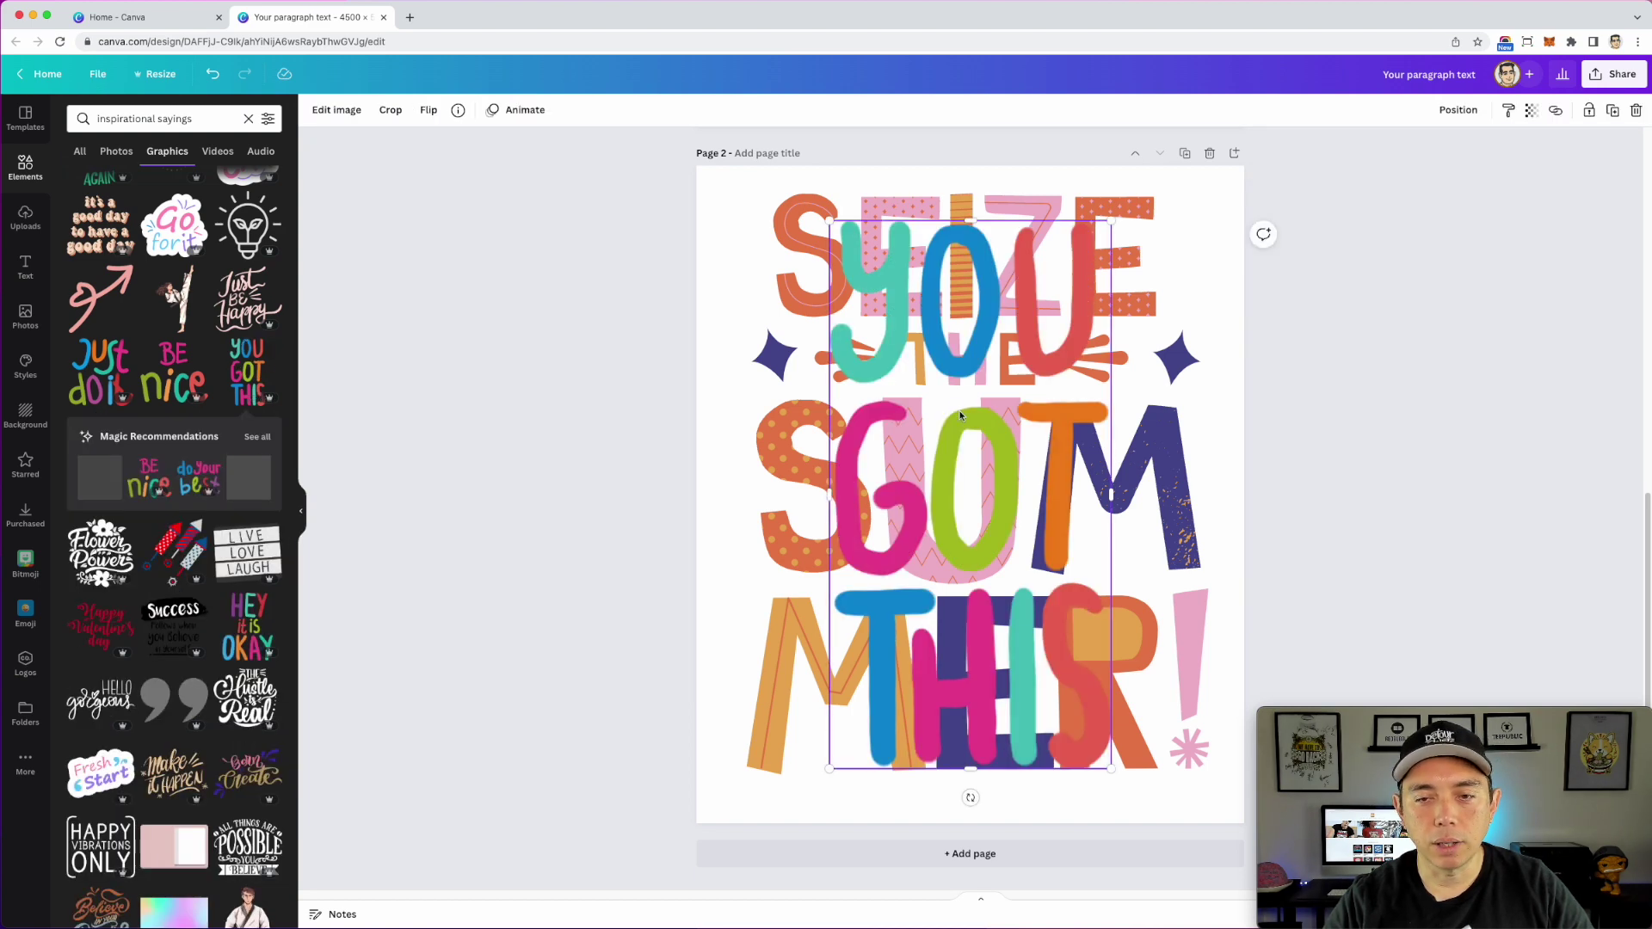
pyautogui.moveTo(1003, 347)
pyautogui.mouseDown()
pyautogui.moveTo(991, 334)
pyautogui.moveTo(986, 348)
pyautogui.mouseUp()
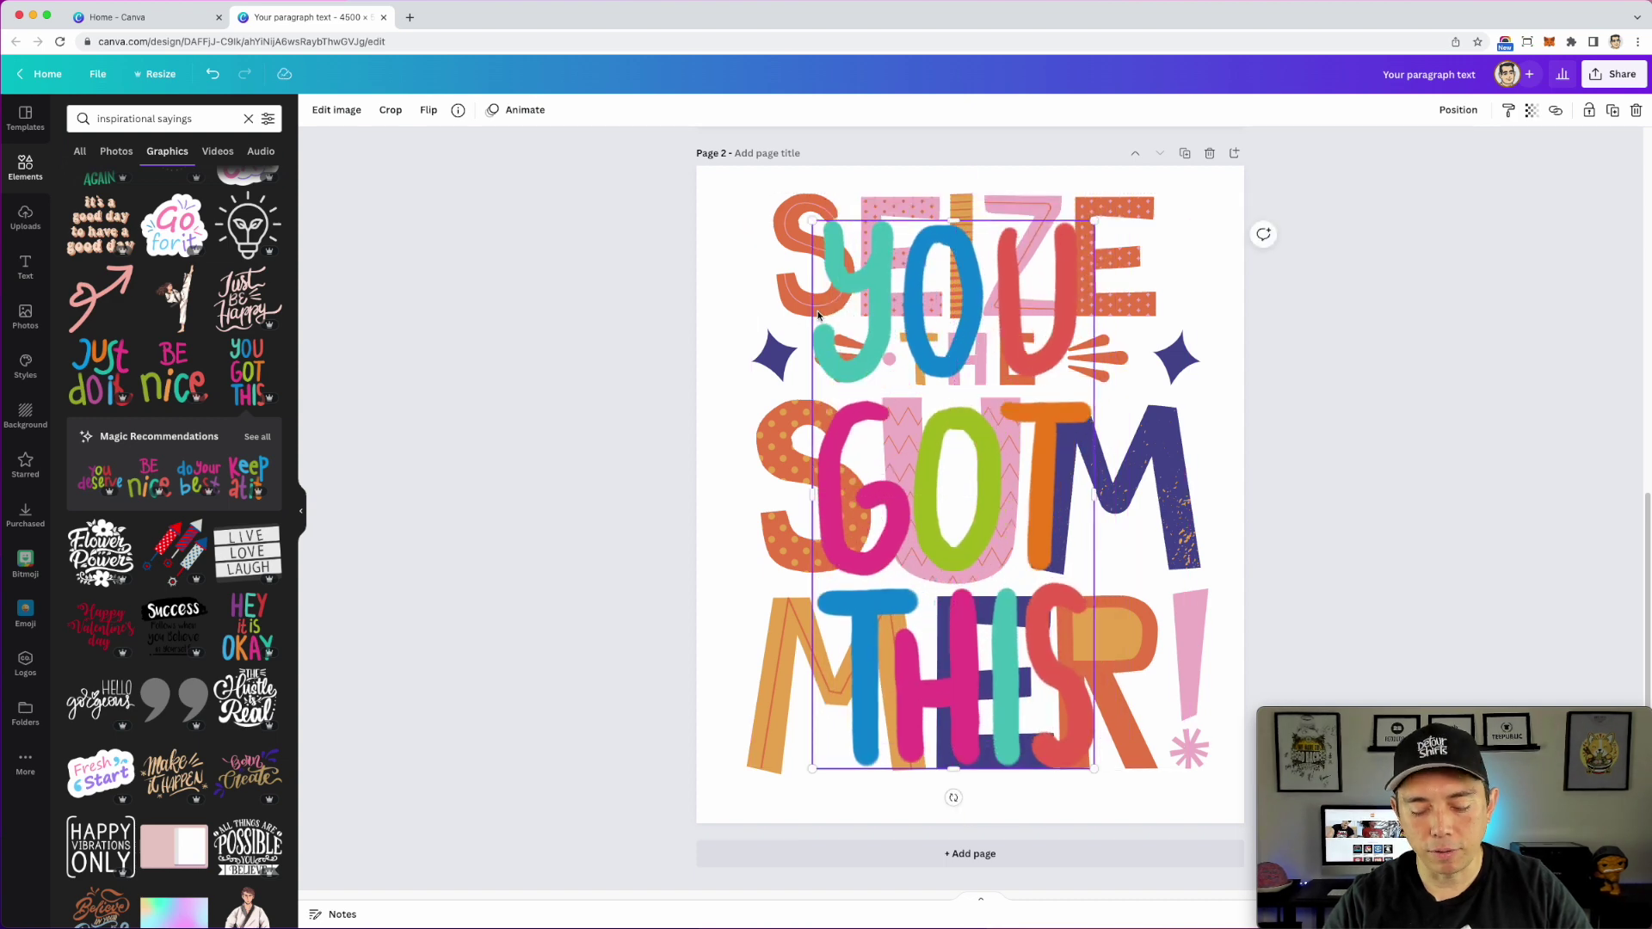
pyautogui.press('Delete')
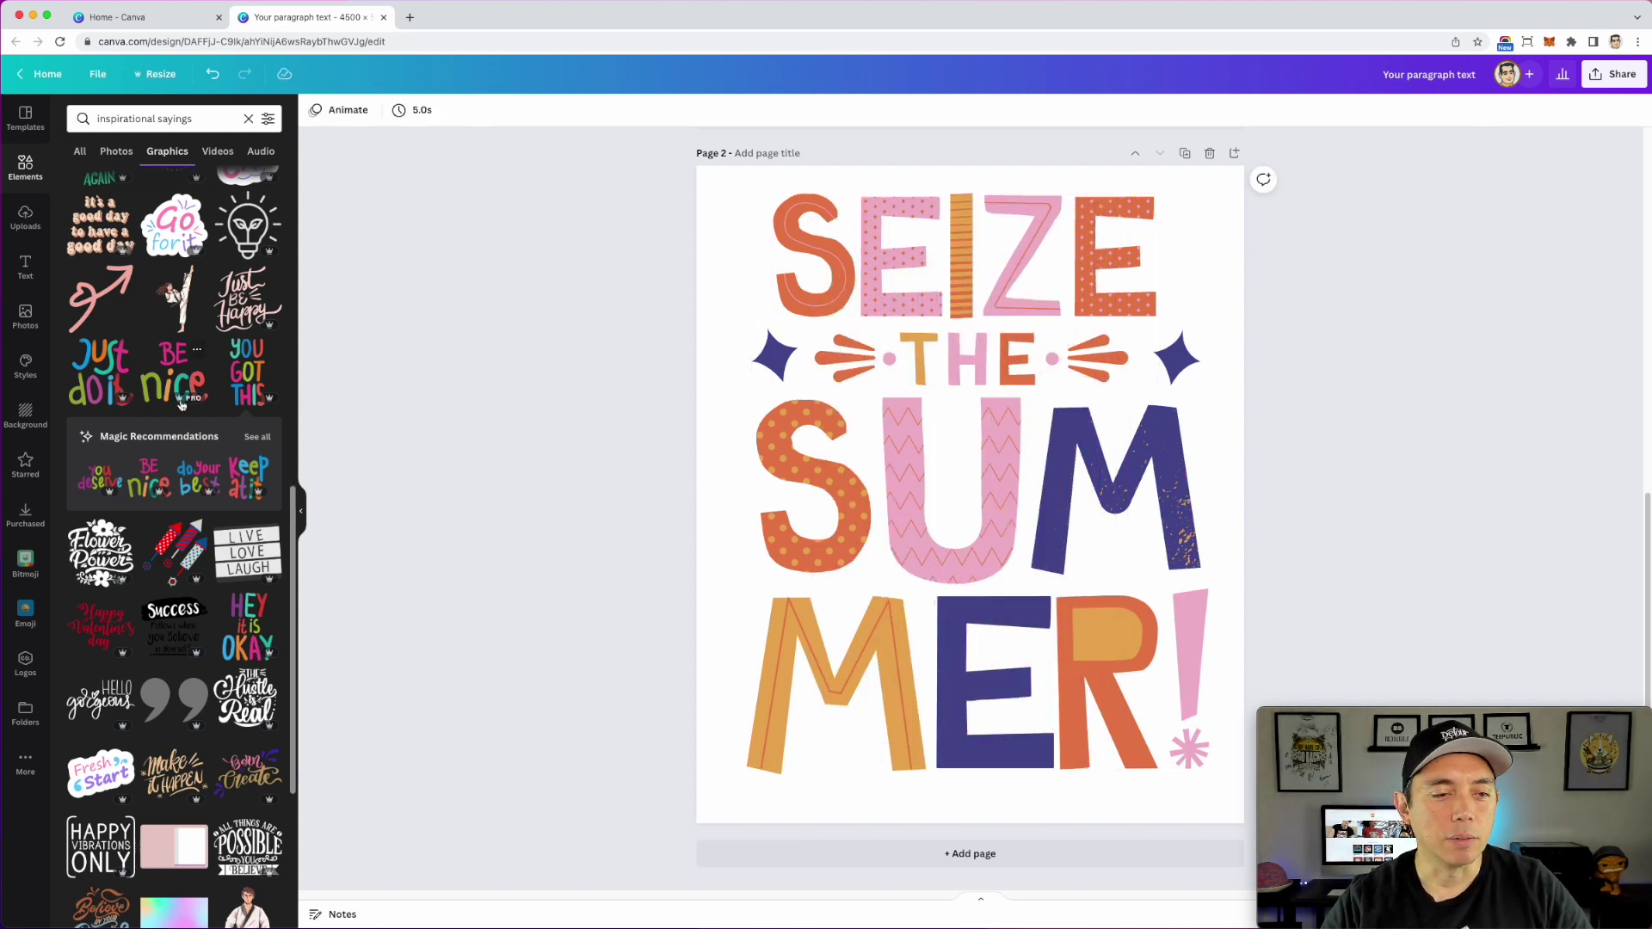
# Step: Browse further through the "inspirational sayings" graphics for other lettering styles and return to the start of the results
pyautogui.scroll(-10, 182, 404)
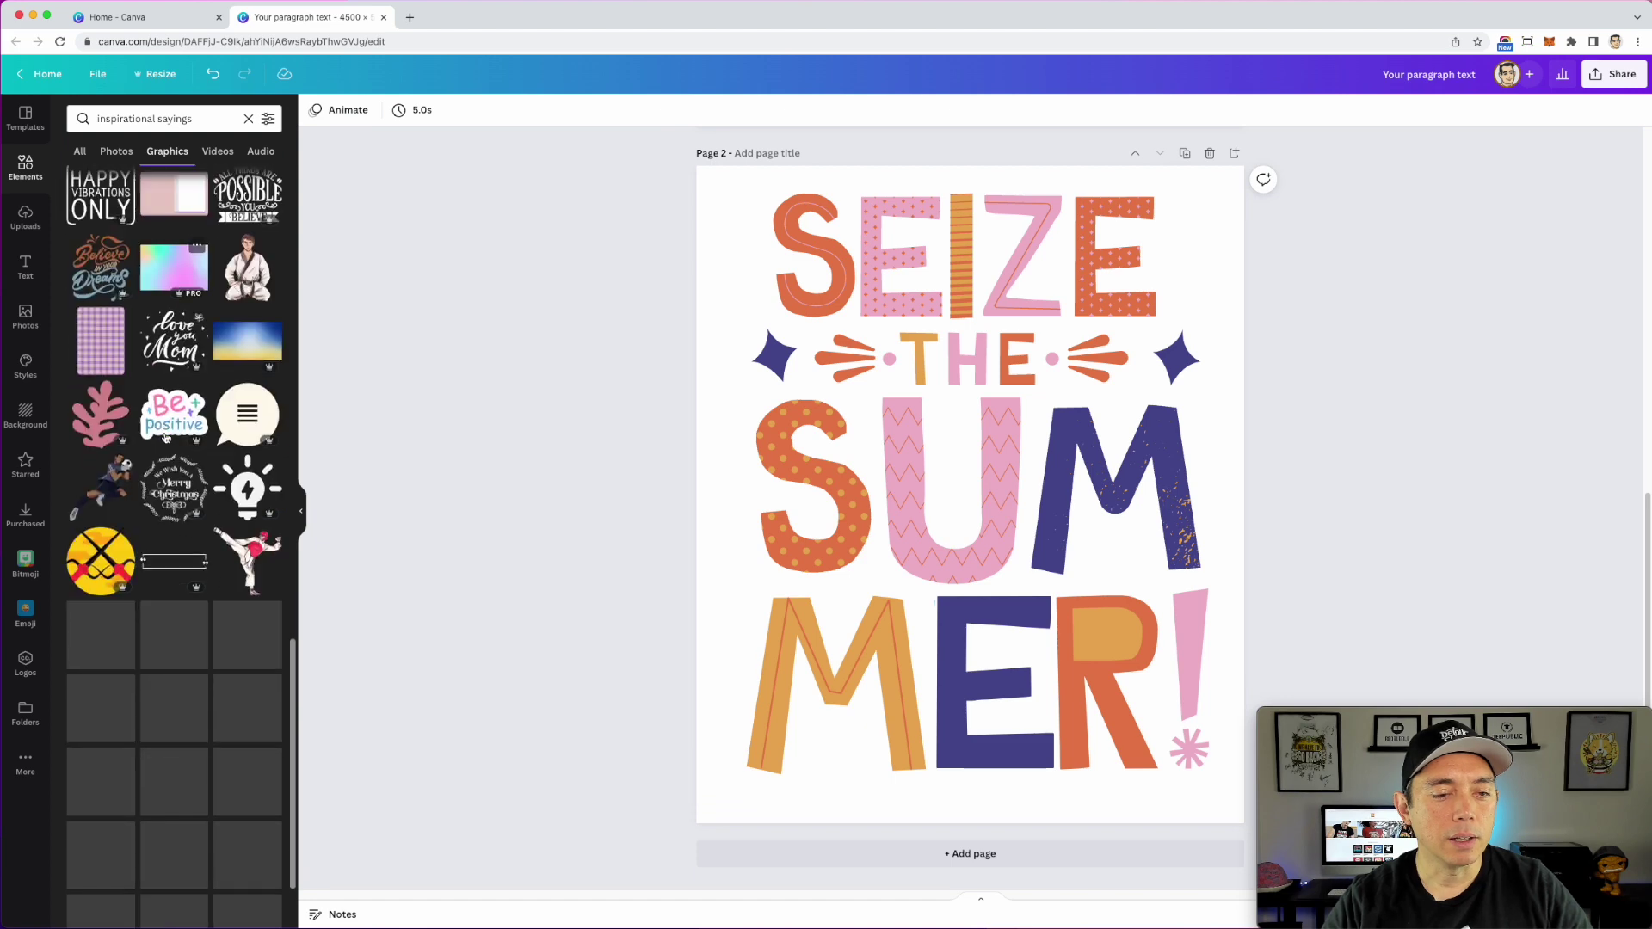
pyautogui.scroll(-1, 166, 438)
pyautogui.scroll(-5, 166, 439)
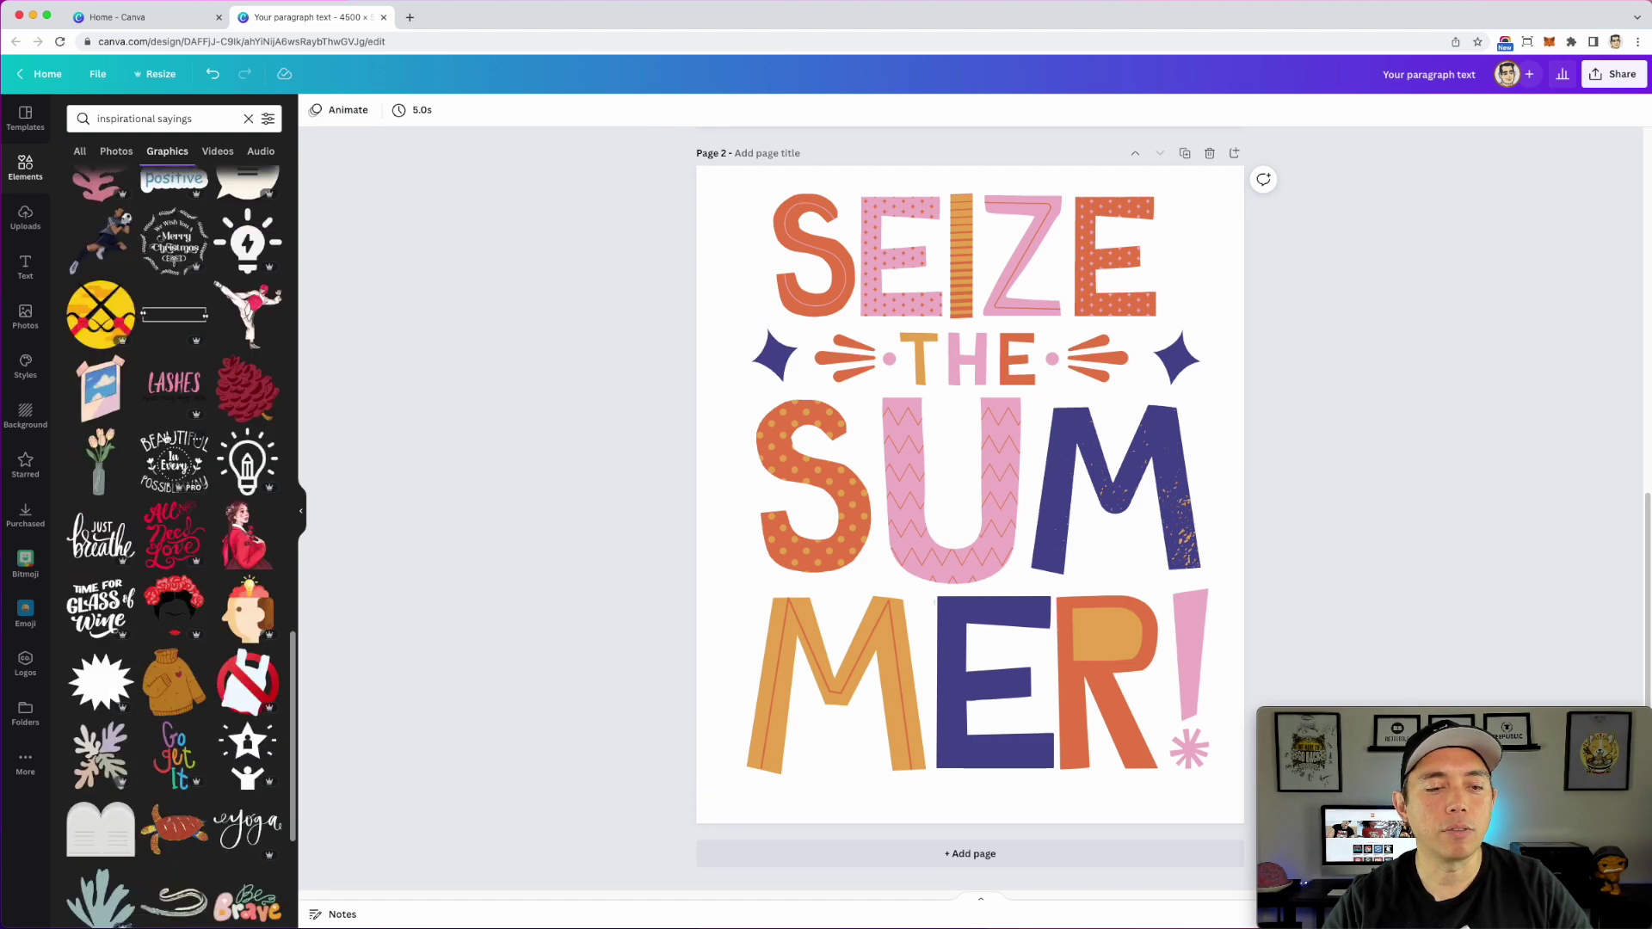
pyautogui.scroll(-10, 166, 439)
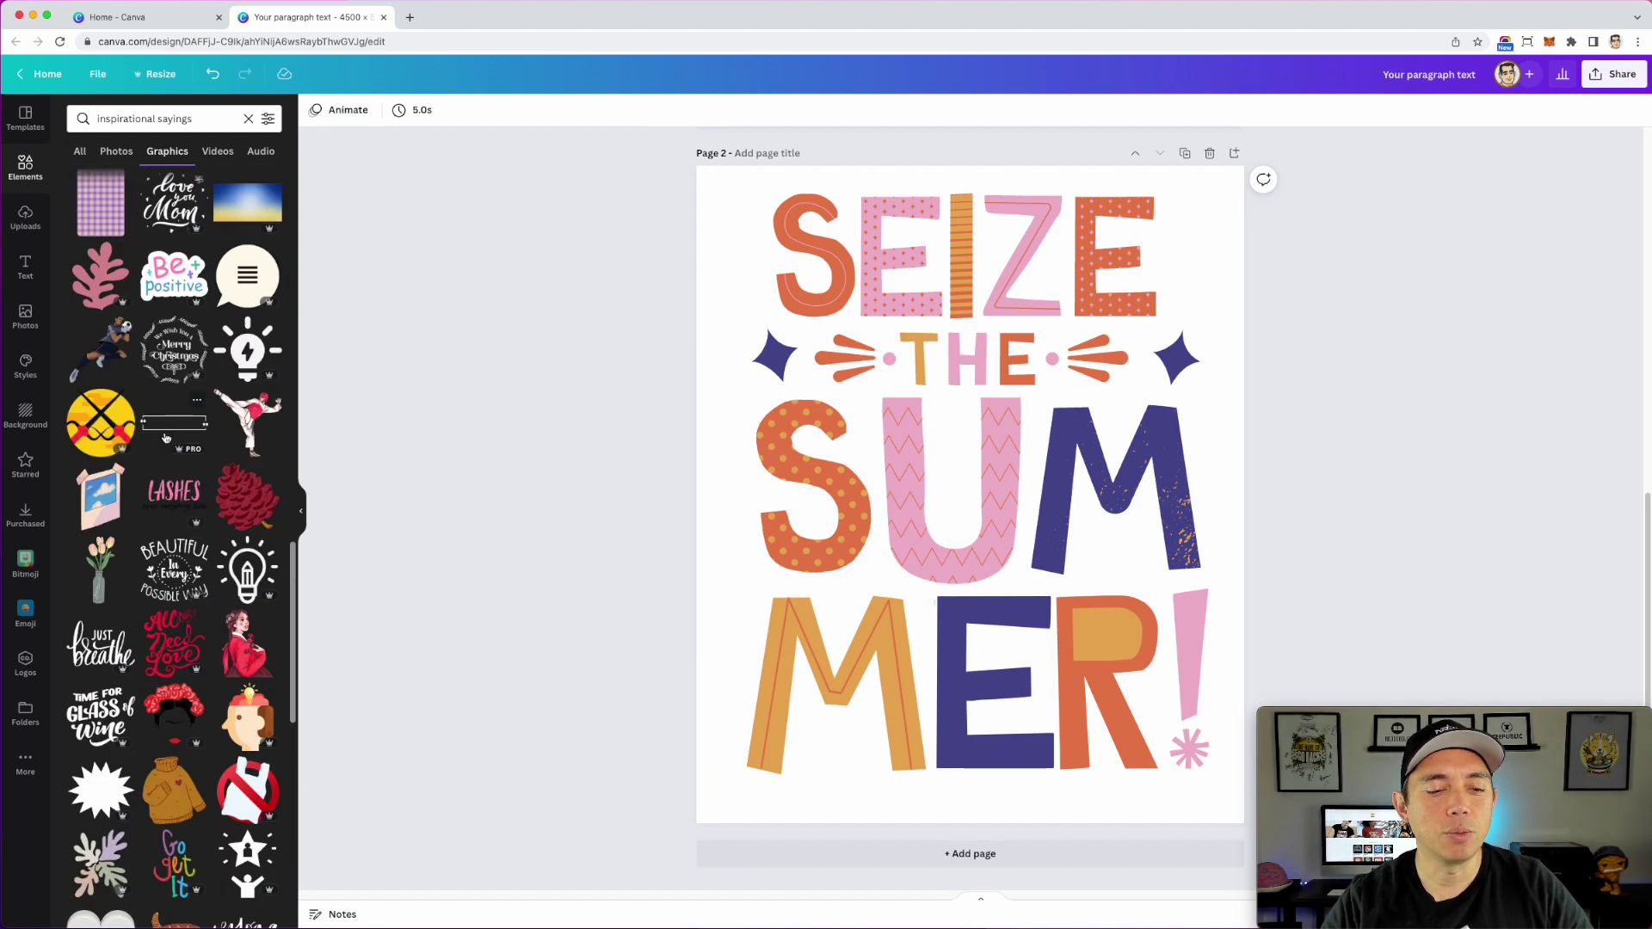
pyautogui.scroll(10, 166, 437)
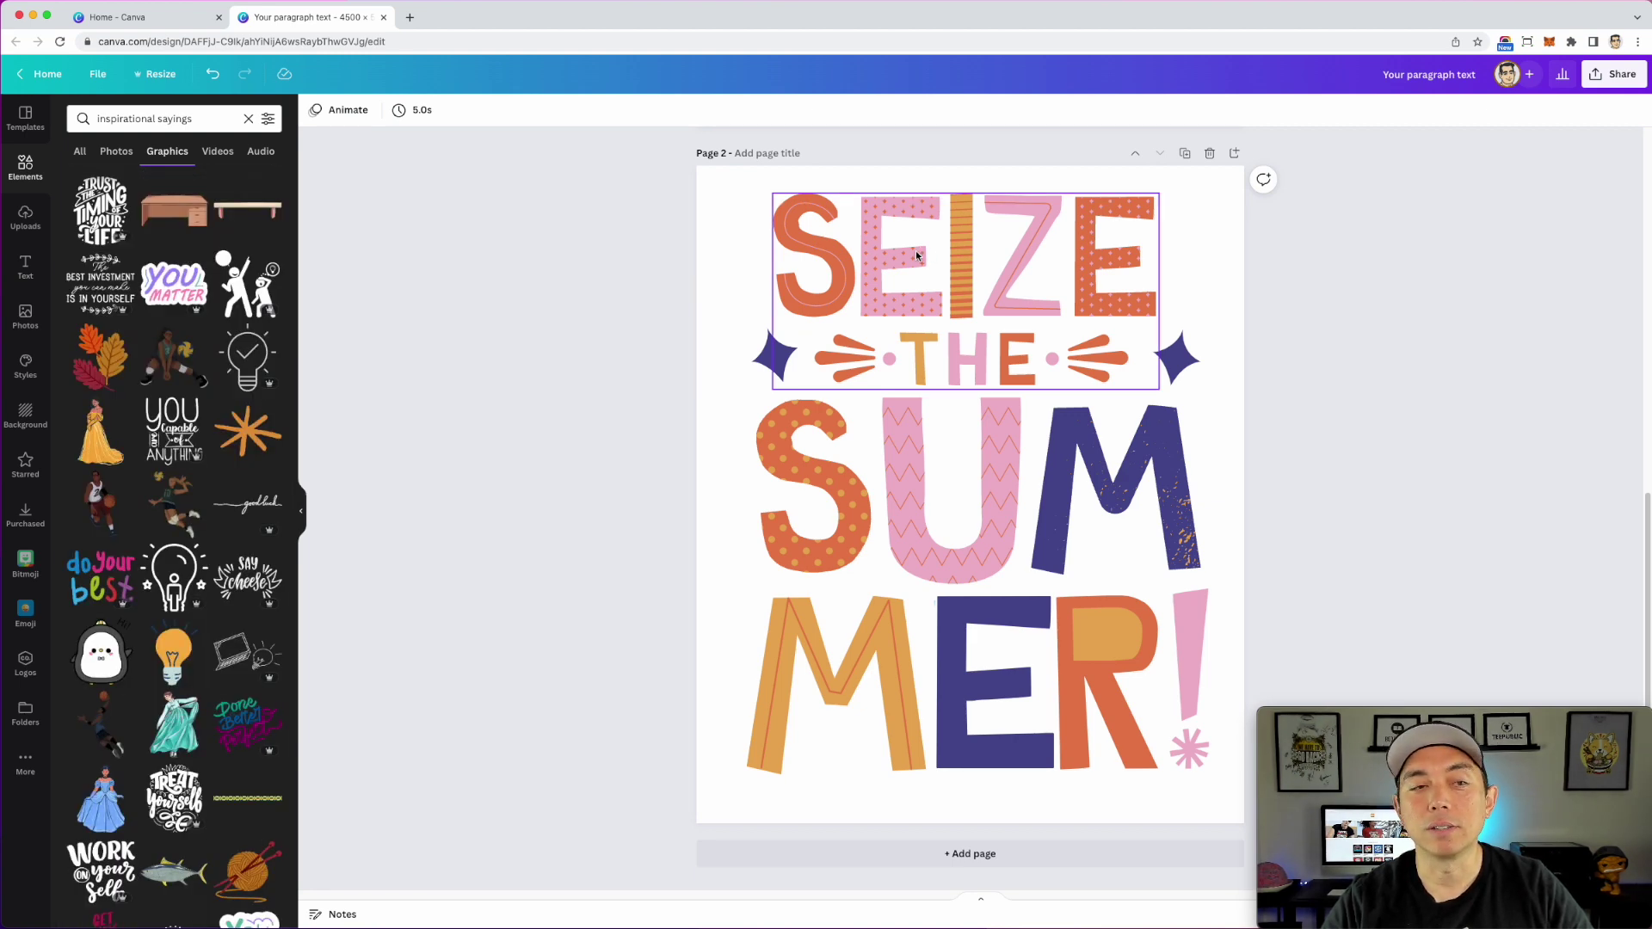
# Step: Check the information of the "SEIZE THE" graphic for its creator, licence and keywords
pyautogui.click(918, 253)
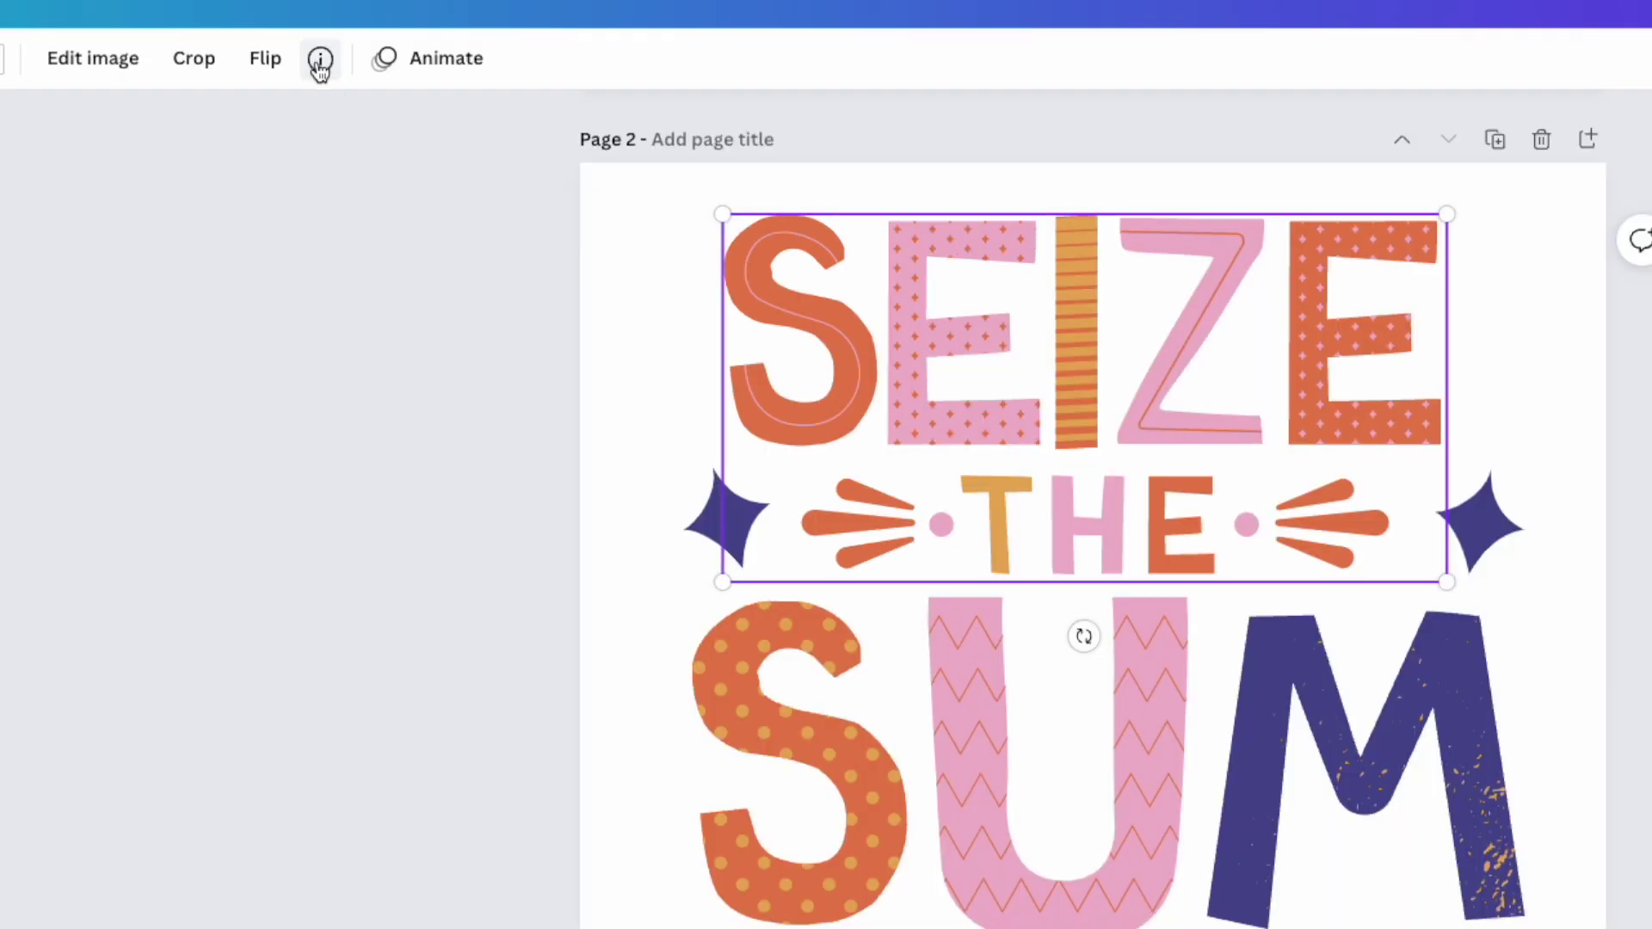
pyautogui.click(557, 112)
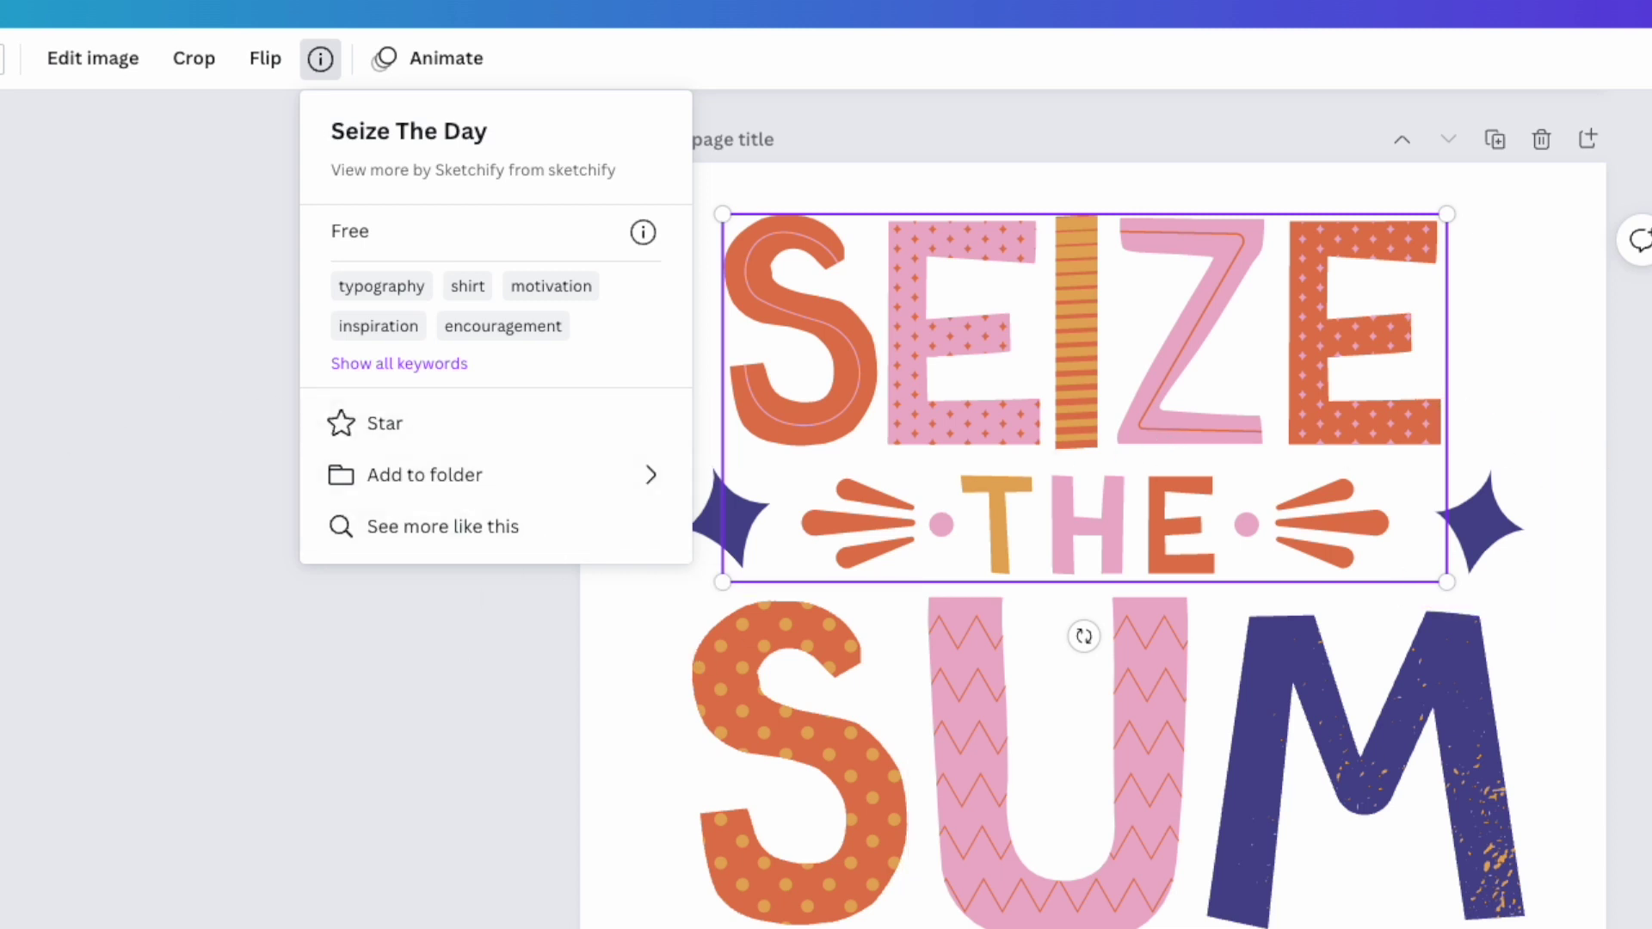
pyautogui.press('Escape')
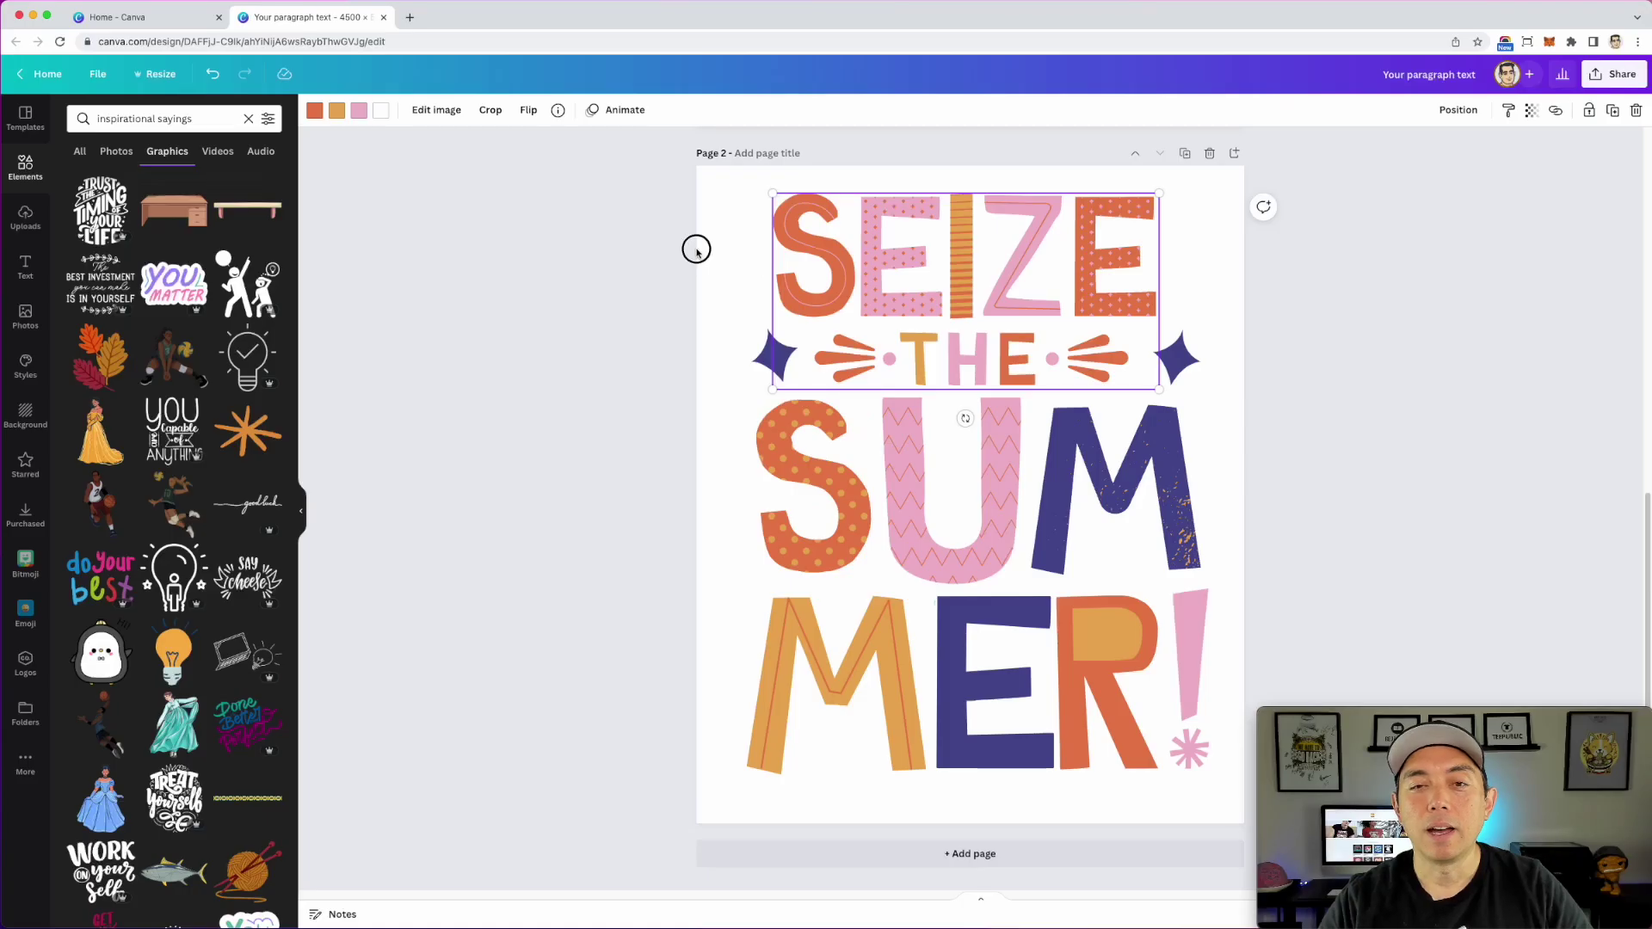
pyautogui.click(589, 315)
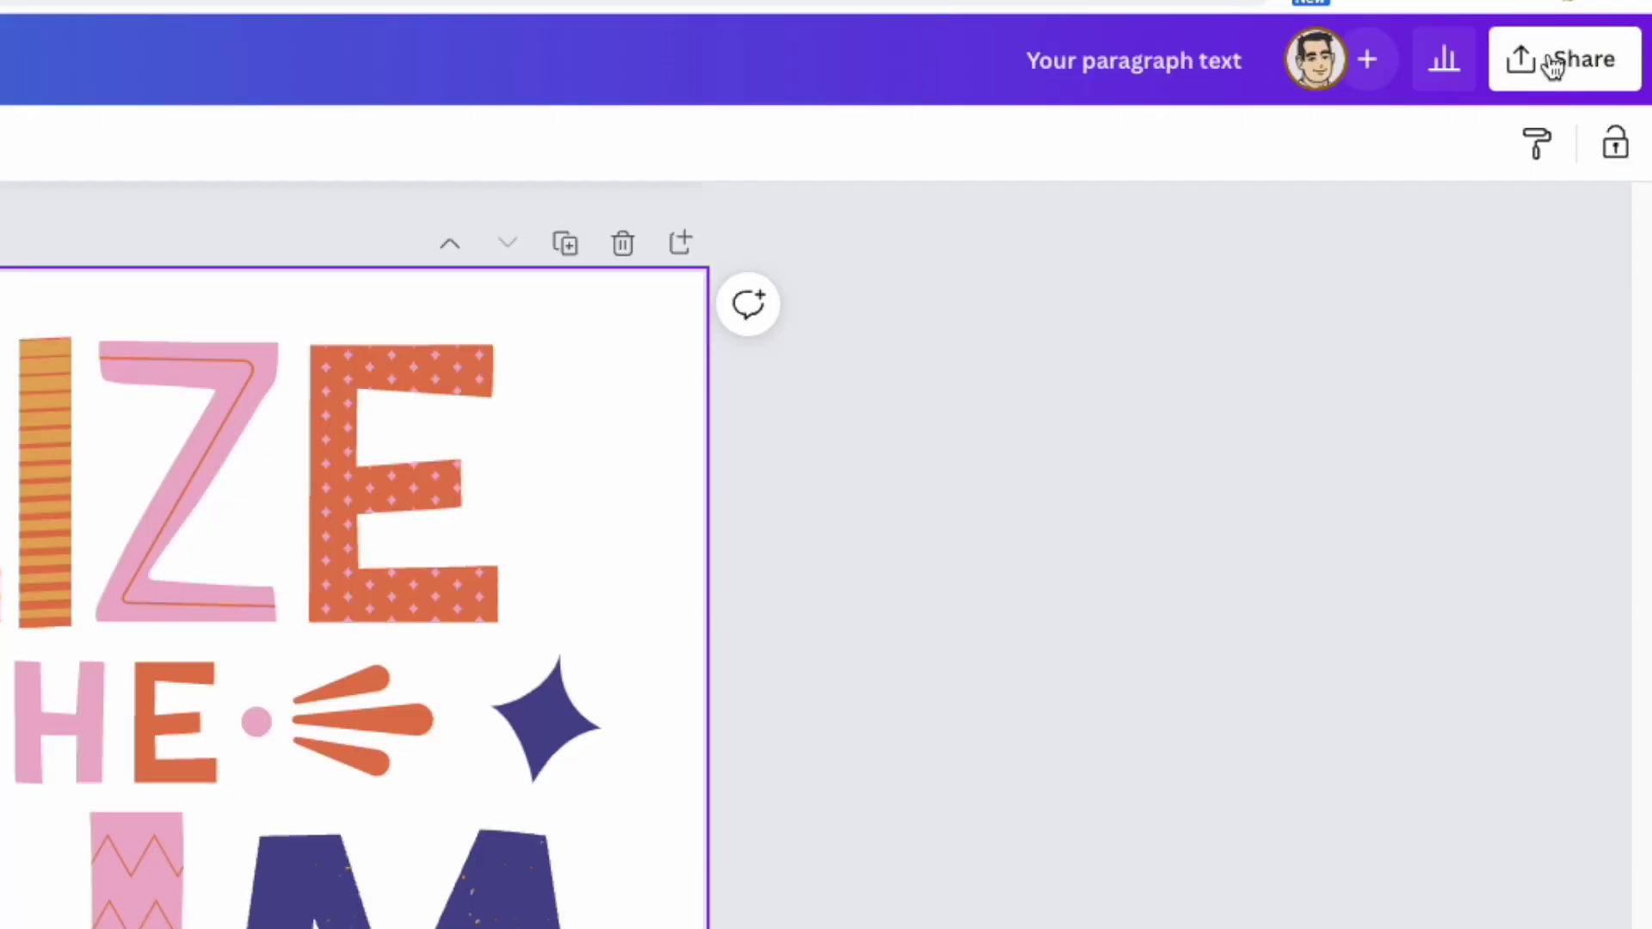
# Step: Open the PNG download settings, enable the transparent background and close the settings without downloading
pyautogui.click(1610, 76)
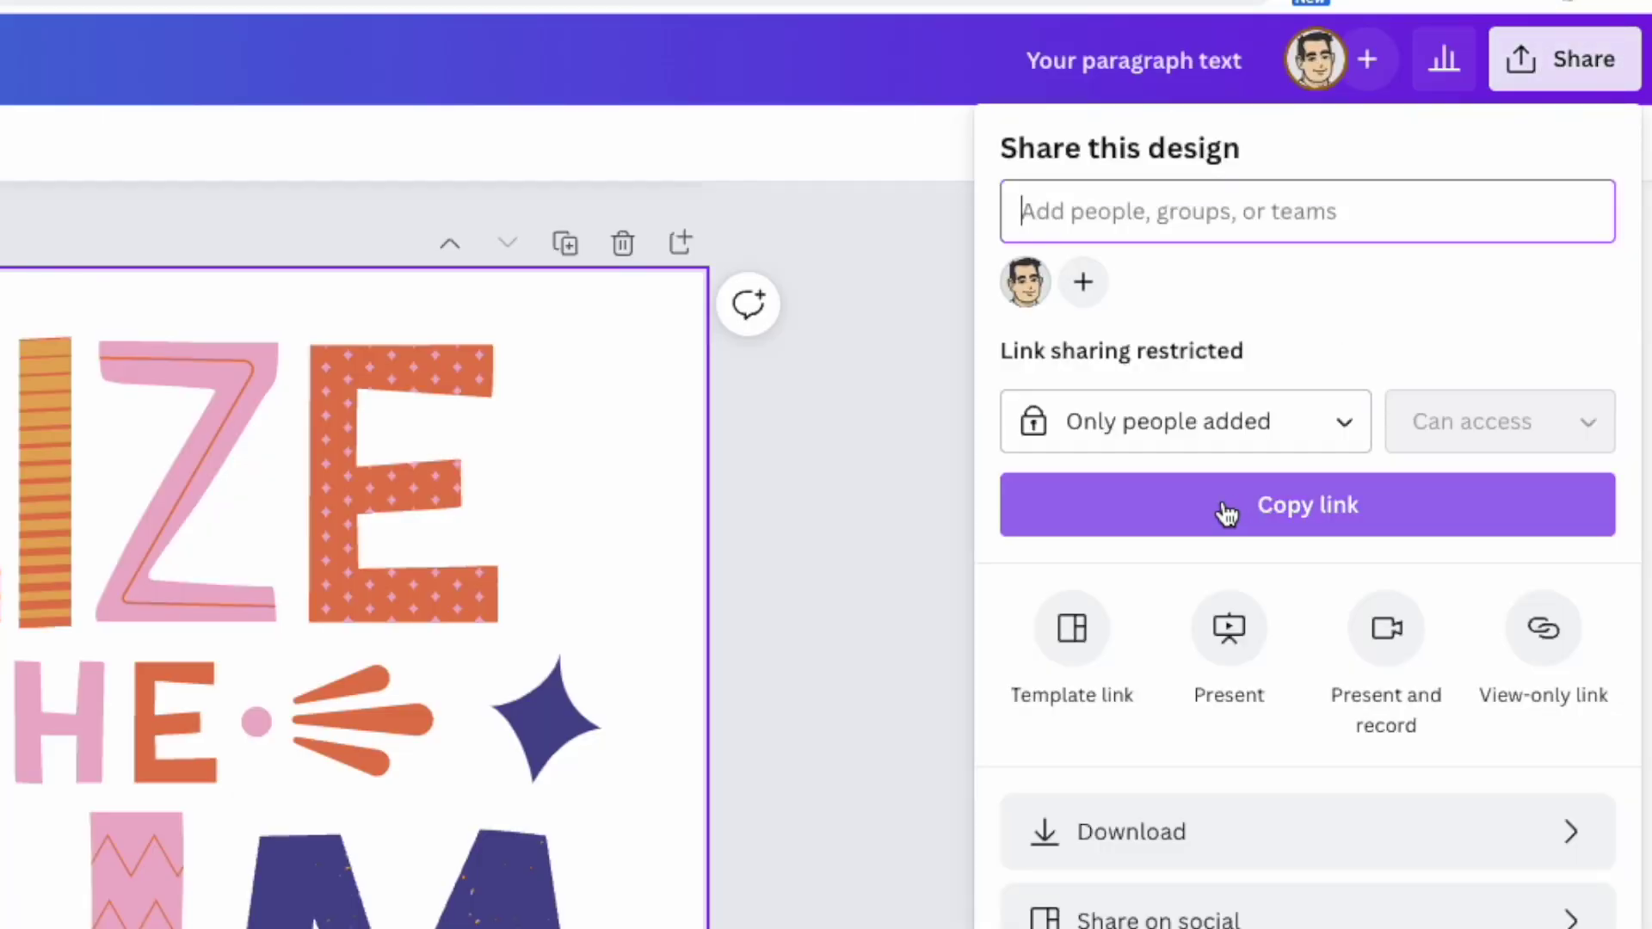
pyautogui.click(1164, 838)
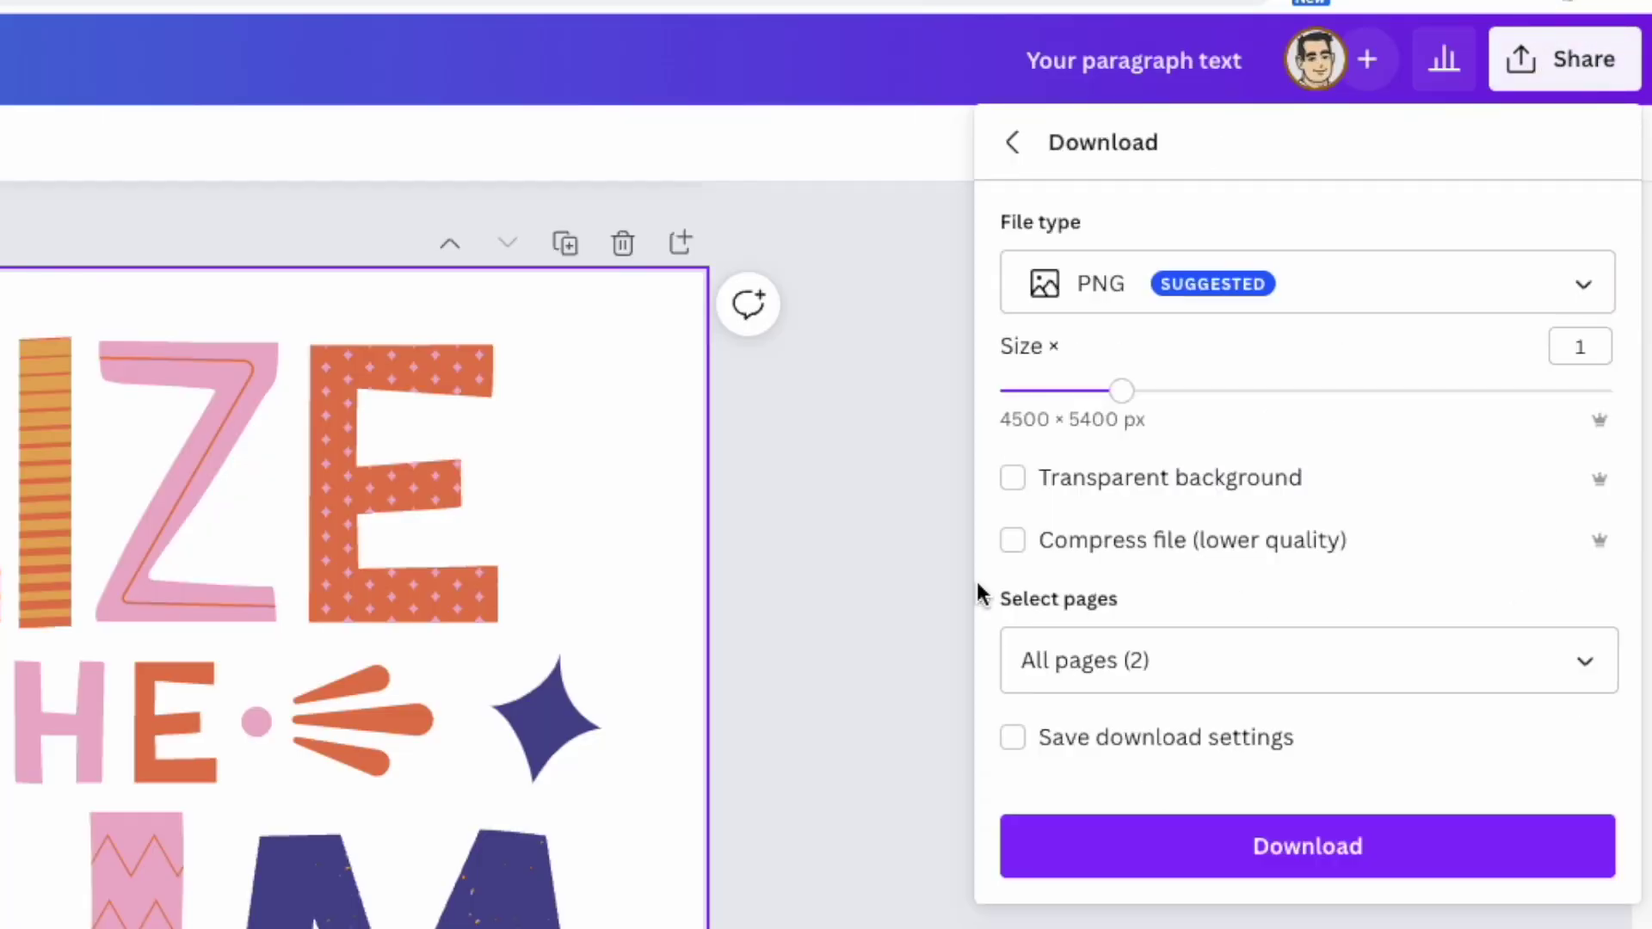
pyautogui.click(1012, 479)
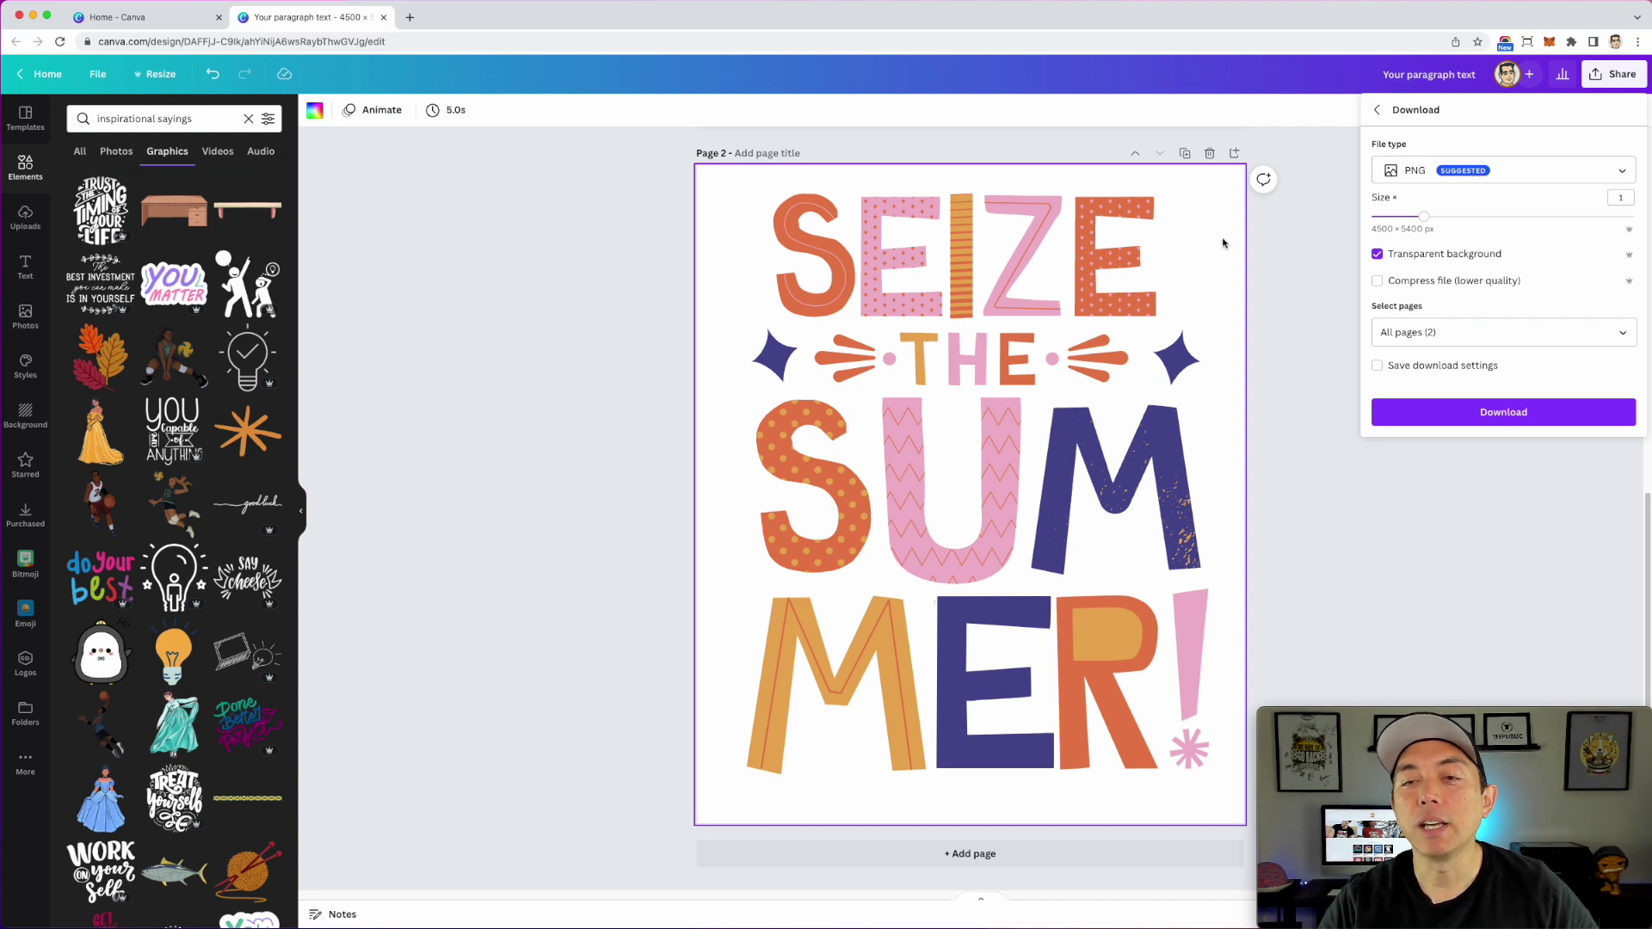
pyautogui.click(1306, 297)
# Step: Try dark purple, black and red as the background of page 2 and set it to dark turquoise
pyautogui.click(716, 184)
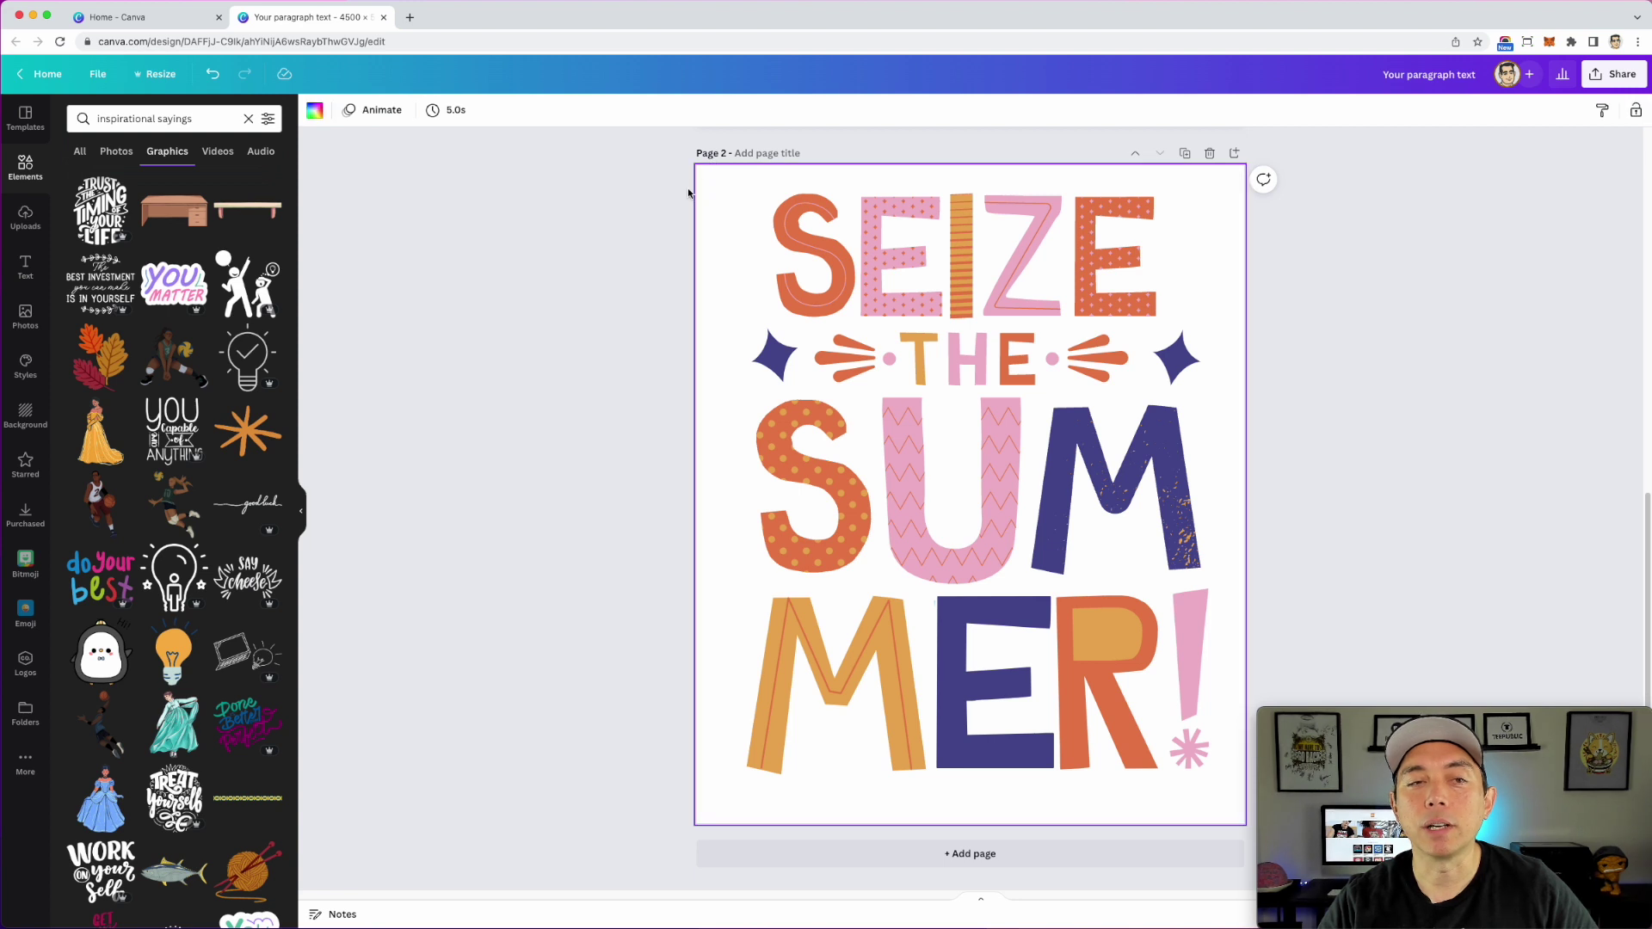
pyautogui.click(315, 110)
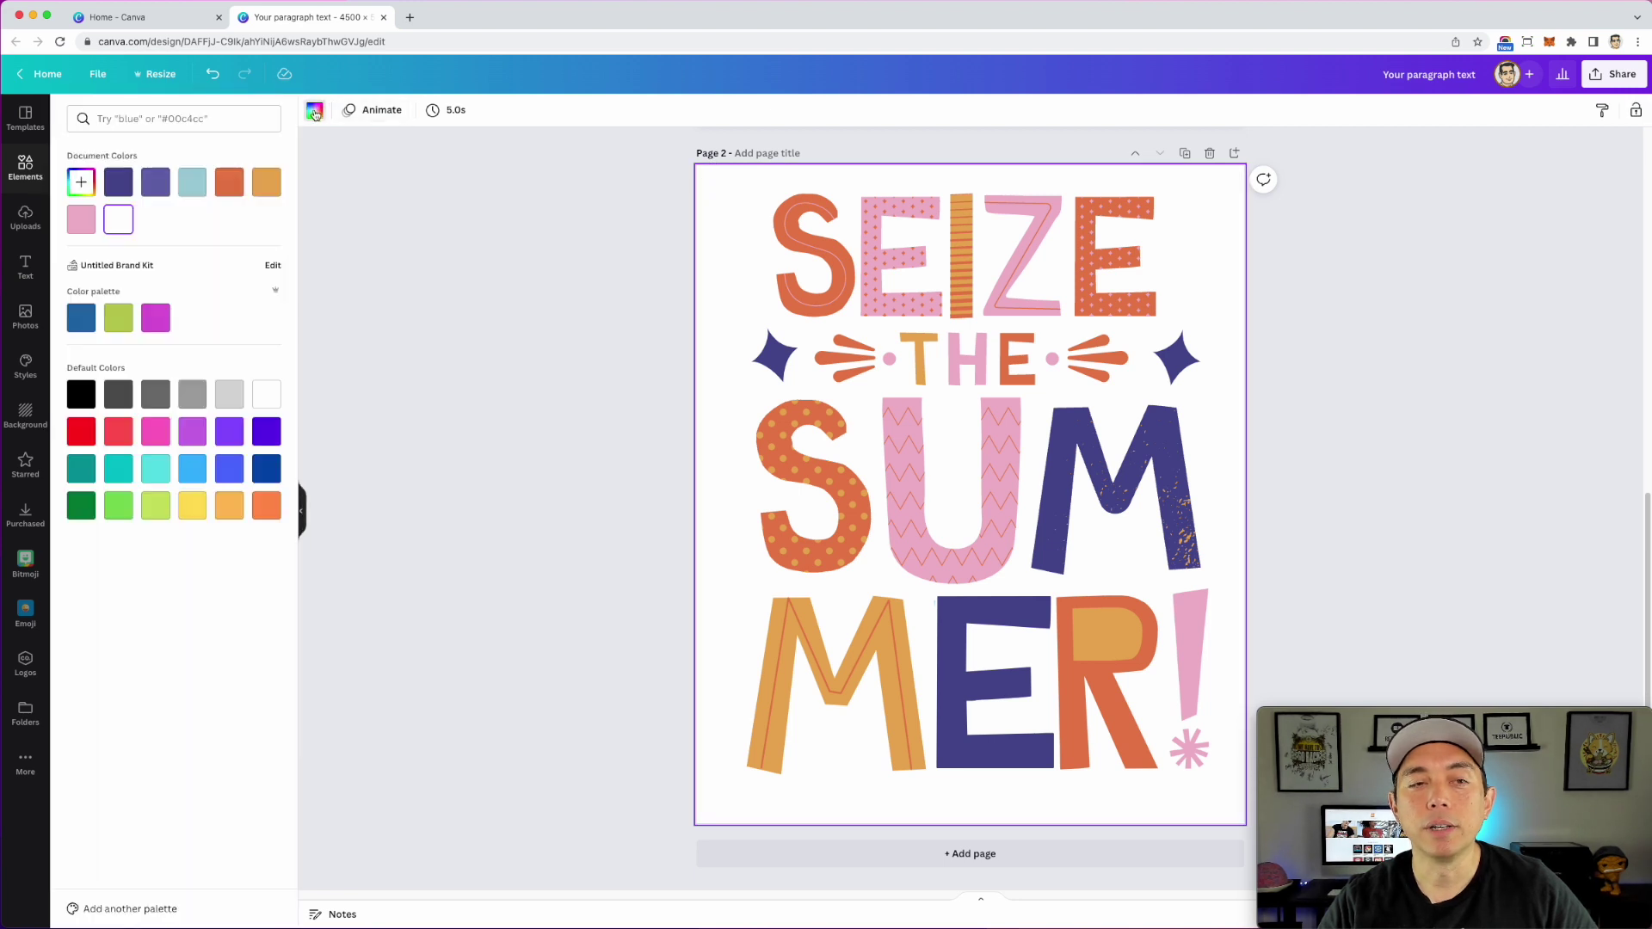
pyautogui.click(119, 186)
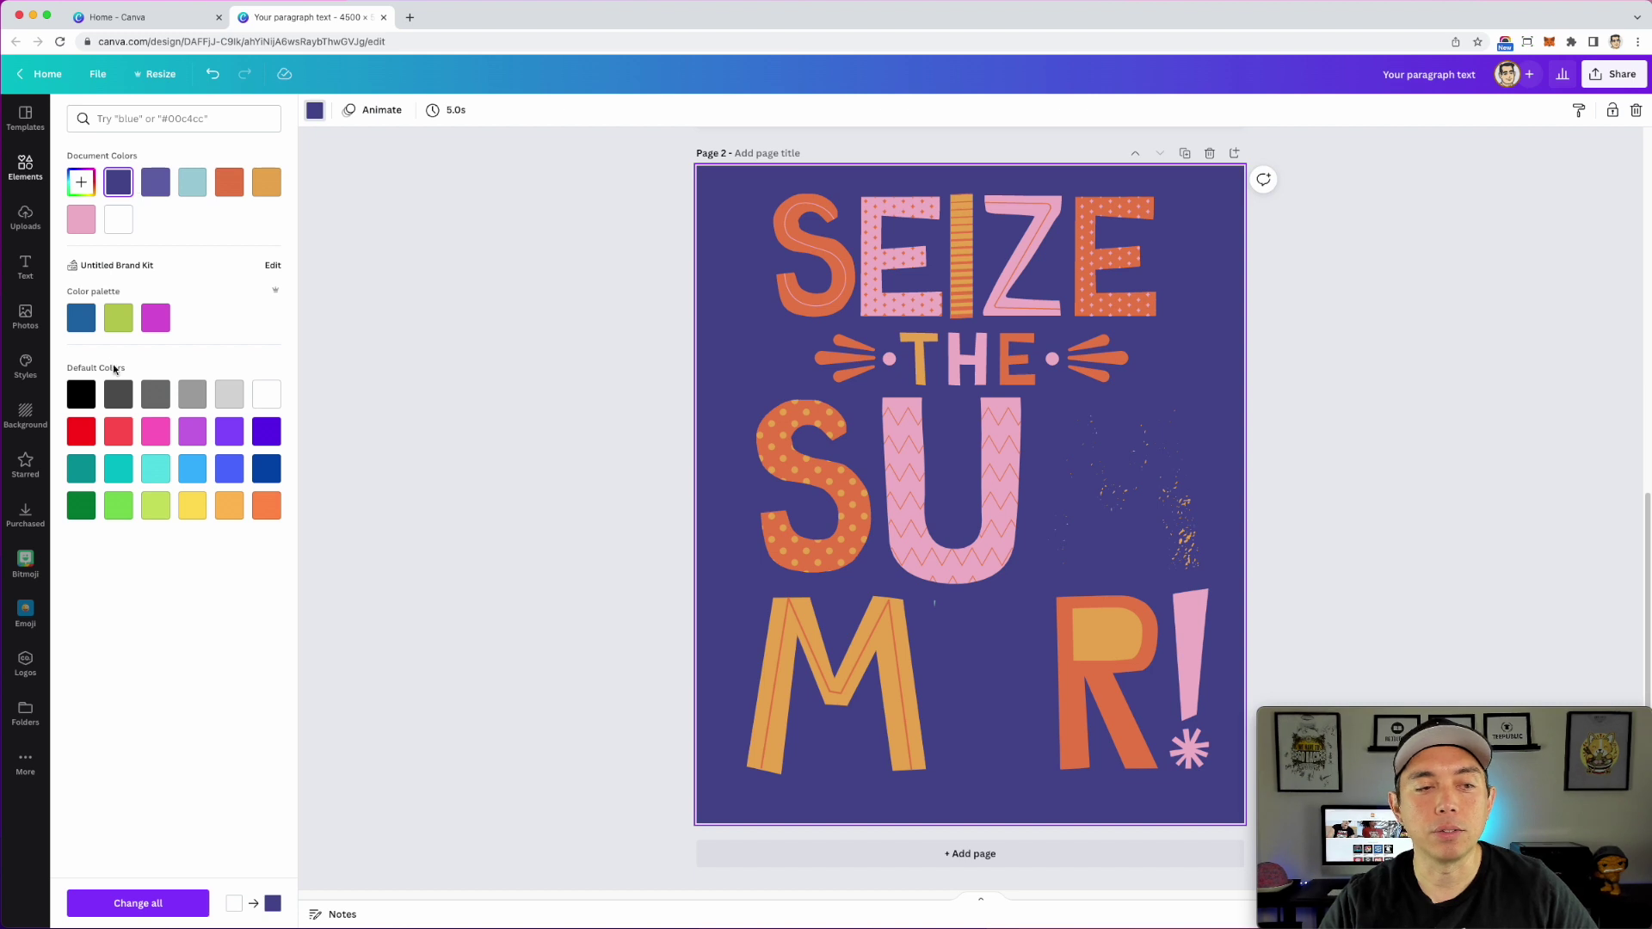
pyautogui.click(76, 395)
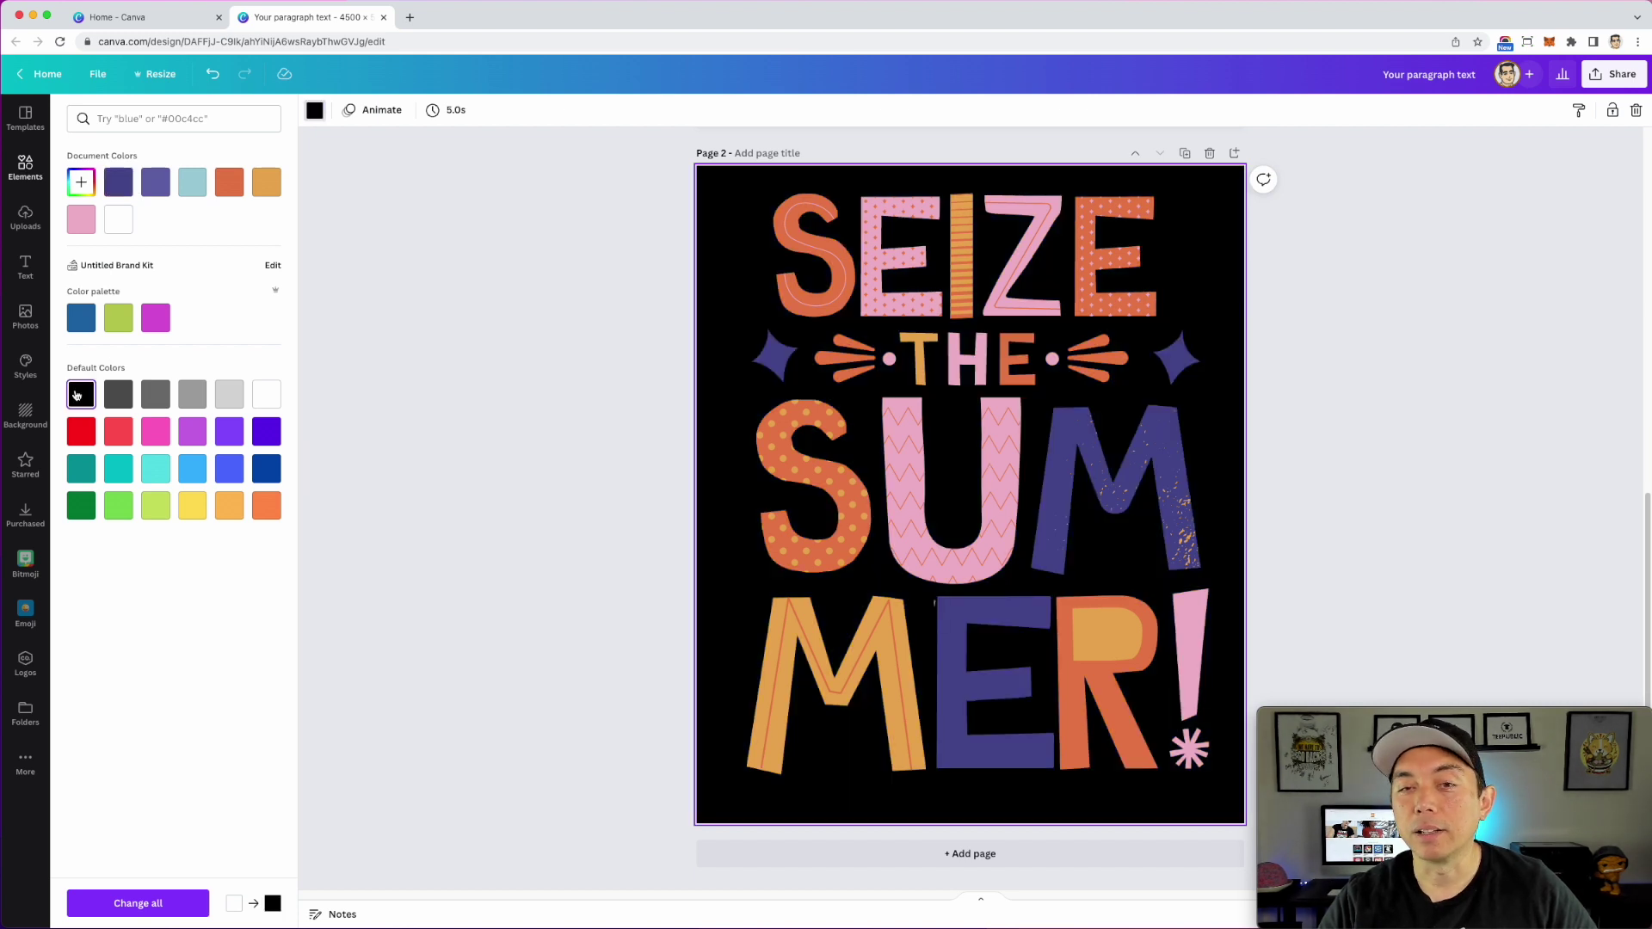
pyautogui.click(81, 435)
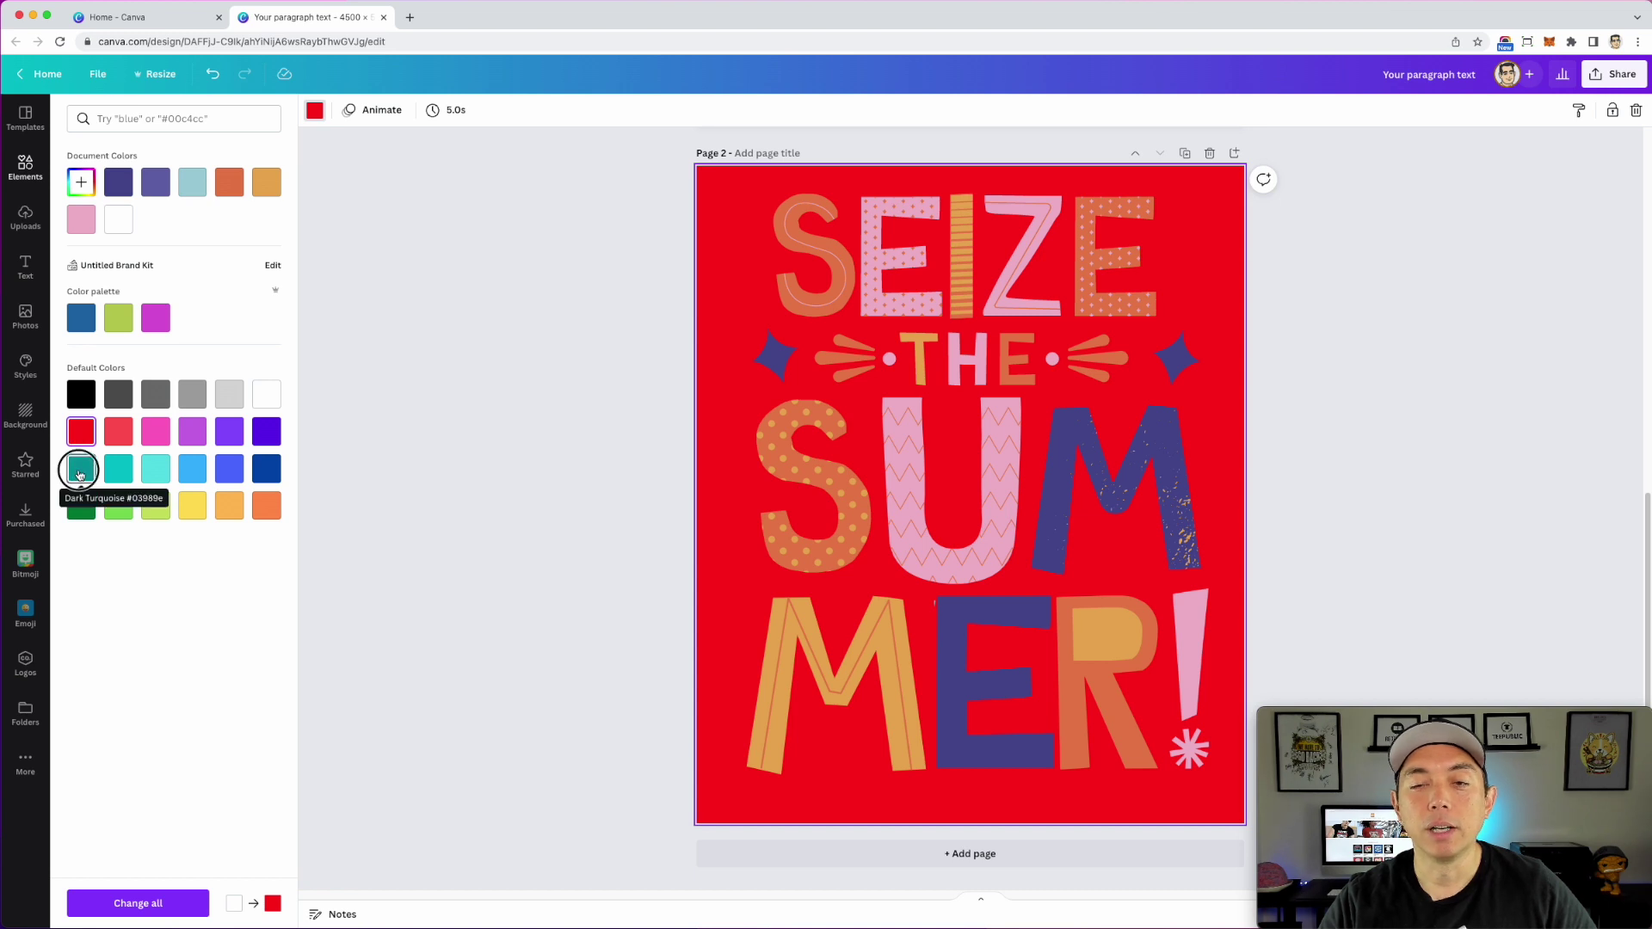
pyautogui.click(79, 470)
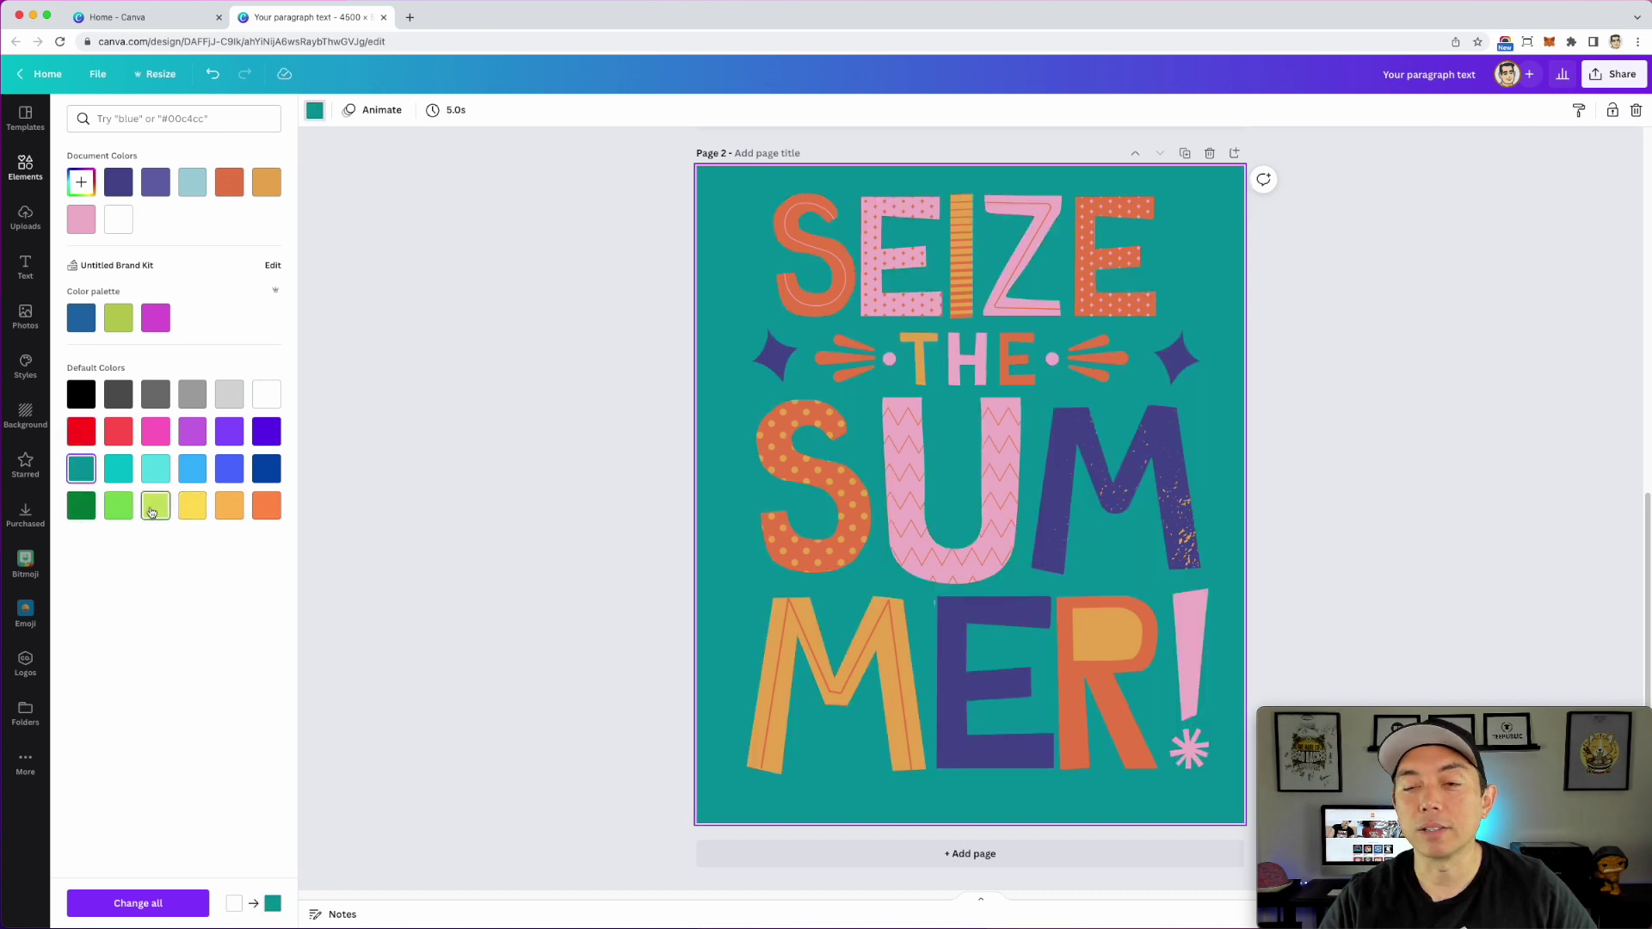